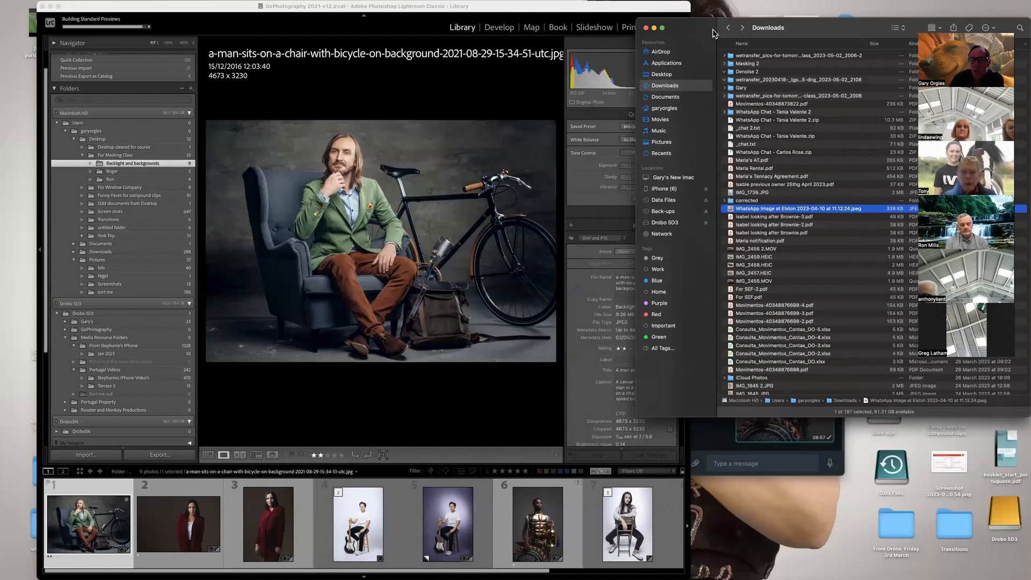
Bring "WhatsApp Image at Elston 2023-04-10 at 11.12.24.jpeg" from Downloads into Lightroom's import window, locate its thumbnail and preview it enlarged.
left_click(774, 208)
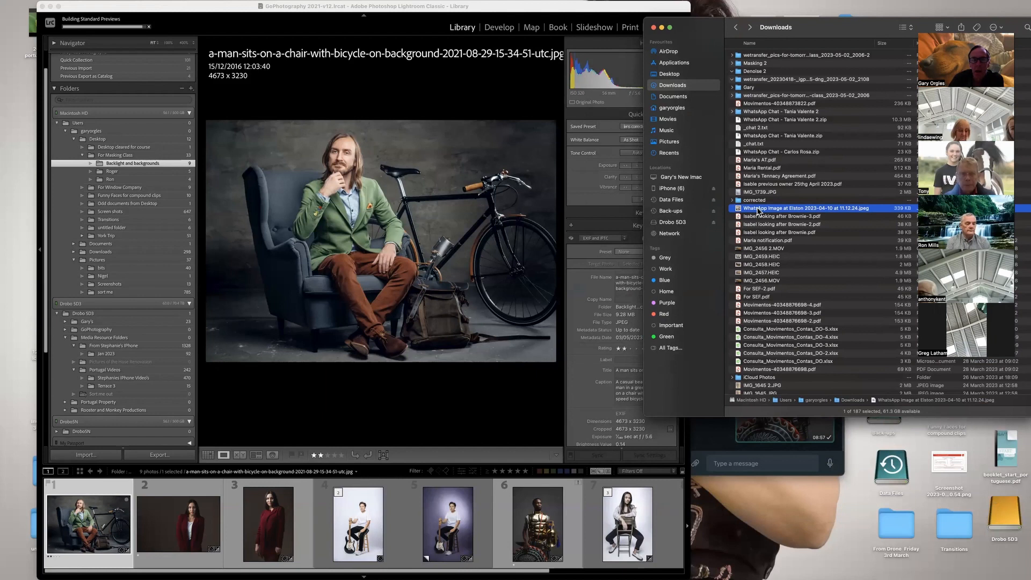
left_click_drag(593, 212, 333, 212)
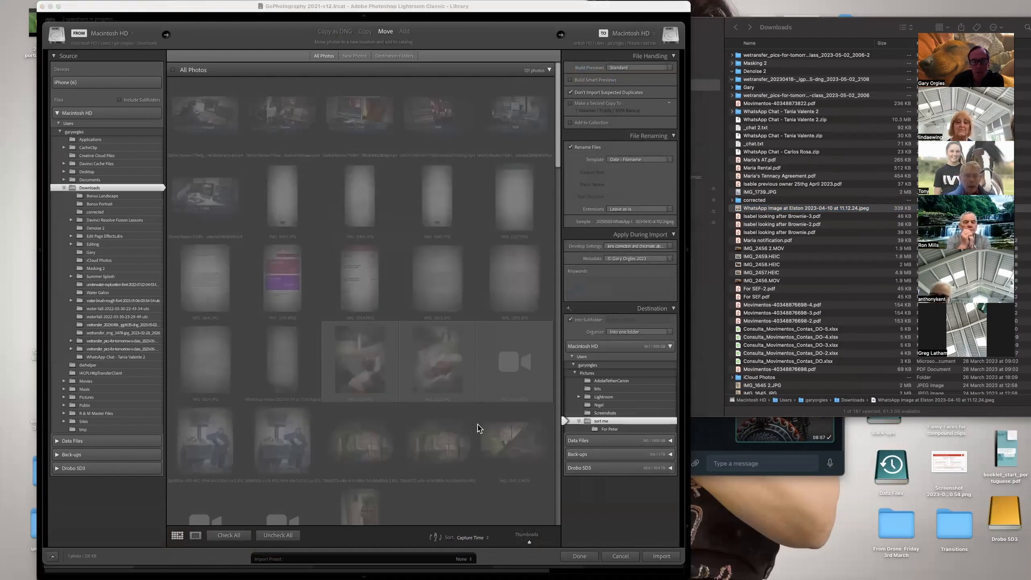
scroll(479, 428, "down", 5)
scroll(479, 428, "down", 10)
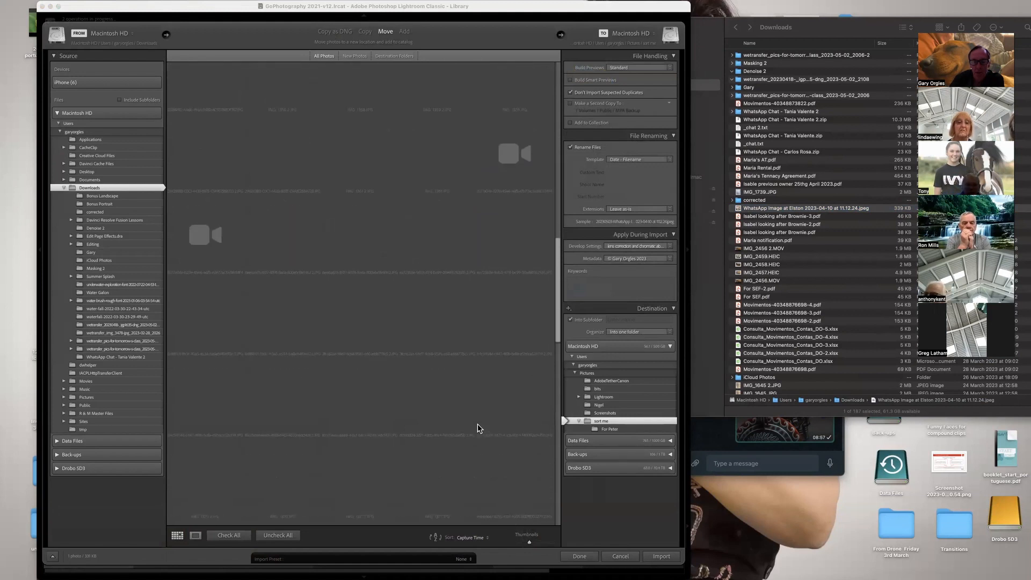
scroll(480, 428, "down", 2)
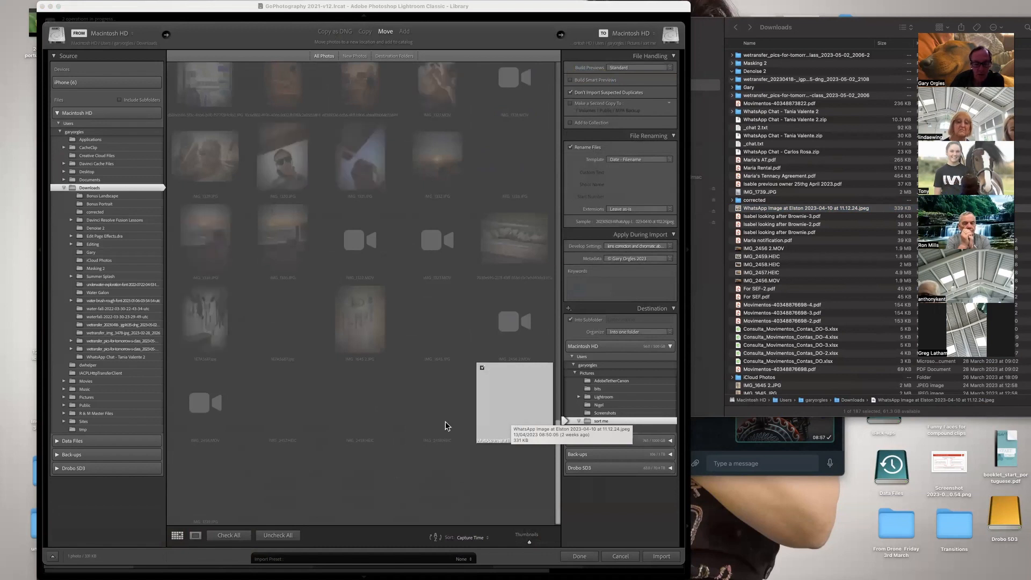
key("e")
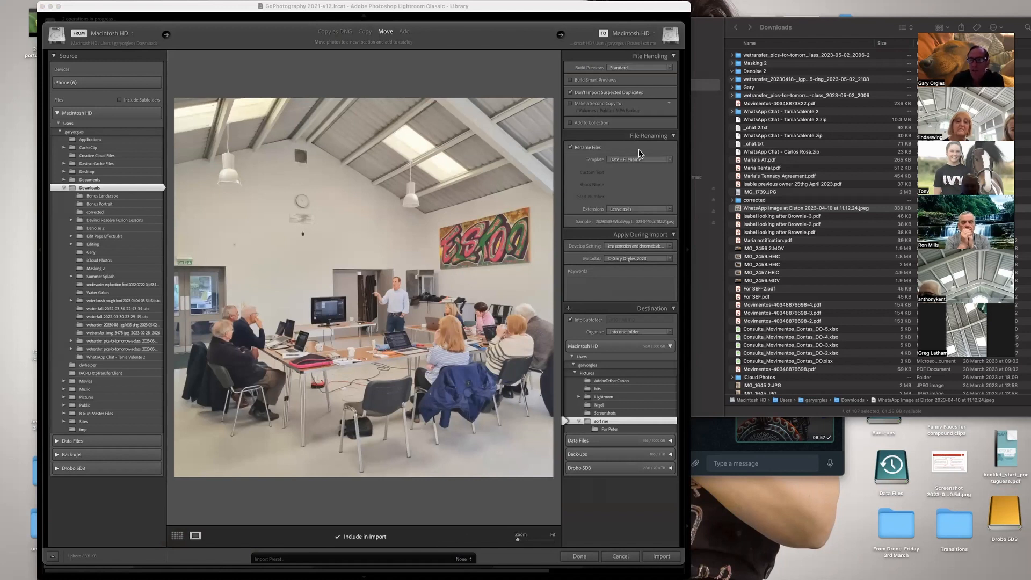
Move the Downloads window out of the way and try to bring the chat photos straight from WhatsApp into the Lightroom import window.
left_click(728, 89)
left_click_drag(792, 27, 792, 388)
left_click(766, 287)
left_click_drag(766, 287, 395, 283)
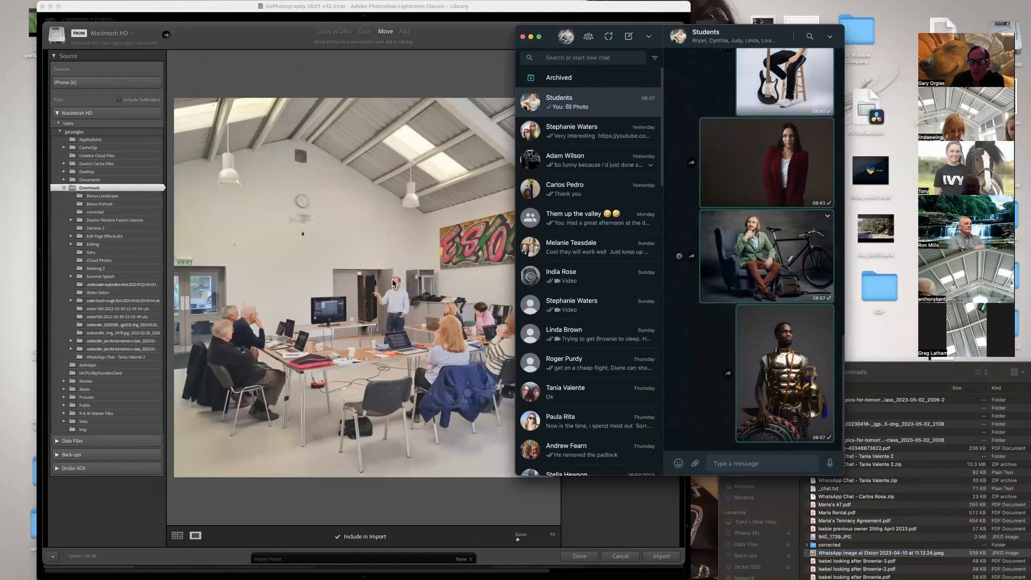
left_click_drag(761, 361, 403, 347)
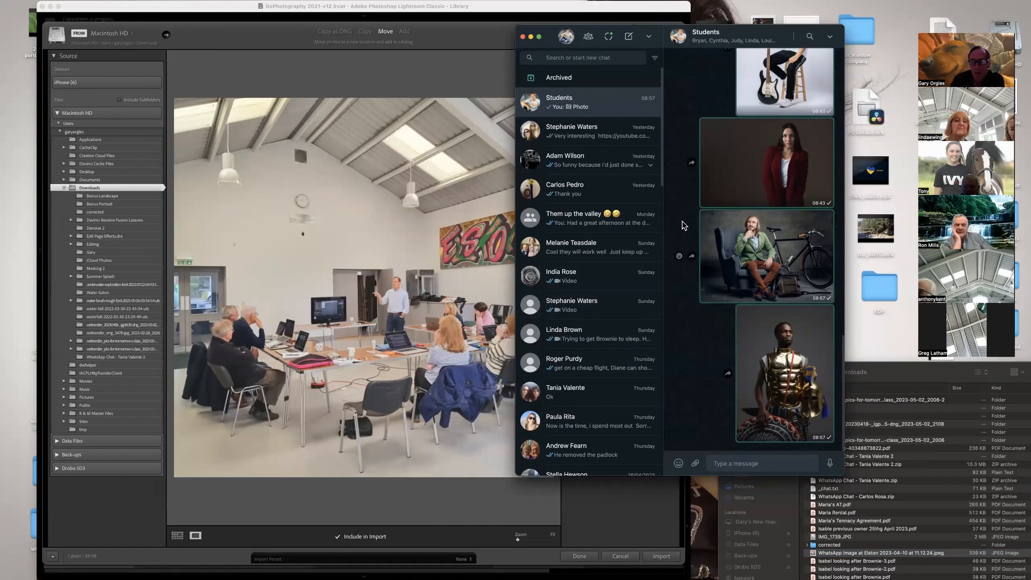
Open the message options for the photo of the woman on a chair in the WhatsApp Students chat.
scroll(752, 177, "up", 5)
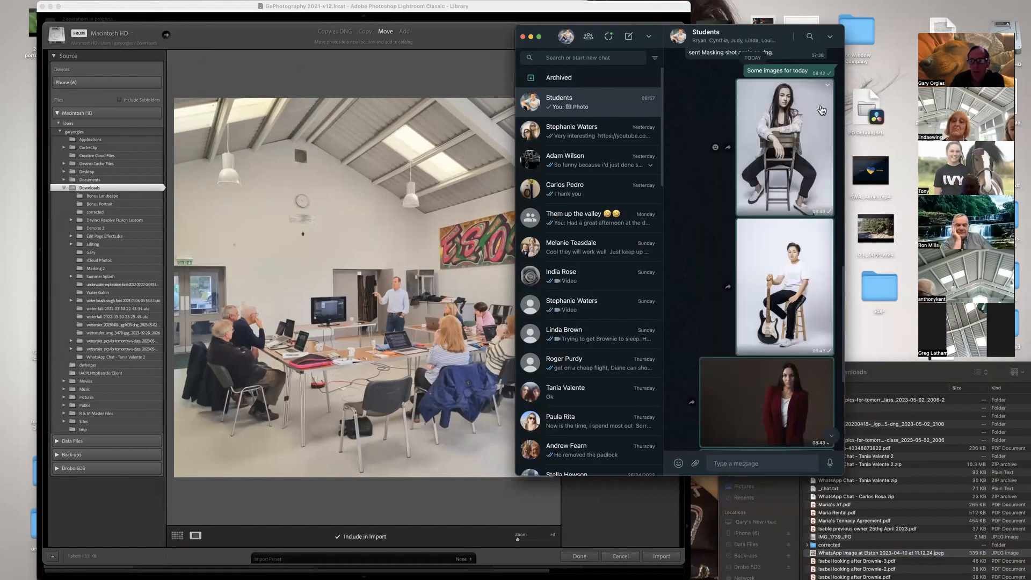
left_click(829, 90)
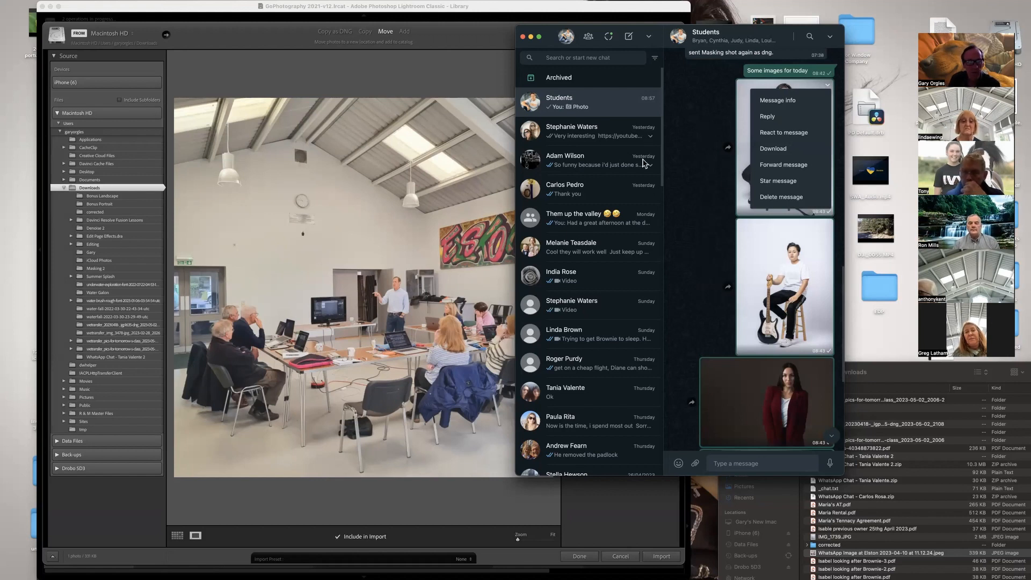
Open the Backlight and backgrounds folder inside For Masking Class and bring its girl-sitting-on-a-chair image onto the Lightroom import window.
left_click(243, 16)
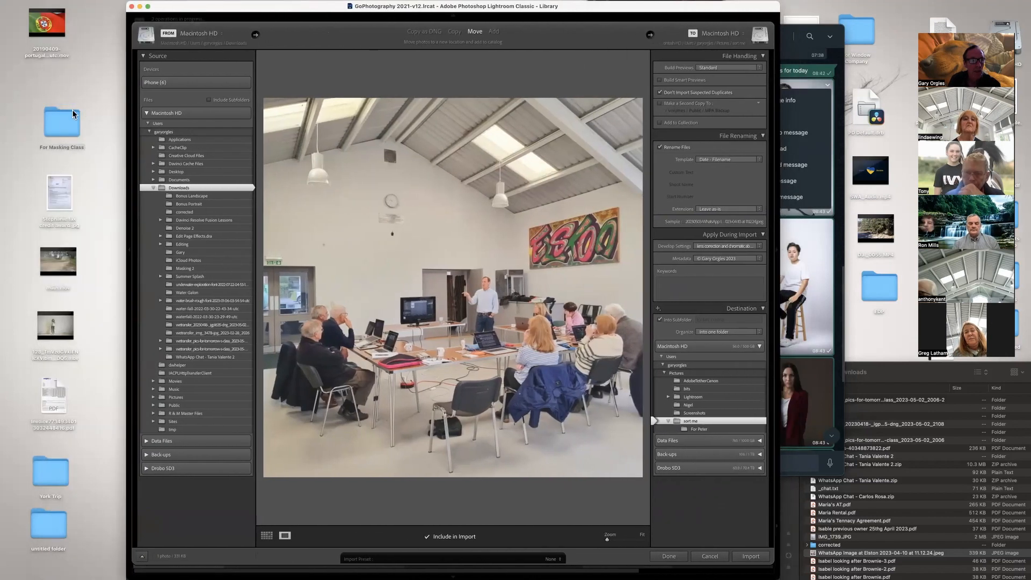
double_click(69, 119)
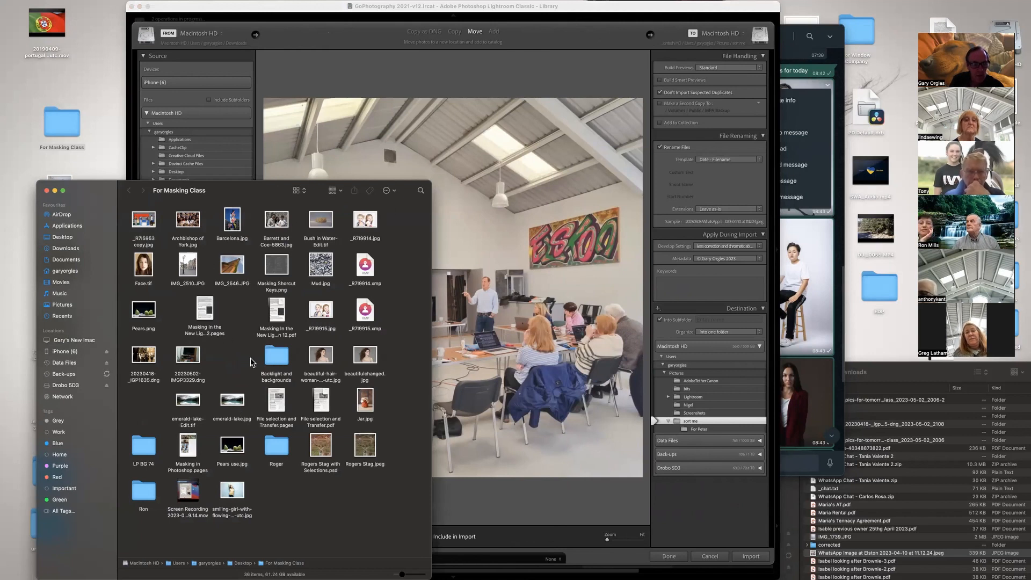
double_click(270, 362)
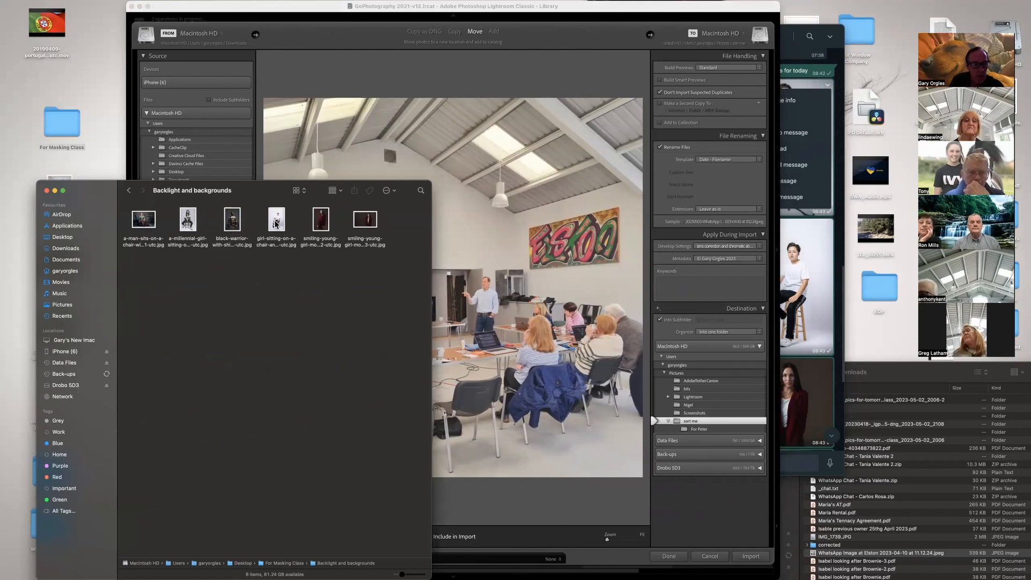
left_click_drag(276, 224, 457, 172)
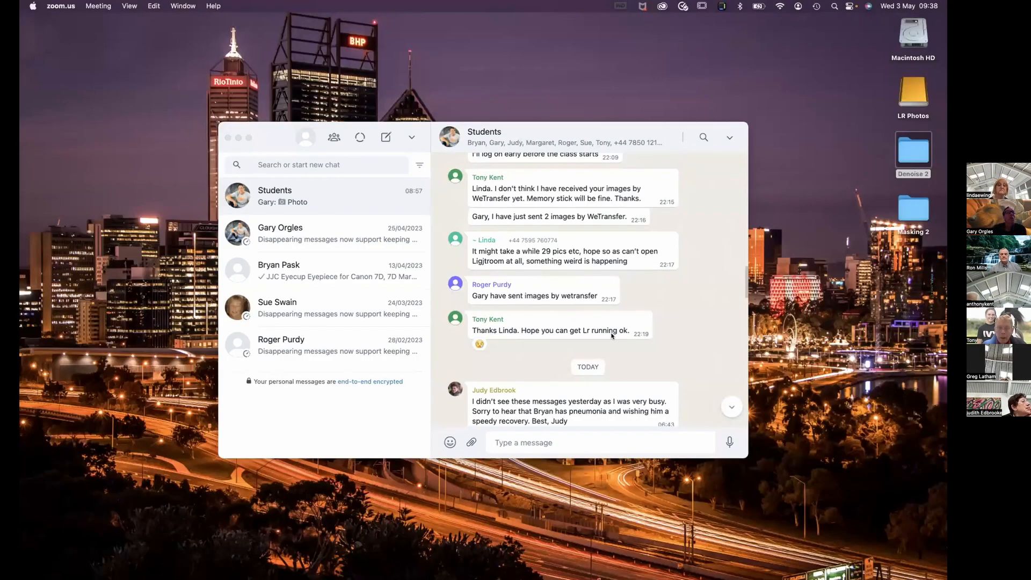
Find the "Some images for today" message in the Students chat and download the photo of the woman sitting on a chair.
scroll(584, 344, "up", 1)
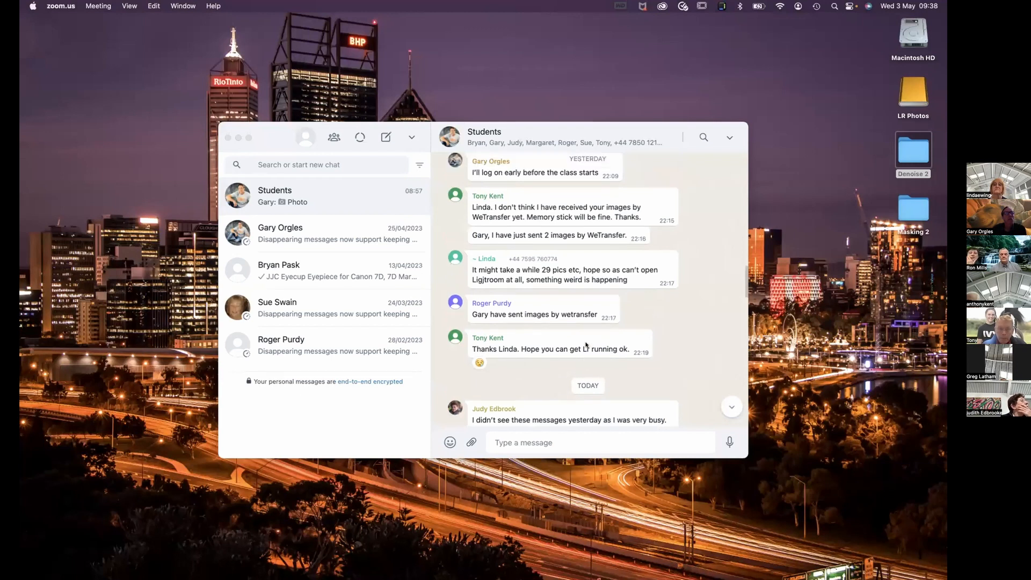
scroll(589, 336, "down", 5)
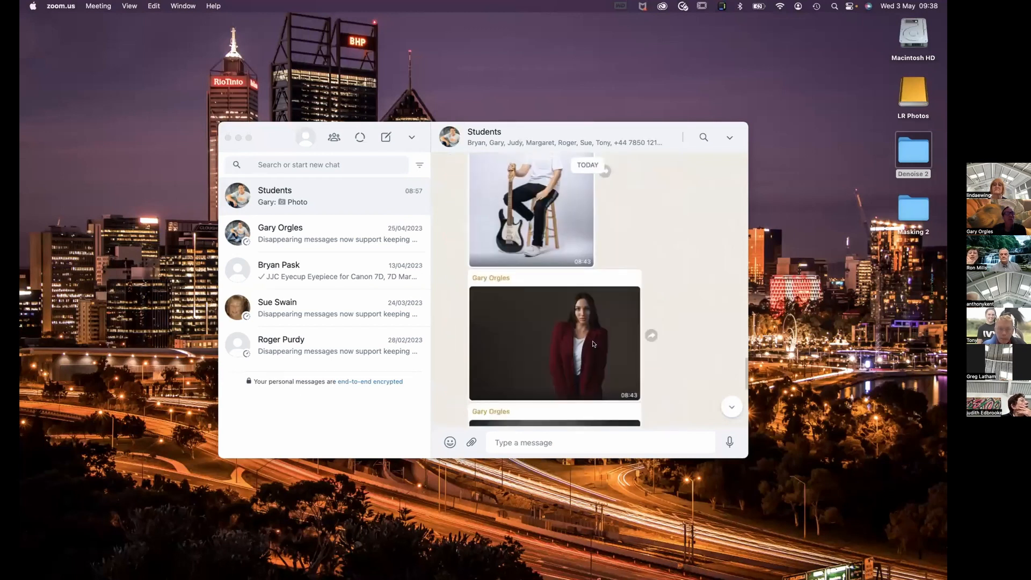
scroll(595, 343, "up", 3)
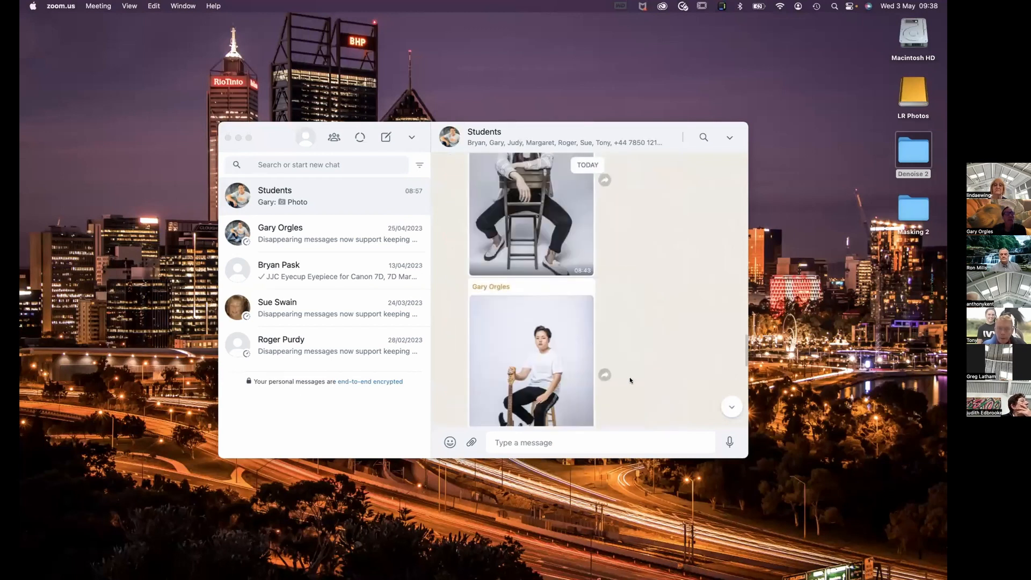
scroll(631, 379, "up", 3)
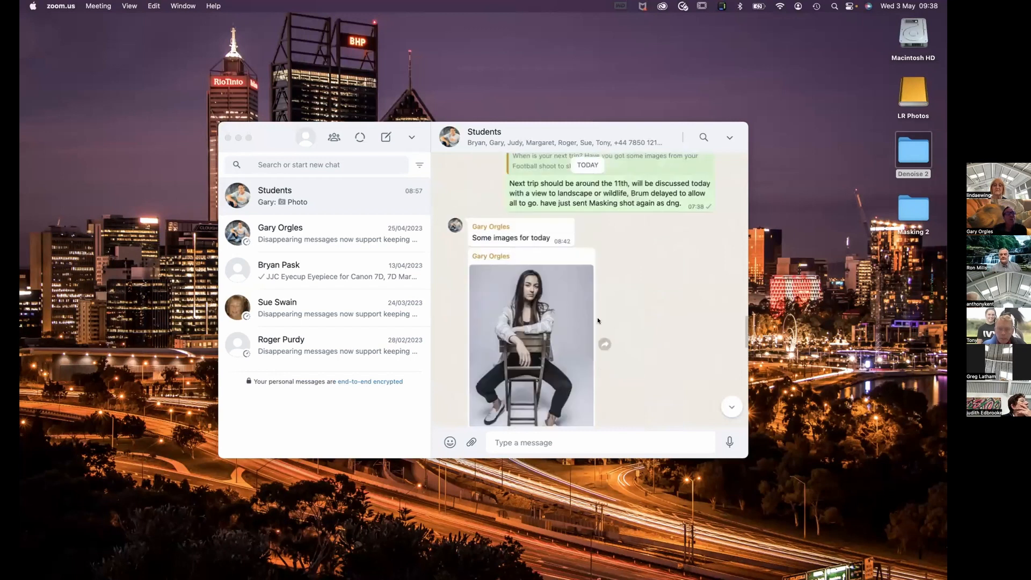
scroll(597, 320, "down", 1)
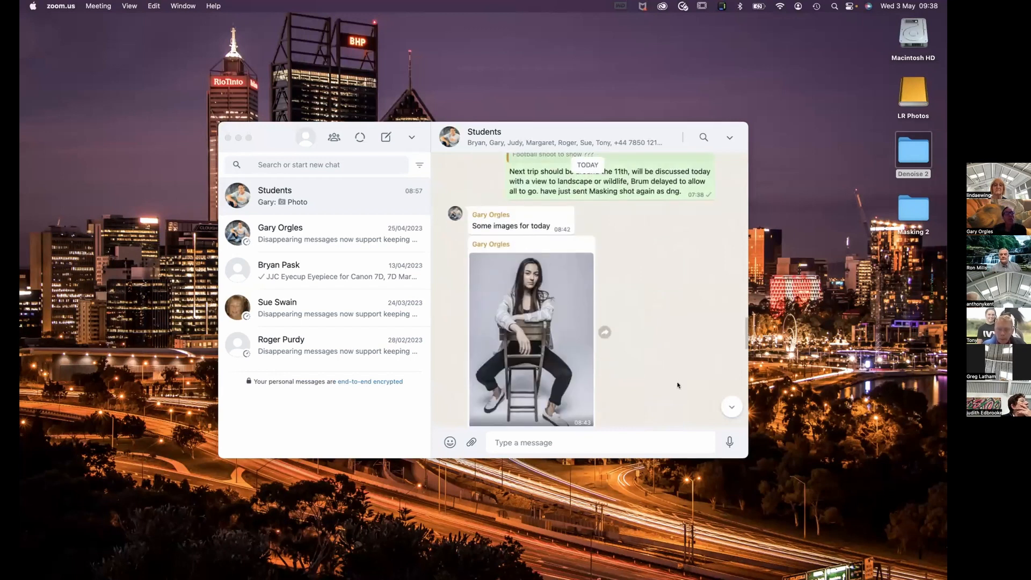
scroll(677, 385, "down", 2)
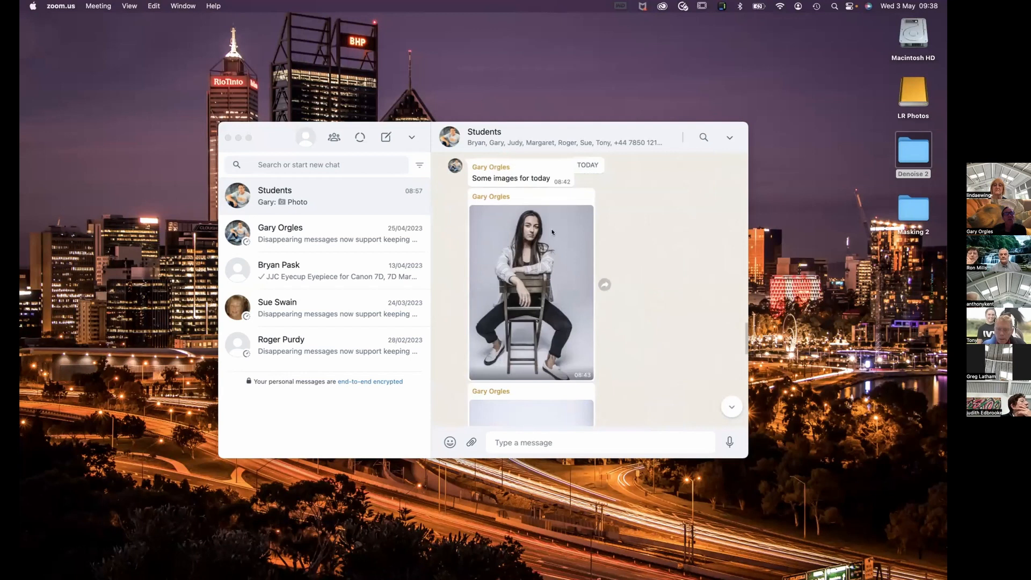
left_click(568, 230)
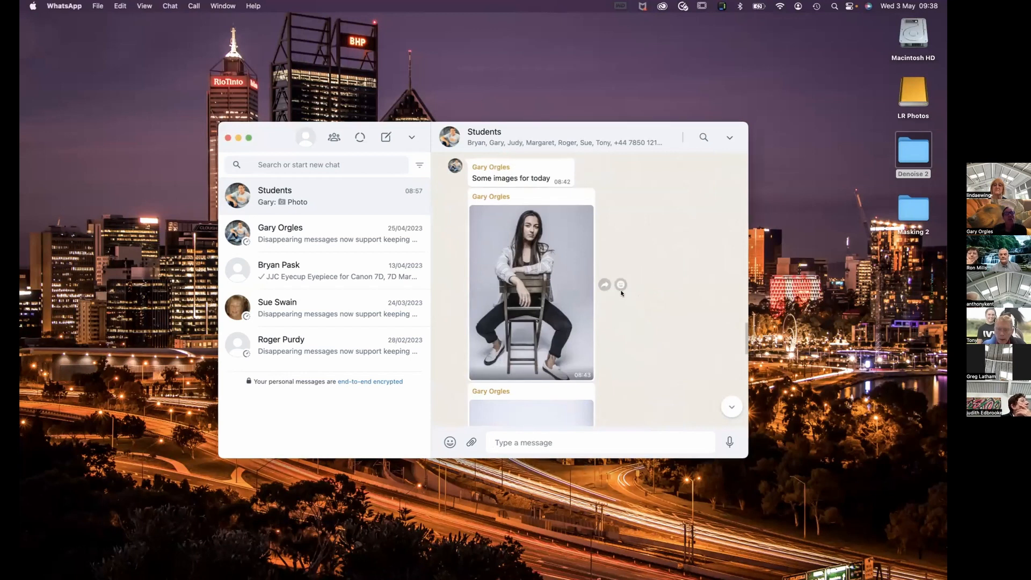
left_click(583, 197)
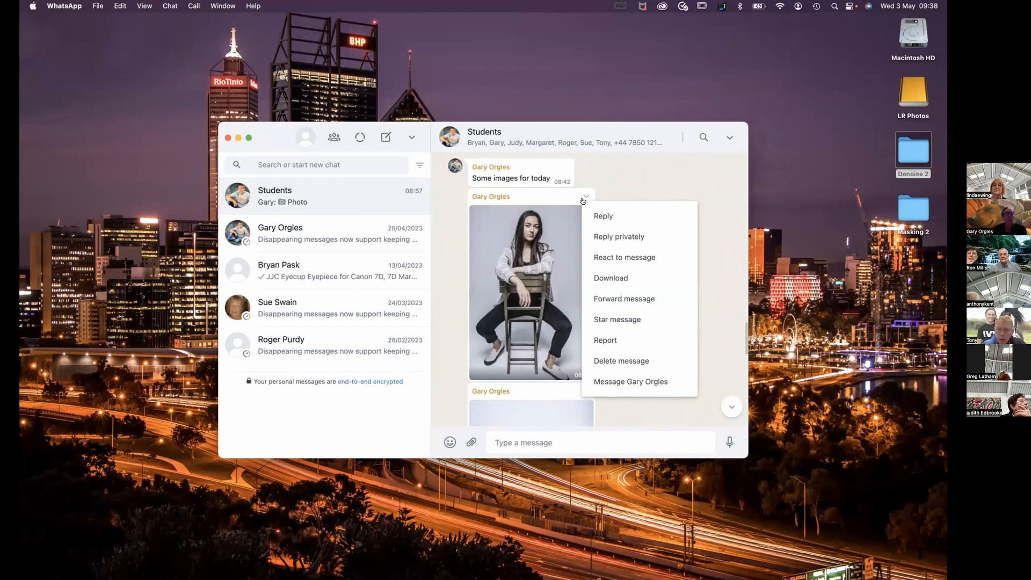
left_click(597, 276)
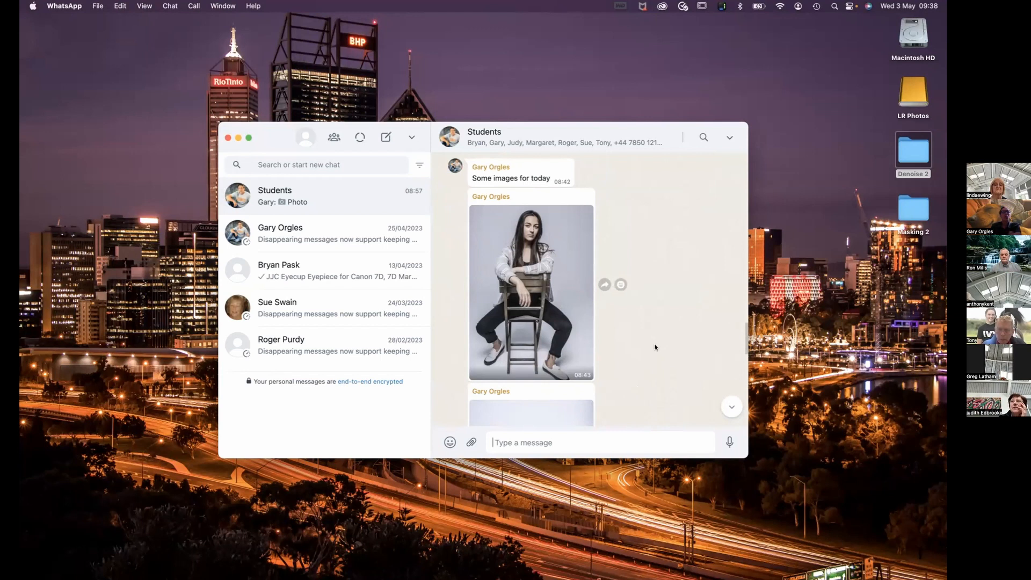
Make the WhatsApp window full screen and download the chat photo of the person on a stool holding a guitar.
scroll(654, 347, "down", 1)
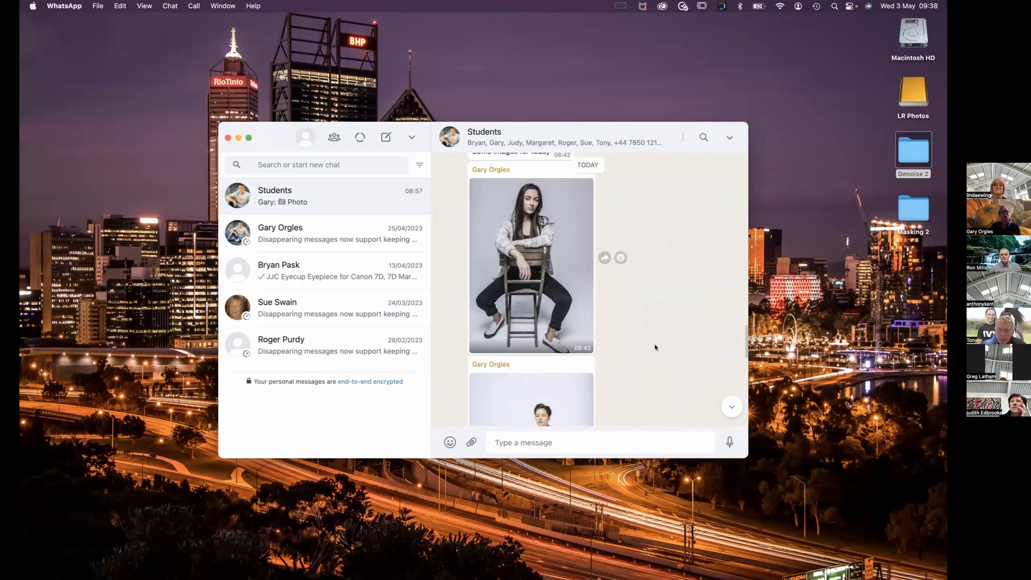
left_click(246, 139)
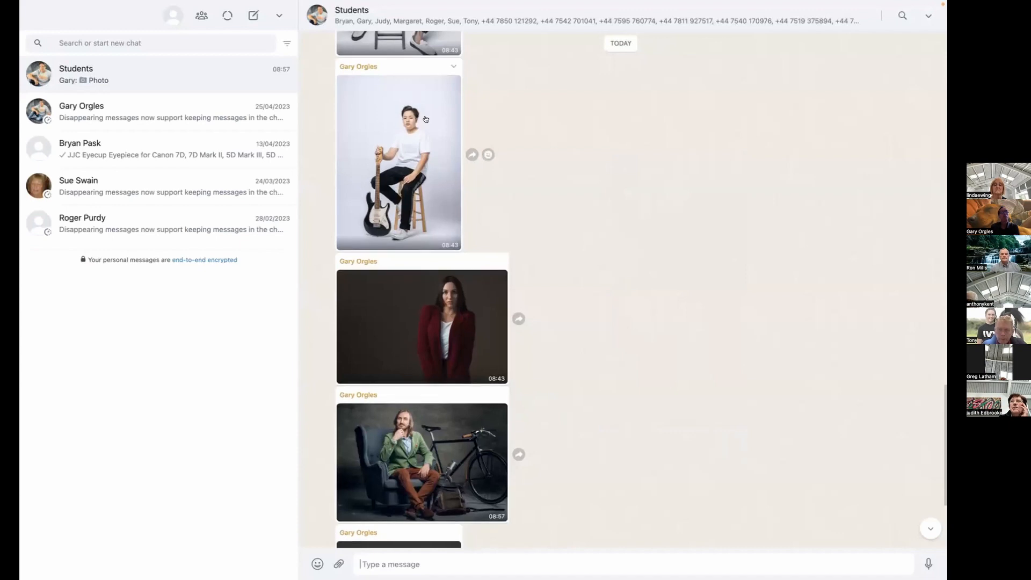
left_click(448, 67)
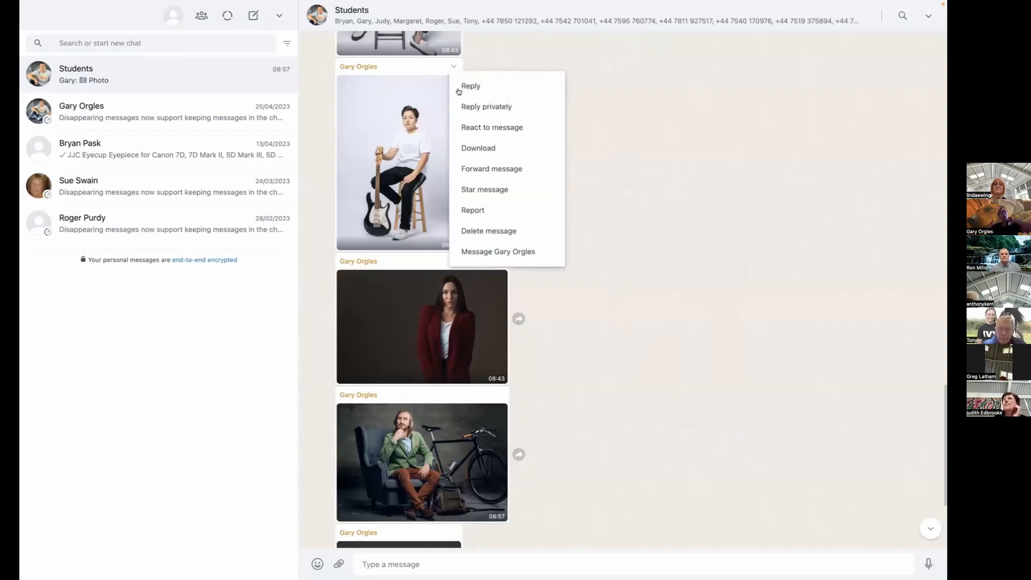
left_click(480, 148)
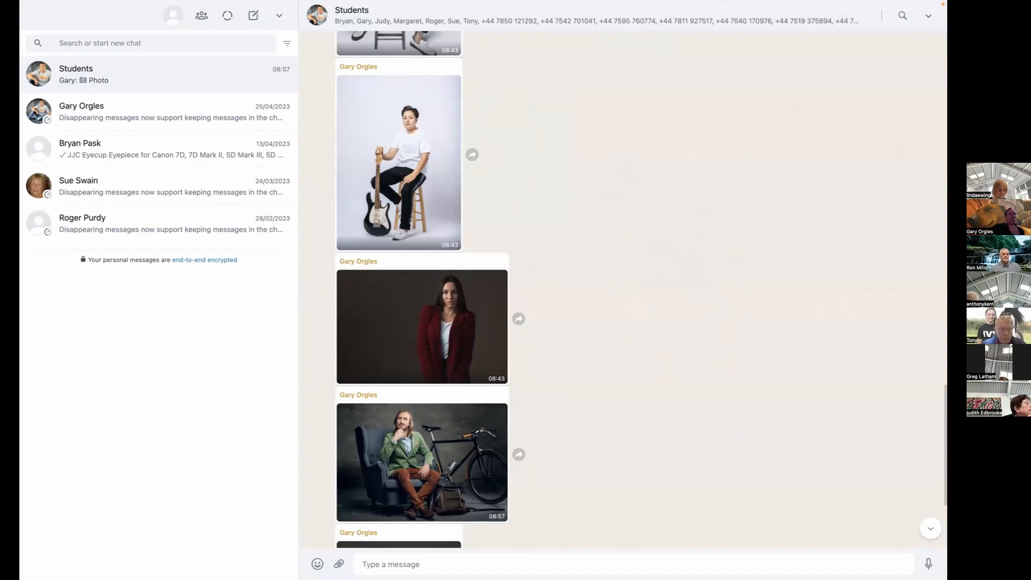
Open the Downloads folder in Finder and enlarge the window to full screen to find the downloaded WhatsApp images.
mouse_move(192, 575)
left_click(131, 542)
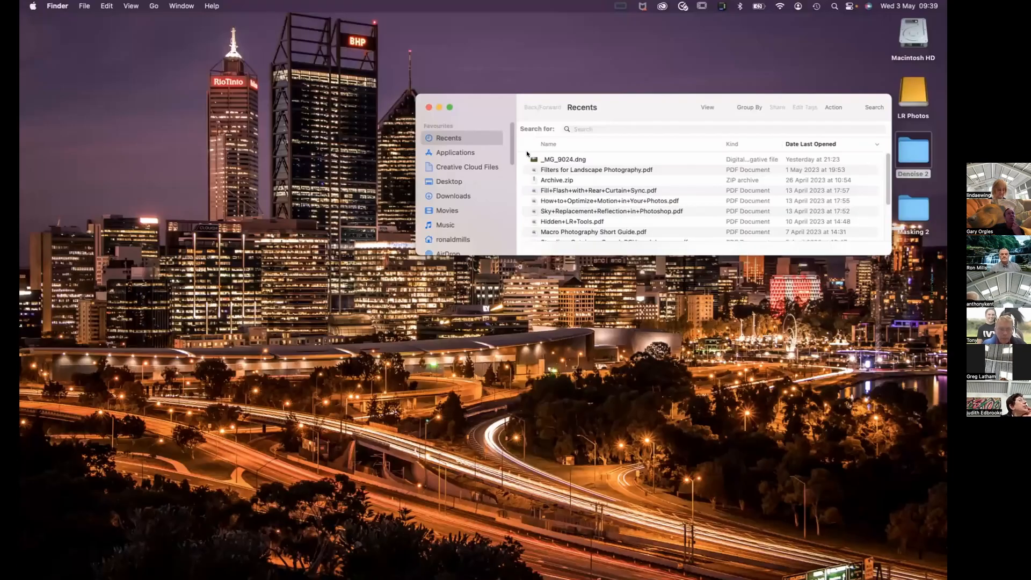
left_click(469, 197)
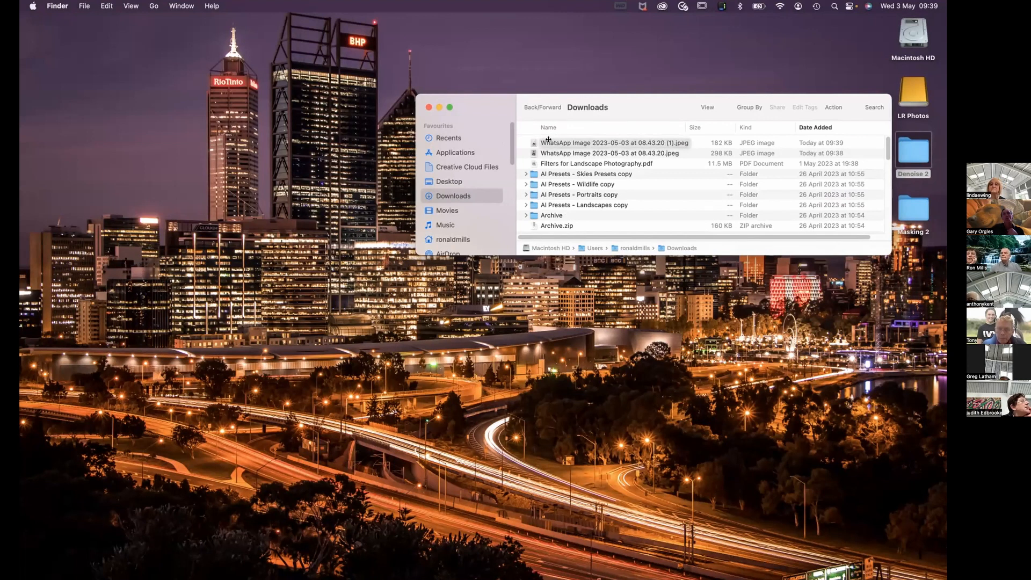
left_click(449, 108)
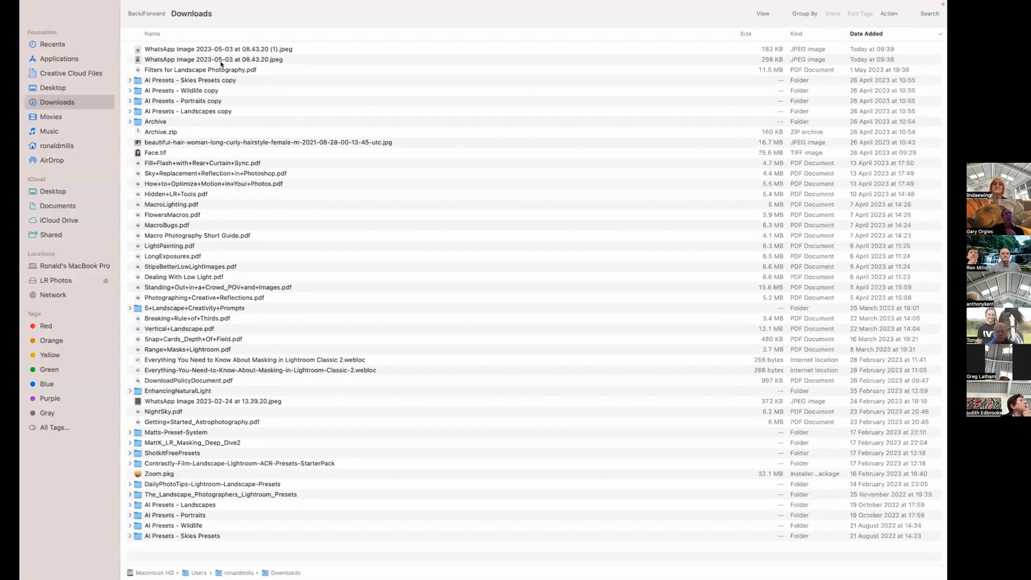
Return the Downloads window to its smaller size and move it aside on the desktop.
mouse_move(51, 29)
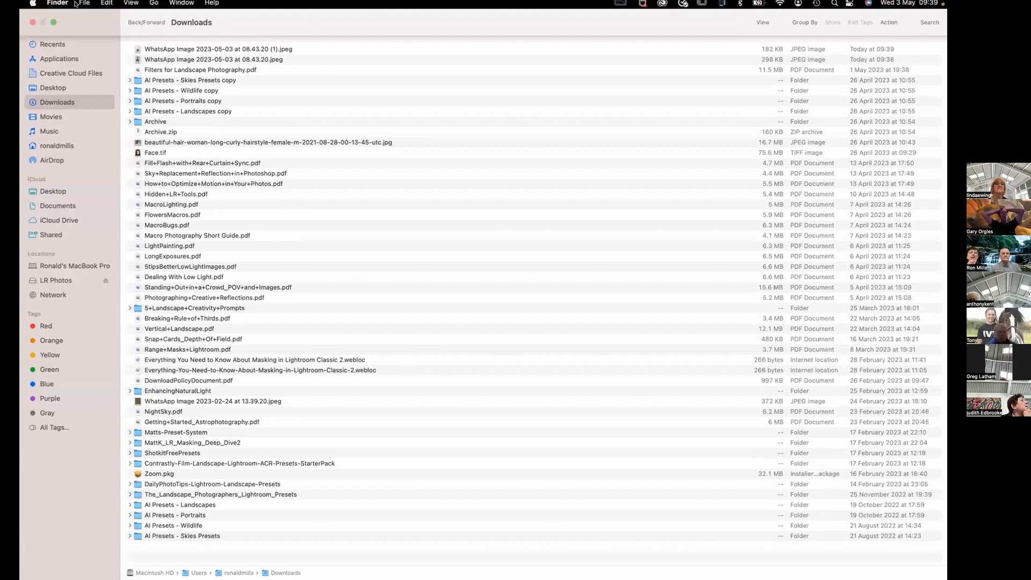
left_click(53, 27)
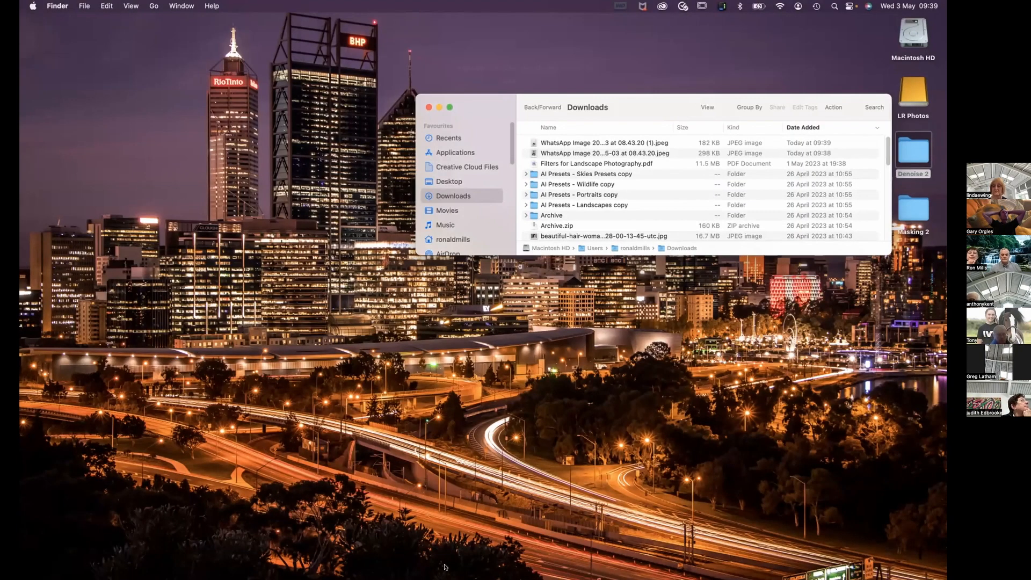
left_click_drag(635, 97, 744, 104)
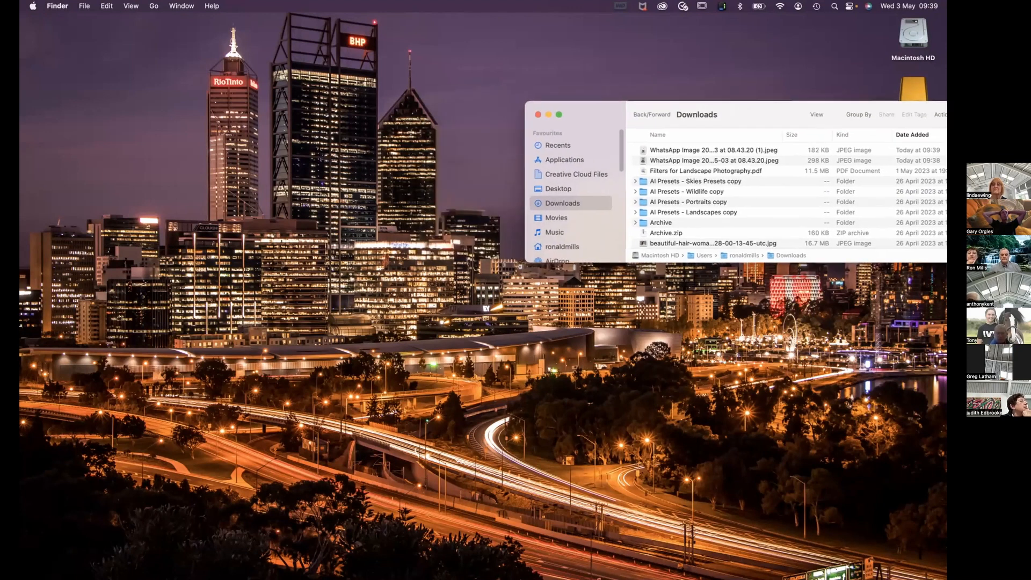
Switch to Lightroom Classic and show its window in full screen.
mouse_move(508, 578)
left_click(416, 547)
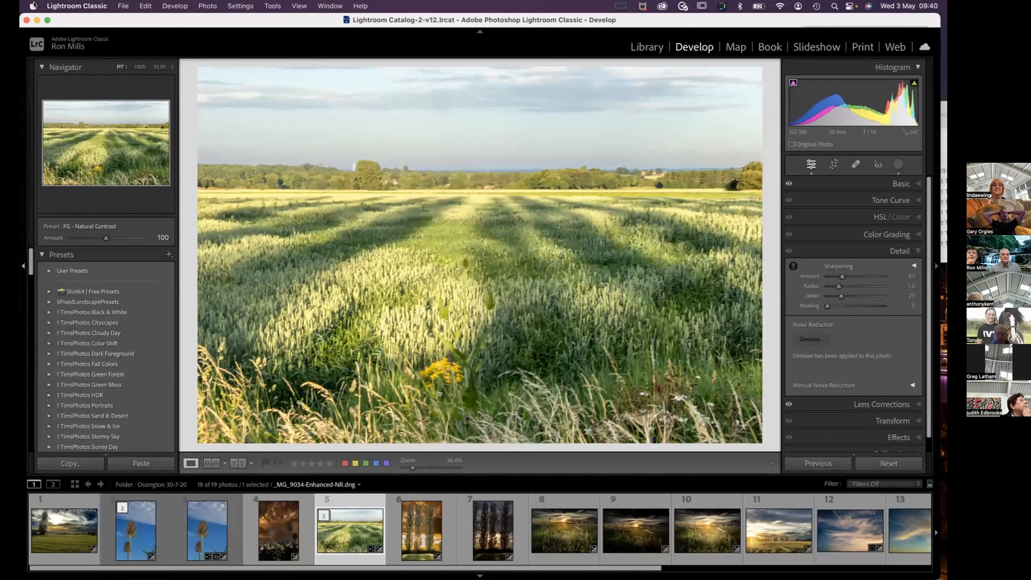
left_click(46, 21)
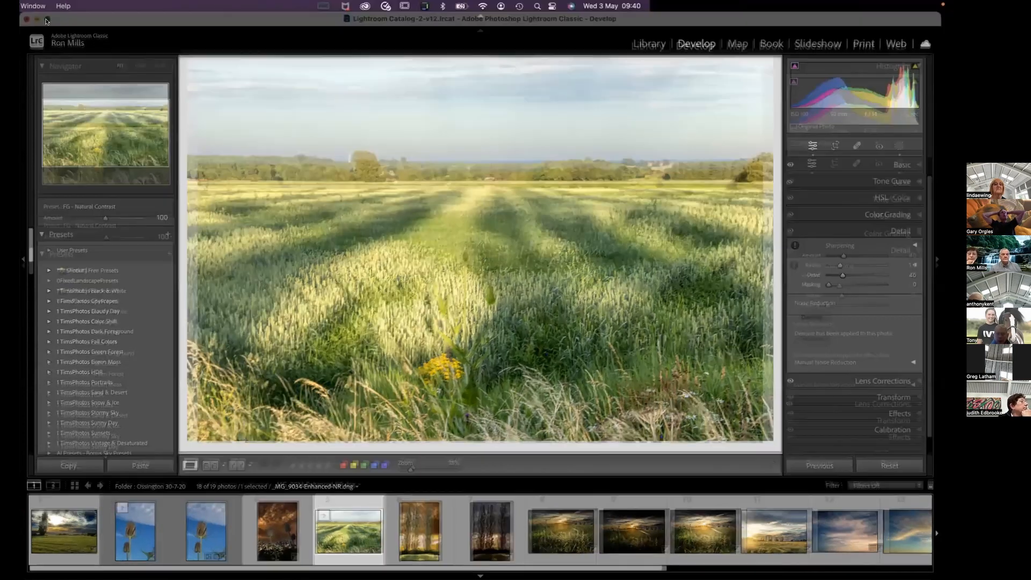
mouse_move(100, 1)
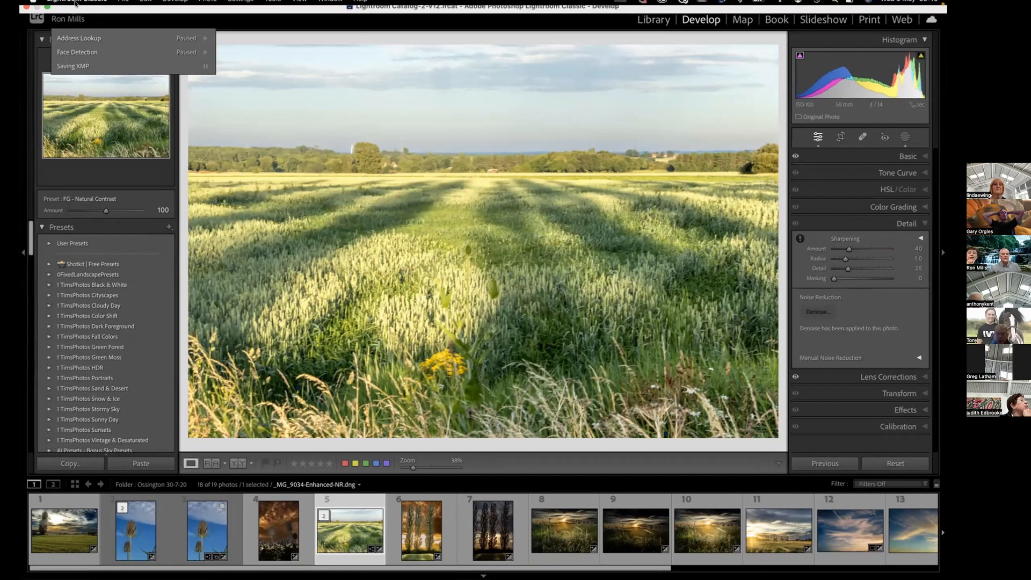
Take Lightroom Classic out of full screen, shrink and move its window beside the Downloads window, and show the Library module.
left_click(47, 20)
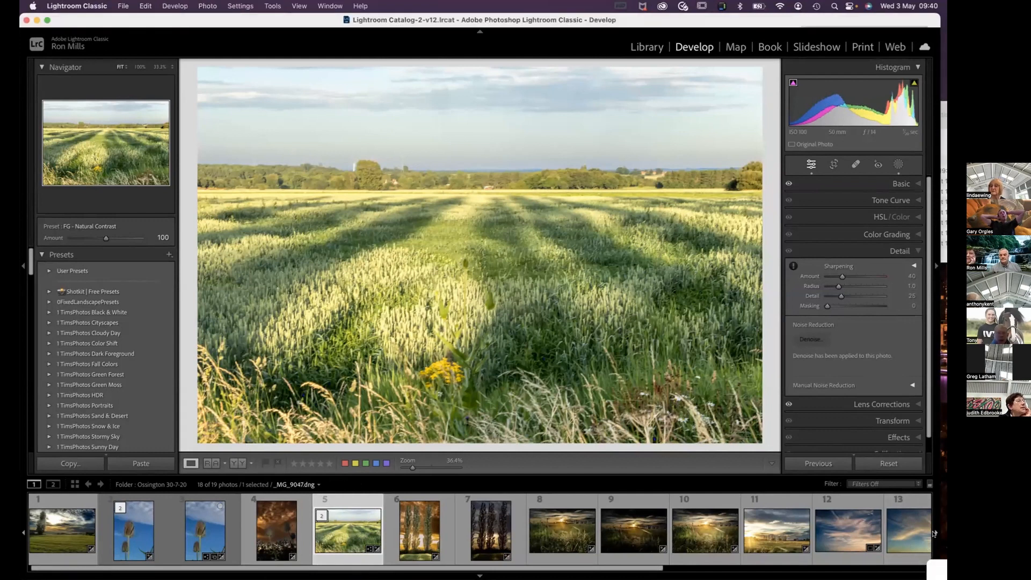
left_click(927, 563)
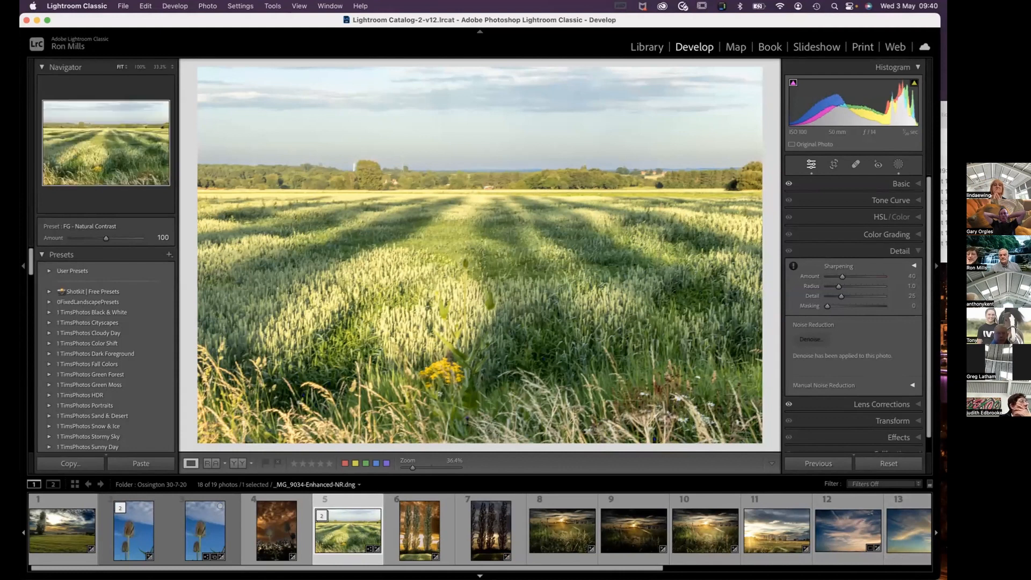
mouse_move(483, 579)
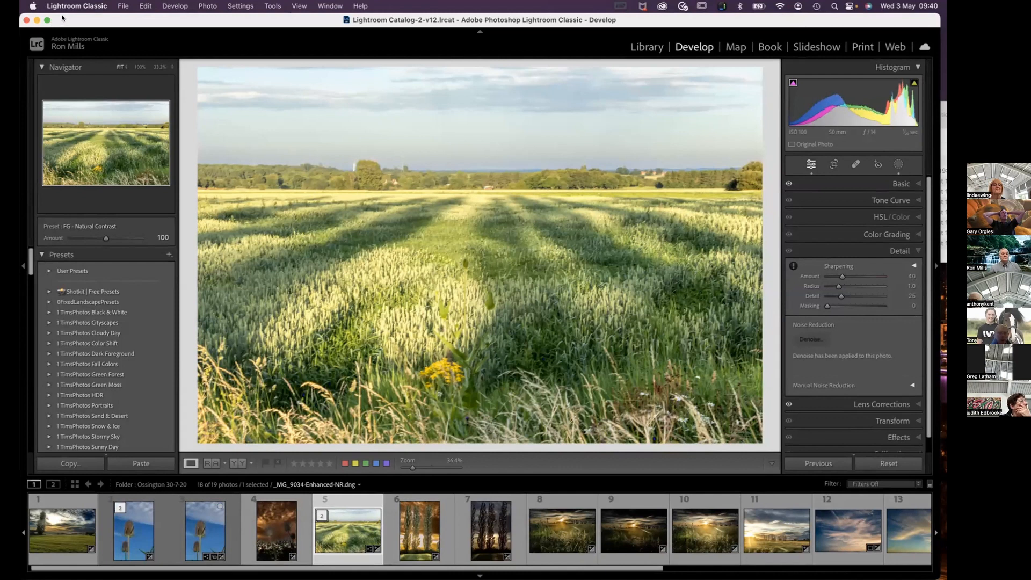
left_click_drag(68, 20, 132, 279)
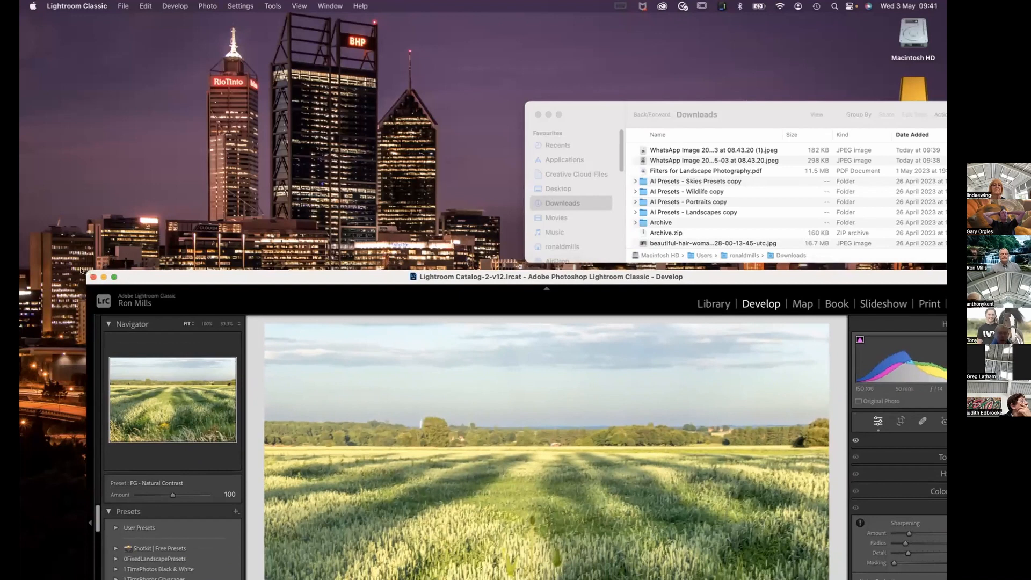
left_click_drag(106, 277, 412, 356)
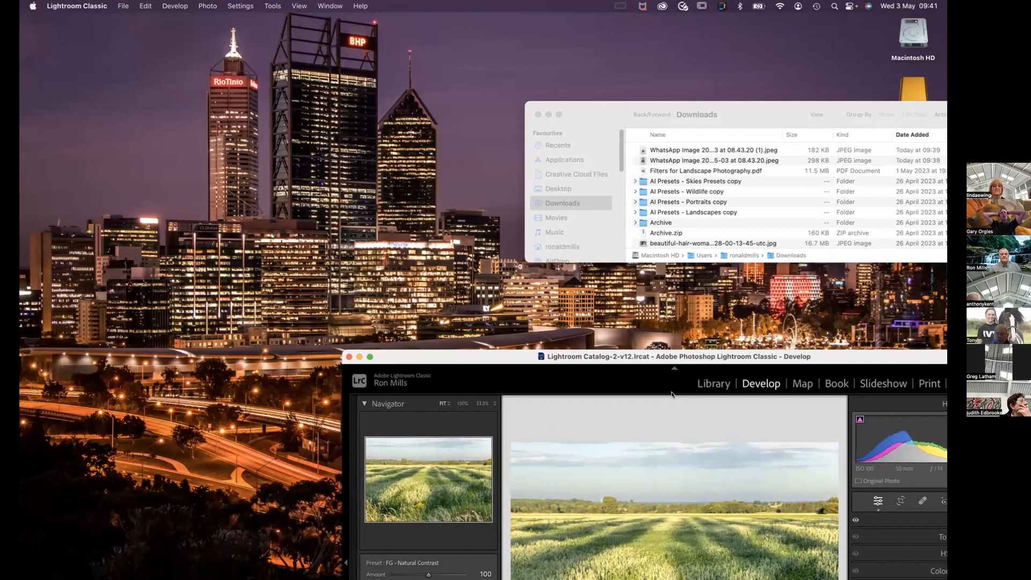
left_click_drag(477, 356, 93, 242)
left_click_drag(78, 155, 116, 86)
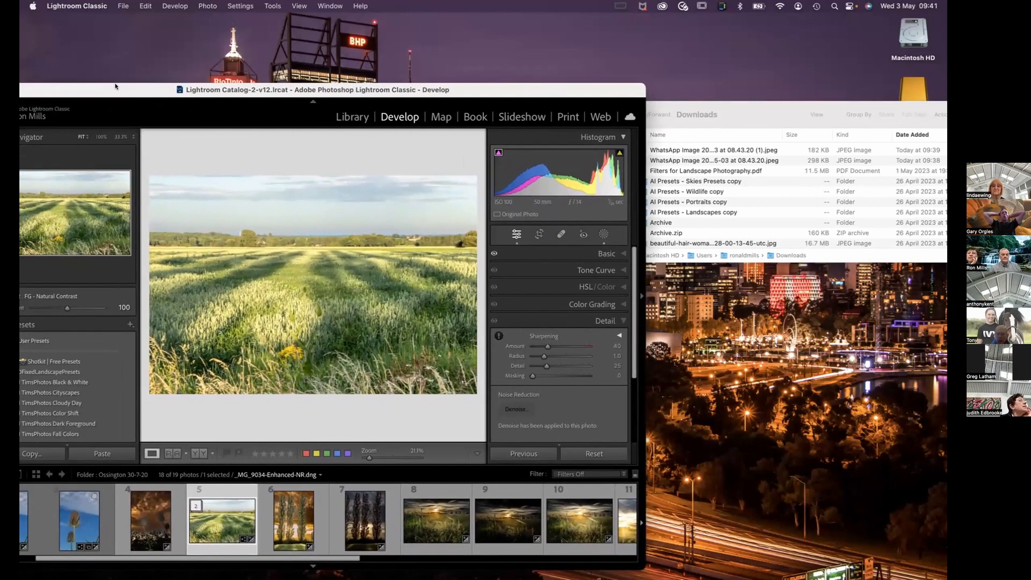
left_click(340, 116)
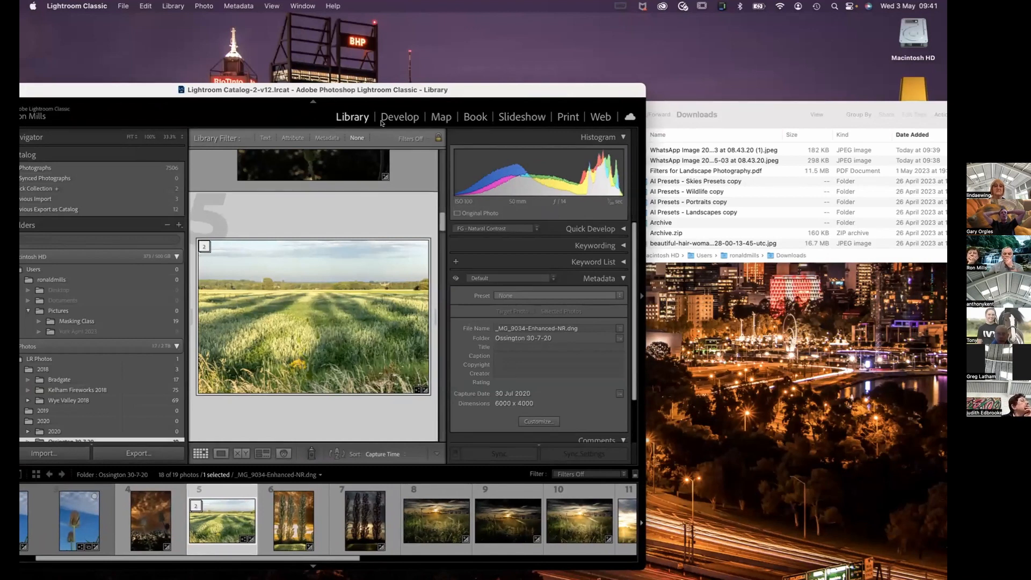
Start importing WhatsApp Image 2023-05-03 at 08.43.20 (1).jpeg from the Downloads folder into the Lightroom library.
left_click(667, 149)
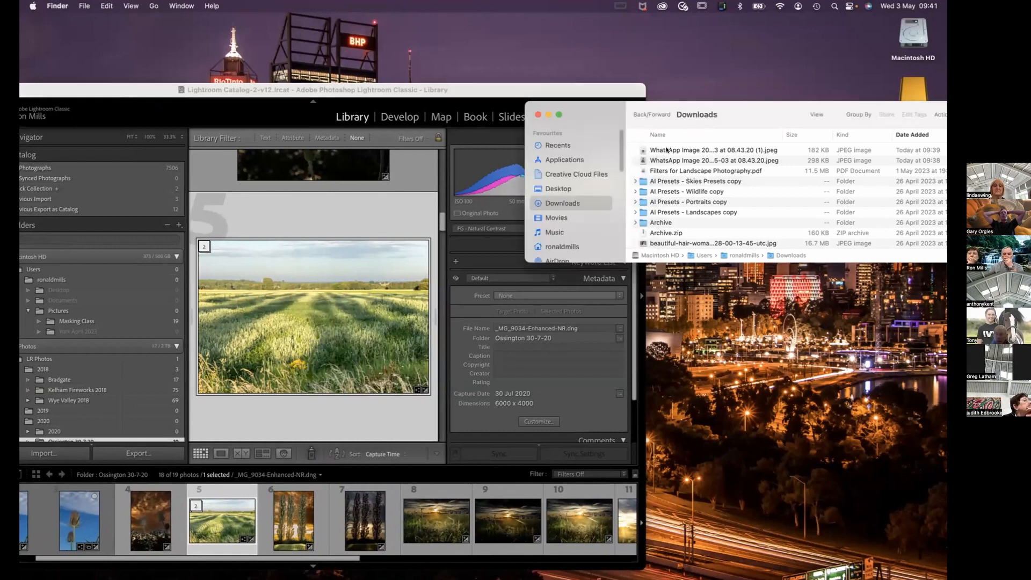
left_click(666, 149)
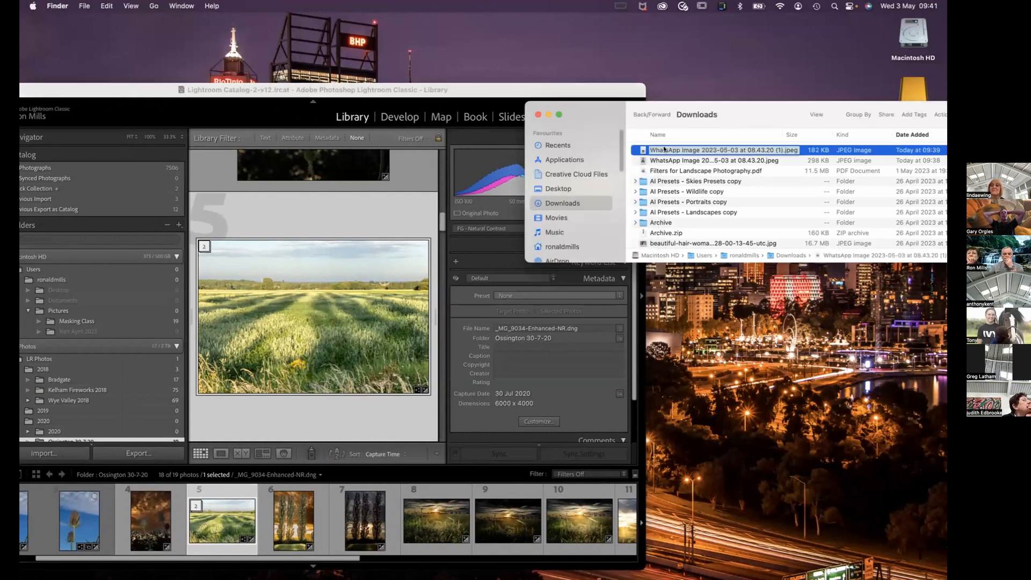
left_click_drag(664, 150, 262, 234)
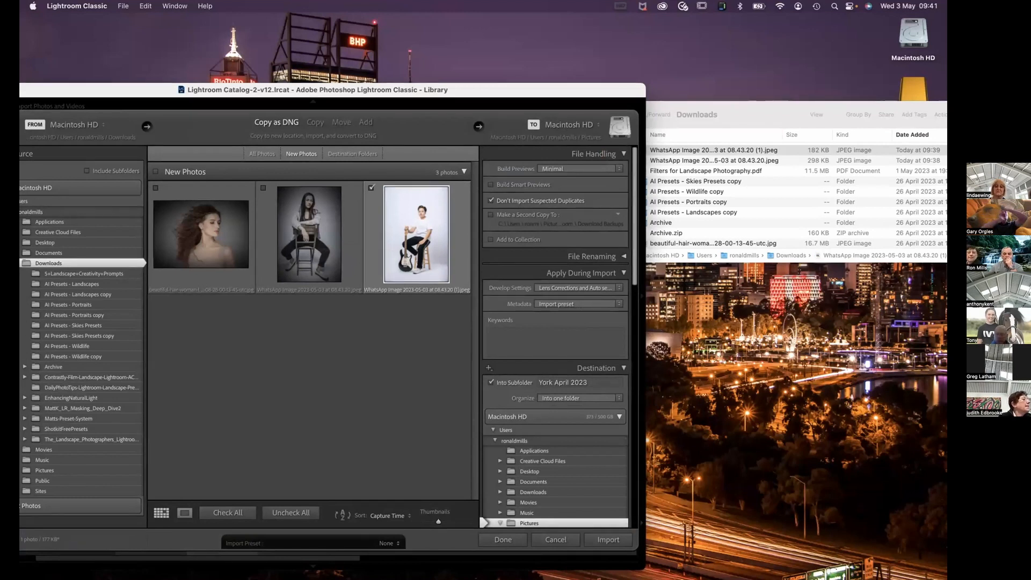
Switch to the WhatsApp Students chat and download the photo of the woman in the dark red jacket.
mouse_move(553, 574)
left_click(547, 550)
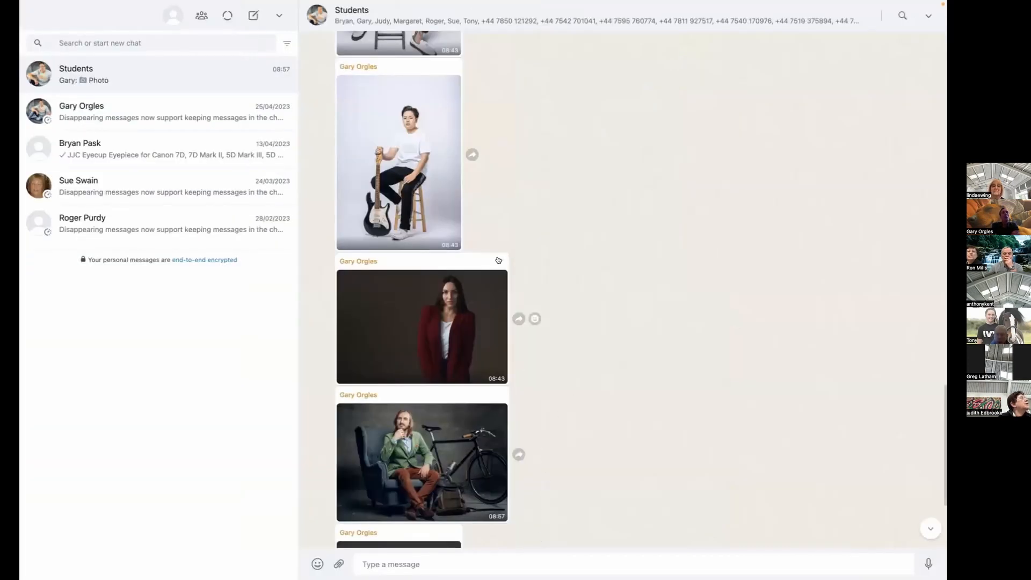
scroll(462, 220, "up", 5)
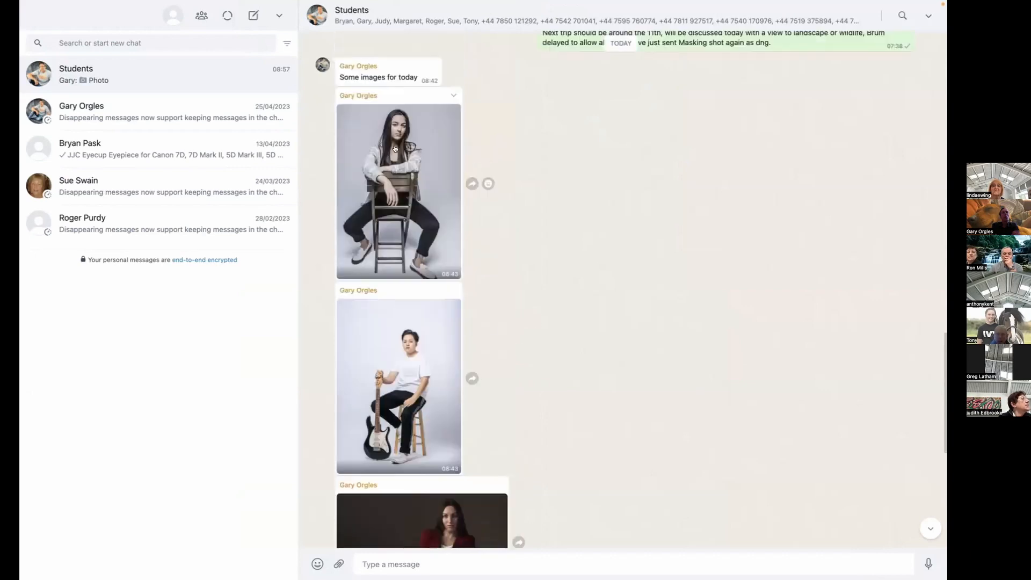
scroll(426, 247, "down", 3)
scroll(427, 247, "down", 5)
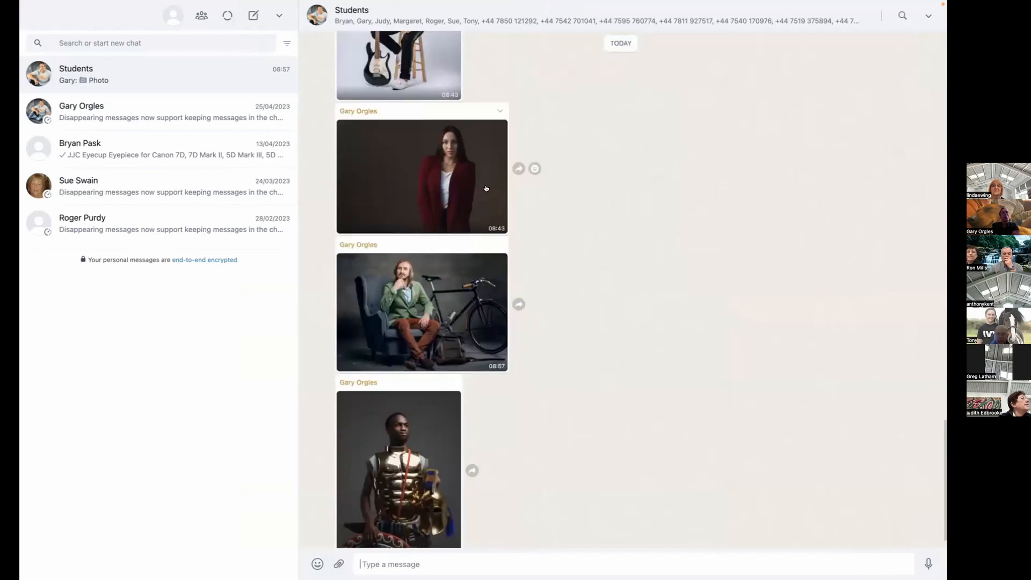
left_click(499, 110)
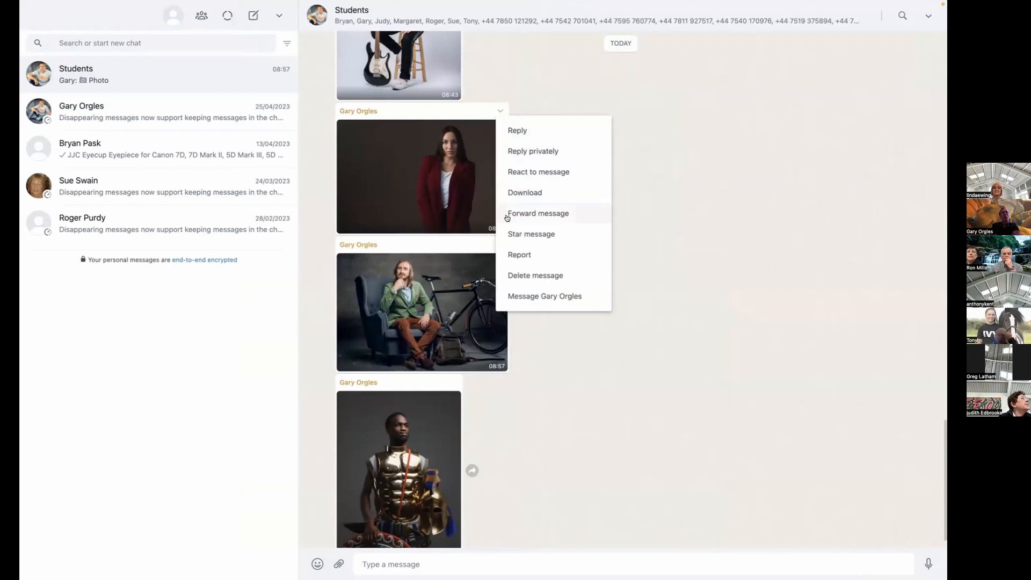
left_click(514, 192)
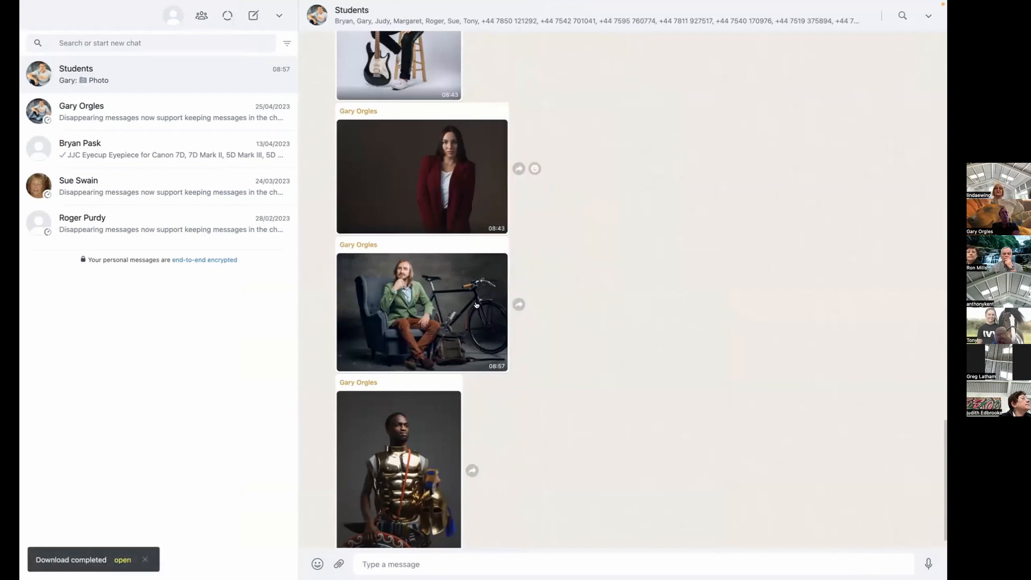
Download the chat photos of the man in an armchair beside a bicycle and the man in golden armour.
left_click(499, 242)
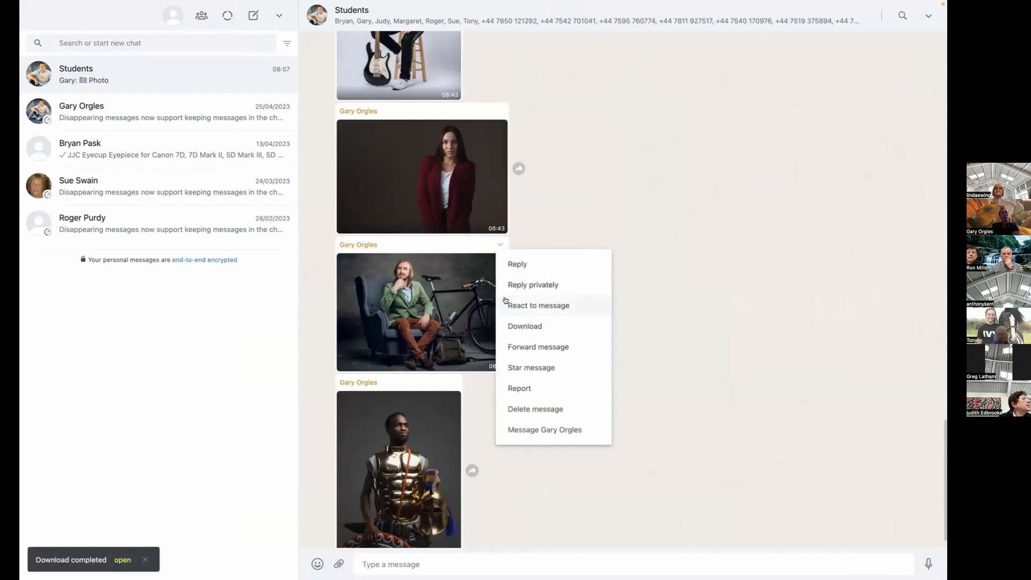
left_click(517, 325)
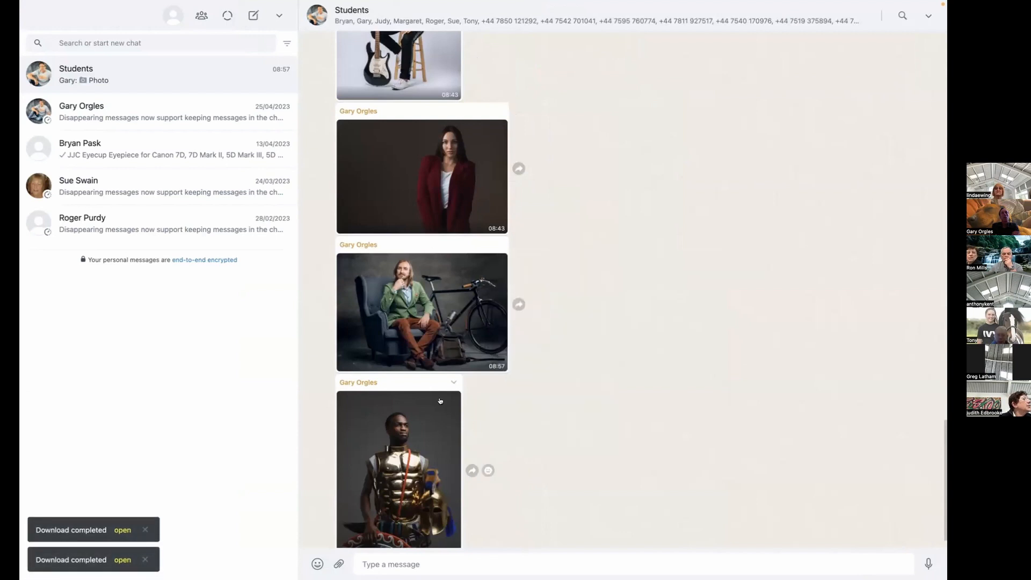
left_click(452, 382)
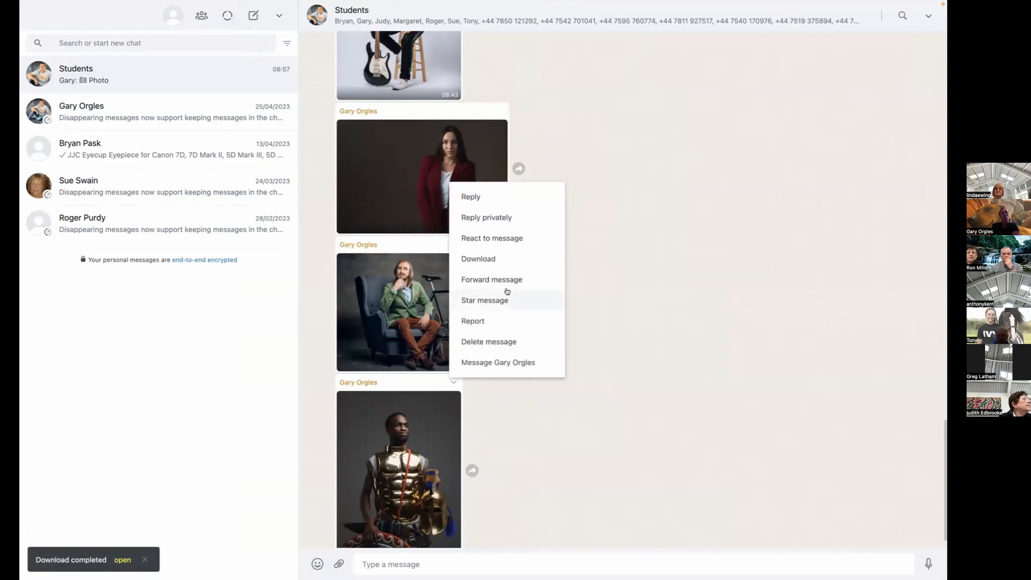
left_click(477, 258)
scroll(508, 404, "down", 1)
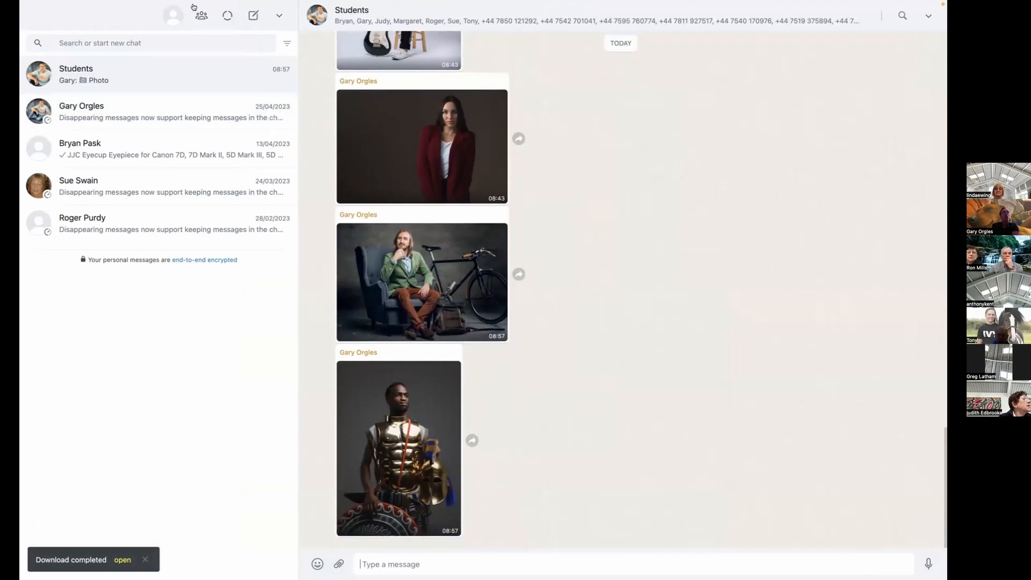
Take WhatsApp out of full screen and close its window to return to the Lightroom import.
mouse_move(99, 3)
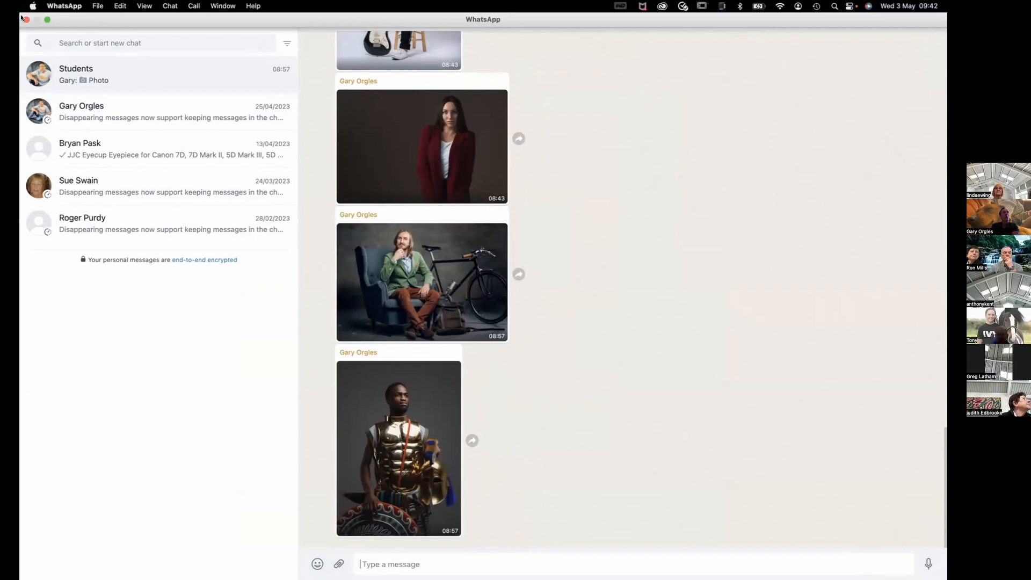
left_click(26, 20)
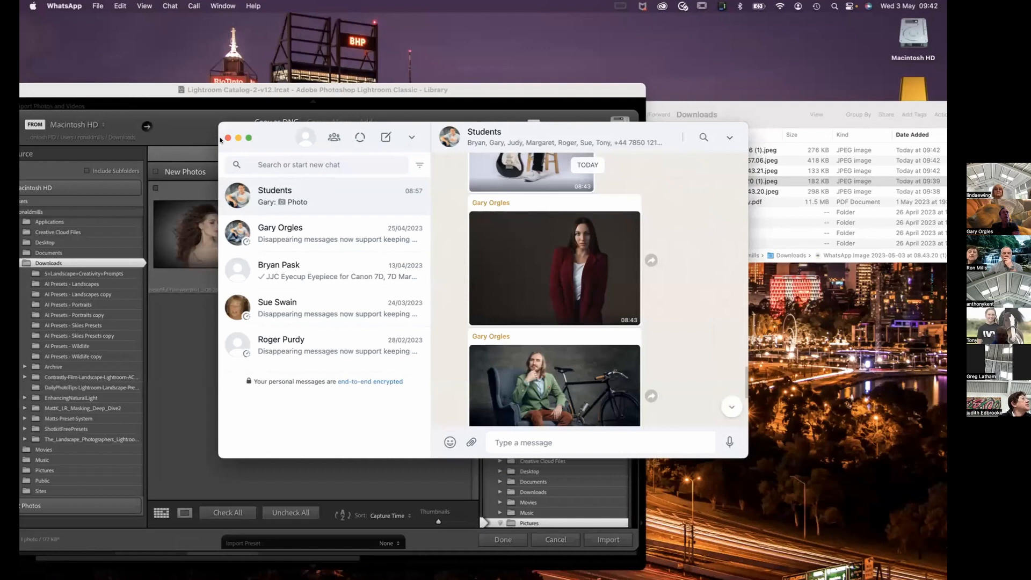
left_click(225, 137)
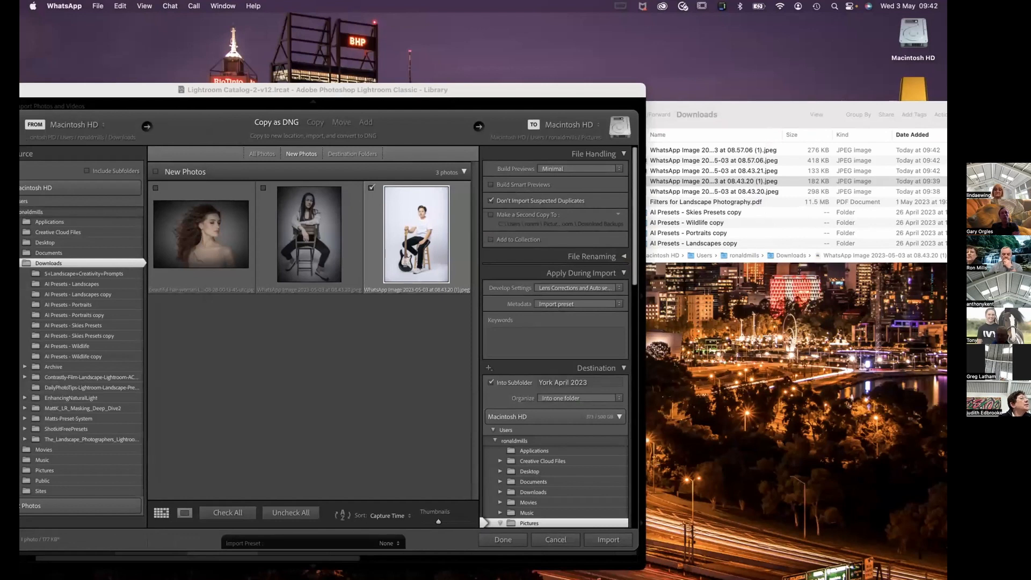
Restart the import with WhatsApp Image 2023-05-03 at 08.43.20 (1).jpeg from Downloads and mark all new photos for import.
left_click(563, 540)
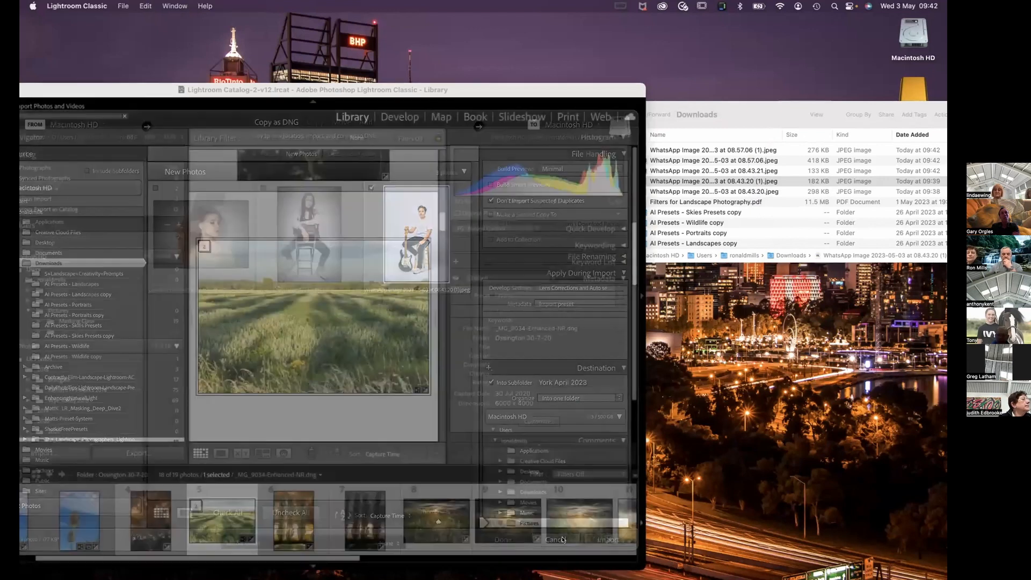
left_click(689, 147)
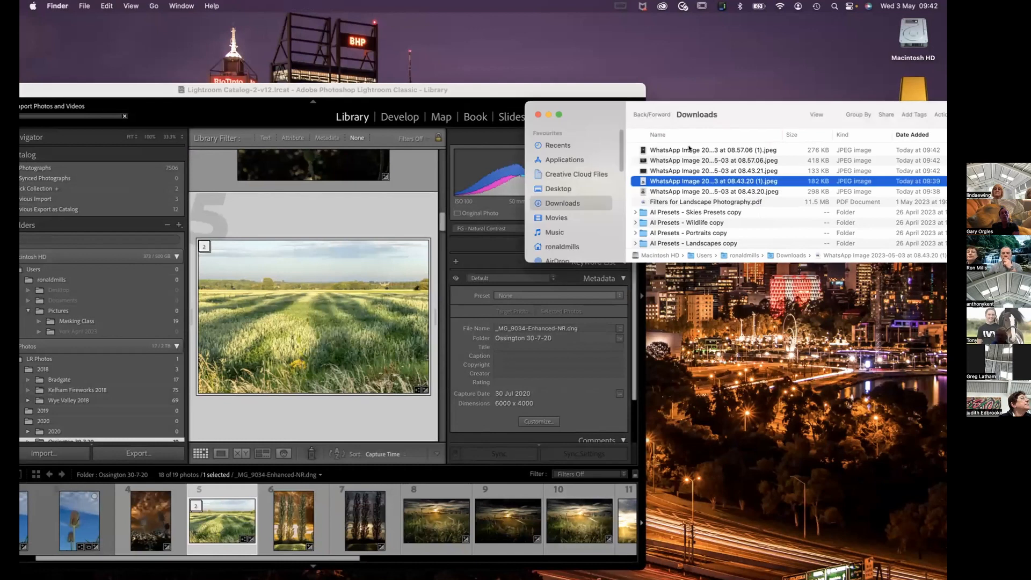
left_click_drag(664, 180, 253, 264)
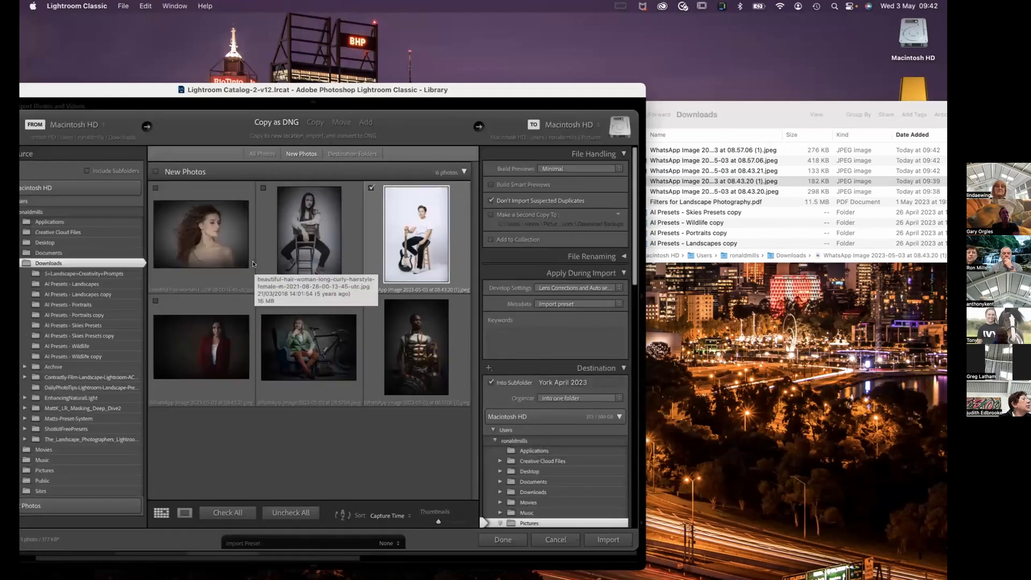
left_click(268, 189)
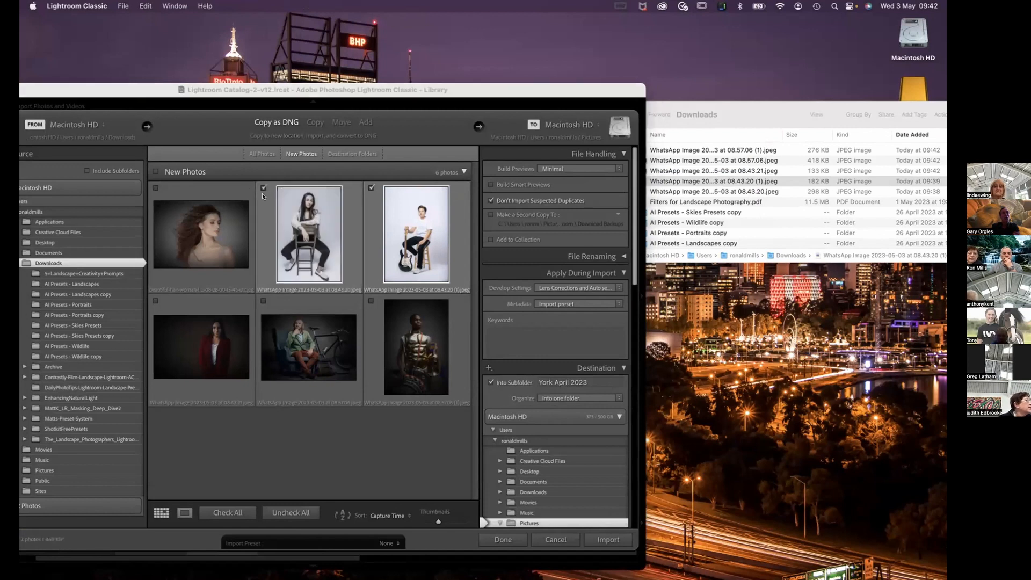
left_click(243, 511)
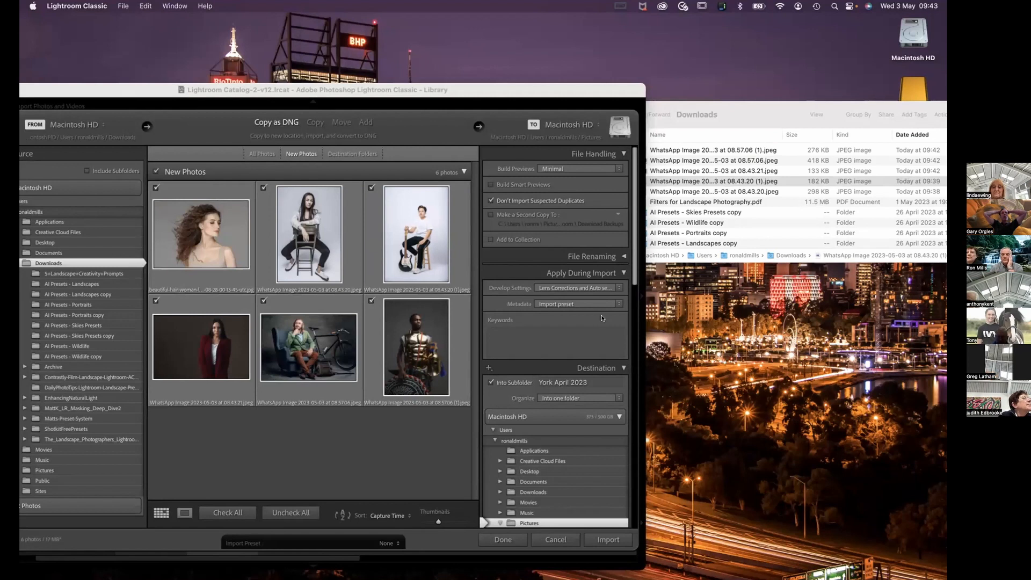
Turn off importing into a subfolder and choose the Masking Class folder inside Pictures as the destination.
left_click(615, 382)
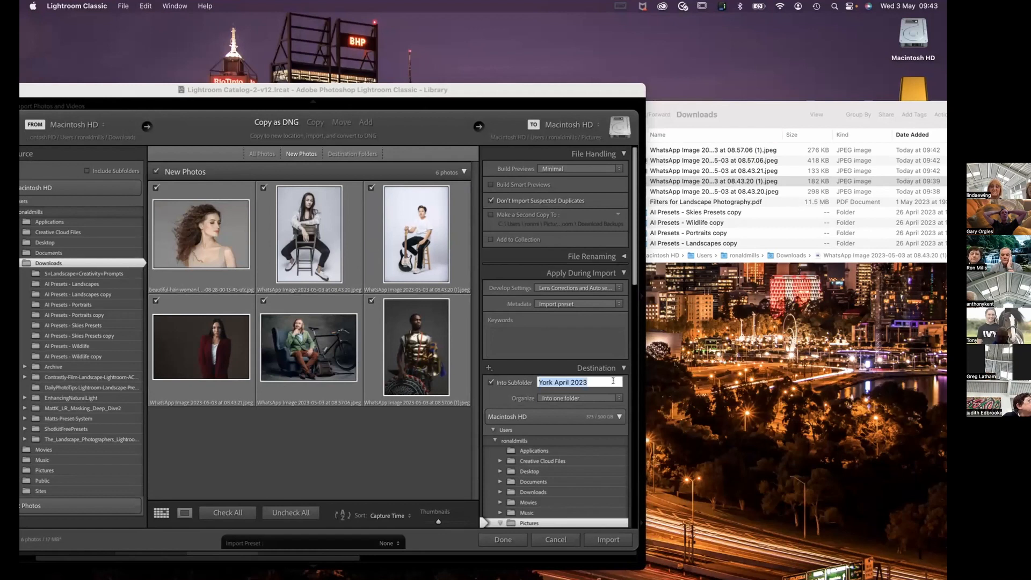
left_click(490, 380)
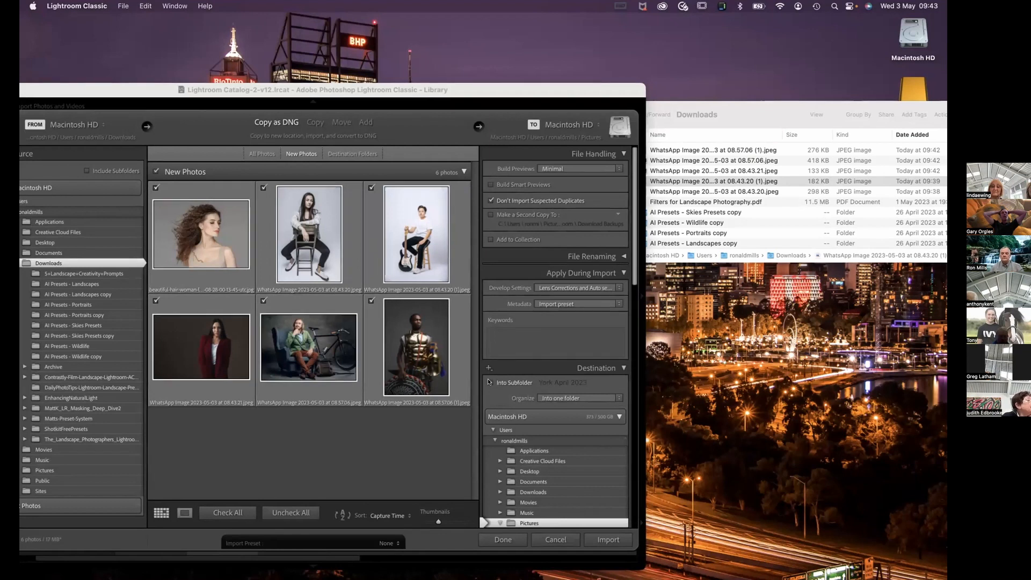
scroll(561, 463, "down", 5)
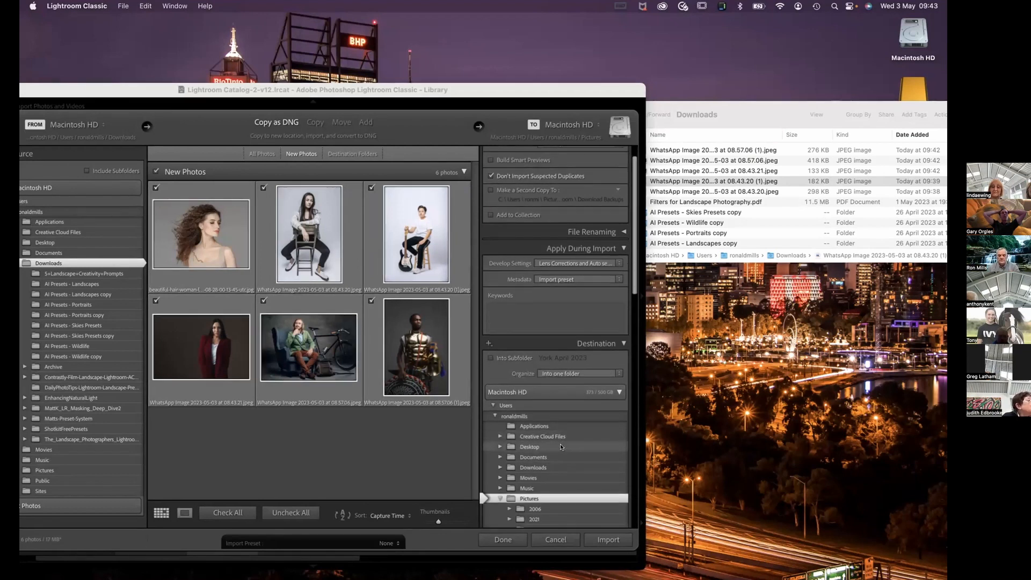
scroll(585, 446, "down", 2)
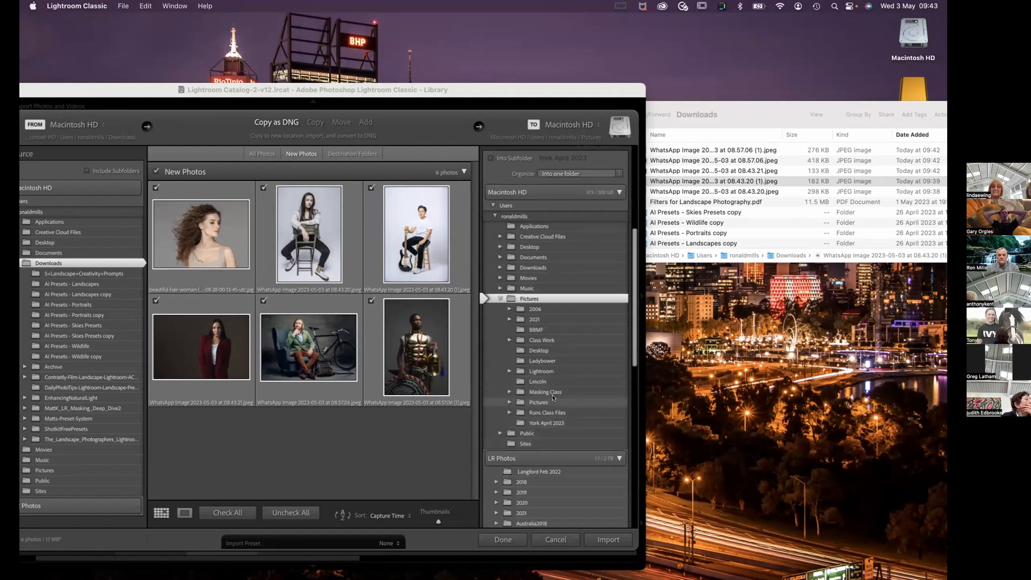
left_click(554, 393)
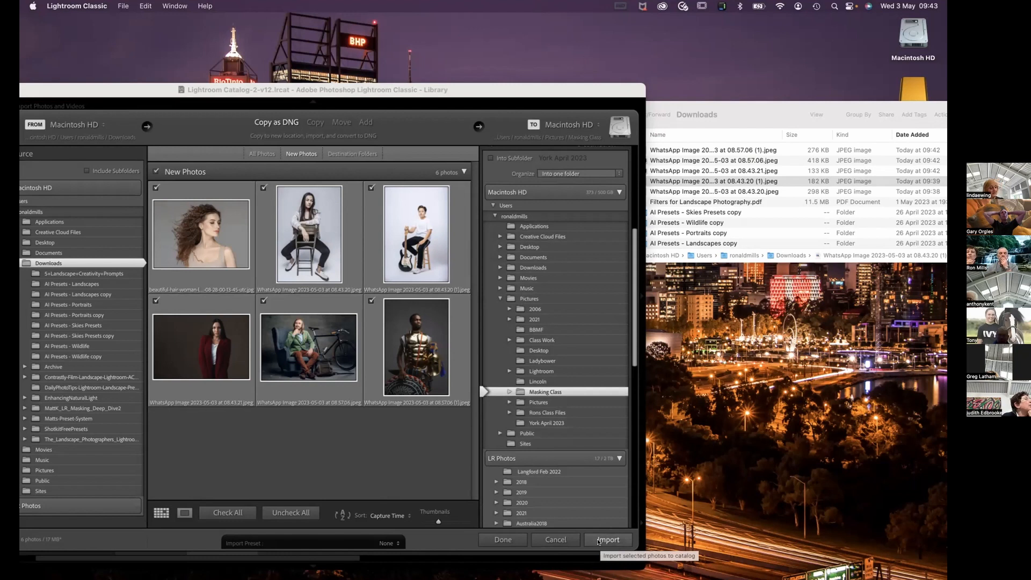
Import the marked photos with the Add method, leaving the files in place, and select all the imported photos.
left_click(366, 123)
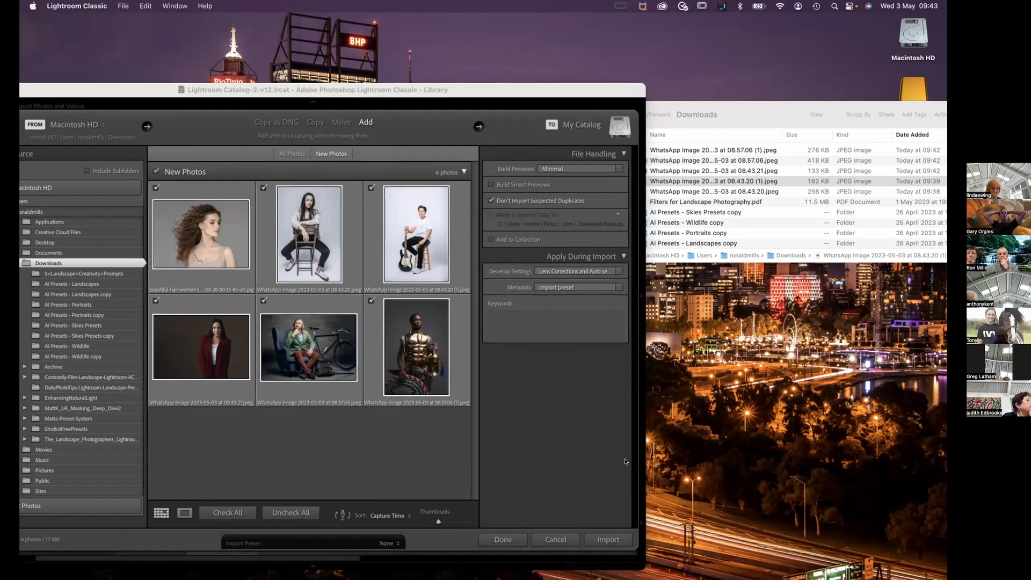
left_click(607, 540)
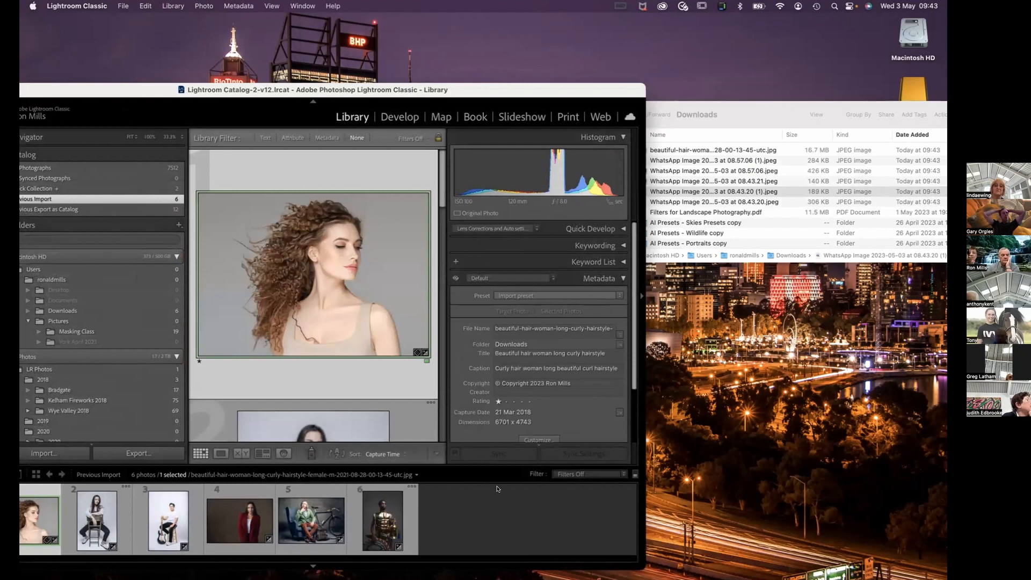
key("super+a")
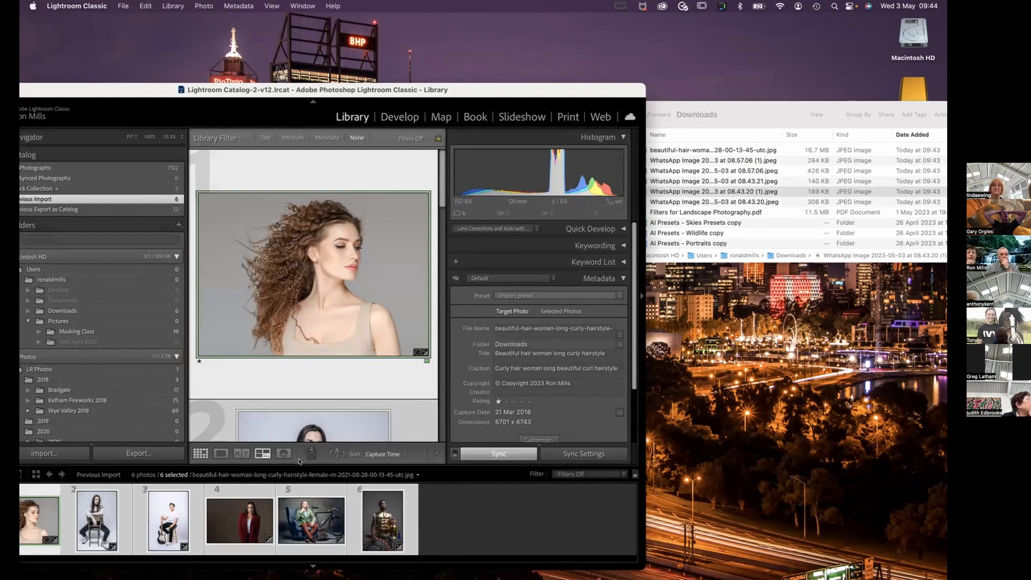
Move the six selected imported photos into the Masking Class folder inside Pictures and display that folder's contents.
left_click_drag(100, 519, 139, 336)
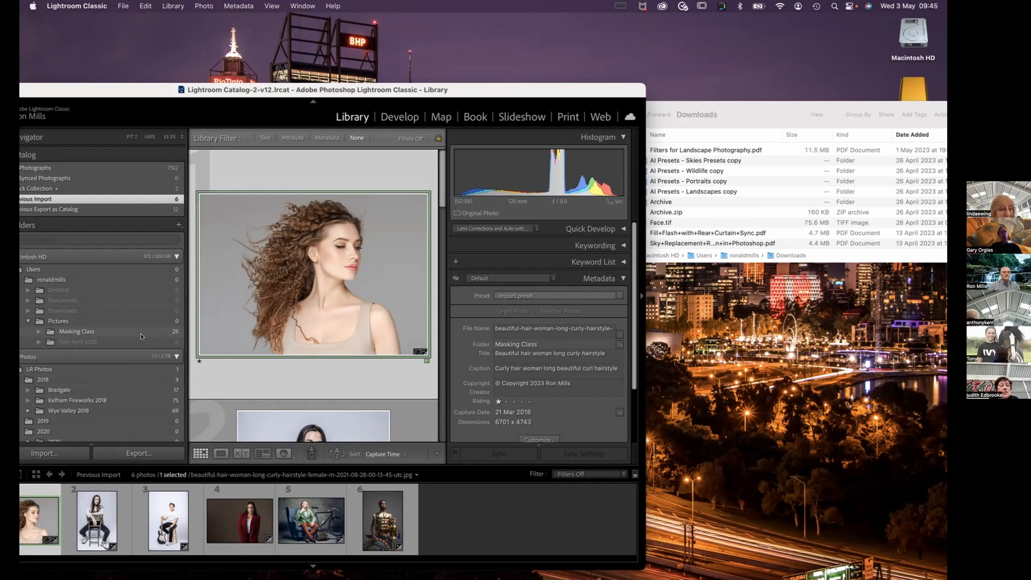
left_click(141, 336)
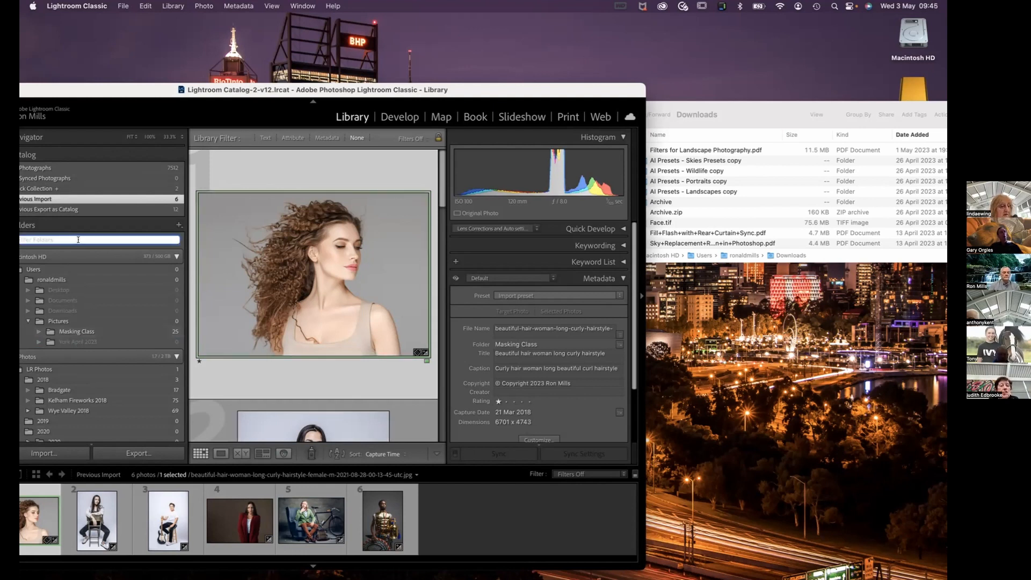
left_click(74, 332)
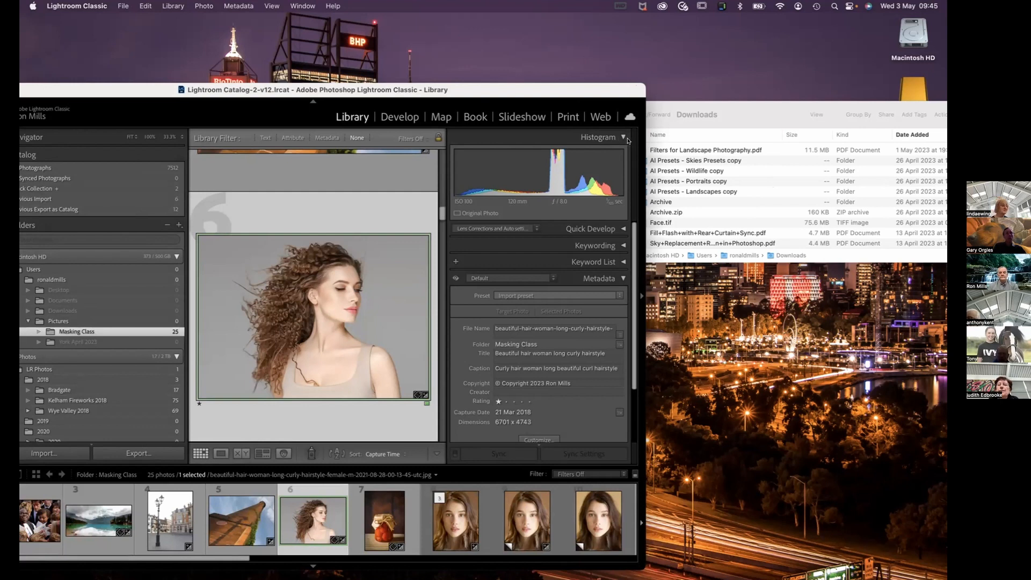
Hide the Histogram and Metadata area to widen the photo grid, and make the Lightroom window full screen.
key("g")
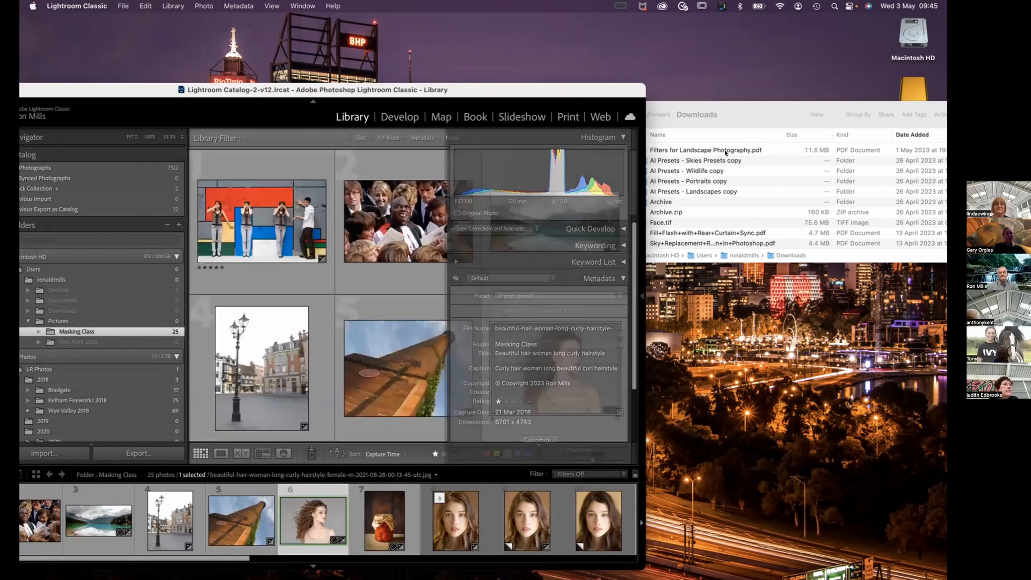
left_click_drag(95, 93, 243, 102)
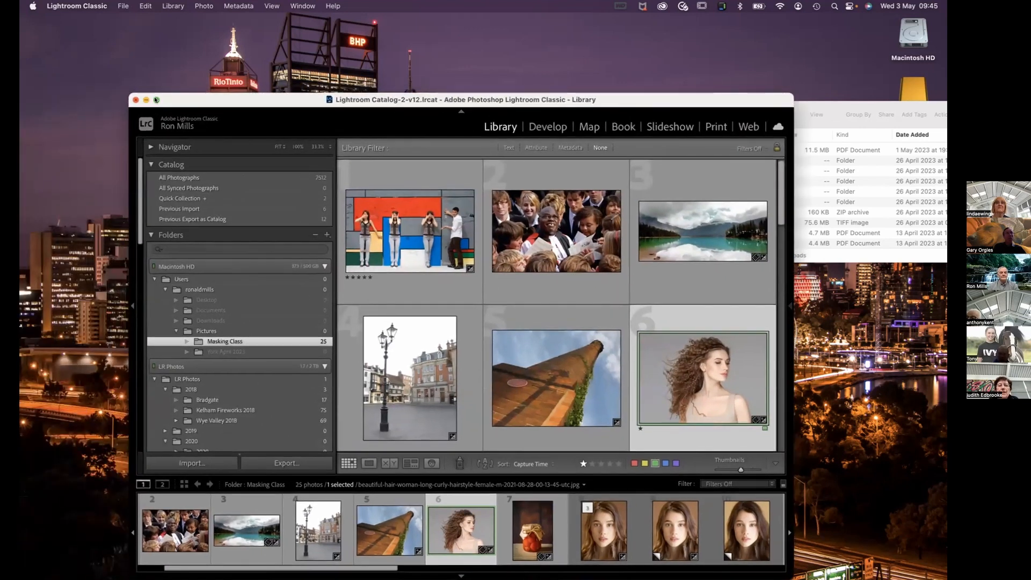
left_click(156, 100)
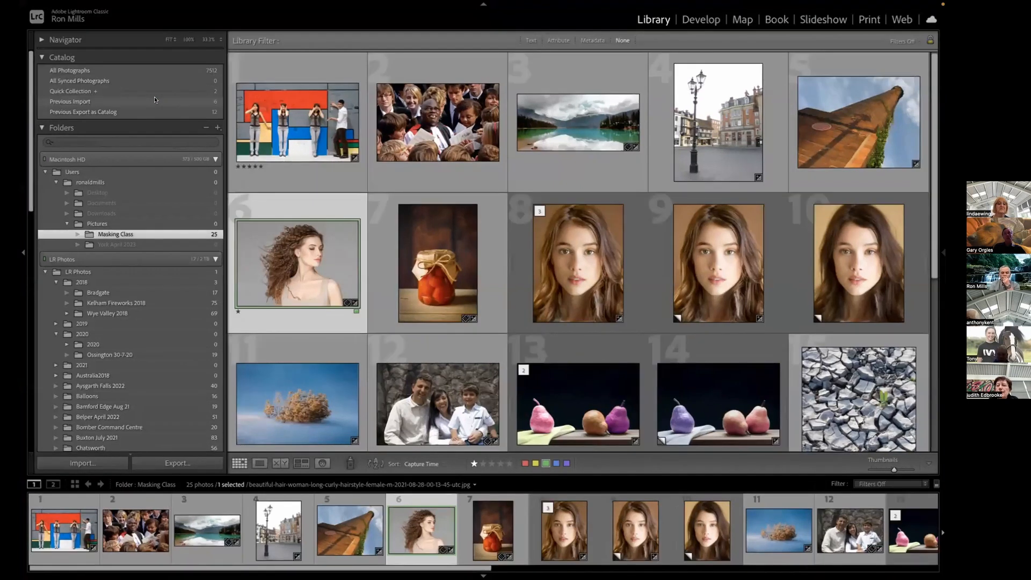
Look through the Masking Class photos and sort them by Added Order.
scroll(439, 378, "down", 1)
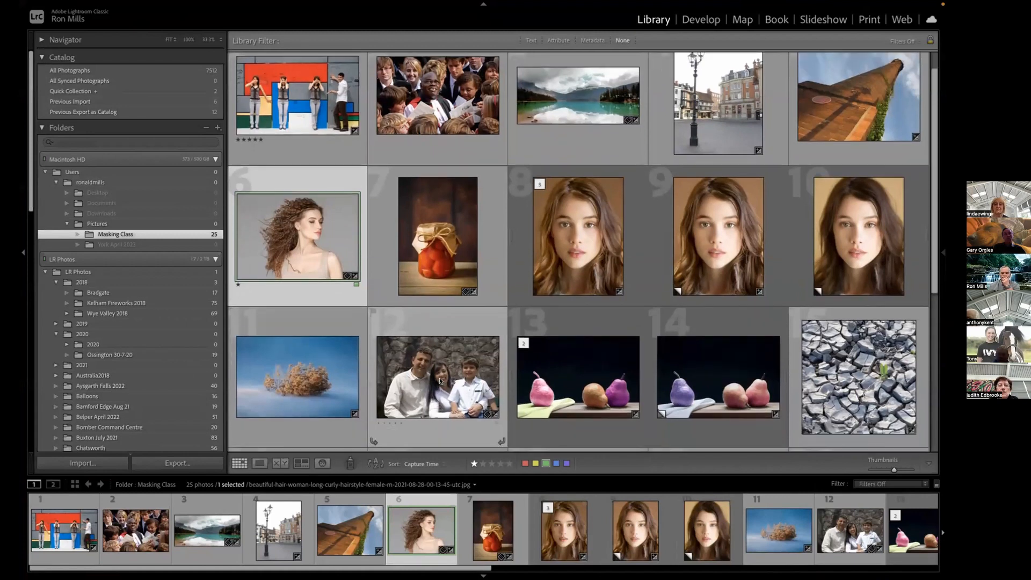
scroll(439, 378, "down", 5)
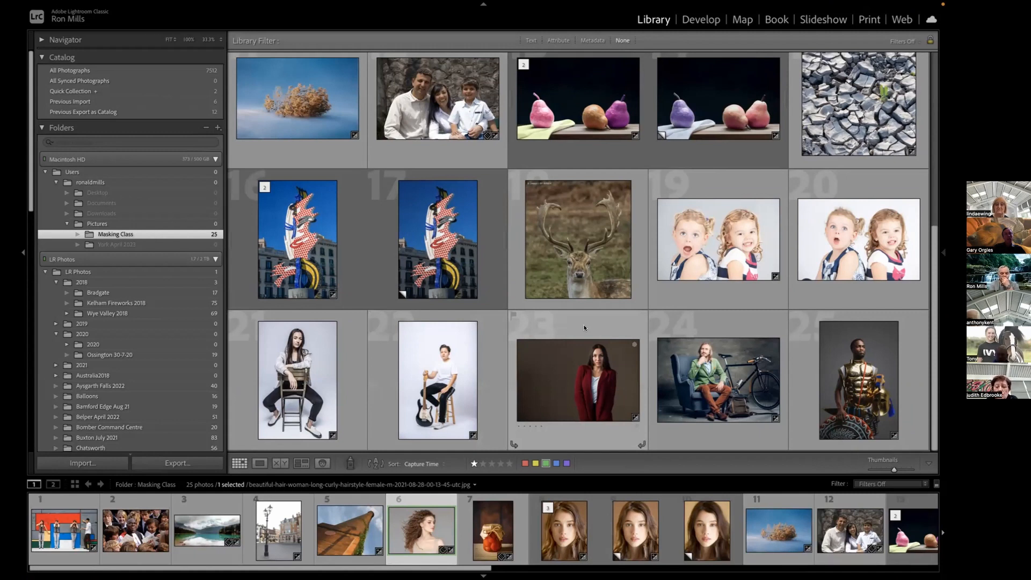
left_click(429, 463)
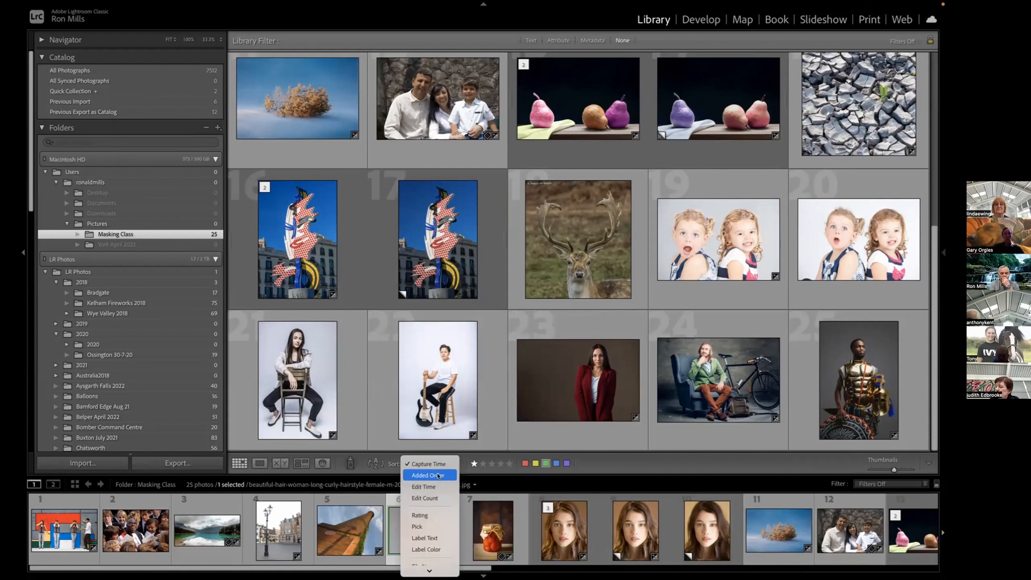
left_click(436, 476)
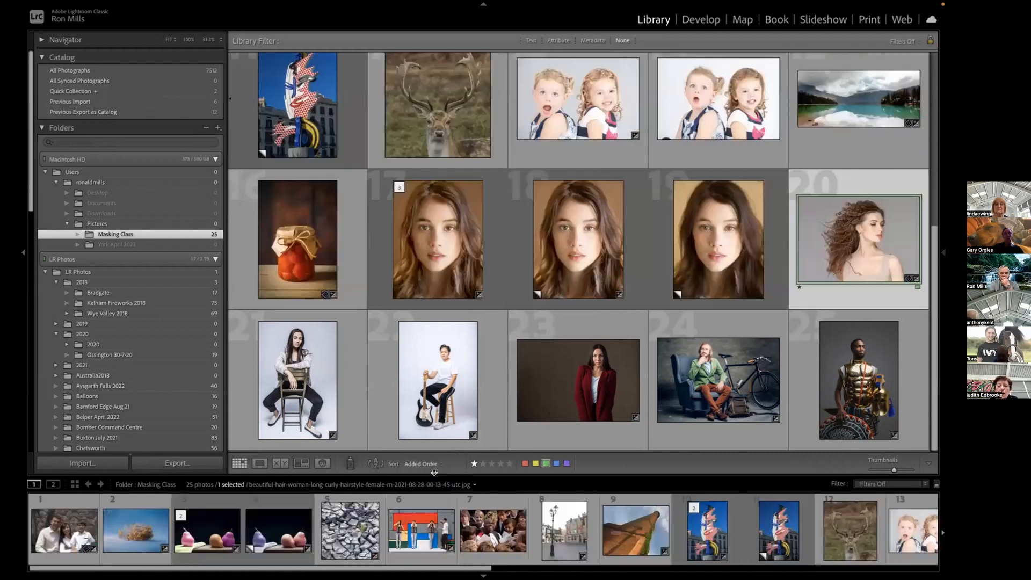
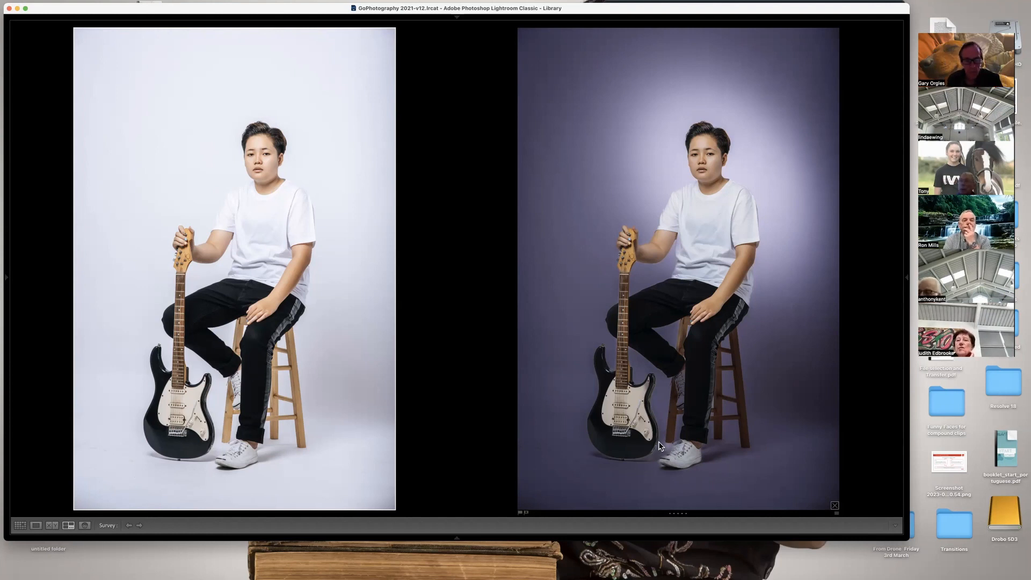
Compare the original and darkened guitar portraits in Survey view with the side panels and filmstrip shown, and open the darkened copy in Loupe view.
left_click(594, 218)
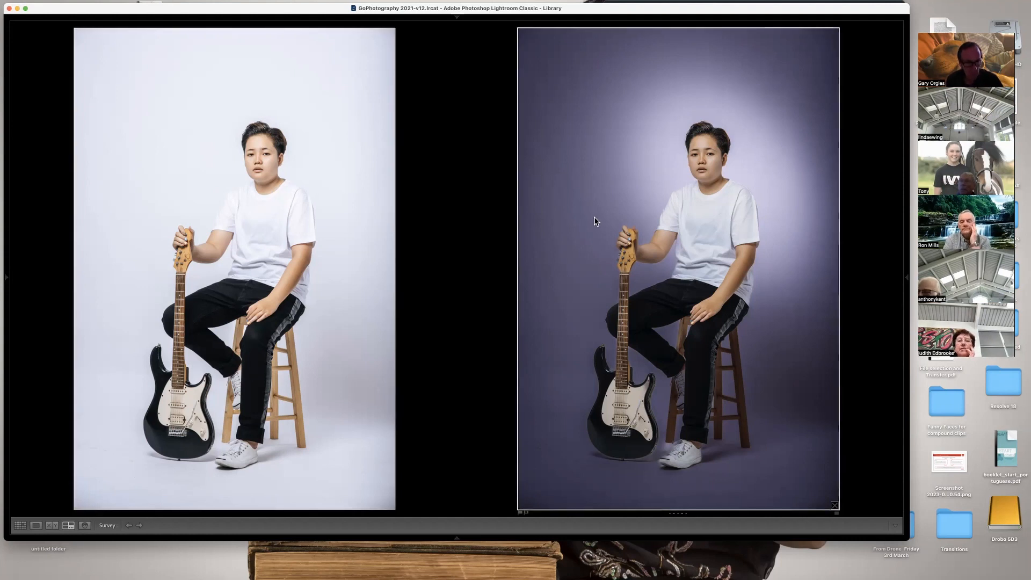
key("shift+Tab")
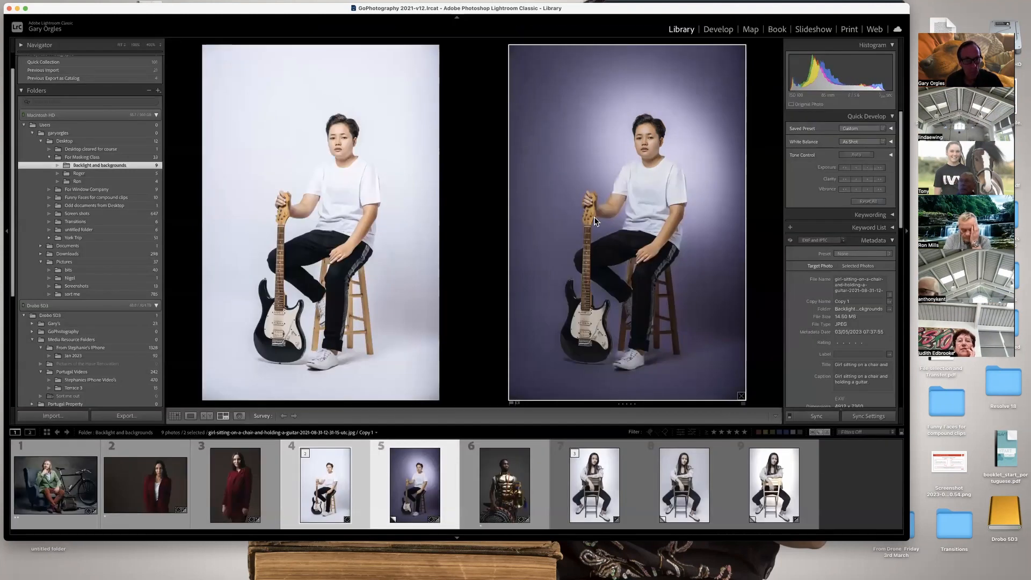
left_click(338, 494)
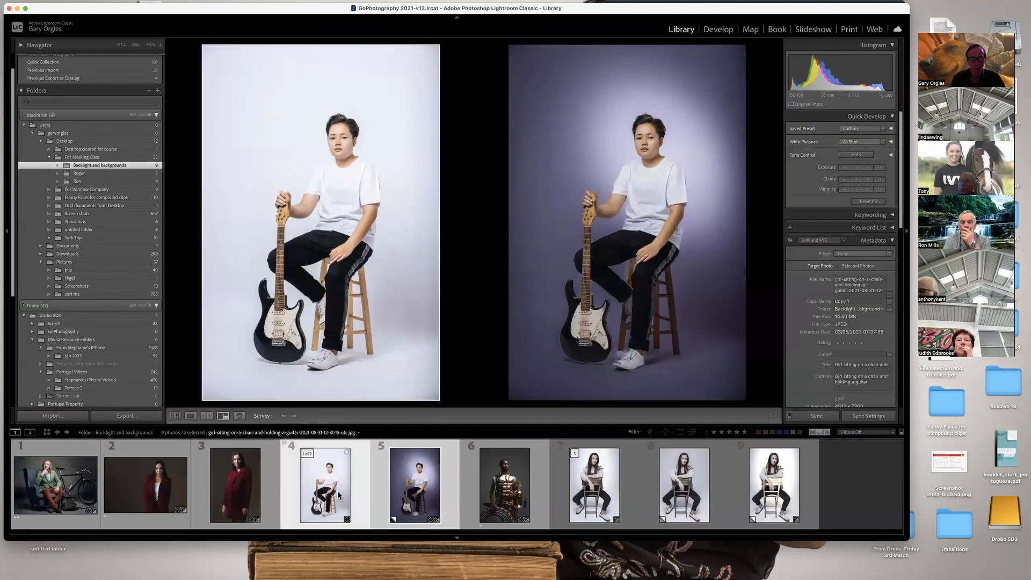
left_click(417, 488)
key("e")
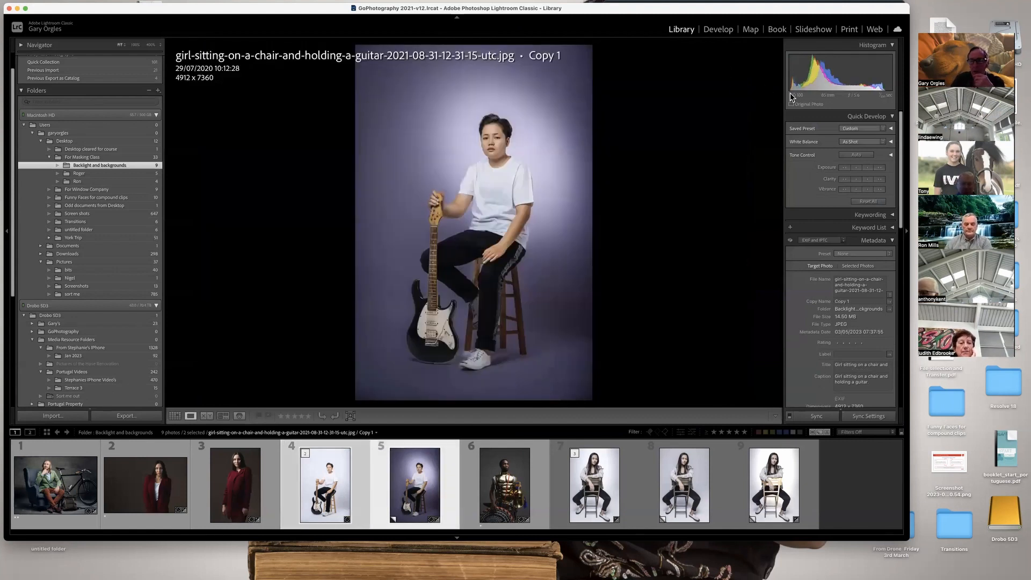
Open the darkened guitar portrait's masks in the Develop module and examine Mask 2, Mask 2 Copy and Mask 1.
left_click(730, 31)
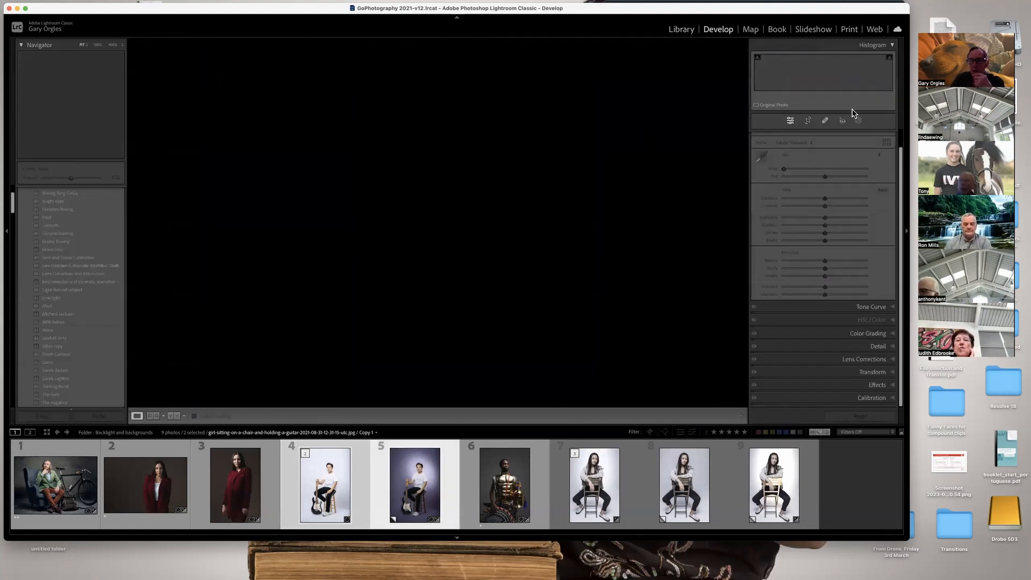
left_click(858, 121)
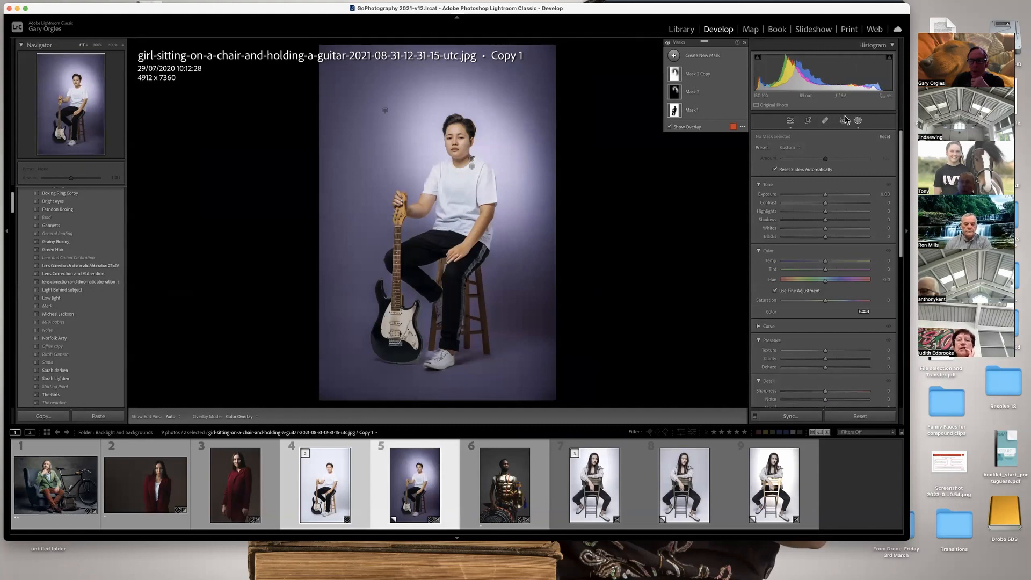
left_click(694, 94)
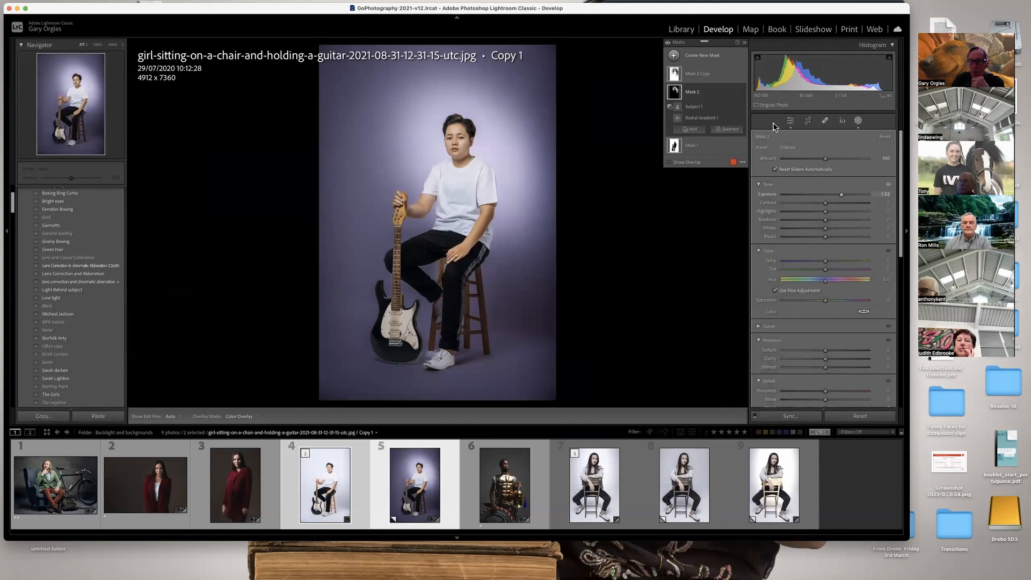
left_click(708, 73)
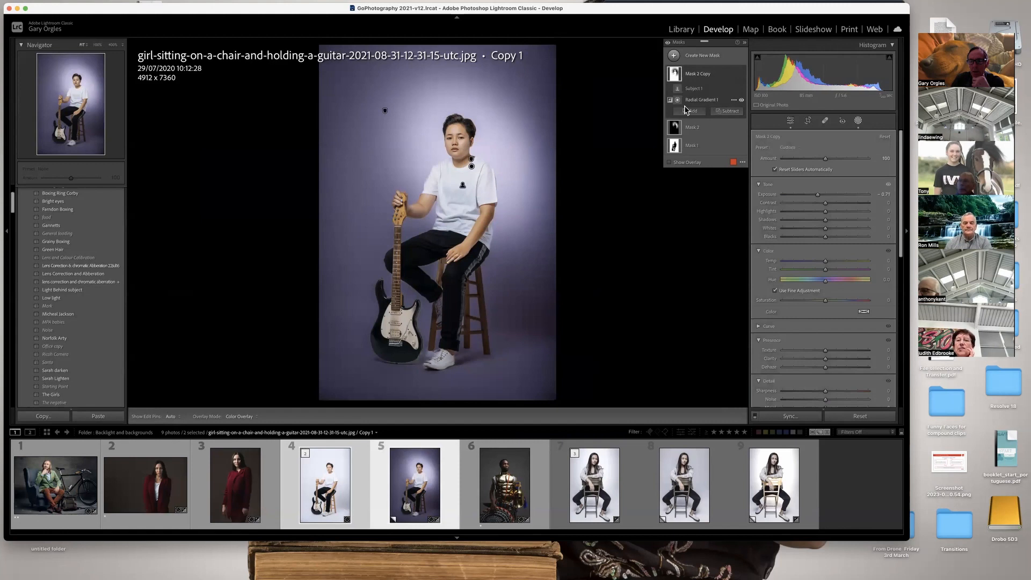
left_click(693, 145)
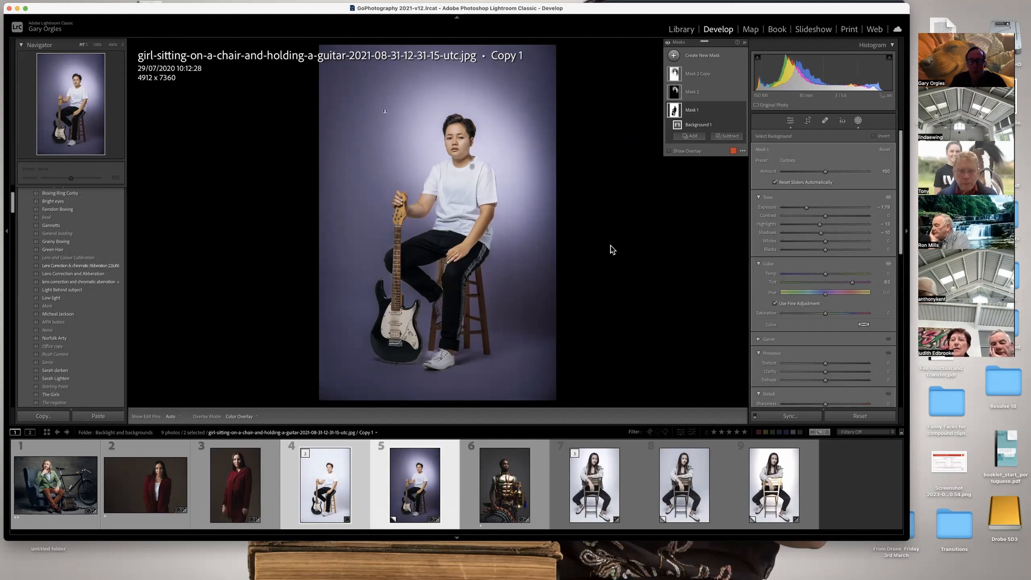
Switch back and forth between the original guitar portrait and its masked virtual copy to compare them in Develop.
left_click(307, 504)
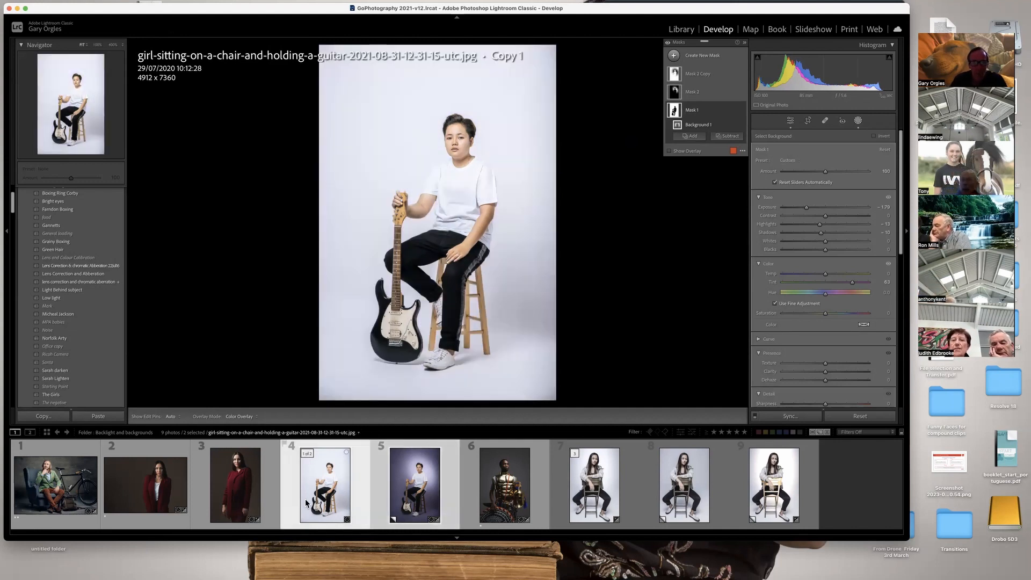
left_click(423, 492)
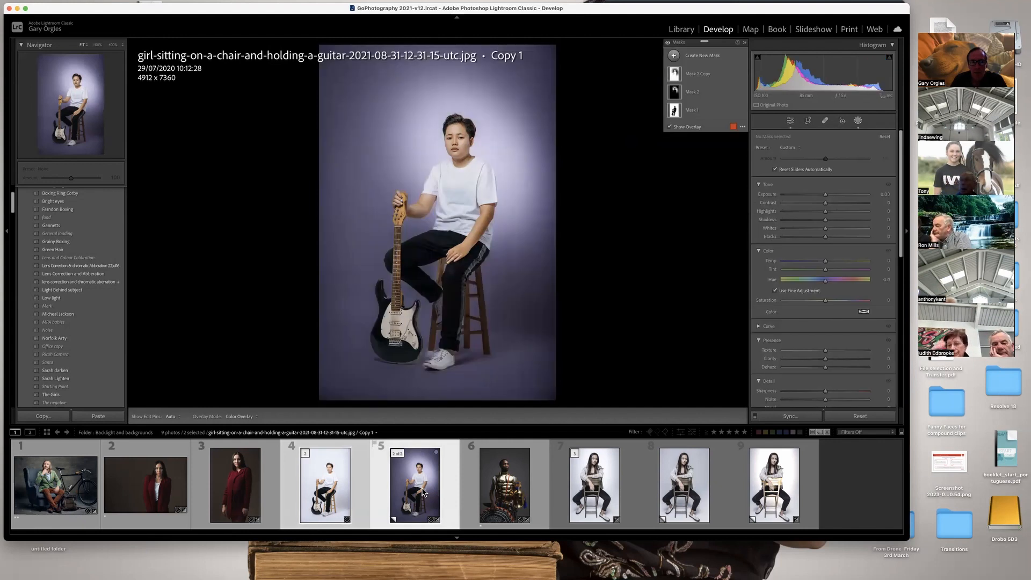
left_click(320, 492)
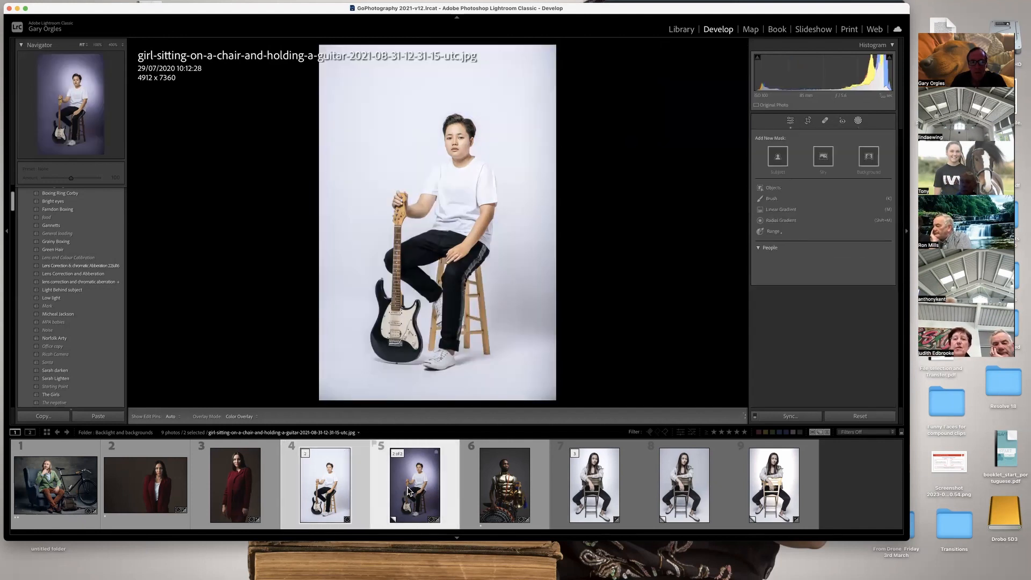
left_click(409, 491)
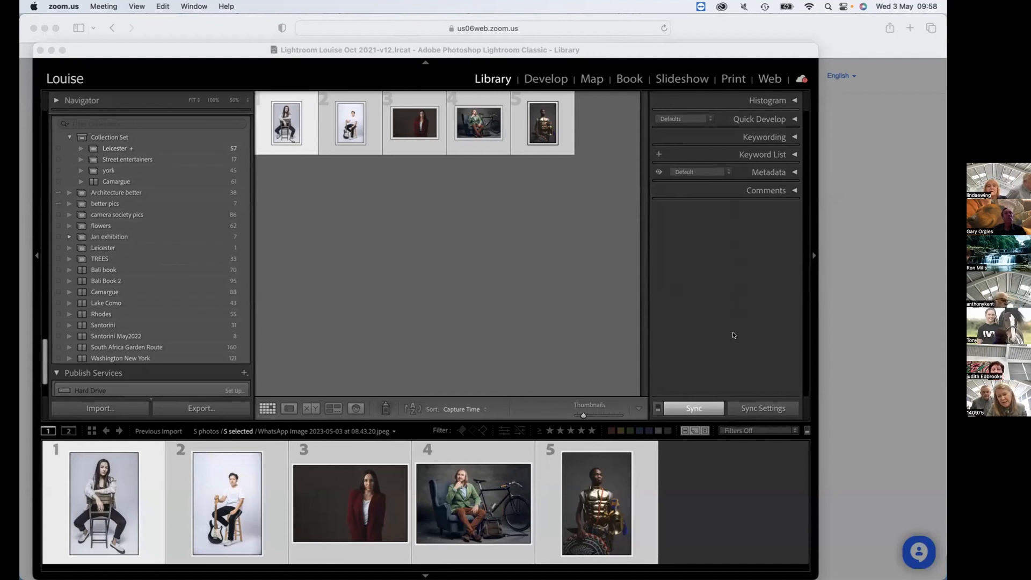
left_click(128, 406)
left_click(128, 406)
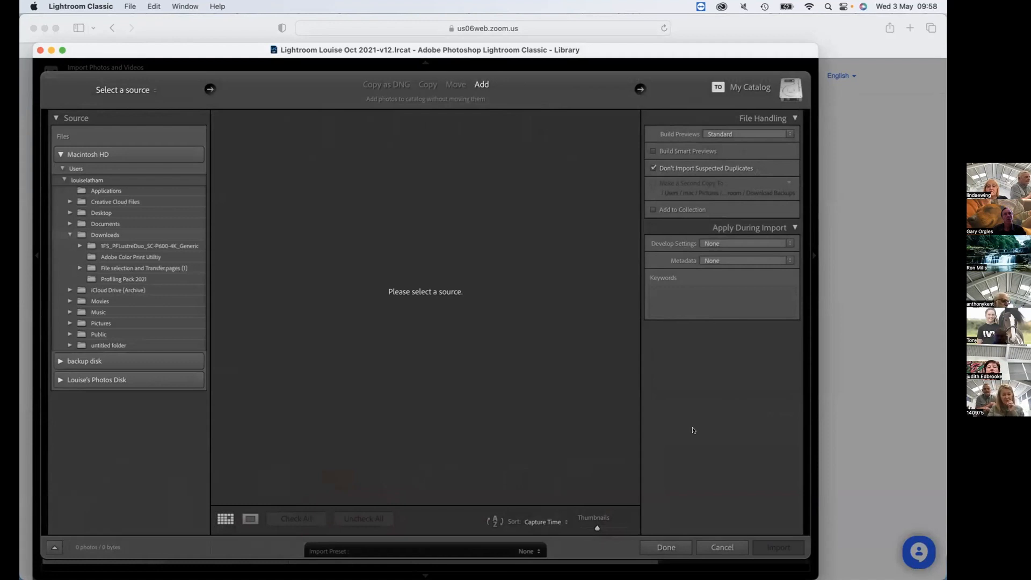
left_click(721, 548)
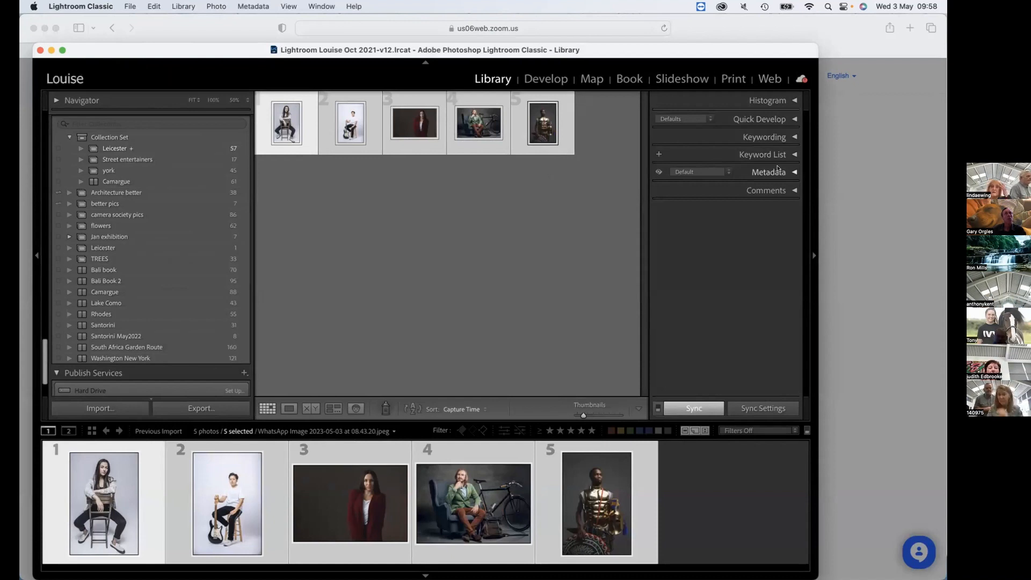
Find the Downloads folder on Macintosh HD in the catalog's folder list and display its photos.
scroll(201, 164, "up", 1)
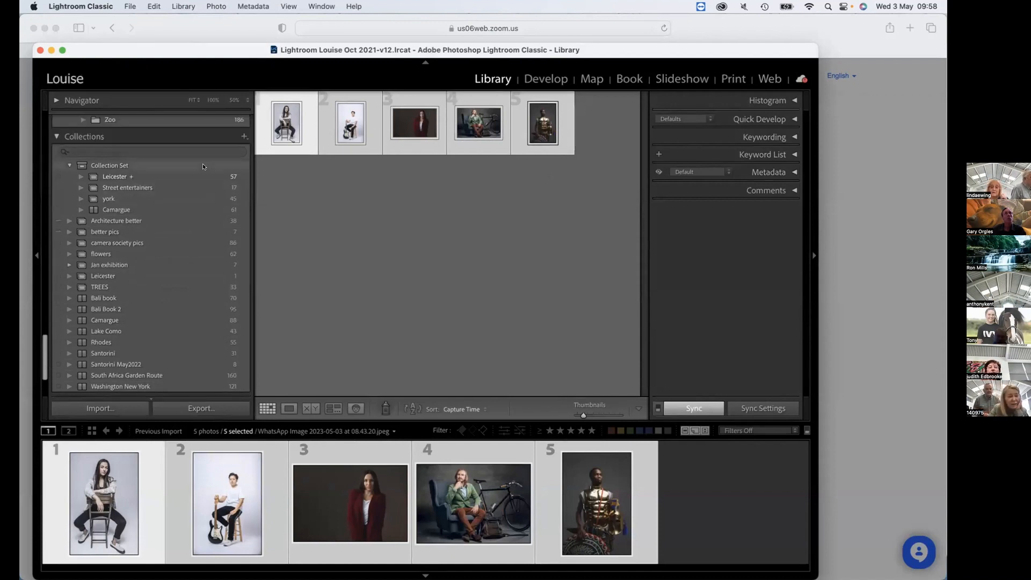
scroll(202, 166, "up", 4)
scroll(173, 296, "up", 4)
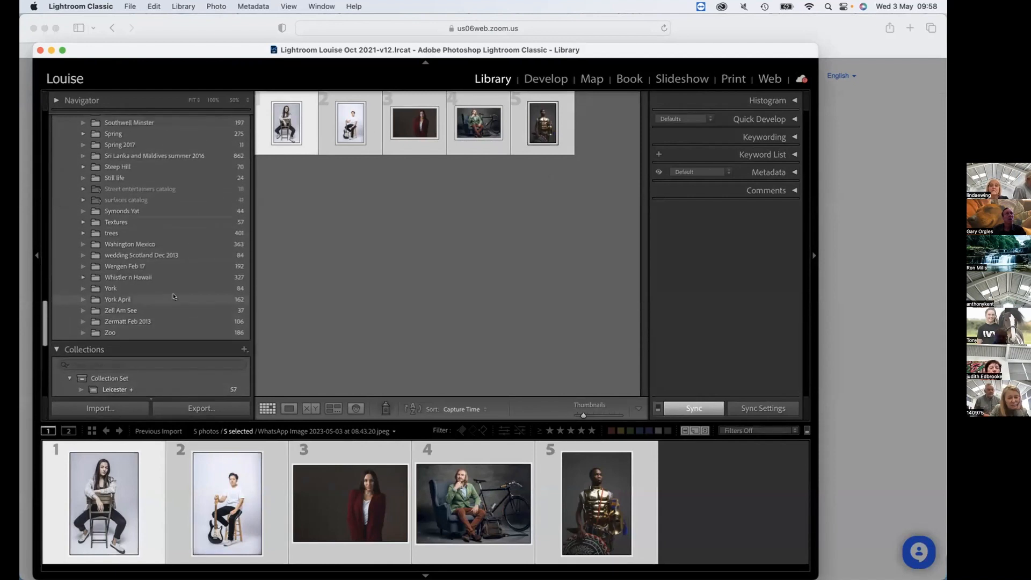
scroll(173, 296, "up", 1)
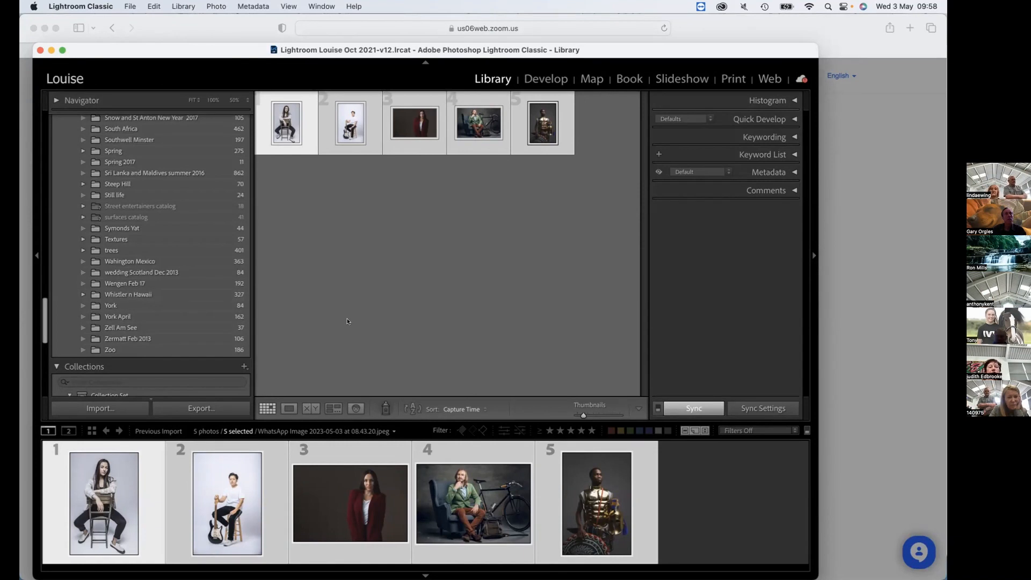
scroll(182, 226, "up", 20)
scroll(181, 226, "up", 1)
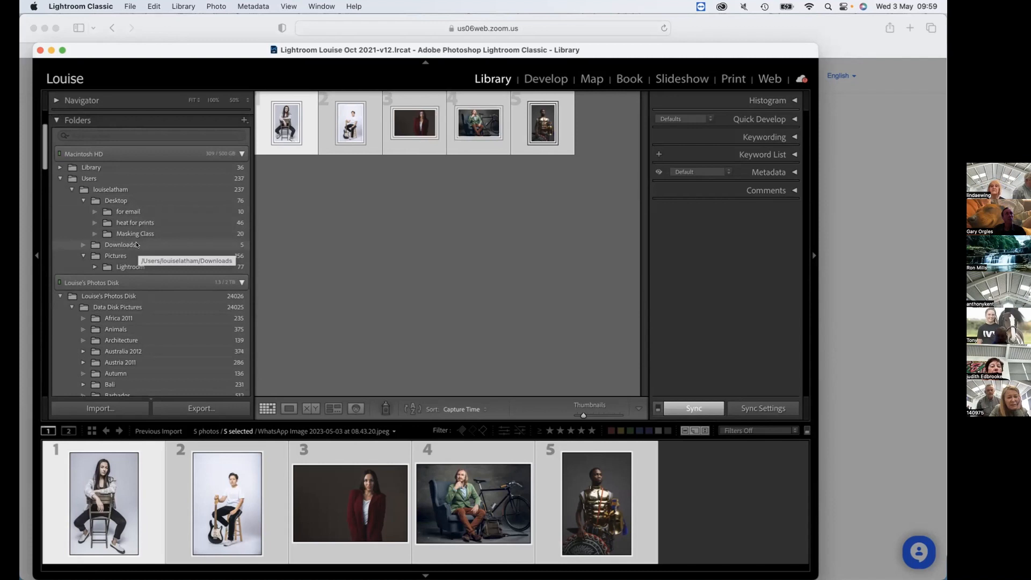
left_click(136, 246)
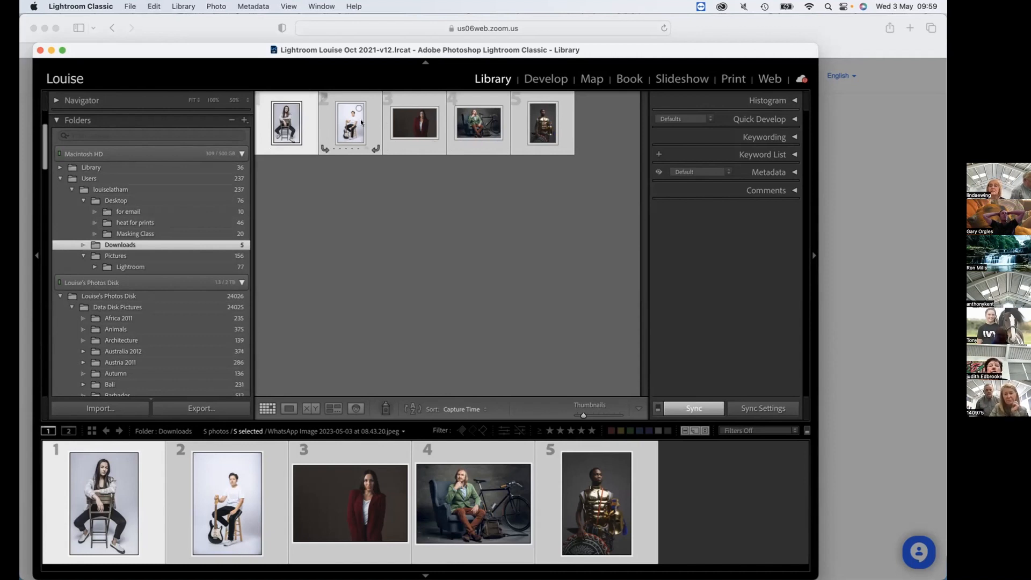
Move all five selected photos from Downloads into the Masking Class folder inside Desktop, accepting the move of the files on disk.
left_click(539, 130, "super")
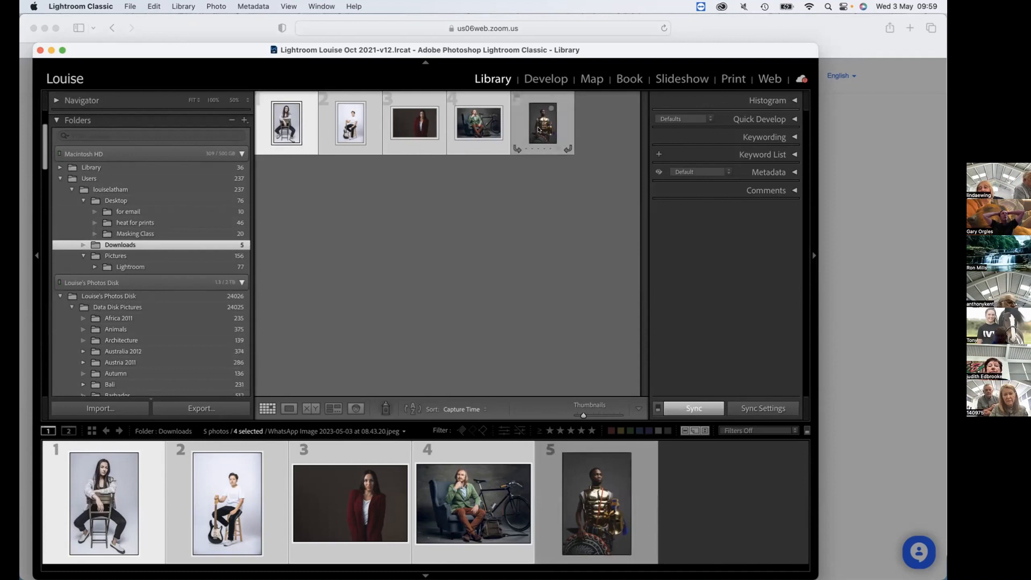
left_click(539, 130, "super")
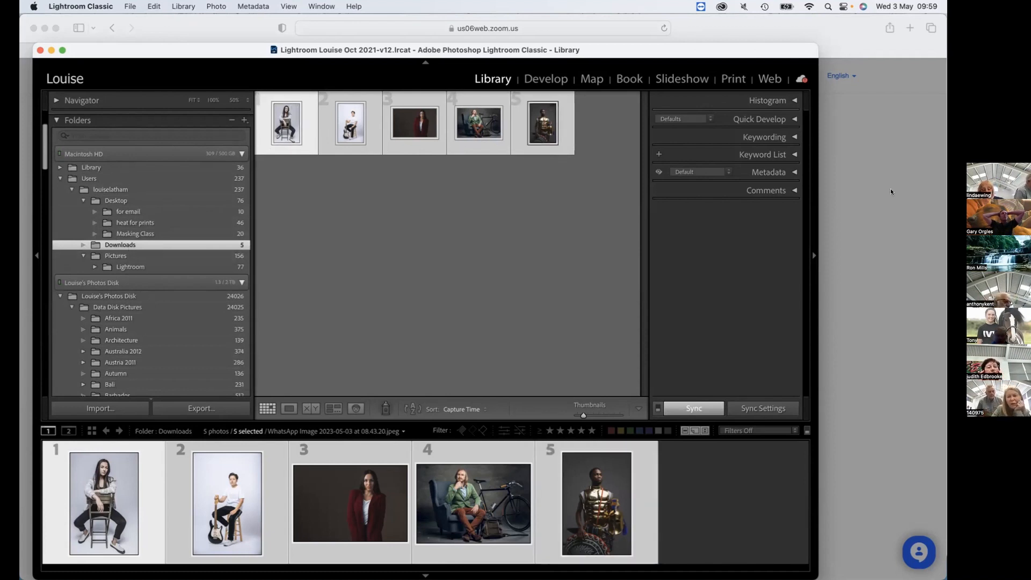
scroll(169, 295, "down", 1)
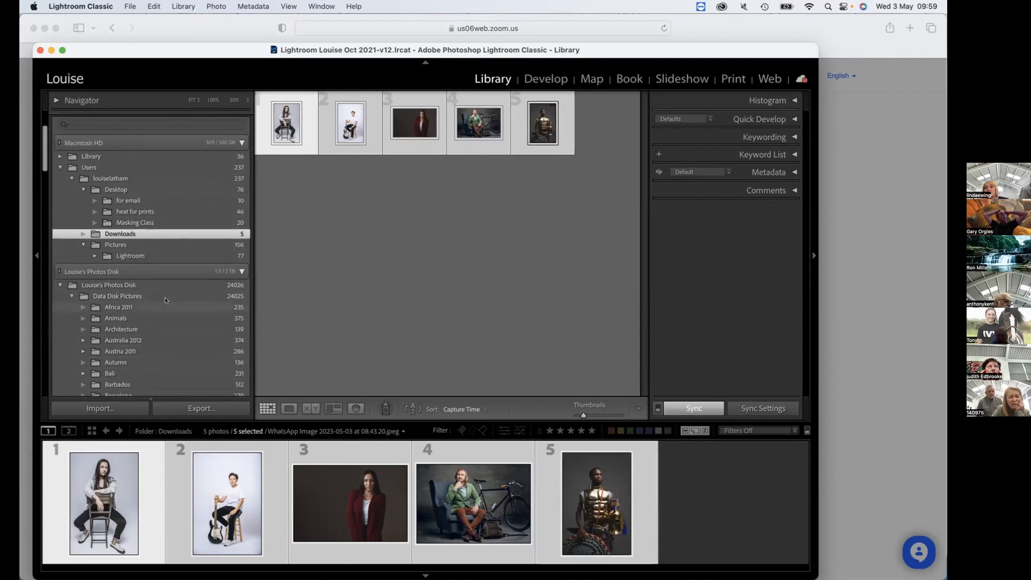
scroll(166, 300, "down", 1)
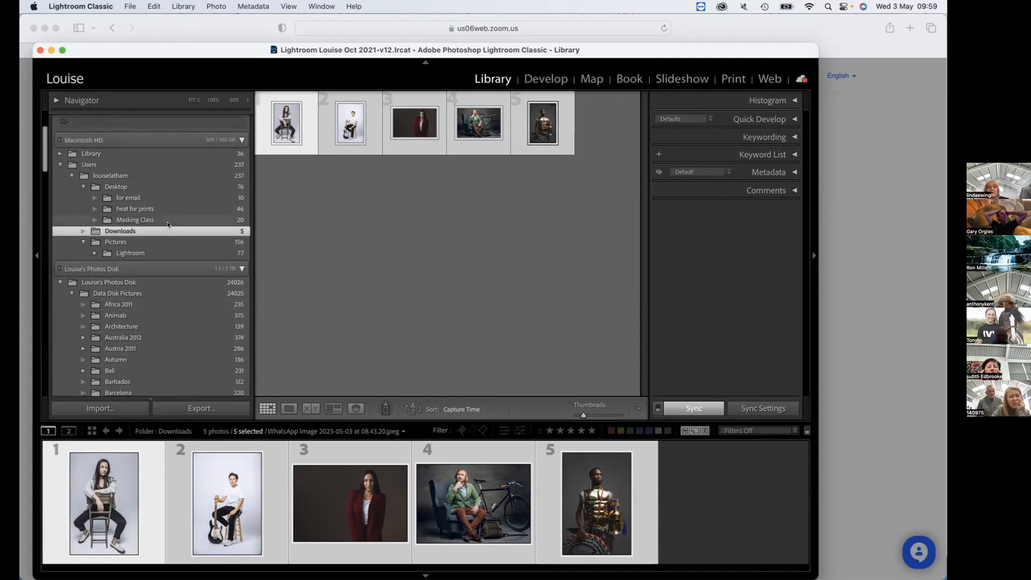
left_click_drag(351, 126, 225, 221)
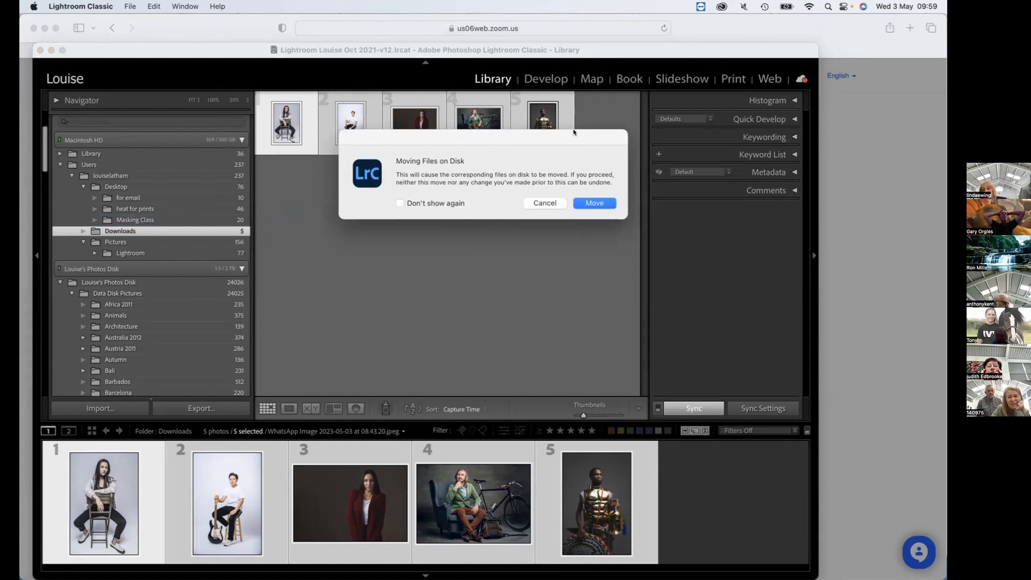
left_click_drag(575, 138, 571, 105)
left_click(589, 172)
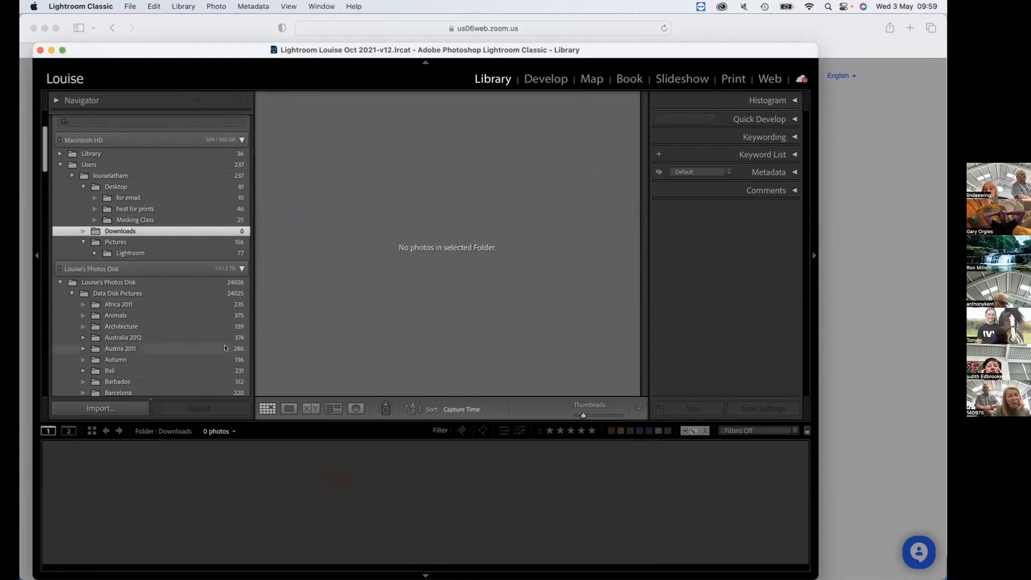
Look through the catalog's folder list, switch to Loupe view, and display the Masking Class folder inside Desktop.
scroll(201, 332, "down", 5)
scroll(202, 333, "down", 3)
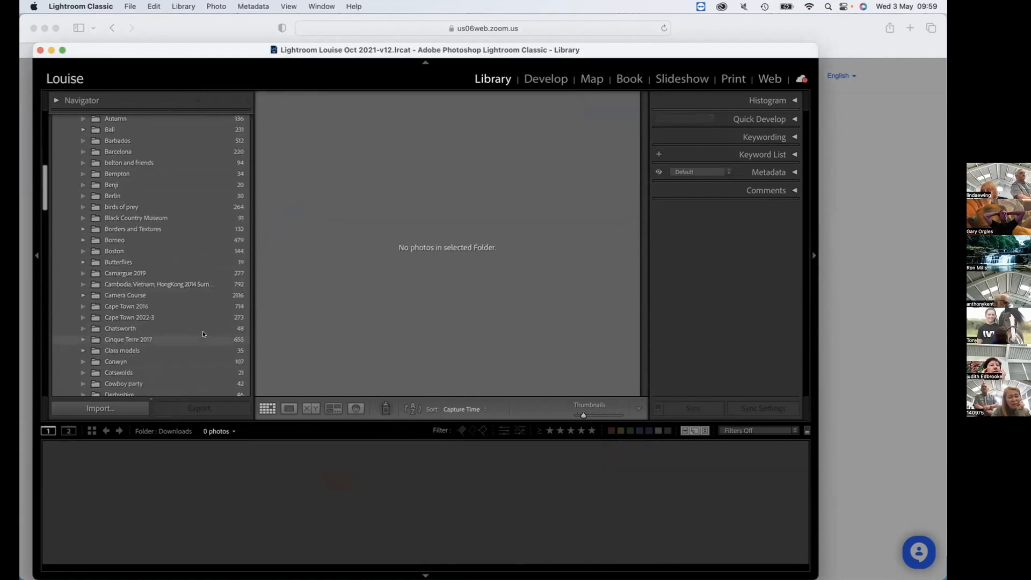
key("e")
scroll(204, 327, "down", 5)
scroll(209, 322, "up", 10)
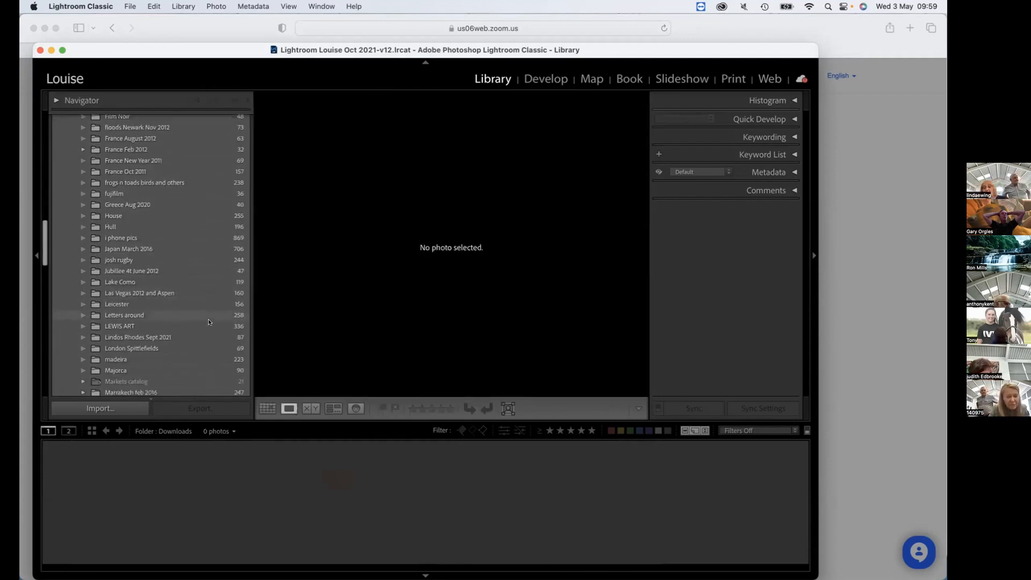
scroll(209, 322, "down", 3)
scroll(208, 323, "down", 8)
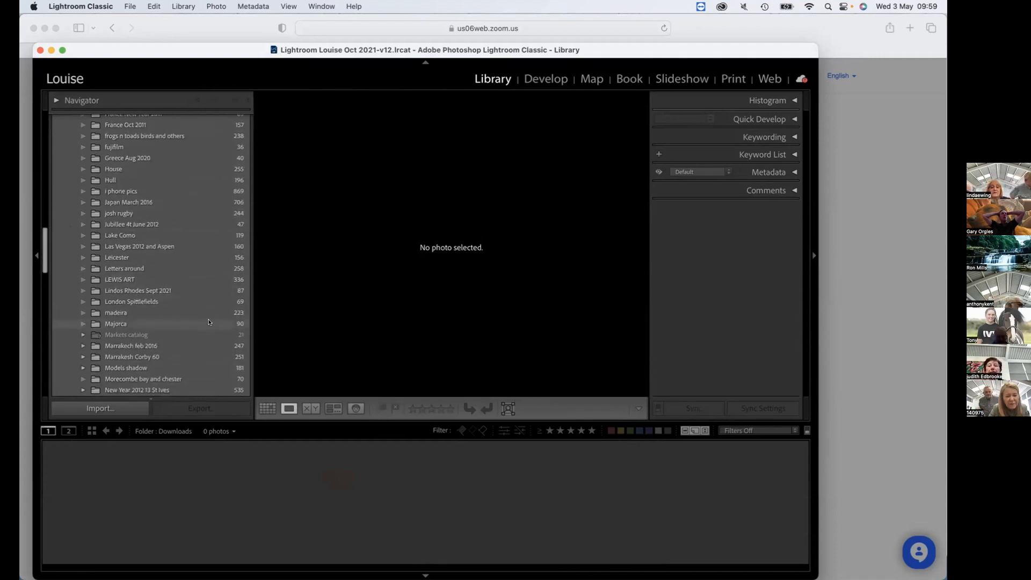
scroll(199, 325, "up", 5)
scroll(198, 325, "up", 10)
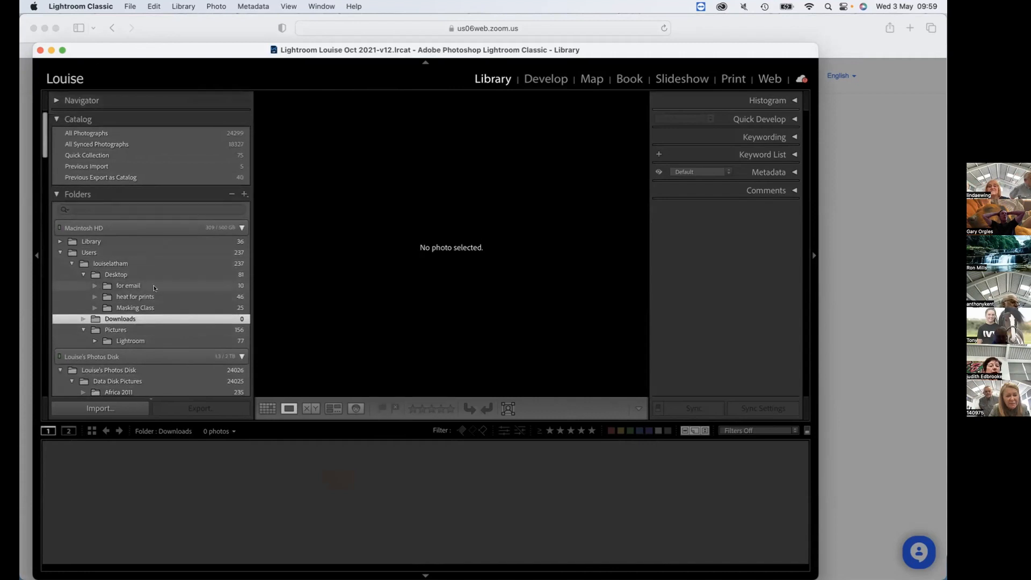
left_click(159, 308)
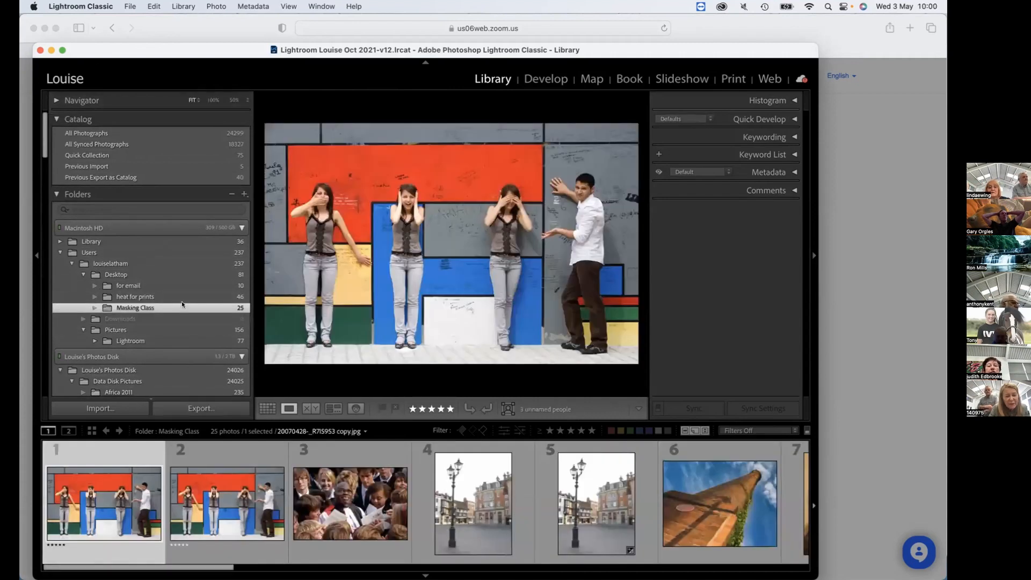
Find the missing Markets catalog folder under Data Disk Pictures and display its photos.
scroll(181, 304, "down", 15)
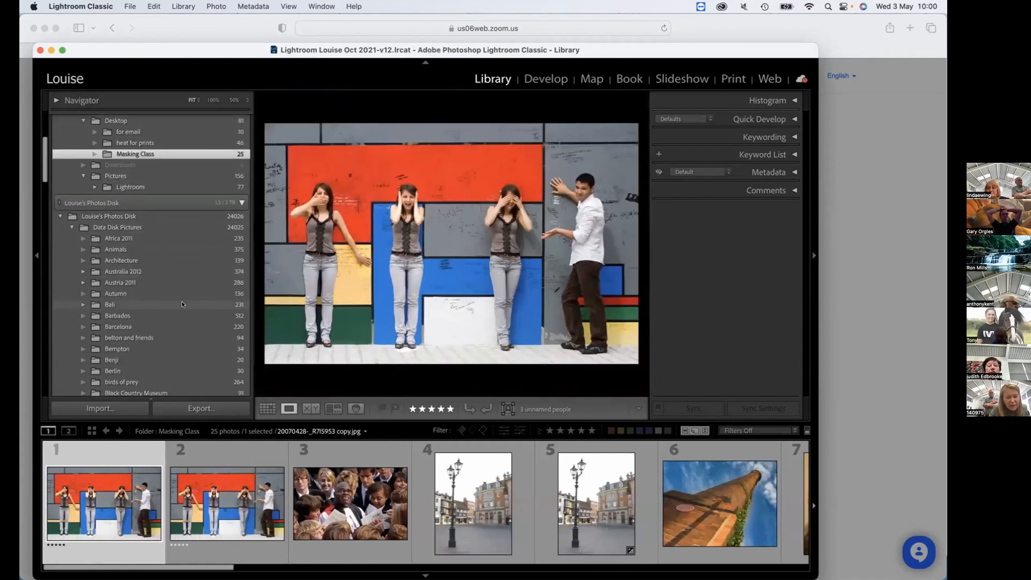
scroll(182, 304, "down", 10)
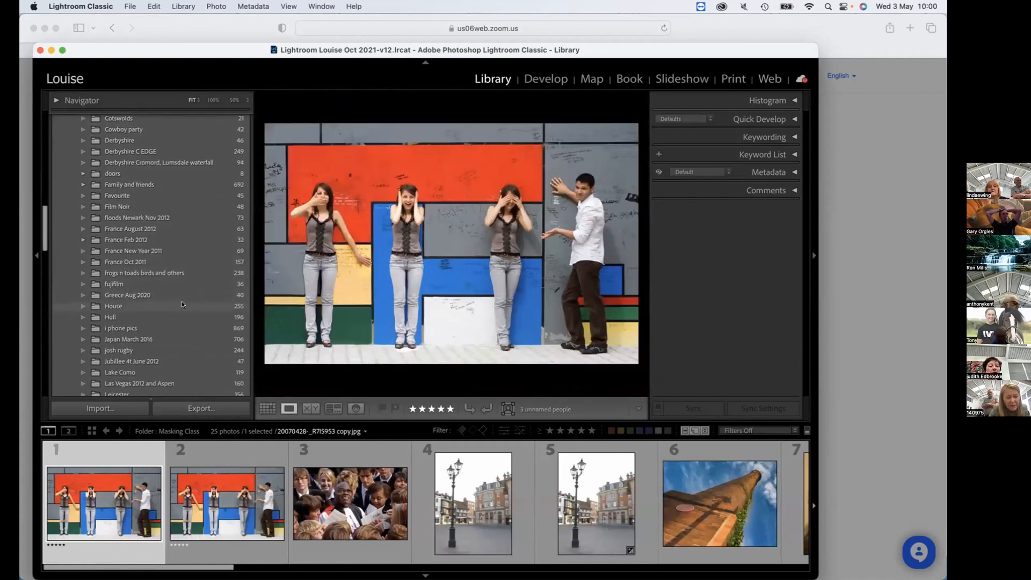
scroll(183, 304, "down", 1)
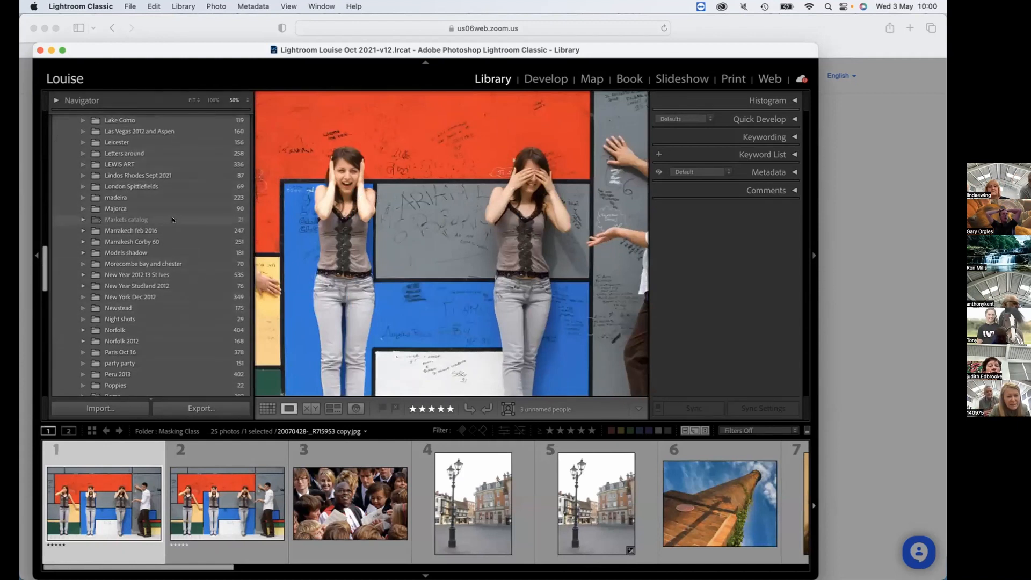
left_click(110, 219)
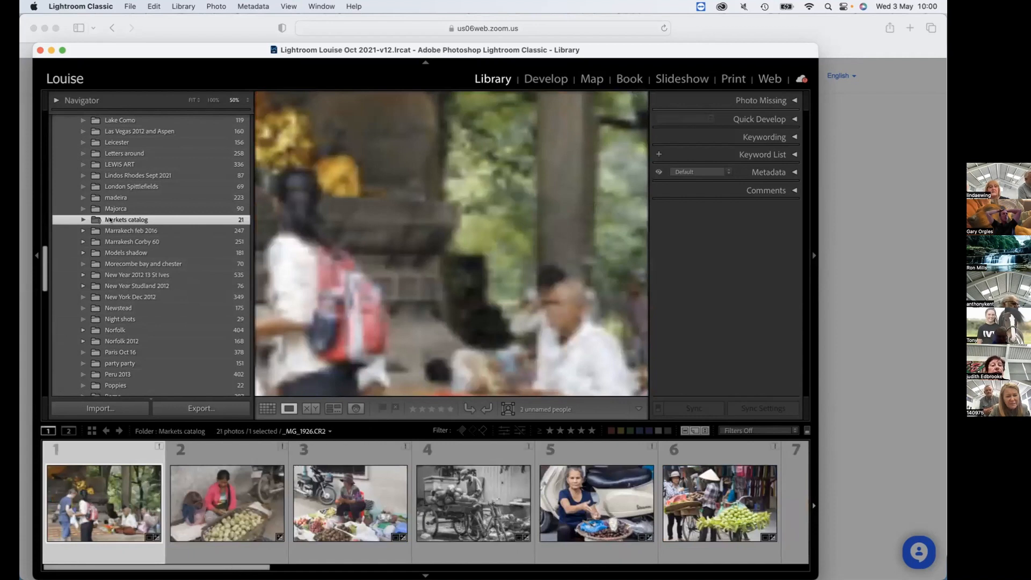
Review the photos in the missing Street entertainers catalog and surfaces catalog folders under Data Disk Pictures.
key("z")
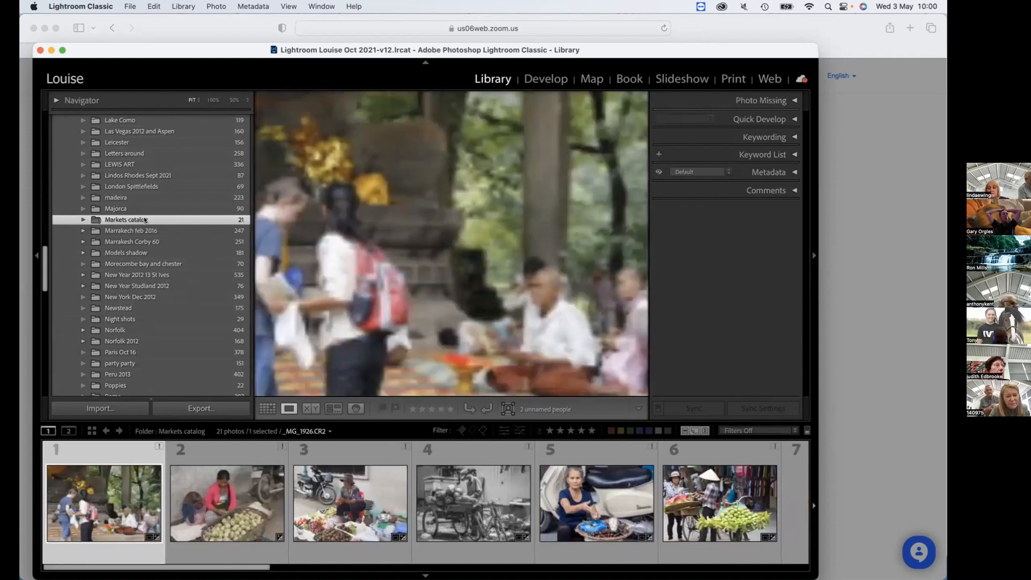
scroll(141, 219, "down", 8)
scroll(137, 219, "down", 3)
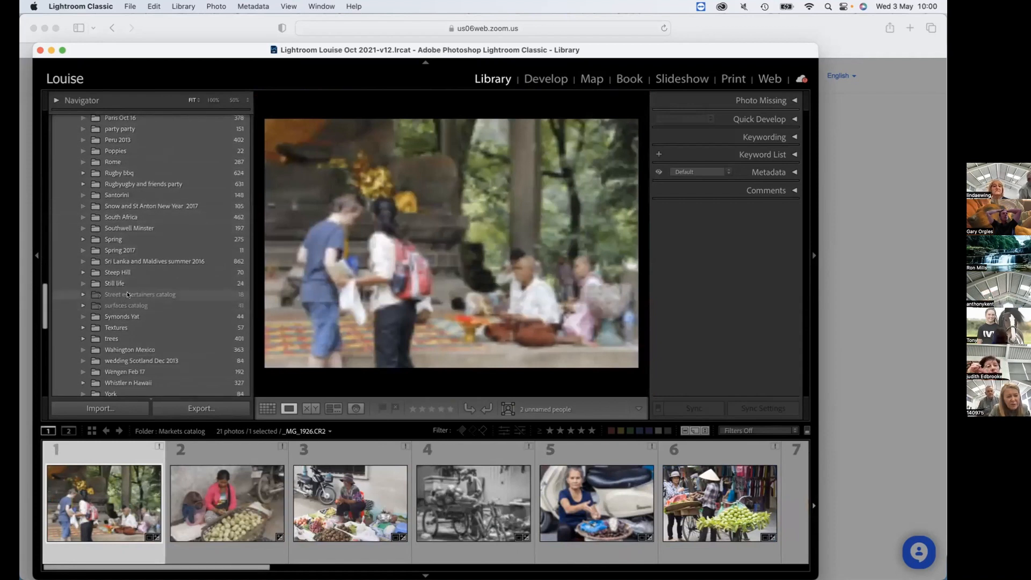
key("z")
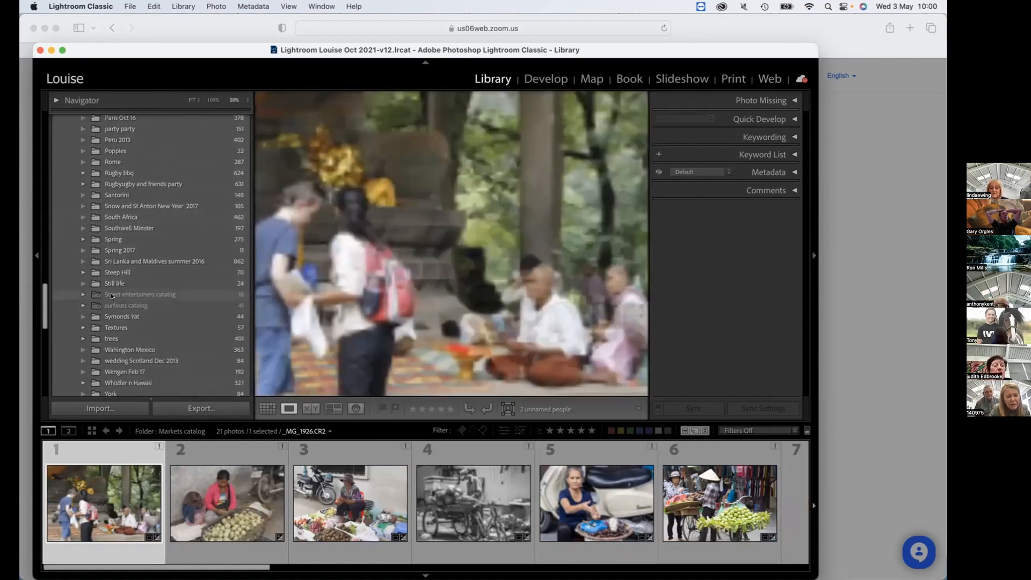
left_click(111, 295)
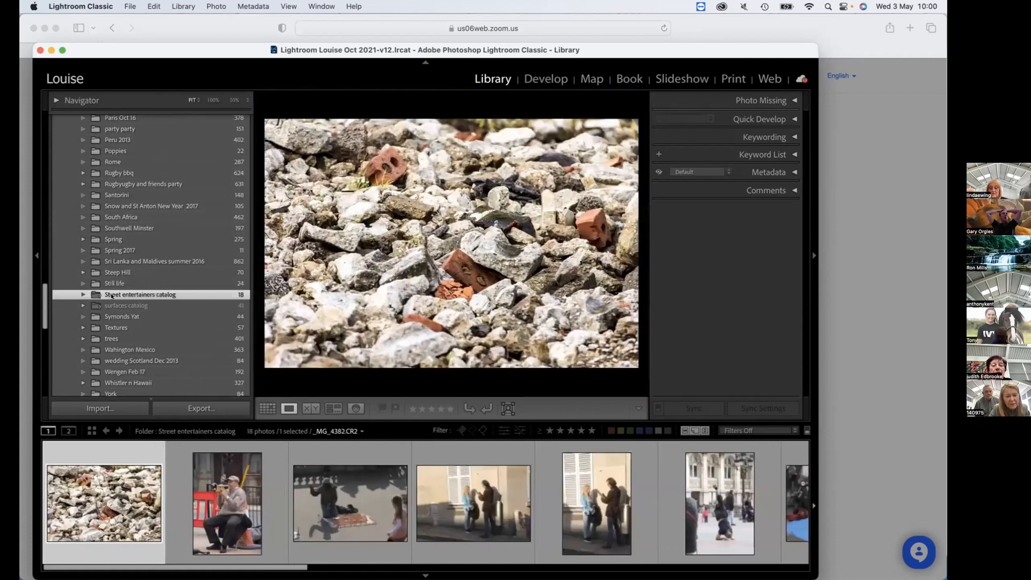
left_click(111, 306)
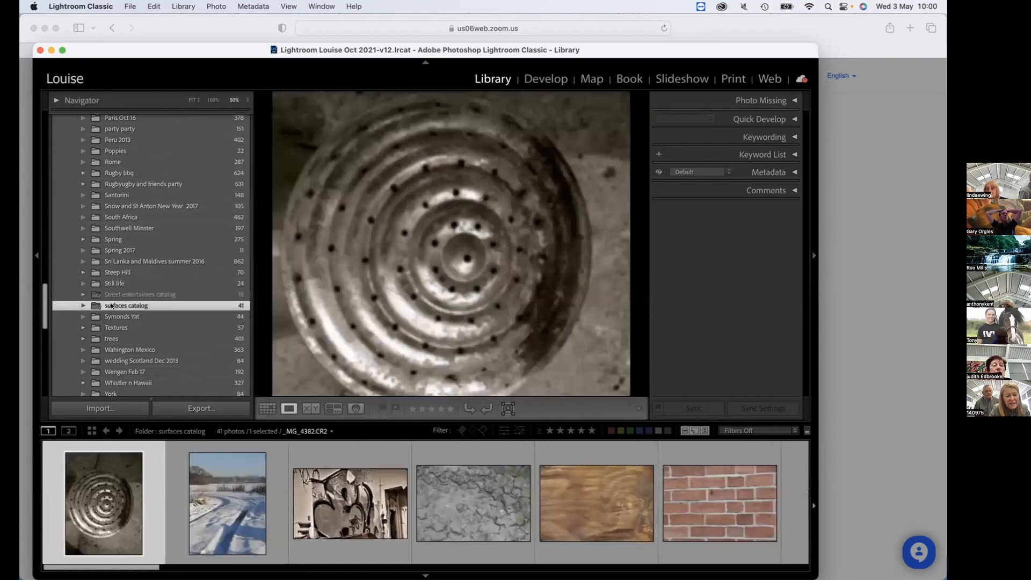
key("z")
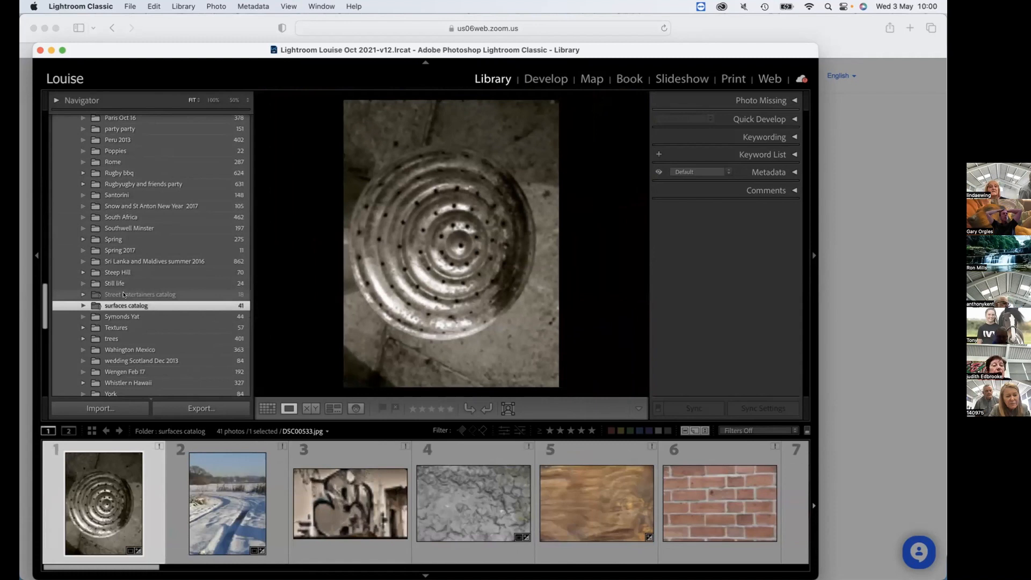
left_click(123, 295)
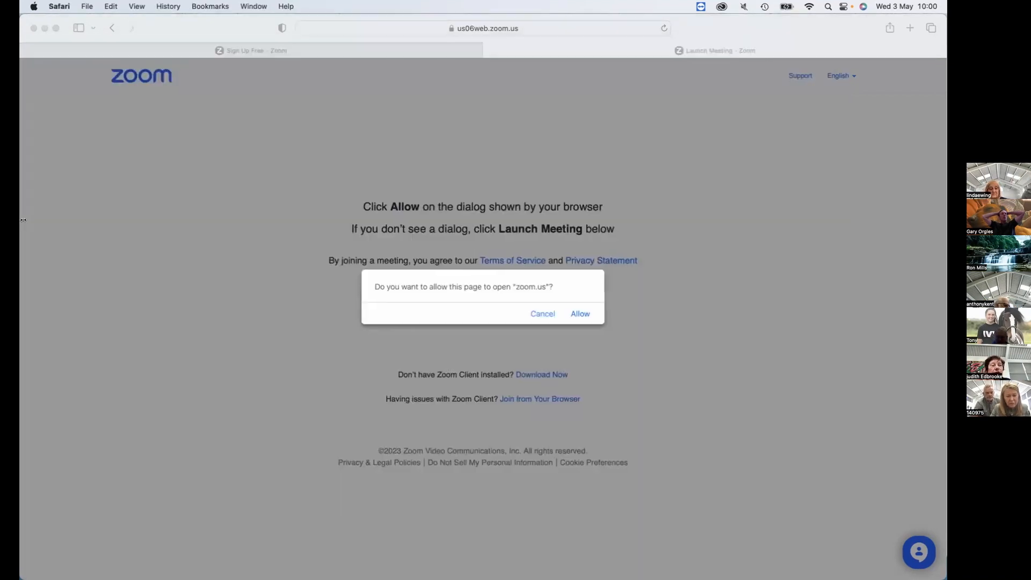
Cancel the browser's request to open zoom.us and clear the Safari window and both mail windows off the desktop.
left_click_drag(23, 220, 25, 221)
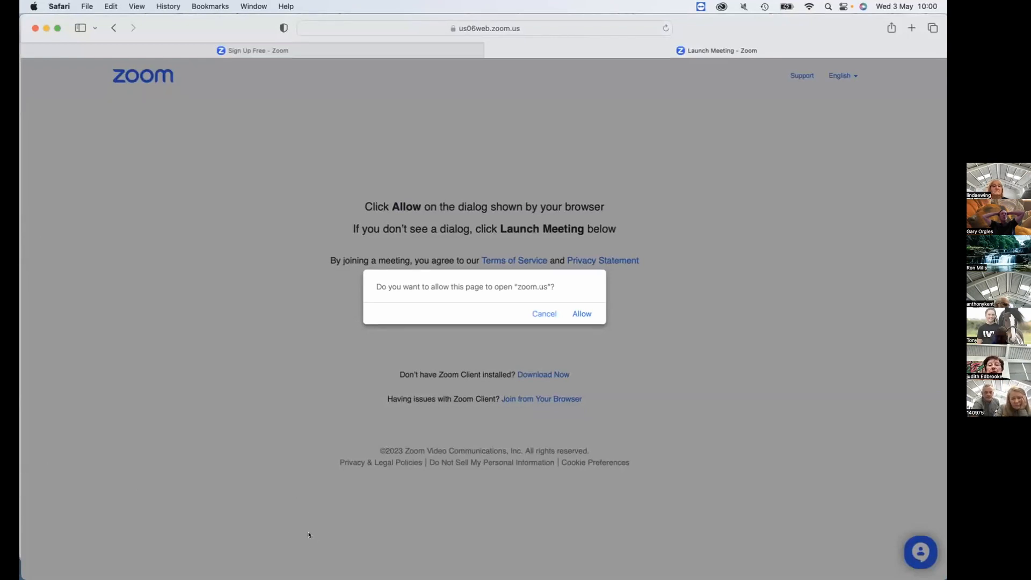
left_click(542, 315)
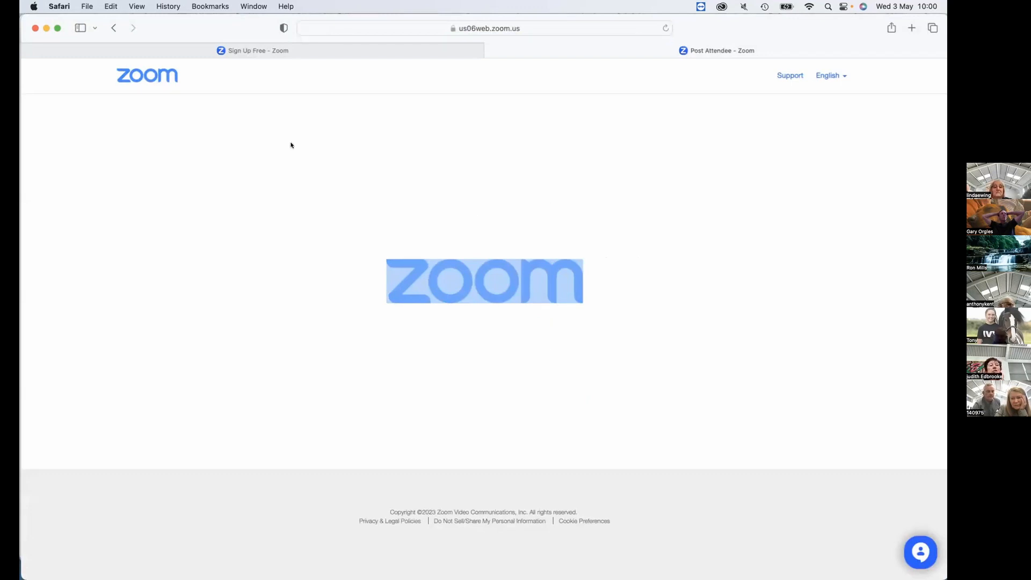
left_click(43, 28)
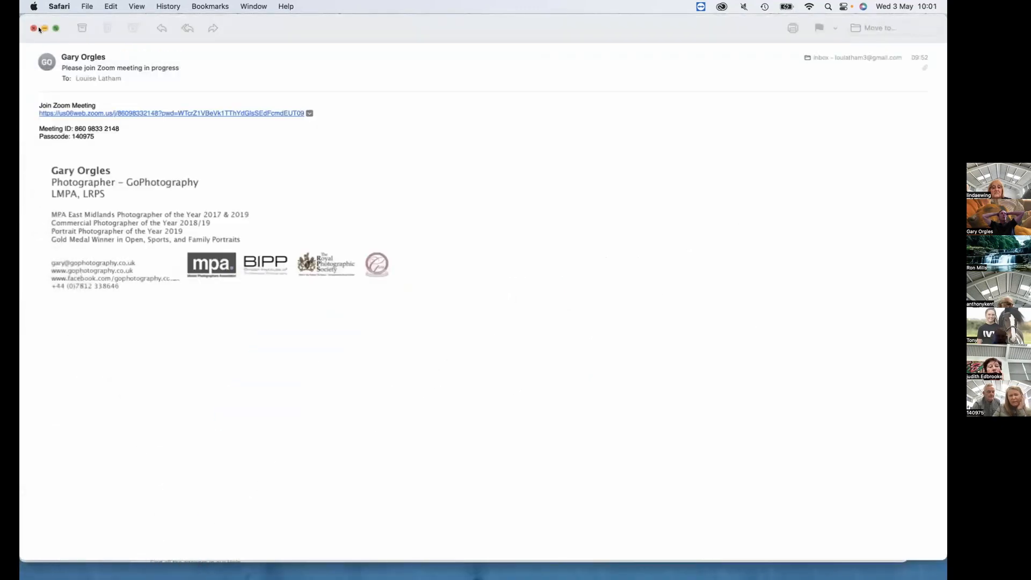
left_click(33, 28)
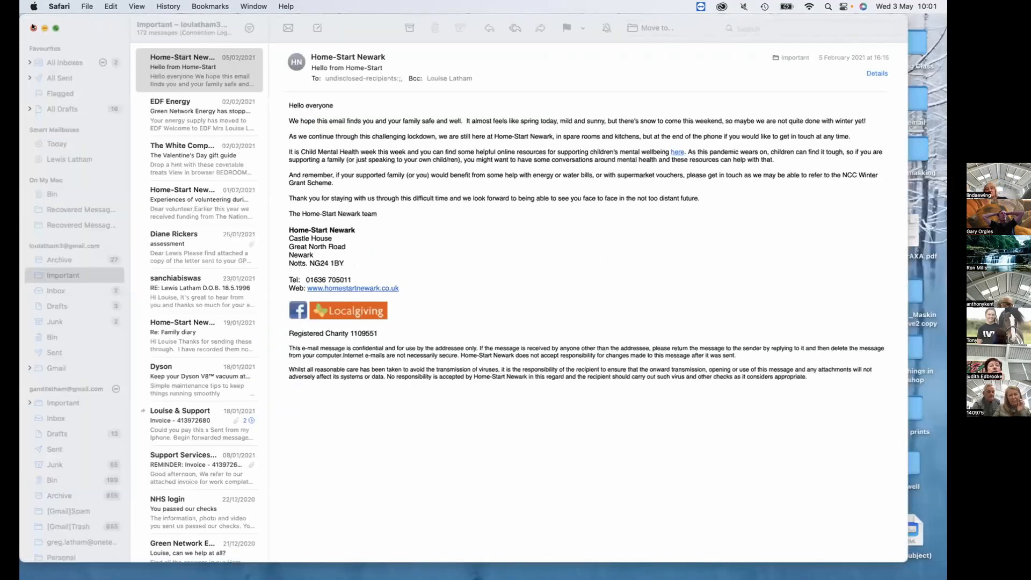
left_click(33, 27)
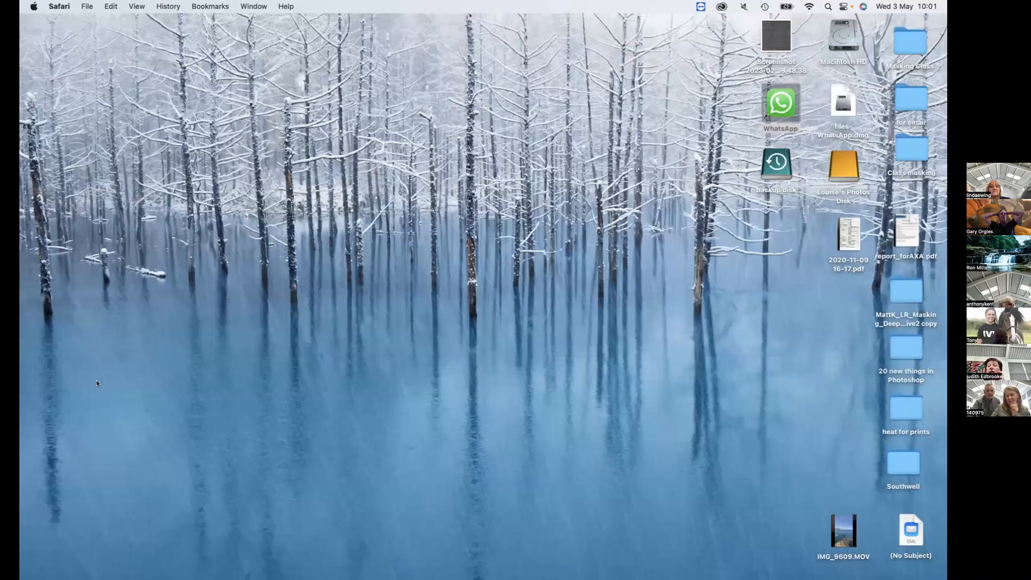
Switch back to Lightroom Classic and remove the missing Street entertainers catalog folder from the catalog, confirming the removal.
mouse_move(172, 579)
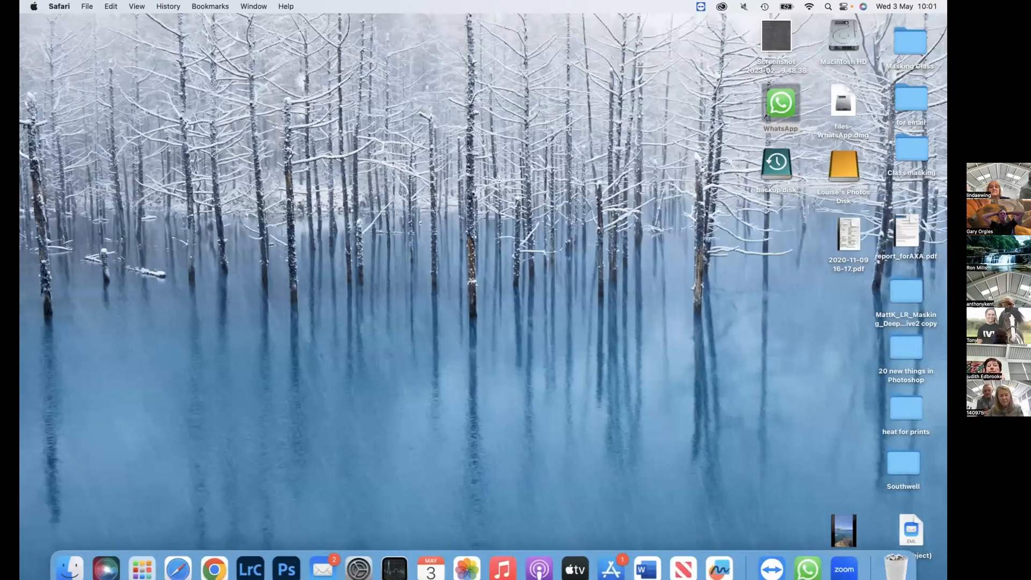
left_click(239, 554)
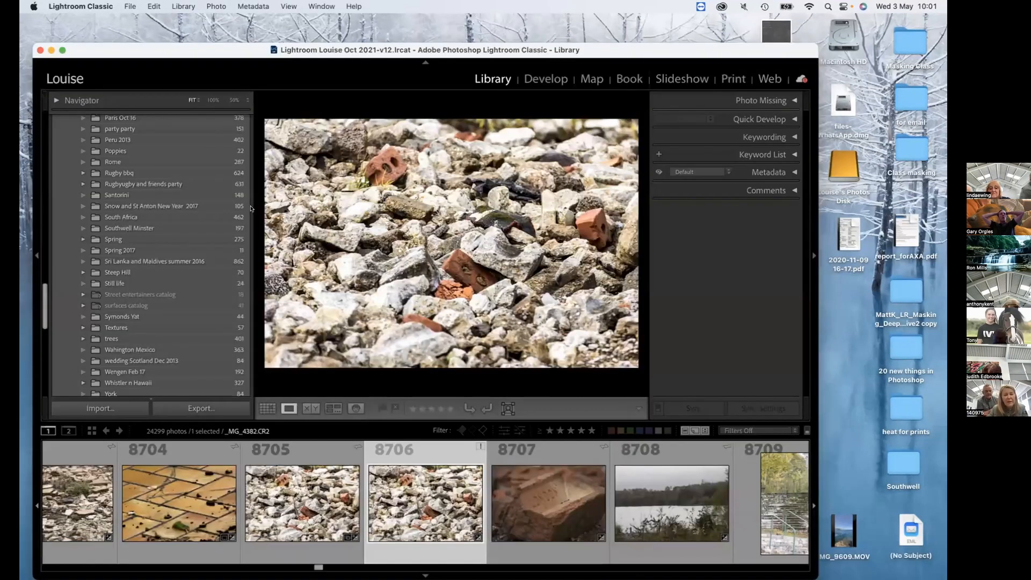
left_click(201, 295)
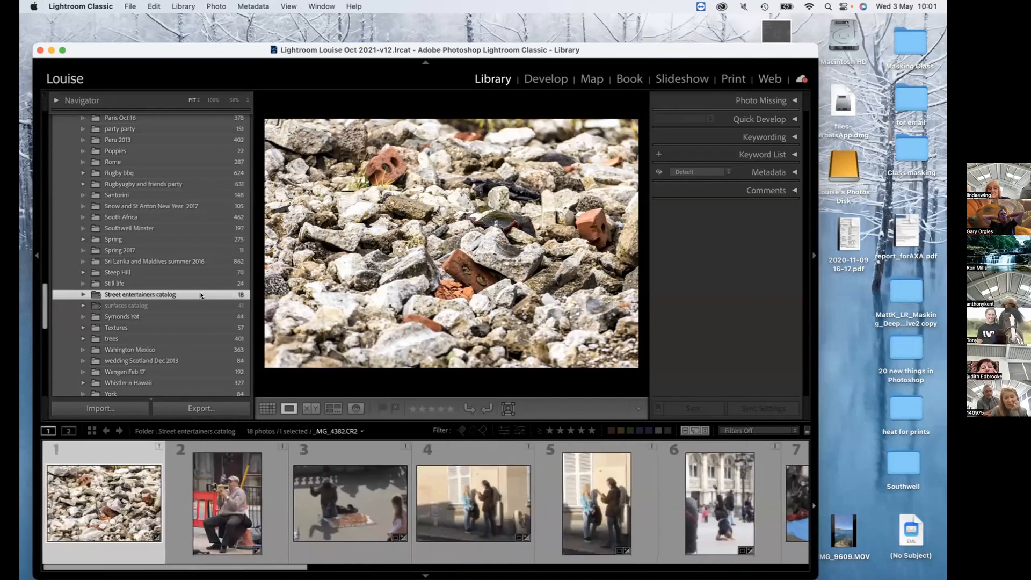
scroll(204, 301, "up", 2)
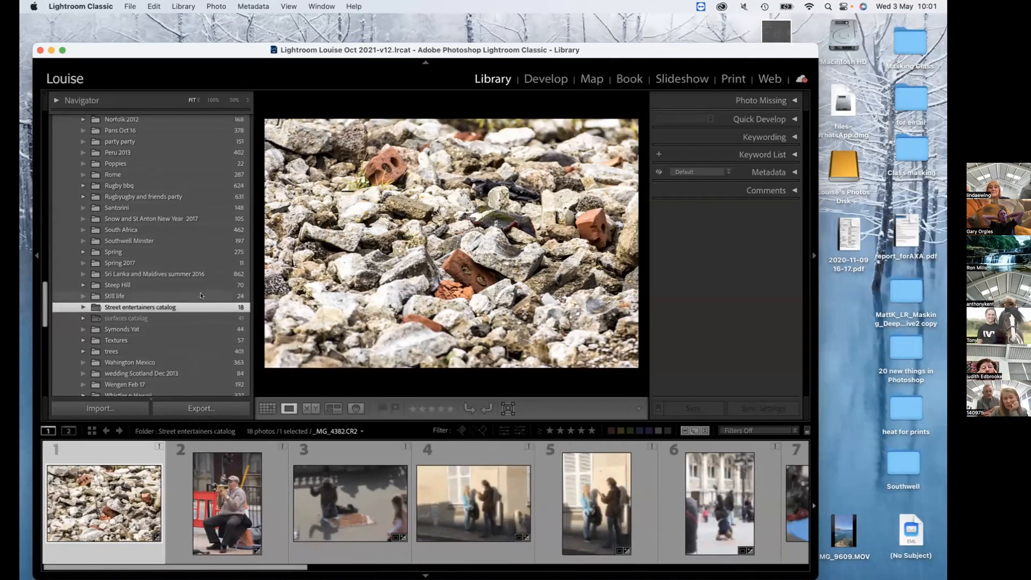
scroll(209, 313, "down", 1)
scroll(210, 313, "up", 1)
key("super")
left_click(222, 315, "super")
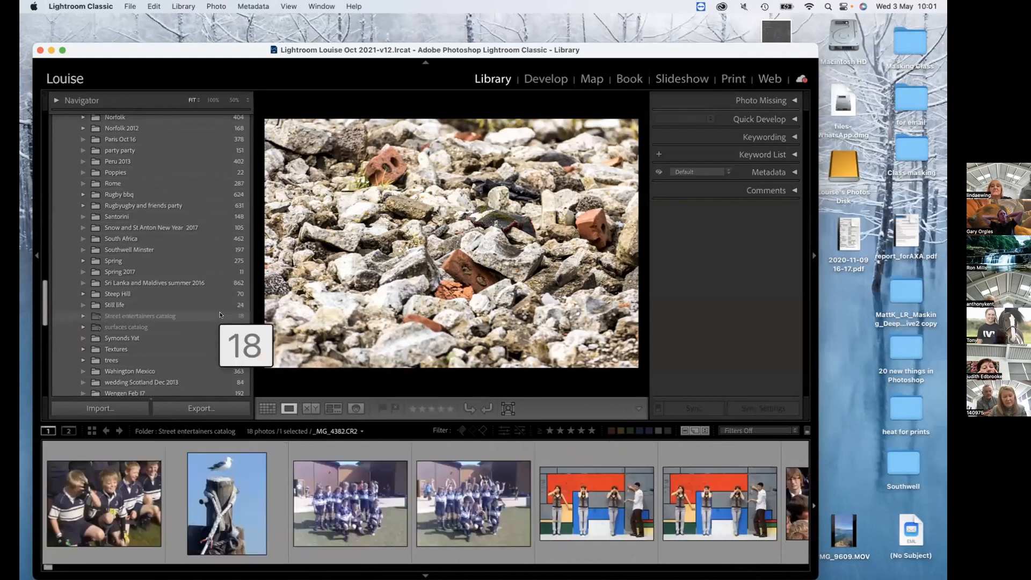
right_click(225, 315)
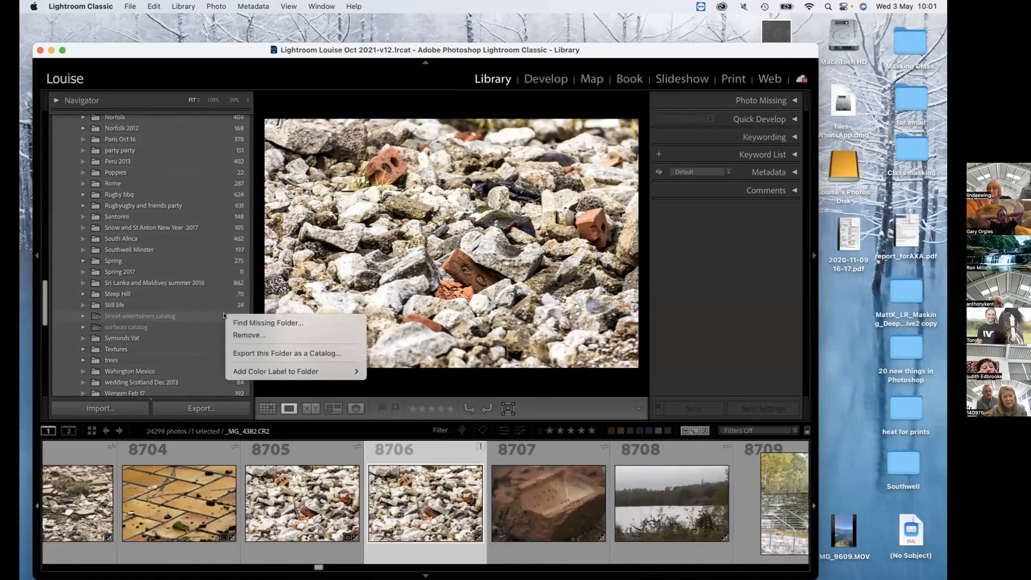
left_click(247, 334)
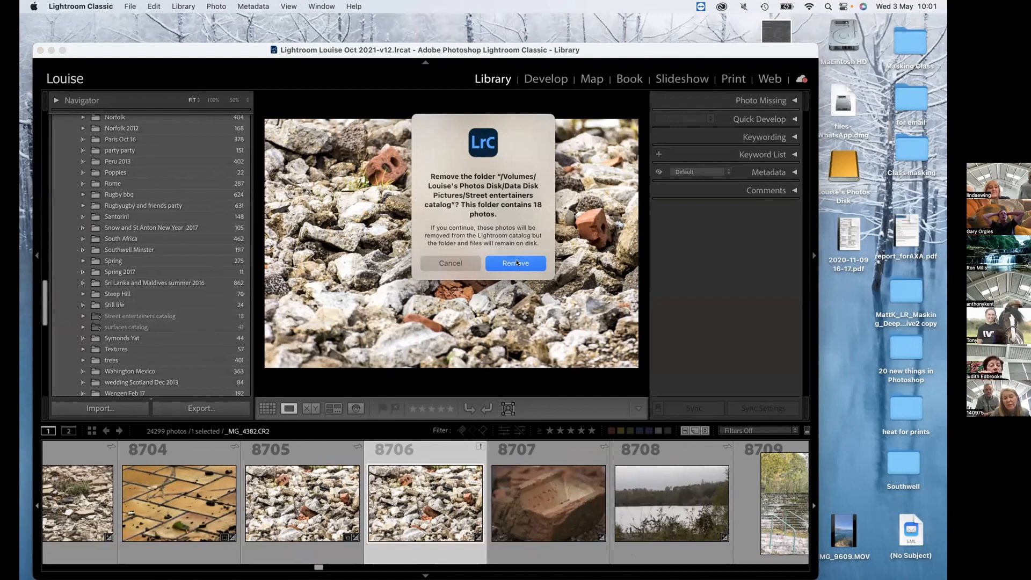
left_click(517, 263)
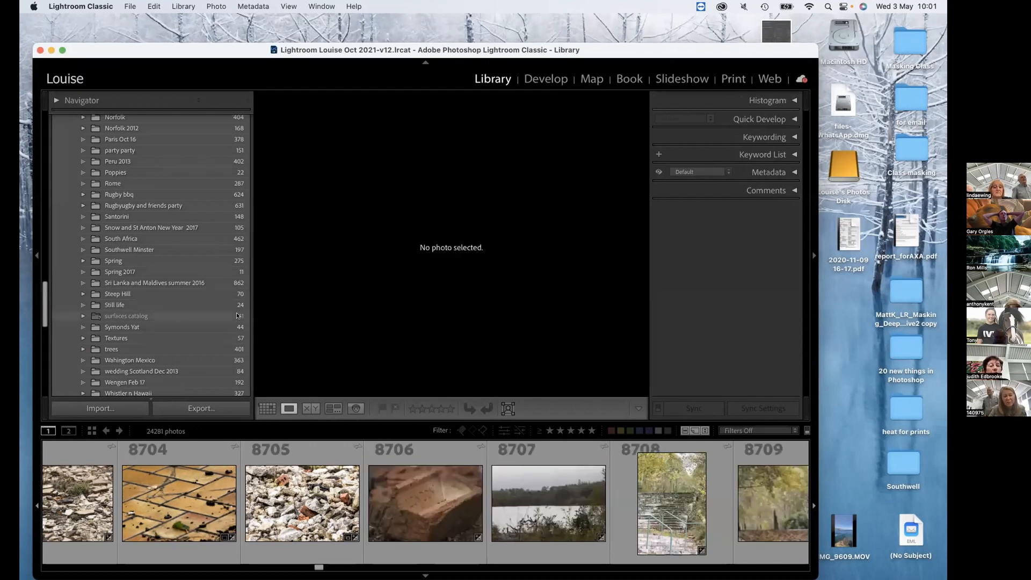
Remove the missing surfaces catalog folder from the catalog and confirm the removal.
right_click(242, 315)
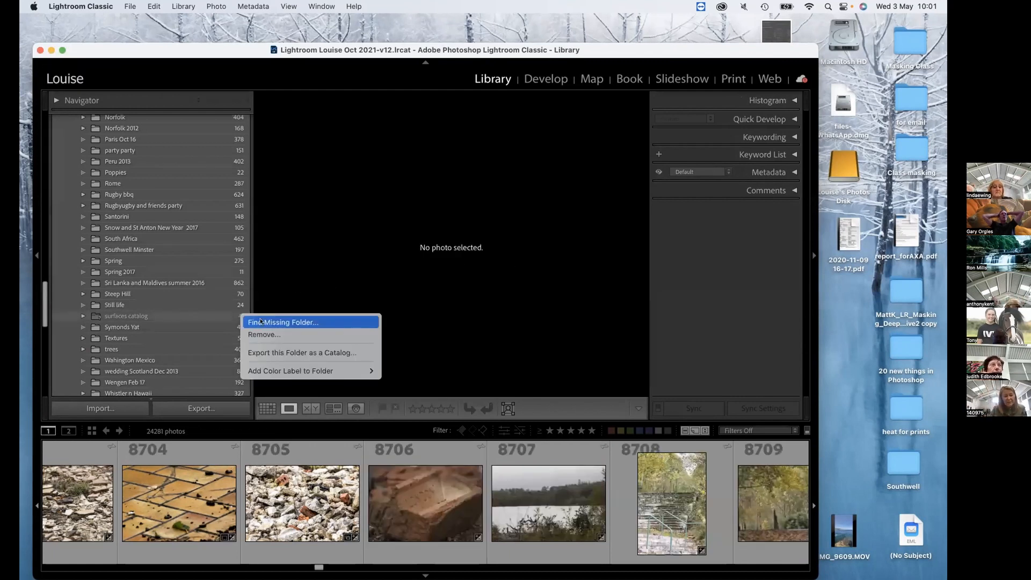
left_click(261, 334)
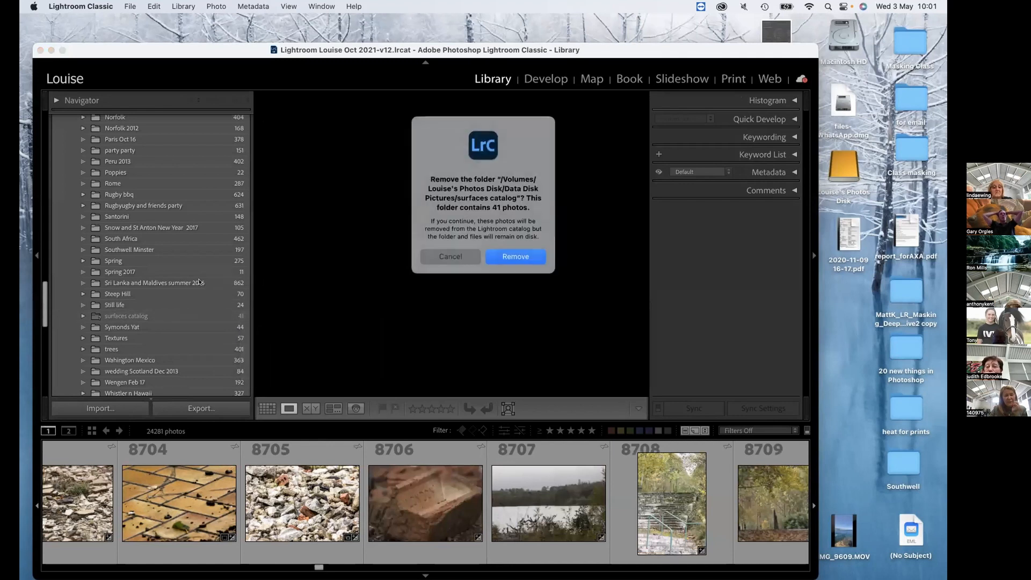
left_click(516, 256)
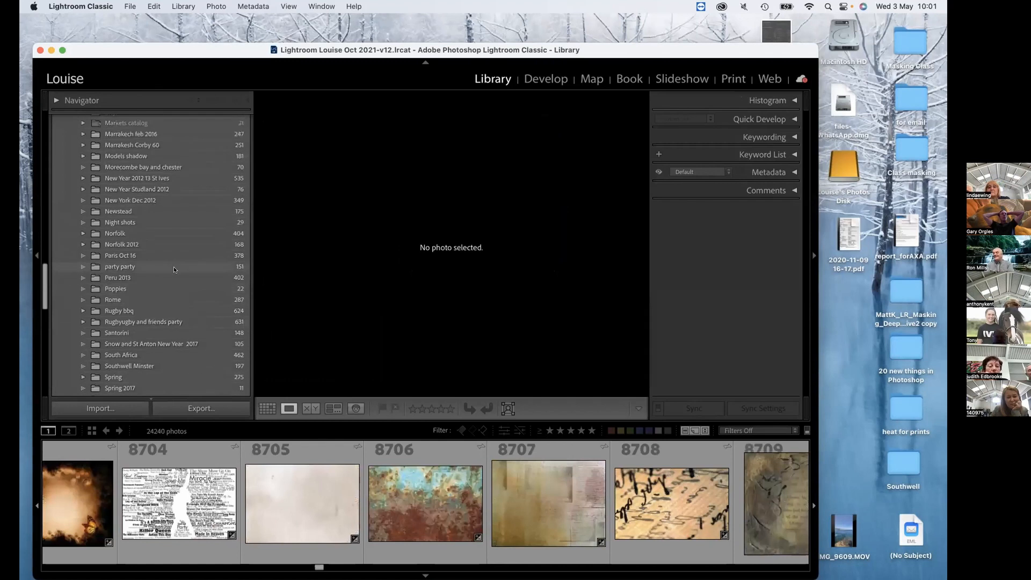
Find the missing Markets catalog folder under Data Disk Pictures and remove it from the catalog, confirming the removal.
scroll(186, 242, "up", 4)
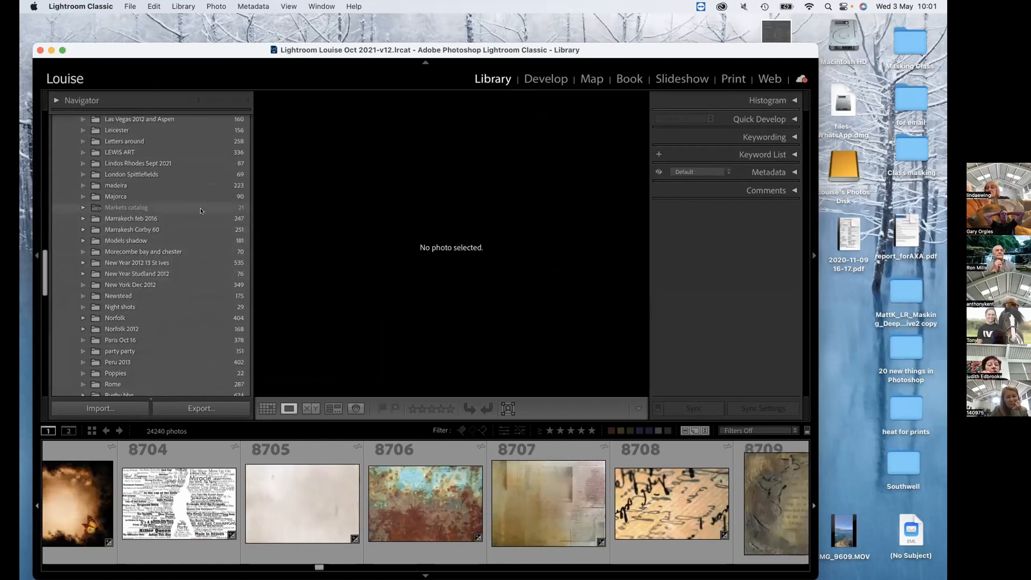
left_click(201, 210)
scroll(207, 204, "down", 1)
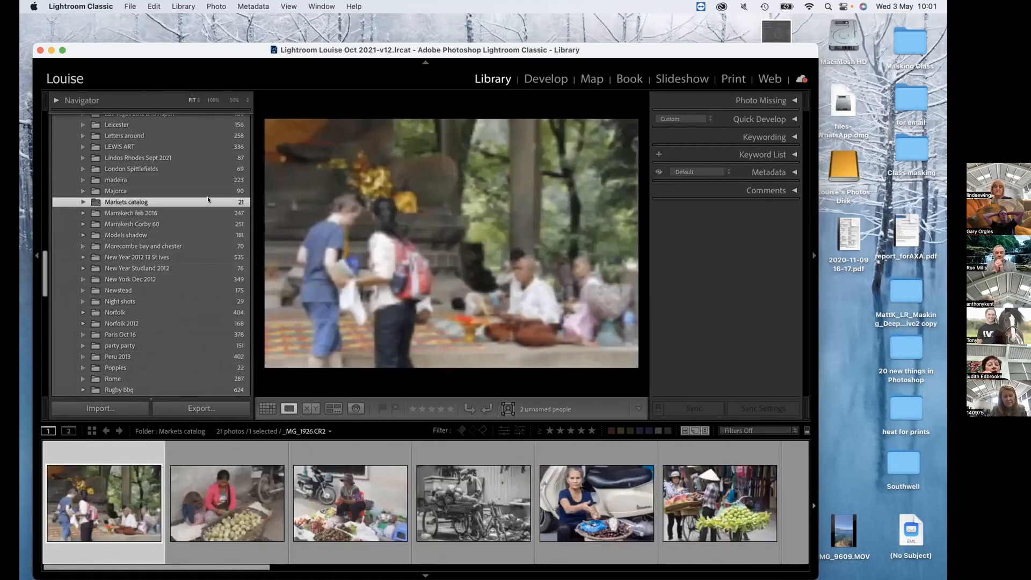
right_click(208, 200)
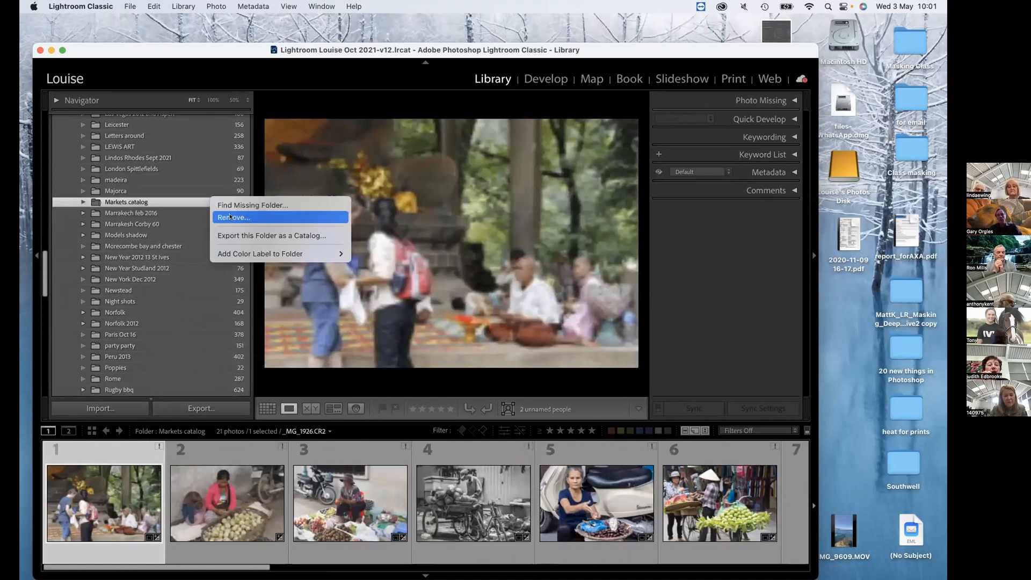
left_click(231, 217)
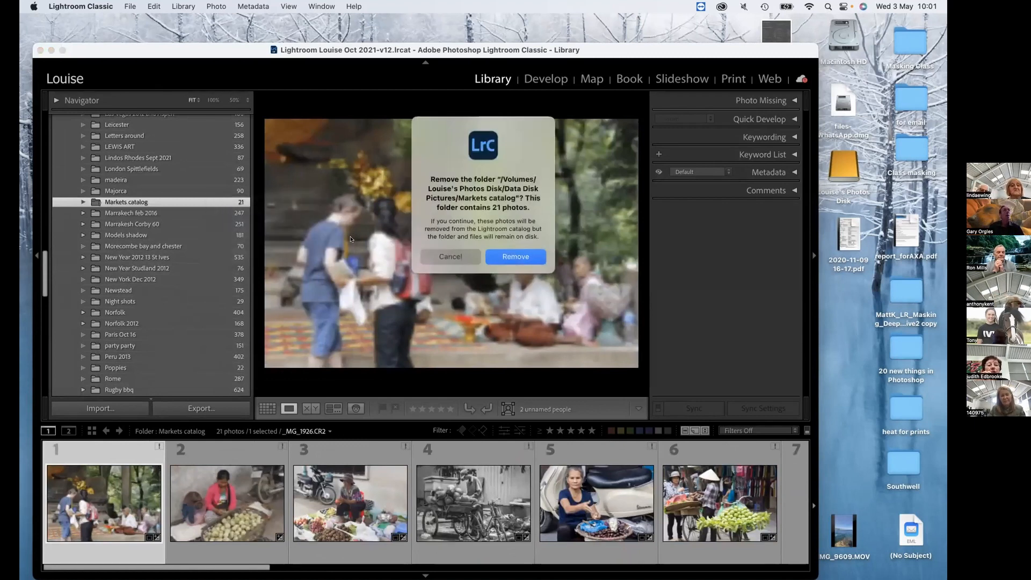
left_click(513, 260)
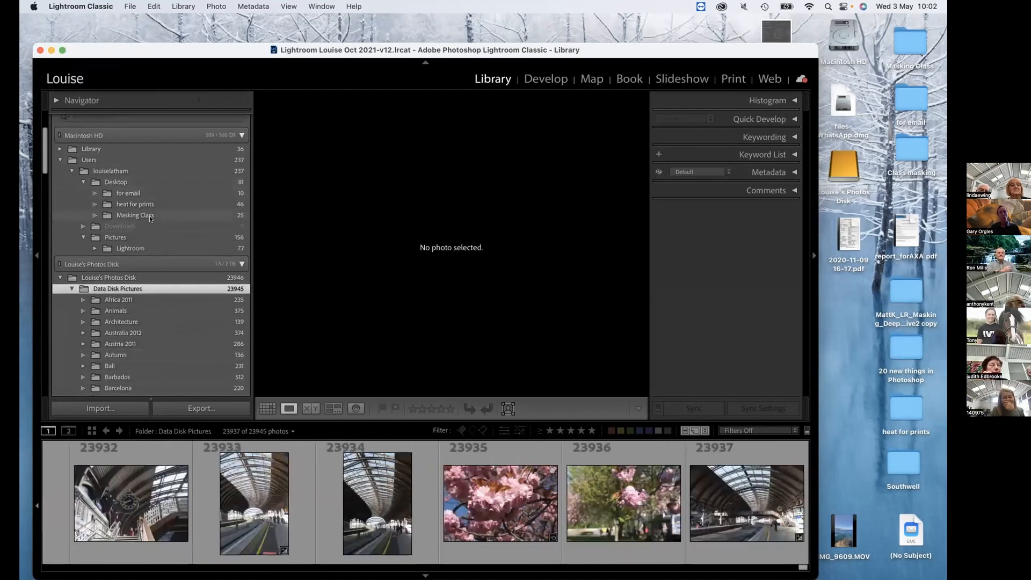
Display the Masking Class folder inside Desktop in Grid view and select the bright photo of the seated guitarist.
left_click(150, 217)
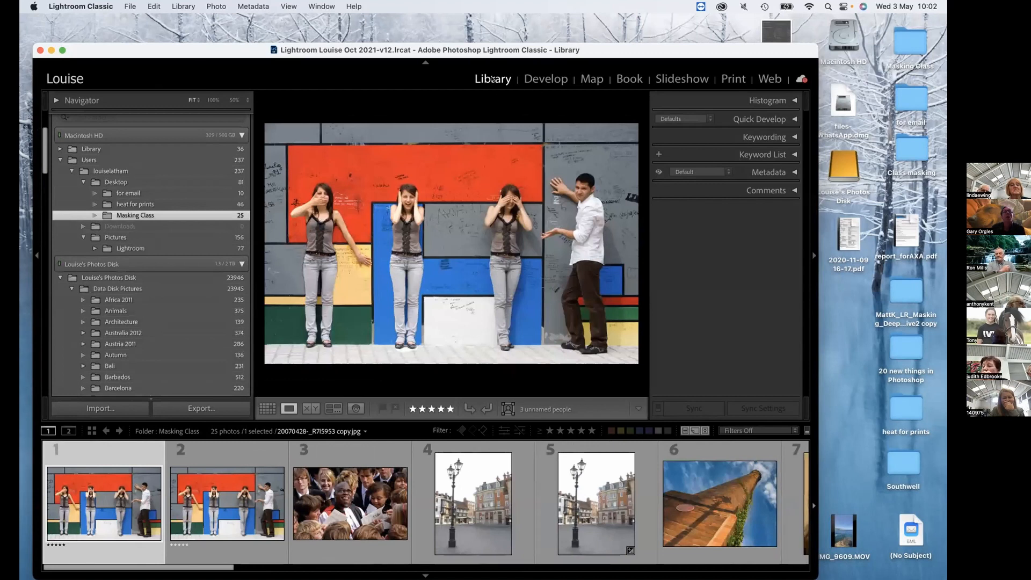
left_click(267, 408)
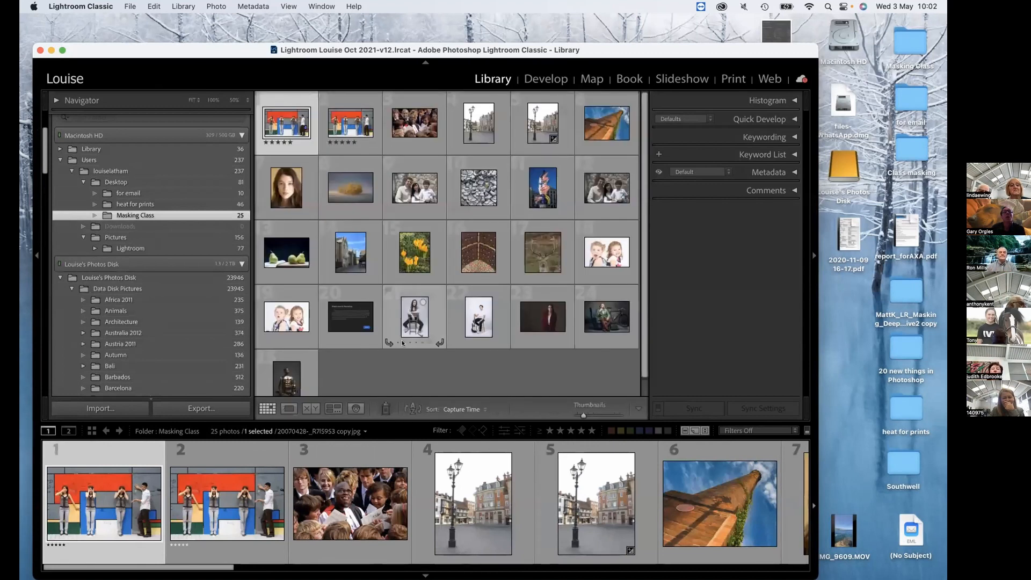
scroll(402, 342, "down", 1)
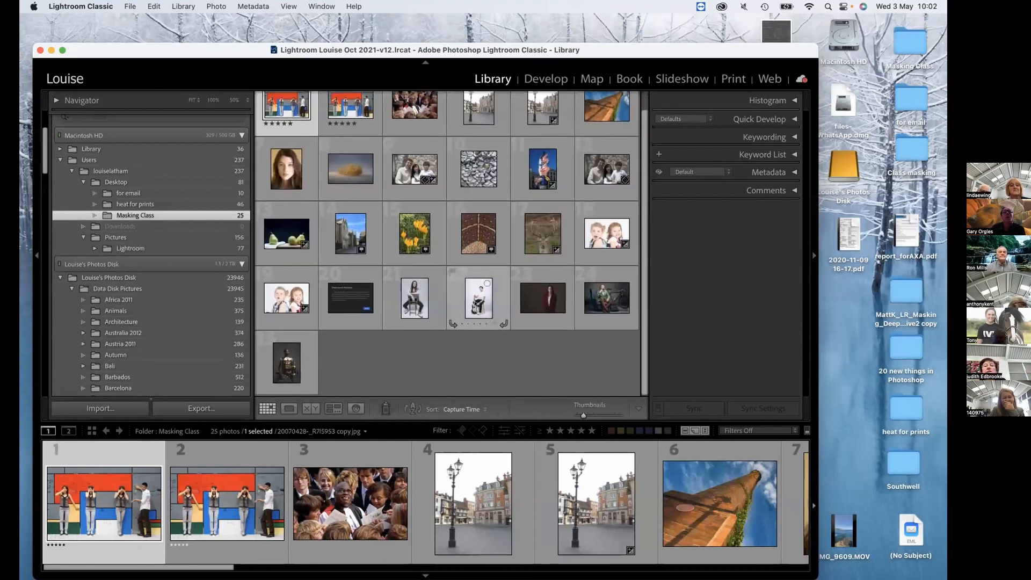
left_click(475, 304)
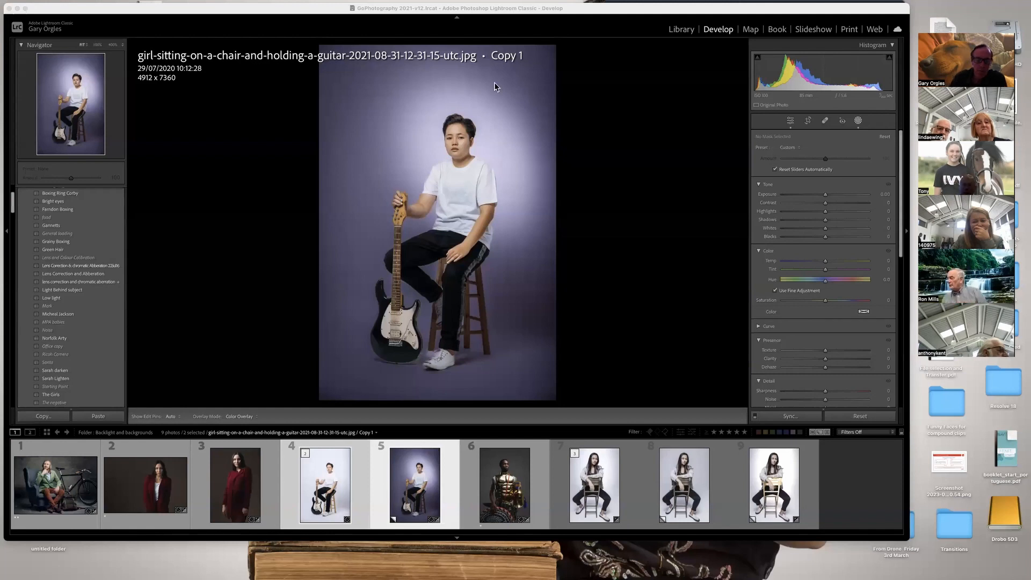
Display the original white-background guitar photo instead of its purple virtual copy in Develop, and close the Evolution Power Tools email.
left_click(343, 489)
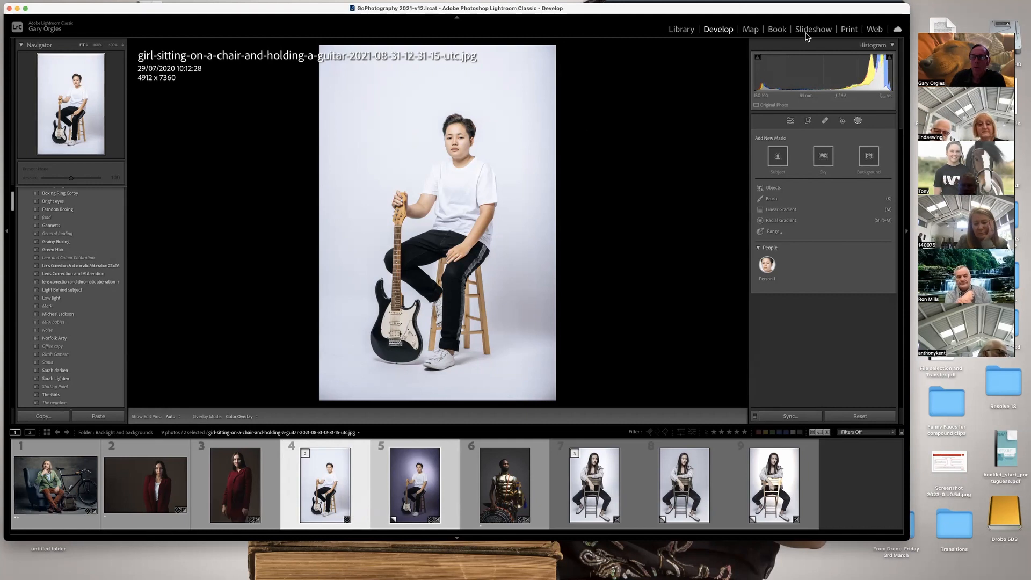
left_click(908, 13)
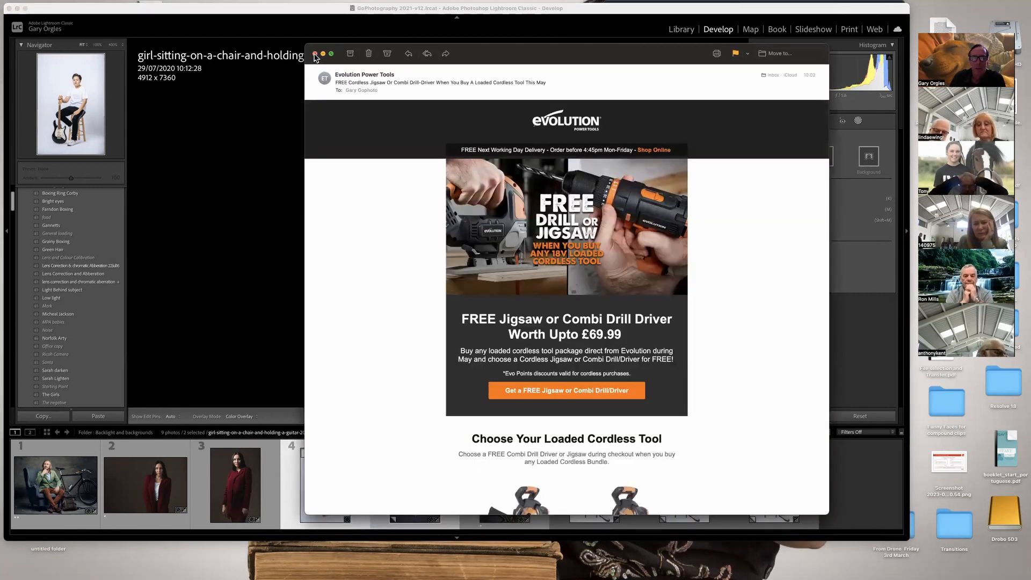
left_click(315, 54)
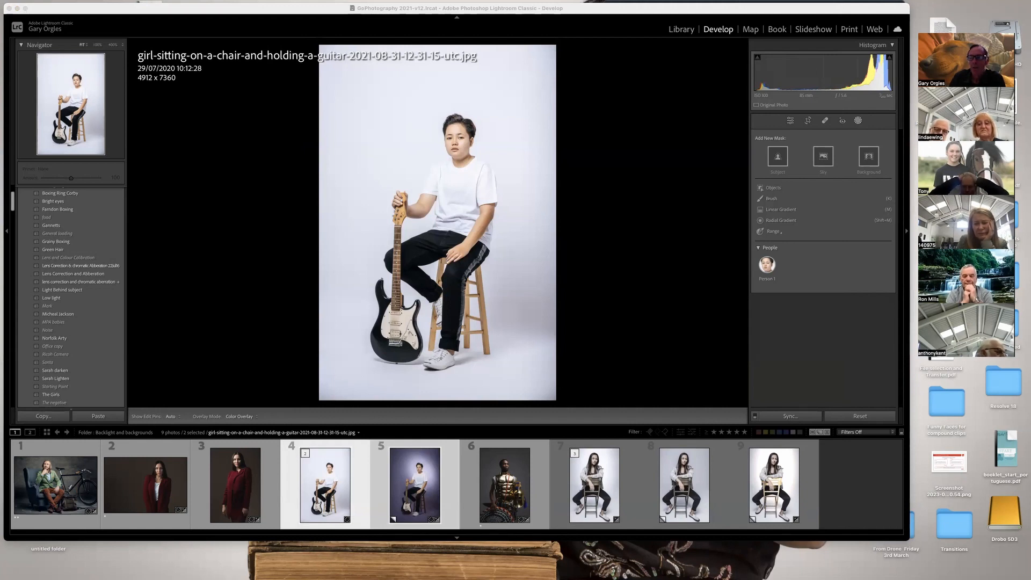
left_click_drag(963, 29, 978, 77)
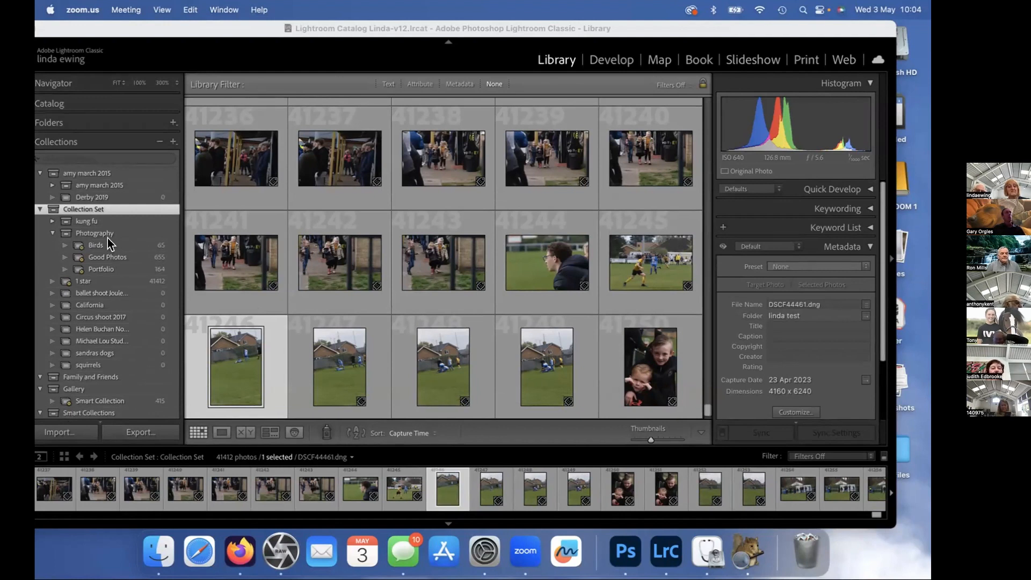
scroll(107, 228, "up", 3)
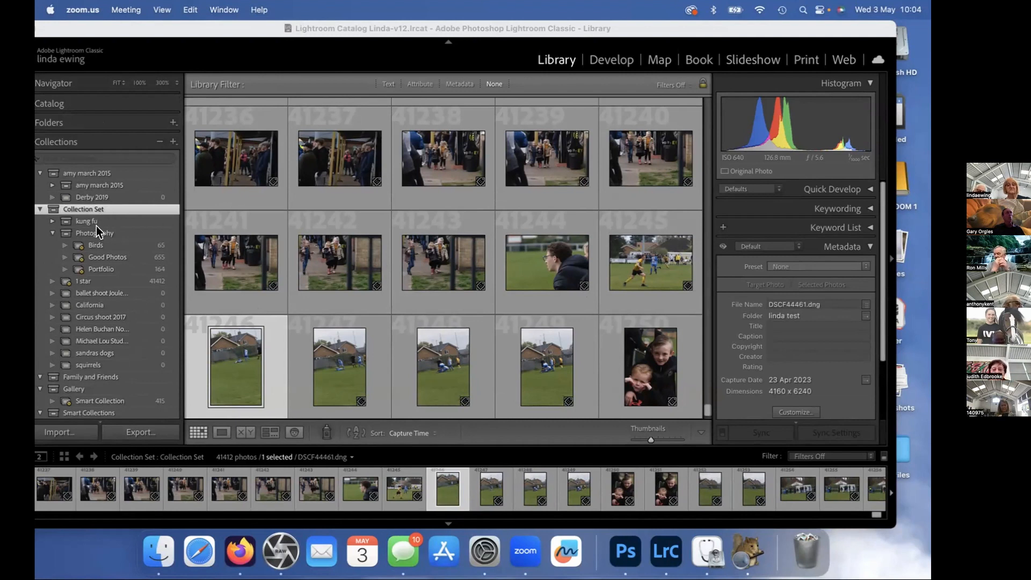
Expand the Folders list and display the photos of the Masking Class folder inside Desktop on Macintosh HD.
left_click(89, 124)
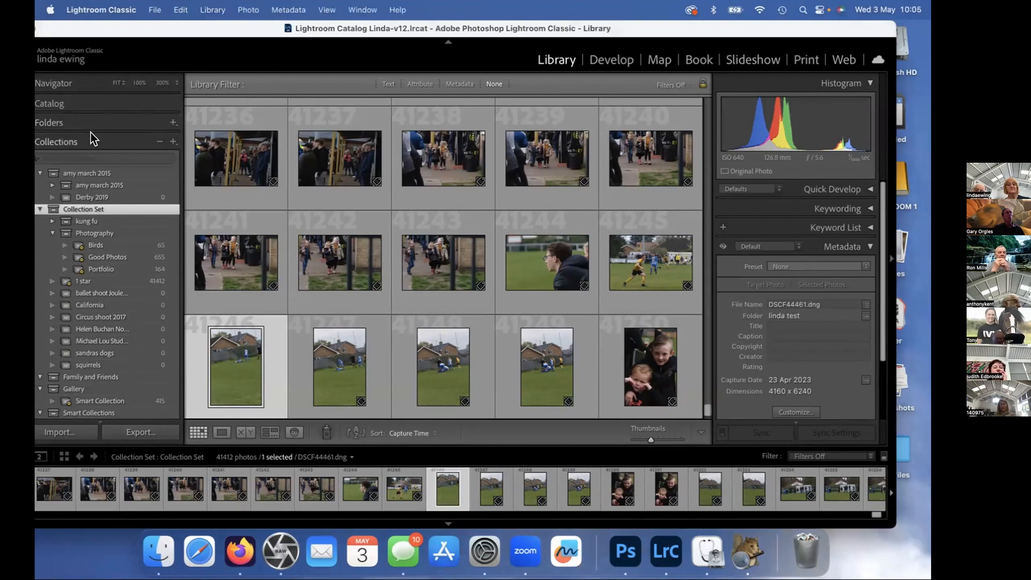
left_click(171, 123)
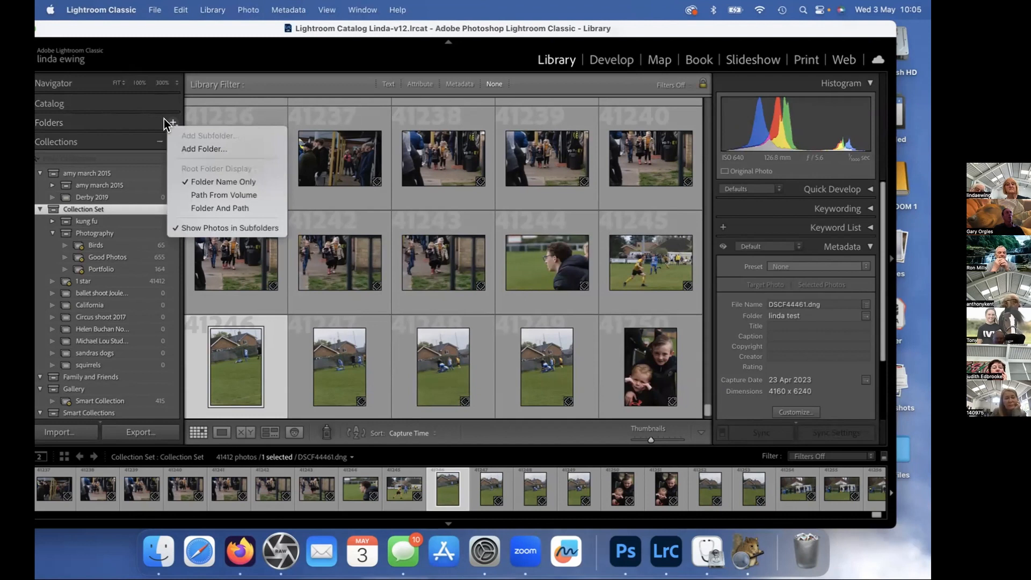
left_click(120, 114)
left_click(119, 123)
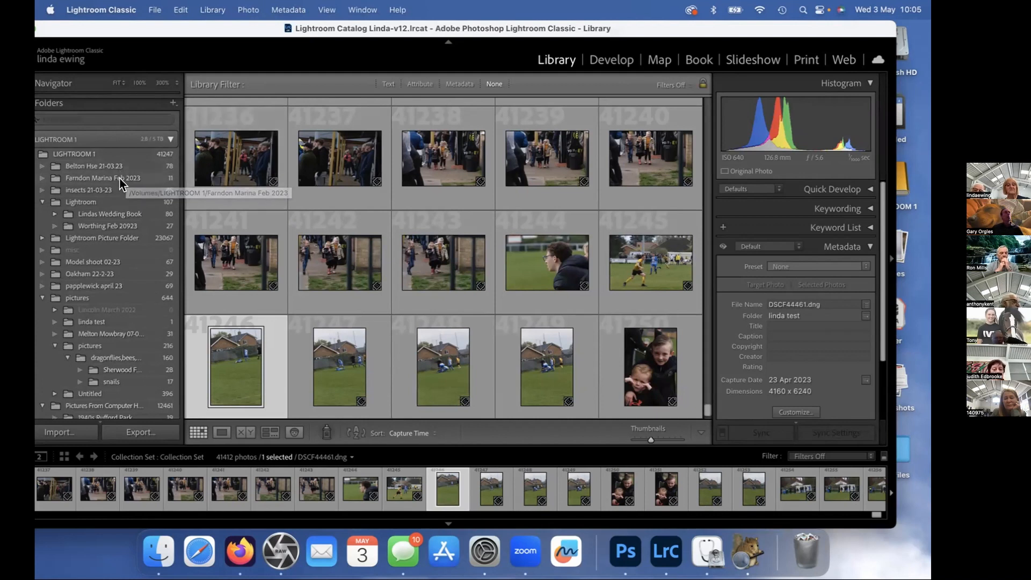
scroll(109, 263, "up", 1)
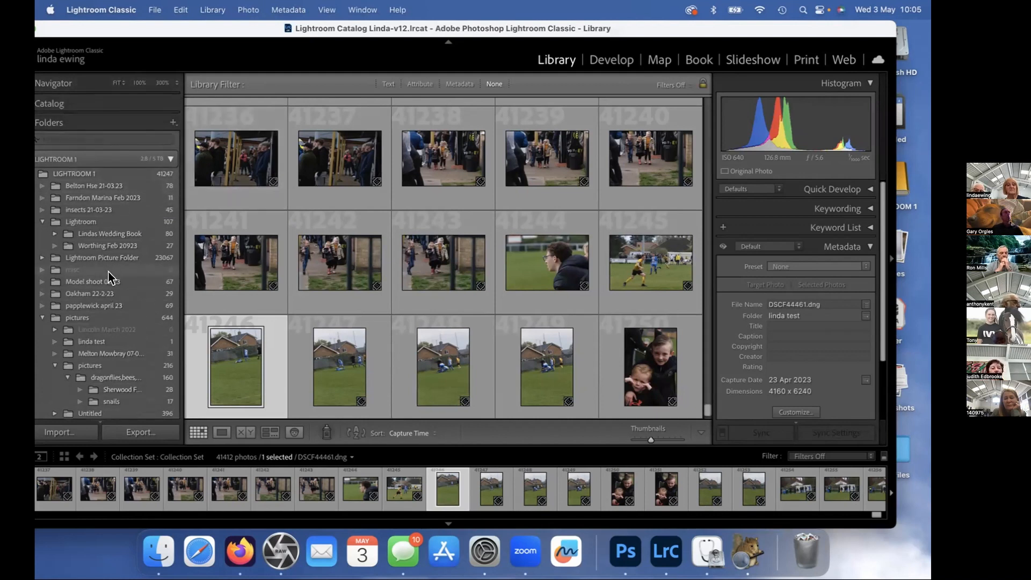
scroll(109, 269, "down", 15)
scroll(107, 271, "up", 8)
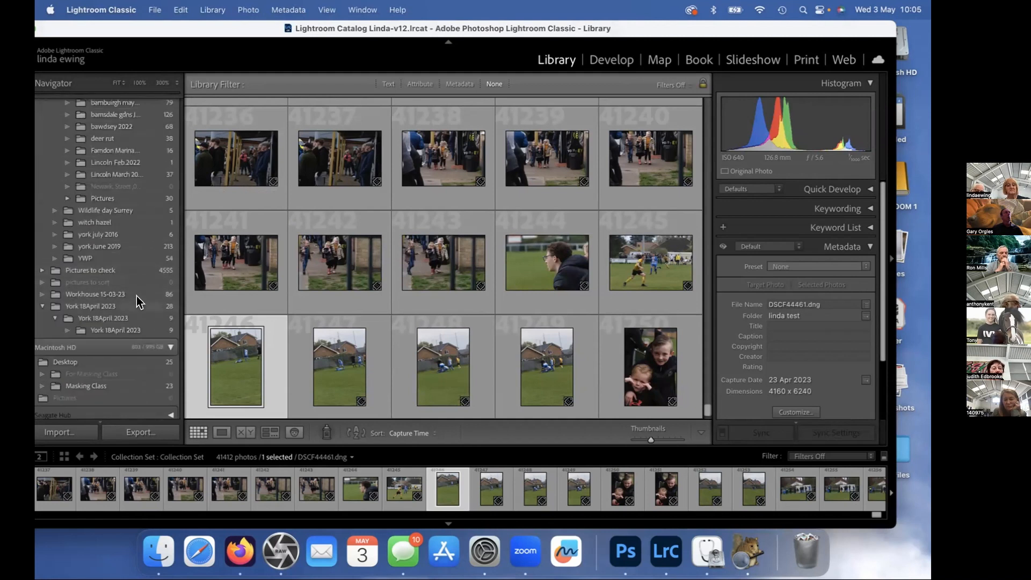
left_click(109, 360)
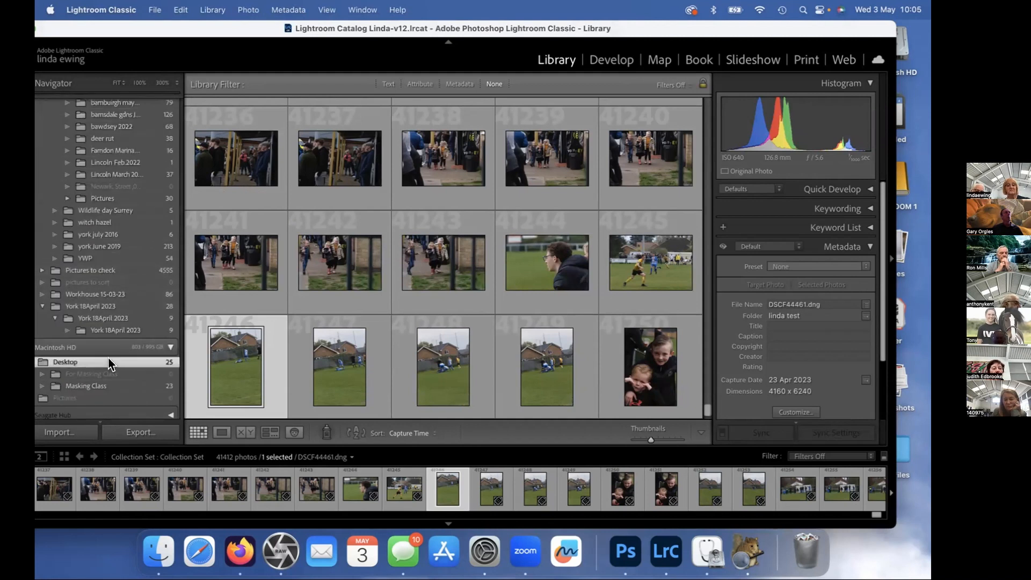
left_click(99, 385)
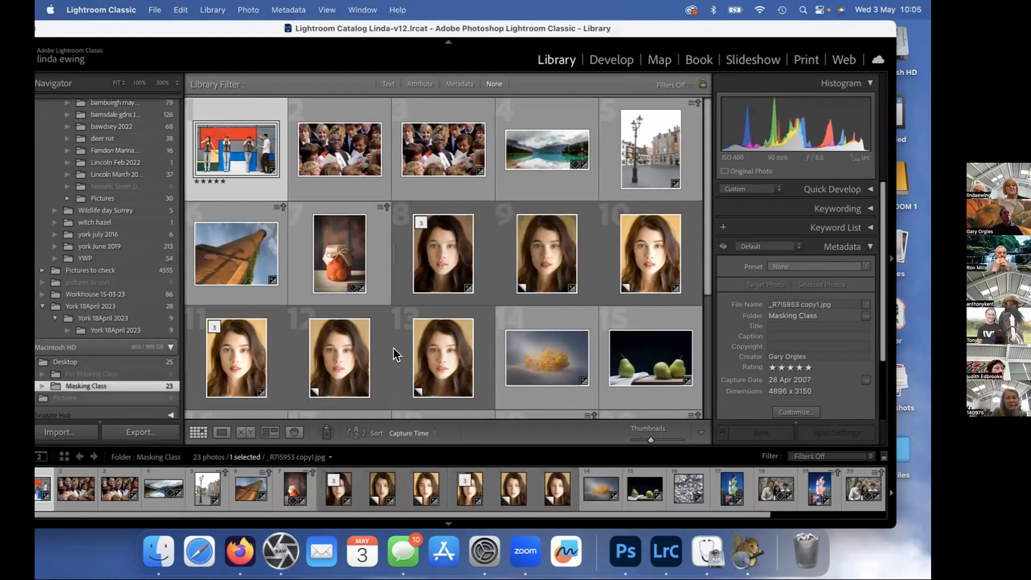
Look through the Masking Class photos and the Previous Import for the seated guitarist photo.
scroll(426, 331, "down", 3)
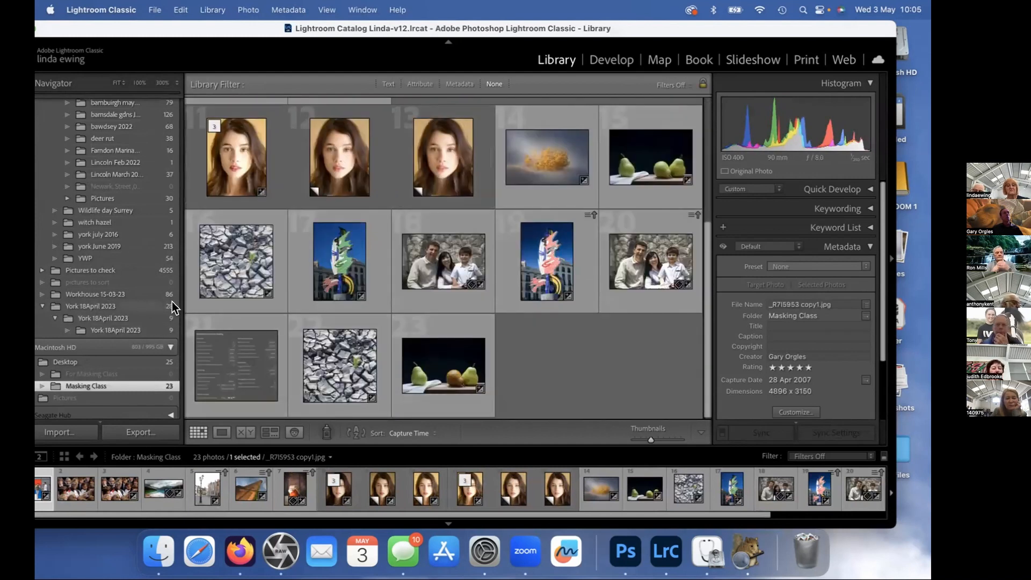
scroll(171, 302, "down", 3)
scroll(324, 338, "up", 1)
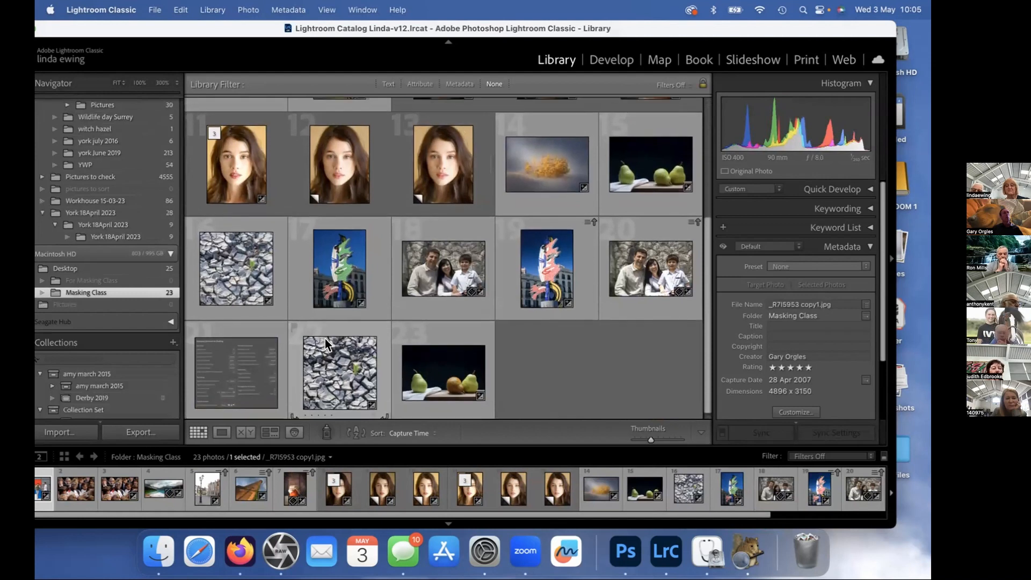
scroll(324, 338, "up", 4)
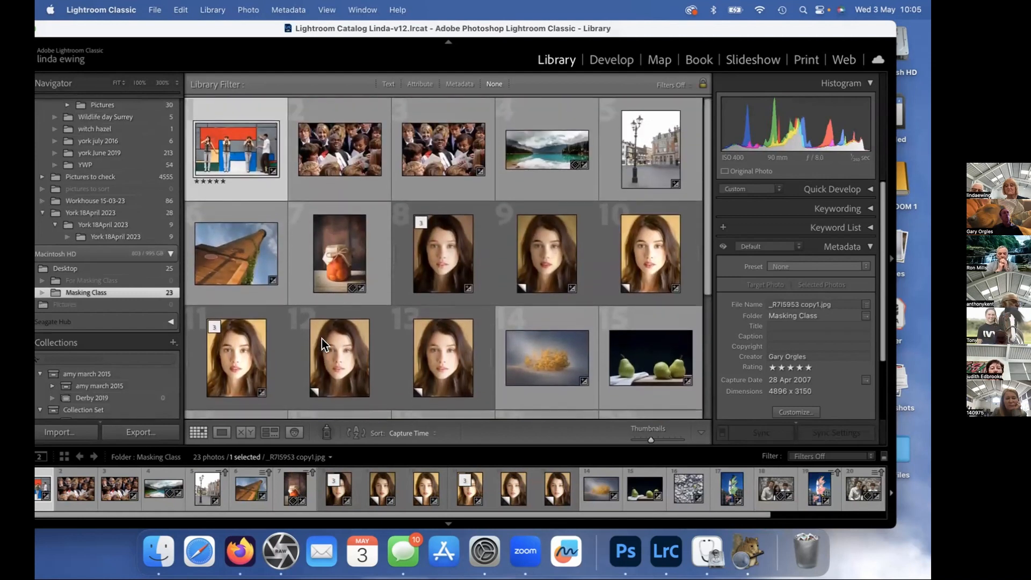
scroll(321, 334, "down", 2)
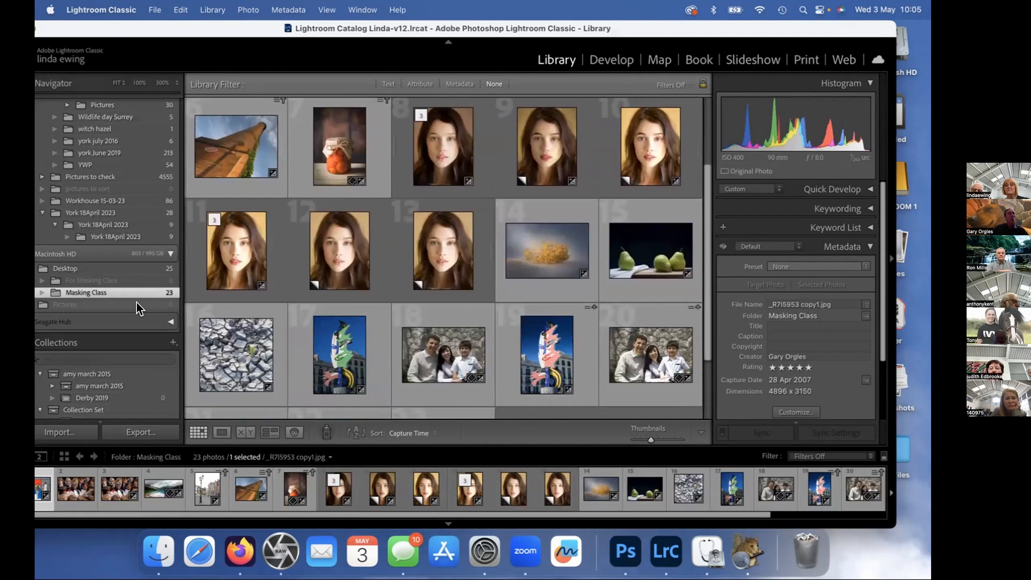
scroll(137, 302, "down", 2)
scroll(88, 98, "up", 10)
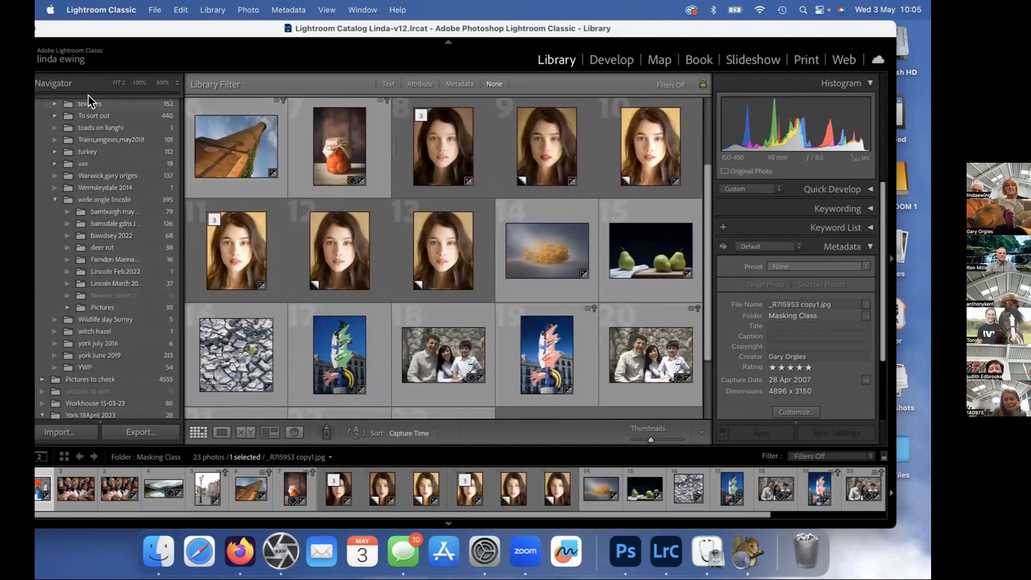
scroll(89, 102, "up", 15)
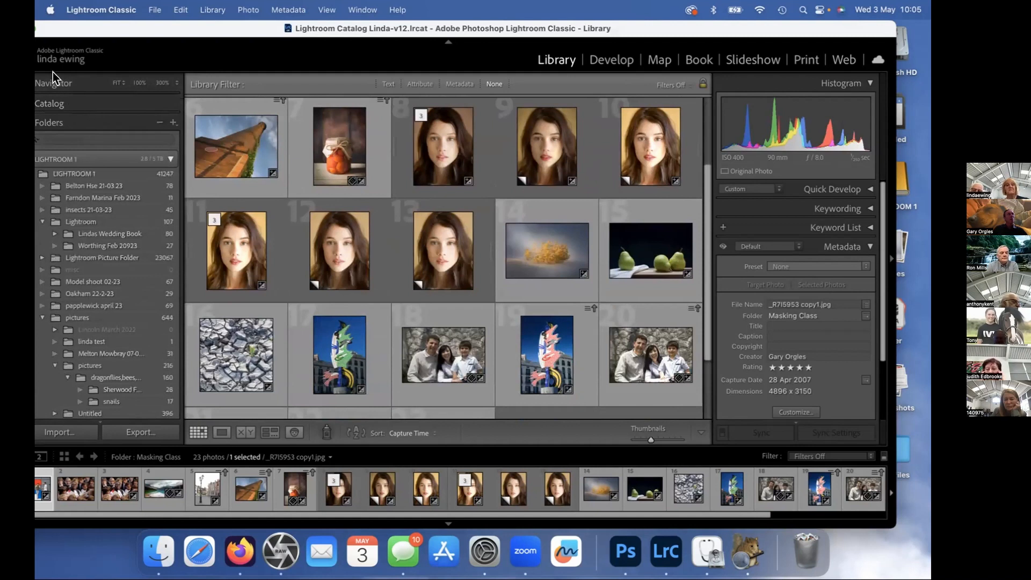
left_click(62, 101)
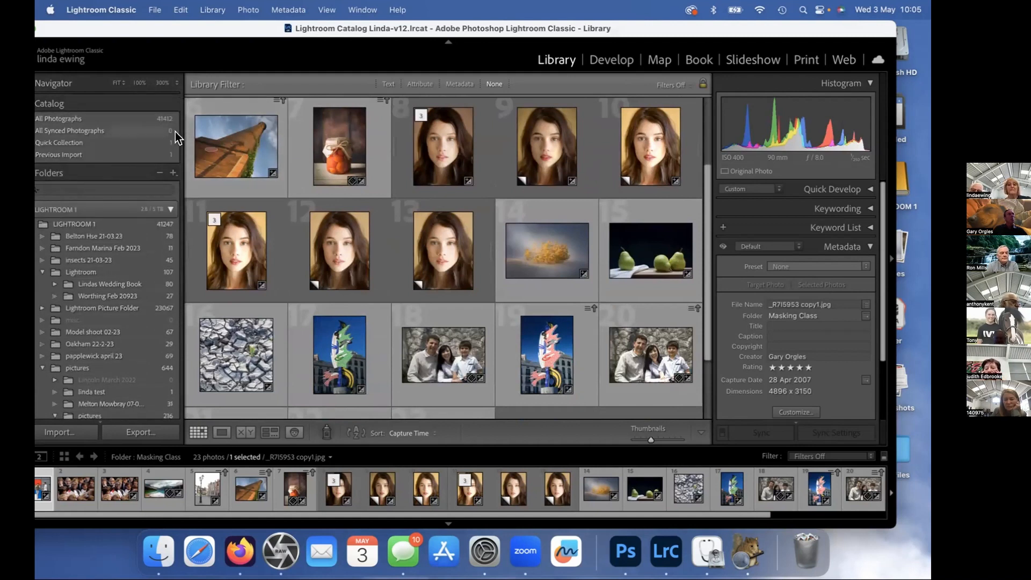
left_click(155, 154)
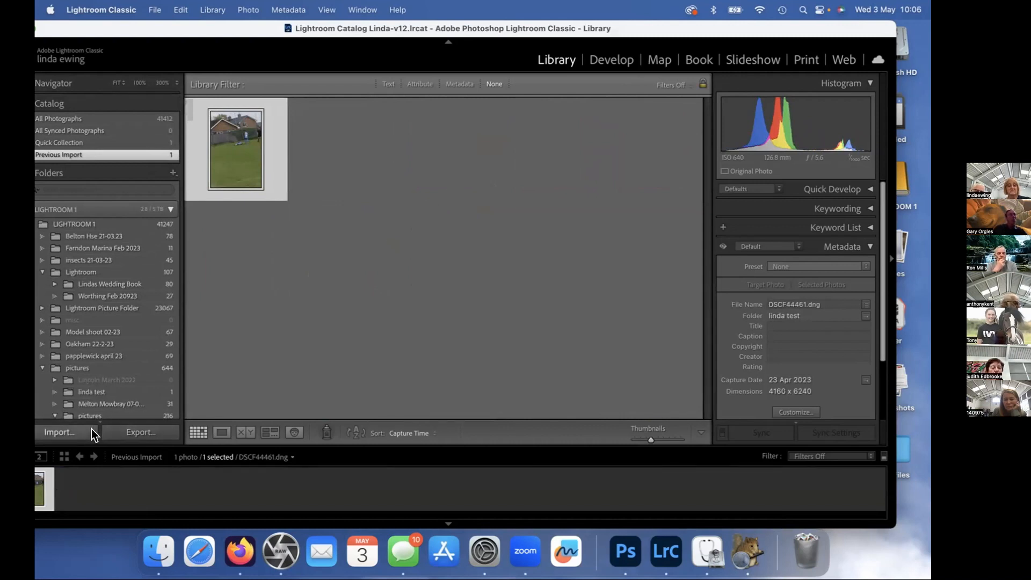
Start a photo import and choose the Desktop as its source.
left_click(68, 432)
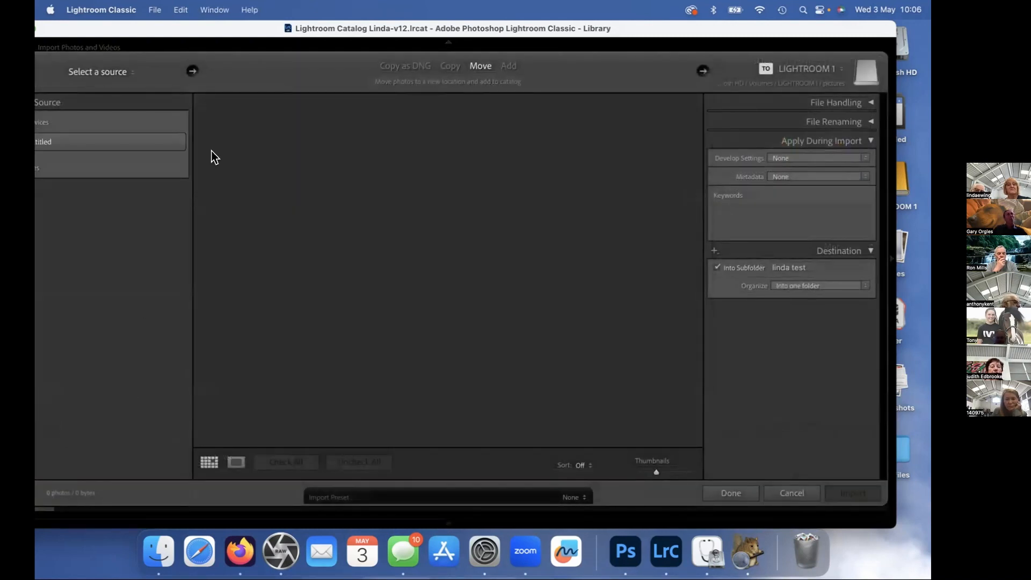
left_click(110, 142)
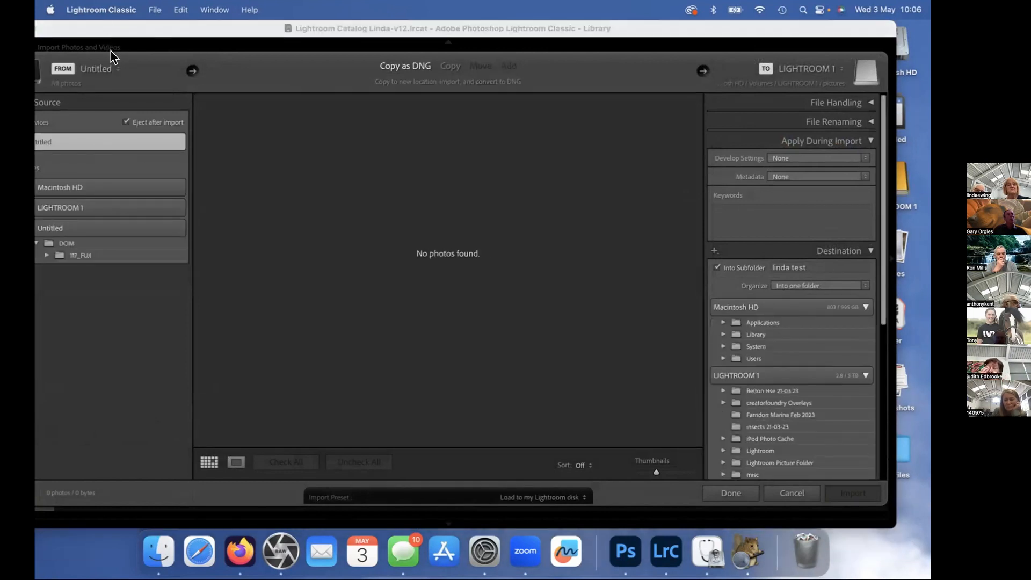
left_click(110, 52)
left_click(215, 56)
left_click(111, 68)
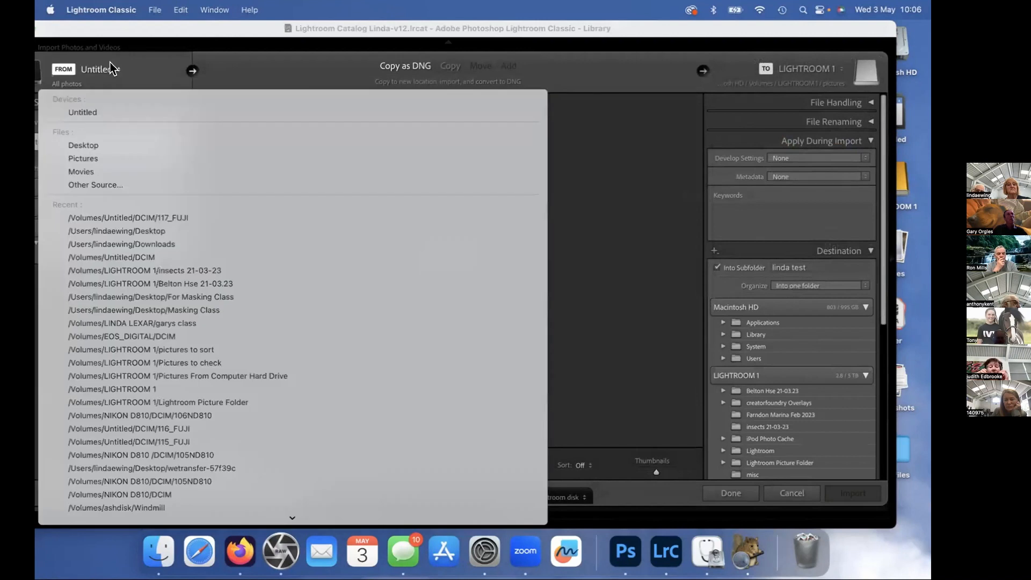
left_click(93, 145)
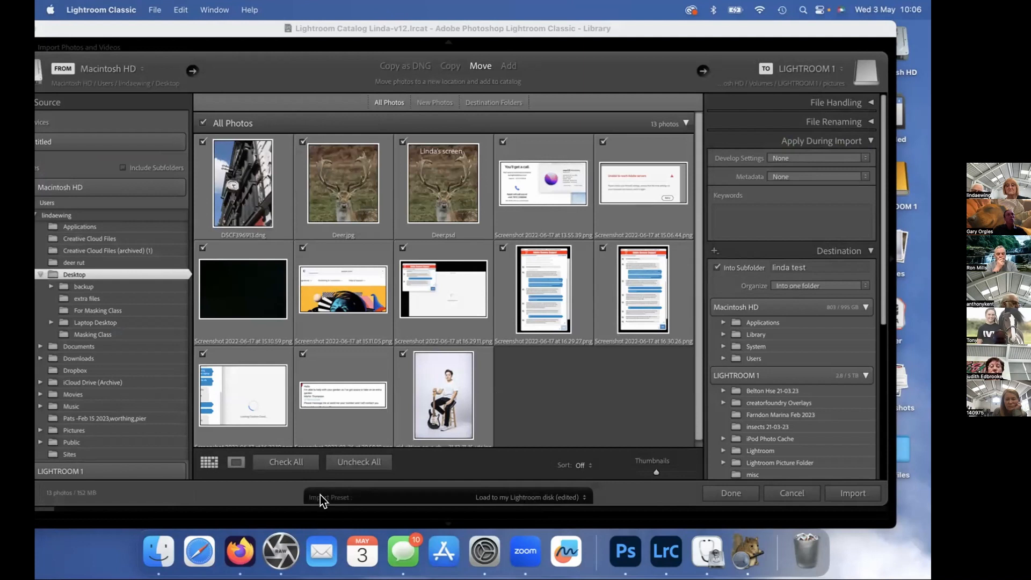
Include only the seated guitarist photo and import it with the Add option, leaving the file in its current location.
left_click(337, 465)
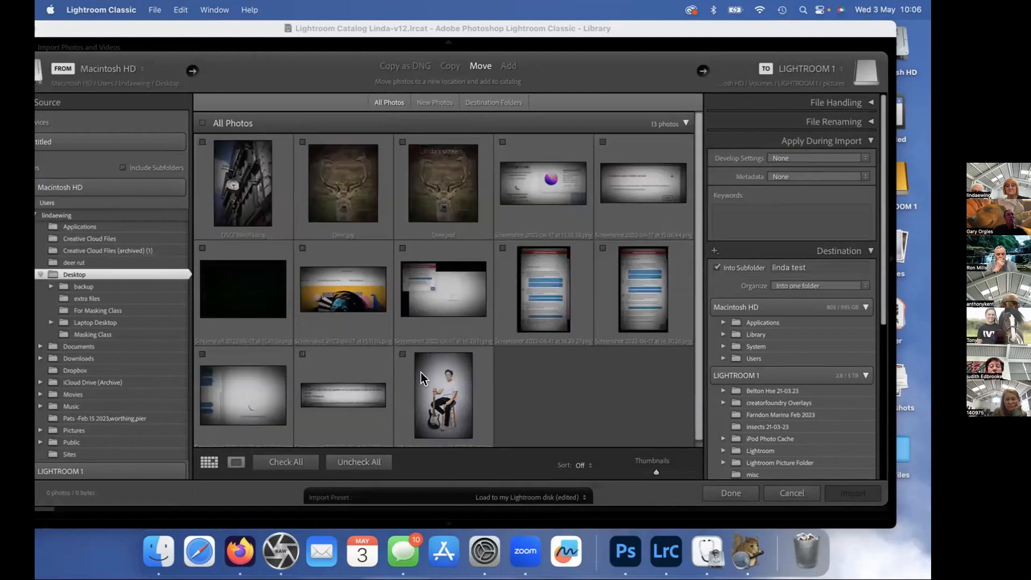
left_click(402, 353)
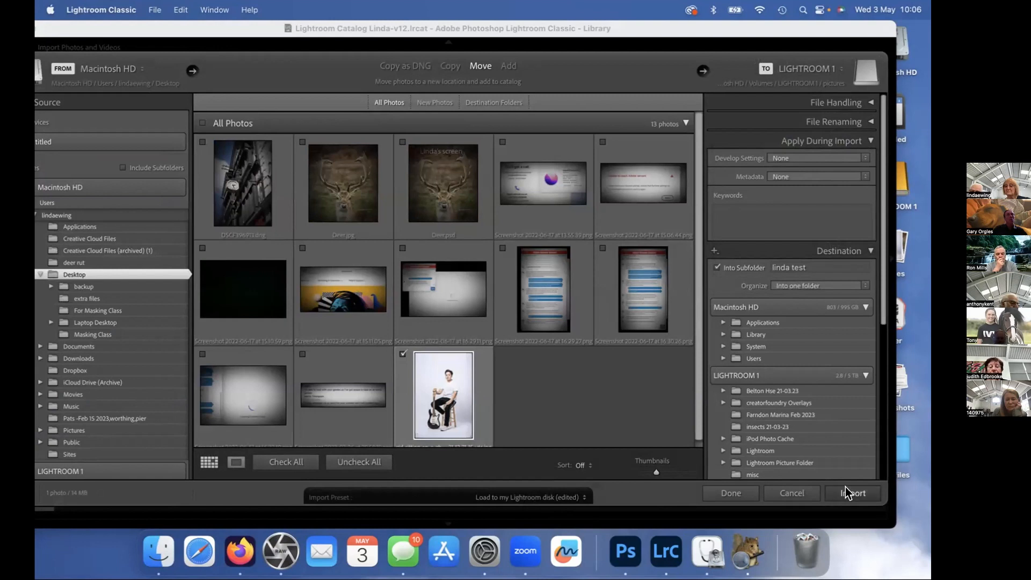
left_click(509, 65)
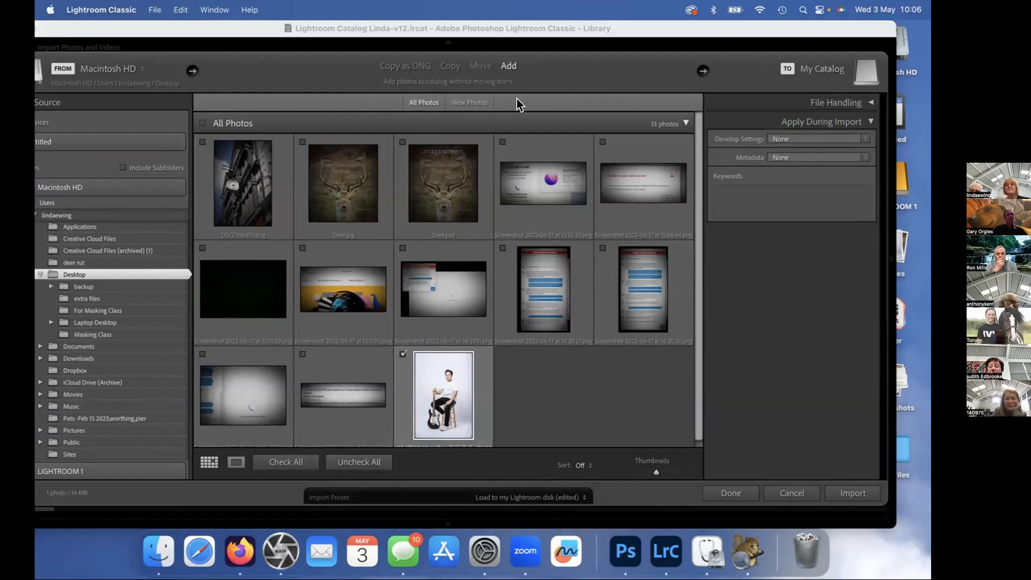
left_click(849, 492)
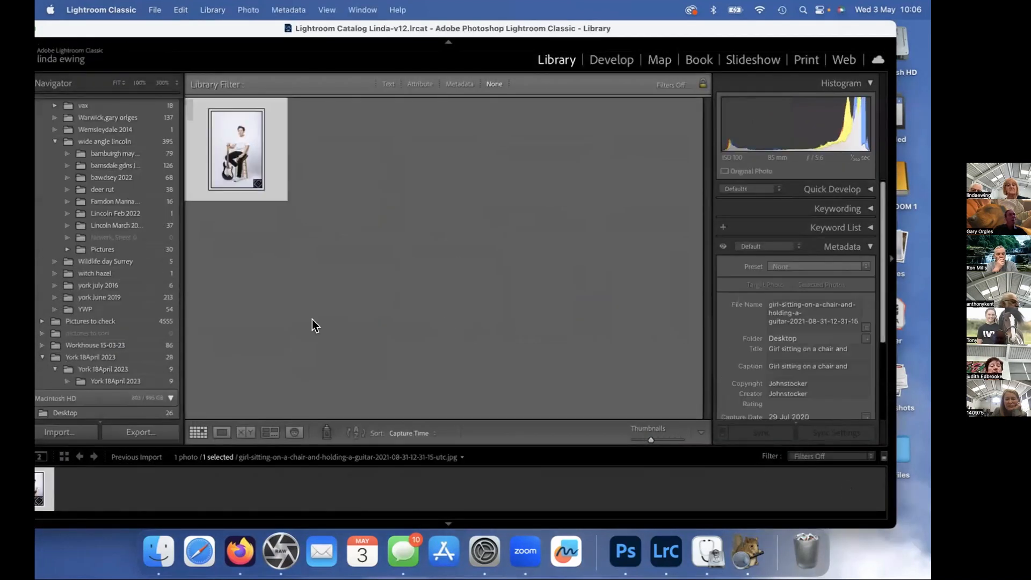
Move the imported guitar photo into the Masking Class folder and open it from there.
scroll(88, 326, "down", 3)
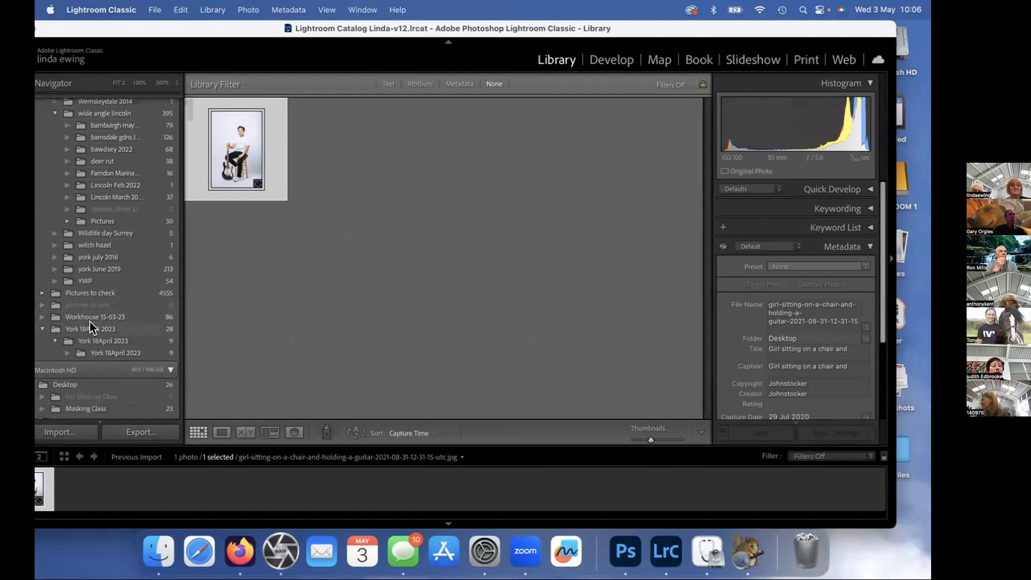
left_click_drag(247, 134, 111, 413)
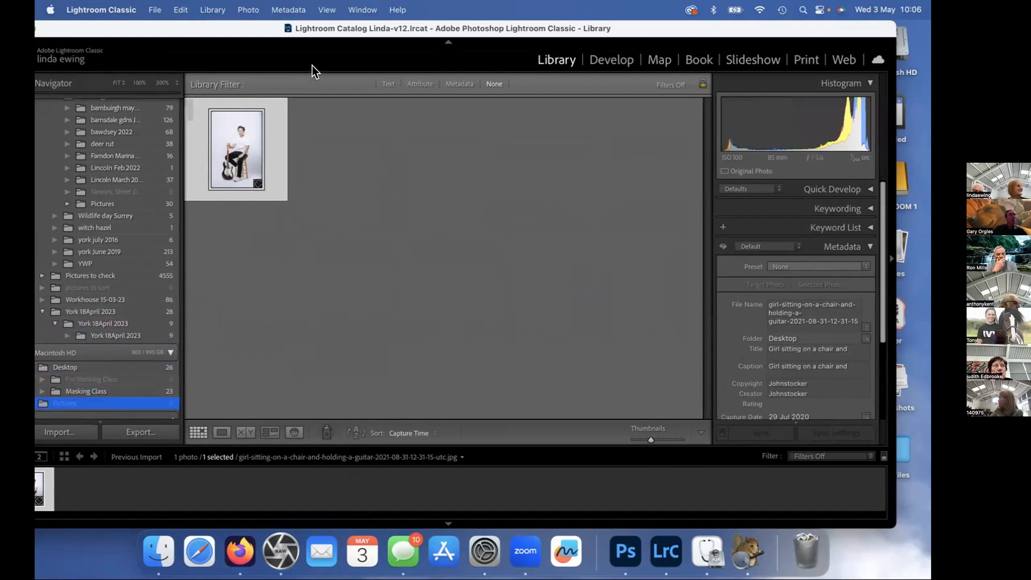
left_click_drag(247, 134, 98, 382)
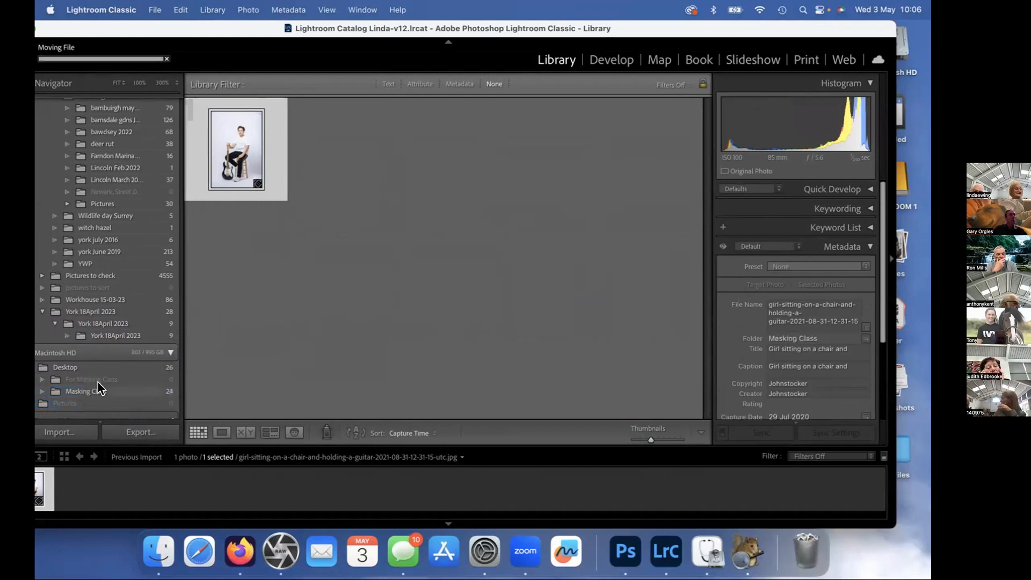
left_click(101, 391)
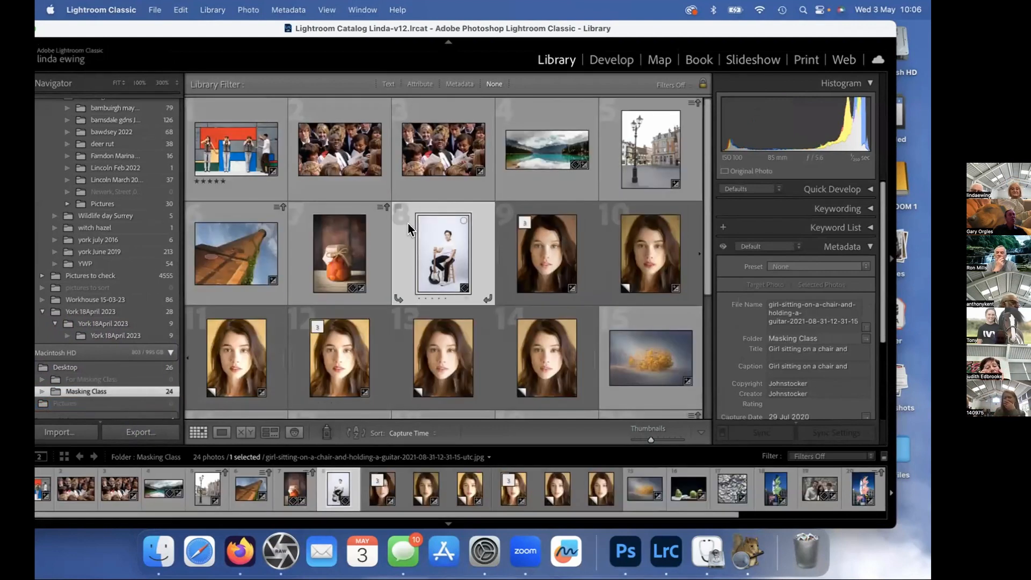
double_click(420, 226)
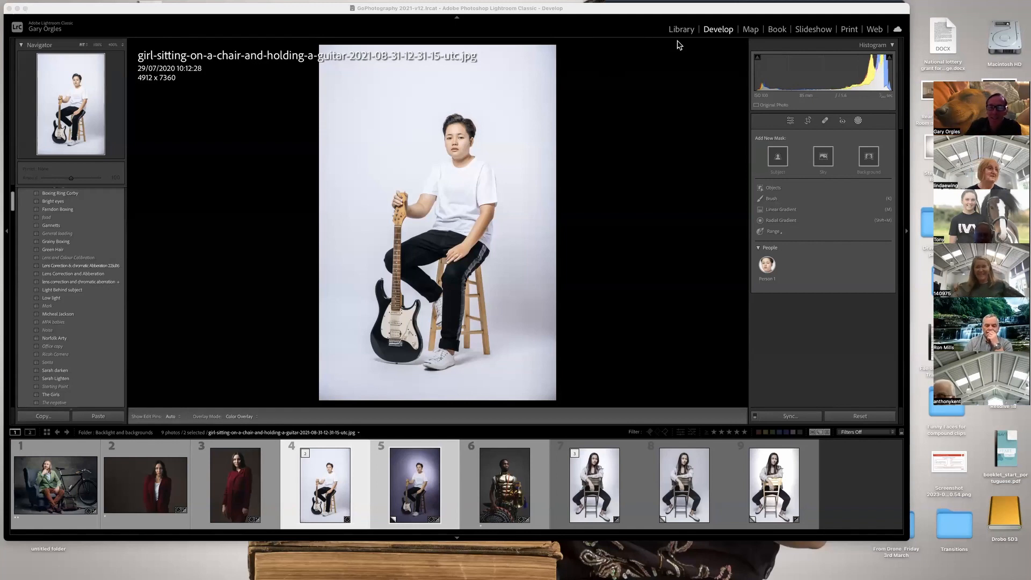
Select only the white-background guitar photo in the Backlight and backgrounds folder and open it in Develop.
mouse_move(864, 6)
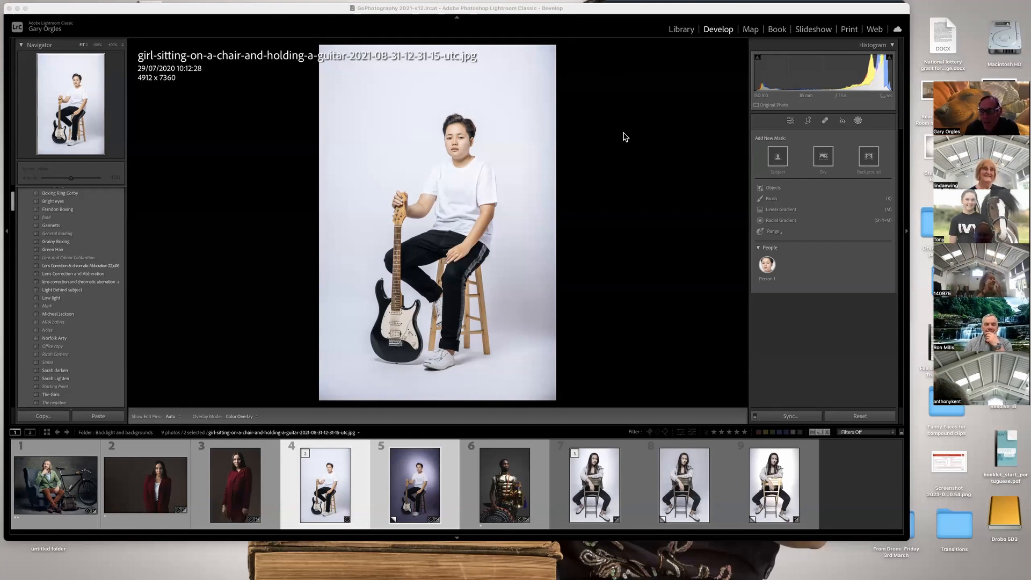
double_click(336, 498)
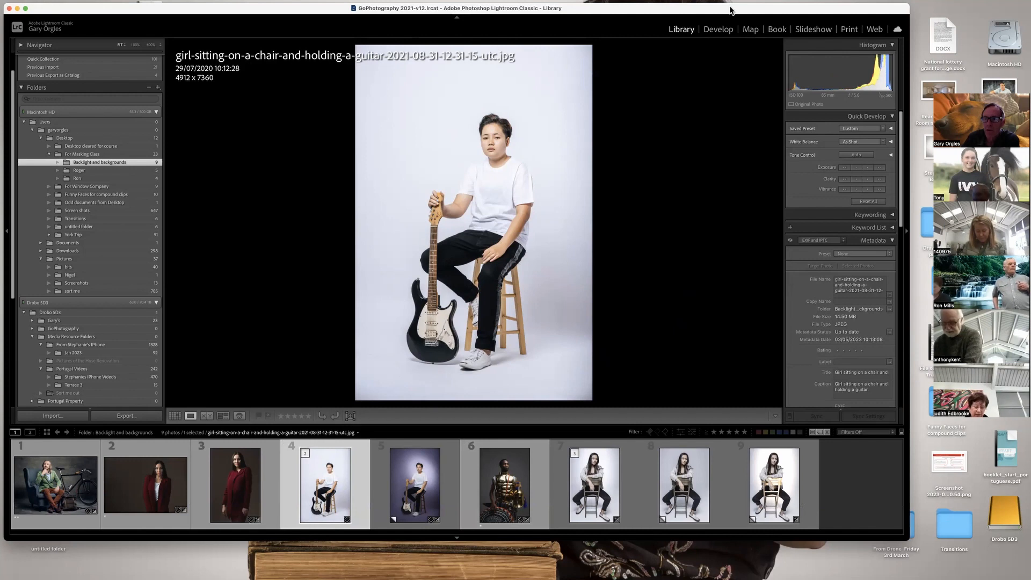
left_click(723, 31)
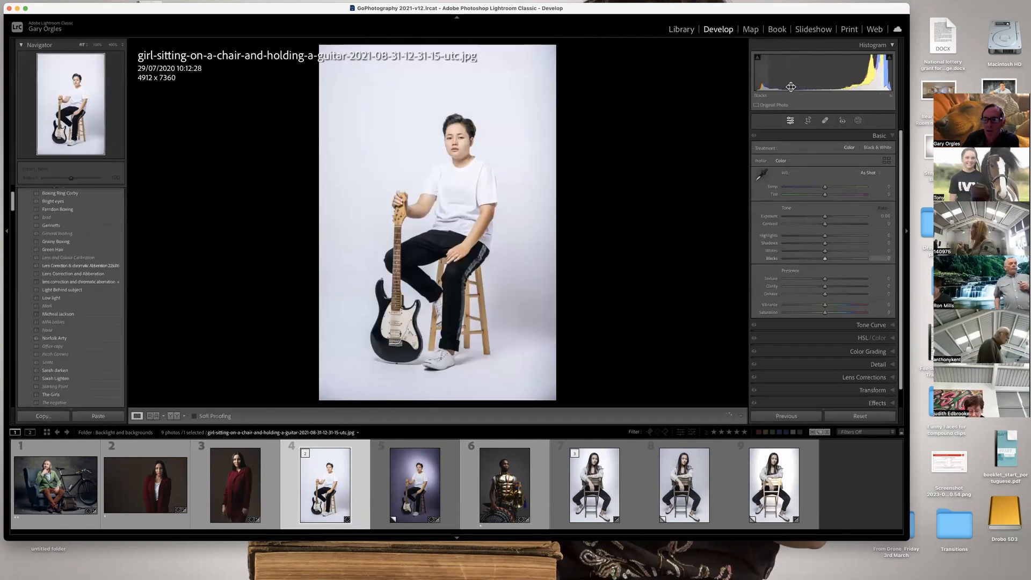
Crop the guitar photo in from its upper-right corner, keeping the original aspect ratio.
key("r")
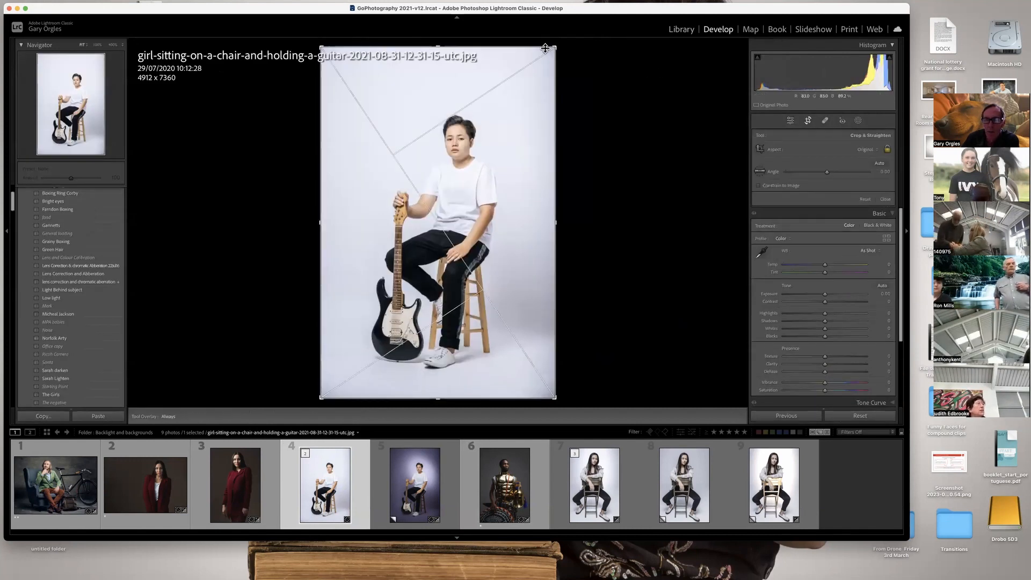
left_click_drag(555, 47, 539, 66)
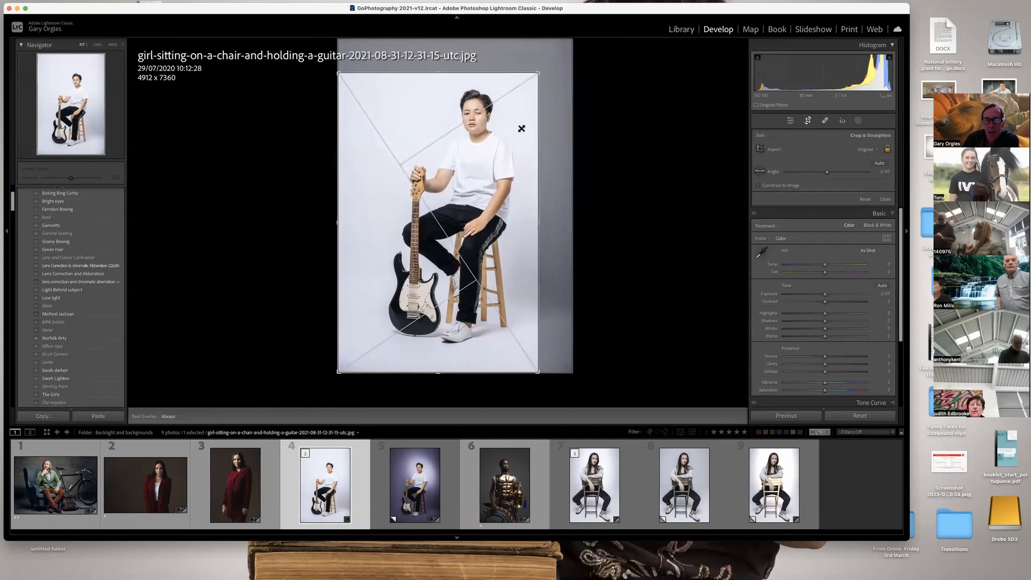
key("Return")
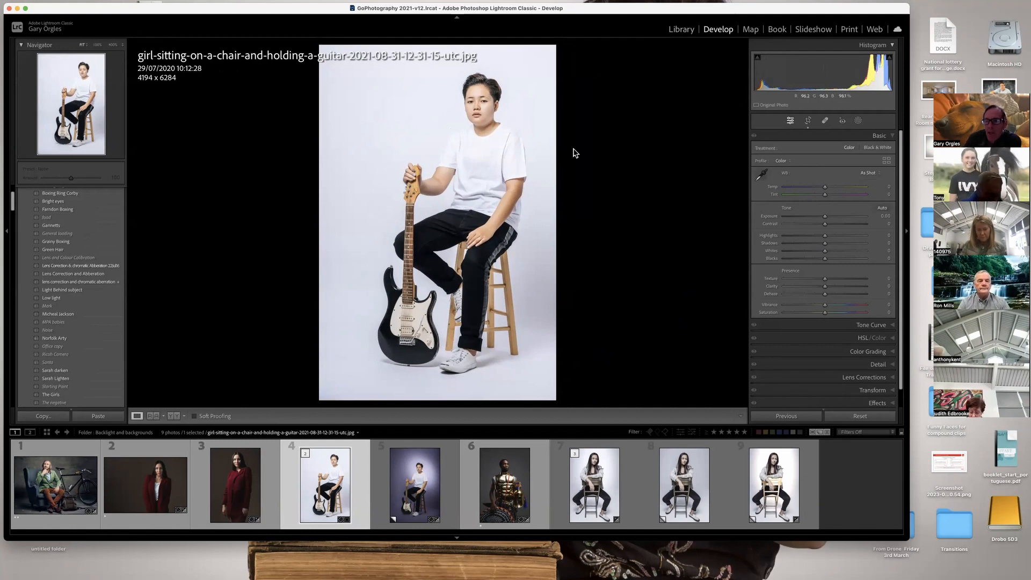
Reset the guitar photo's crop to the full frame and leave the crop tool.
left_click(808, 121)
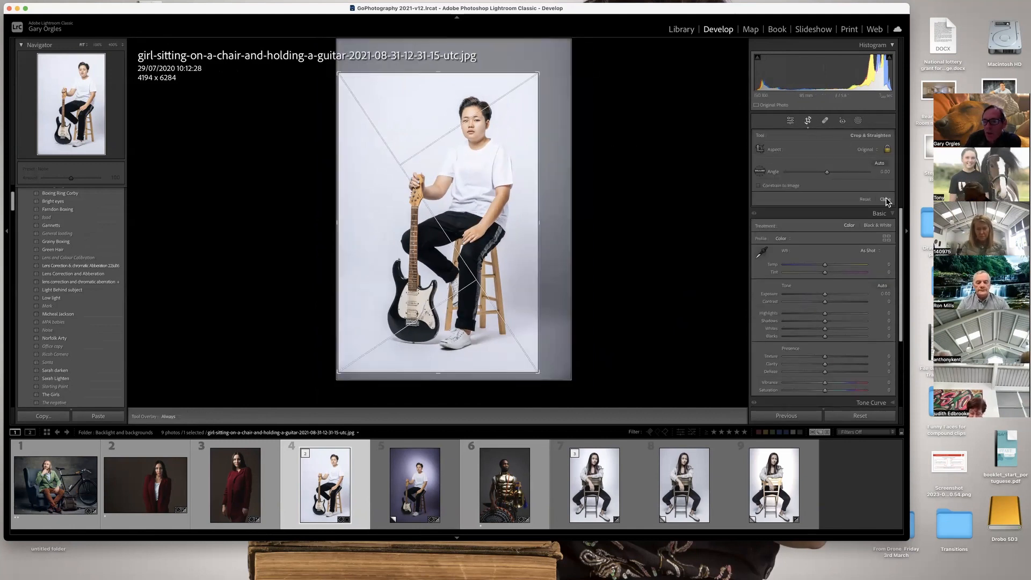
left_click(865, 200)
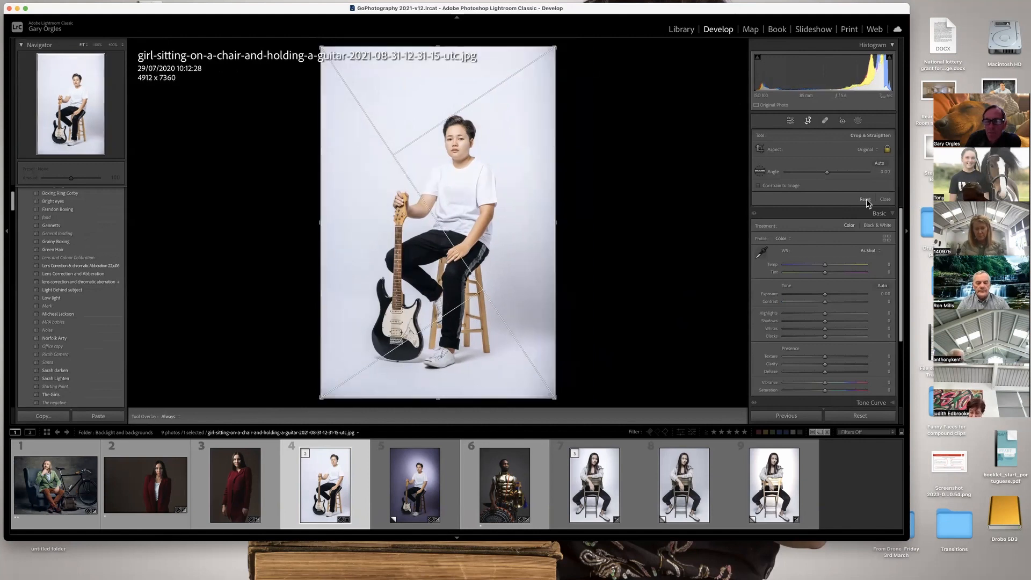
left_click(808, 122)
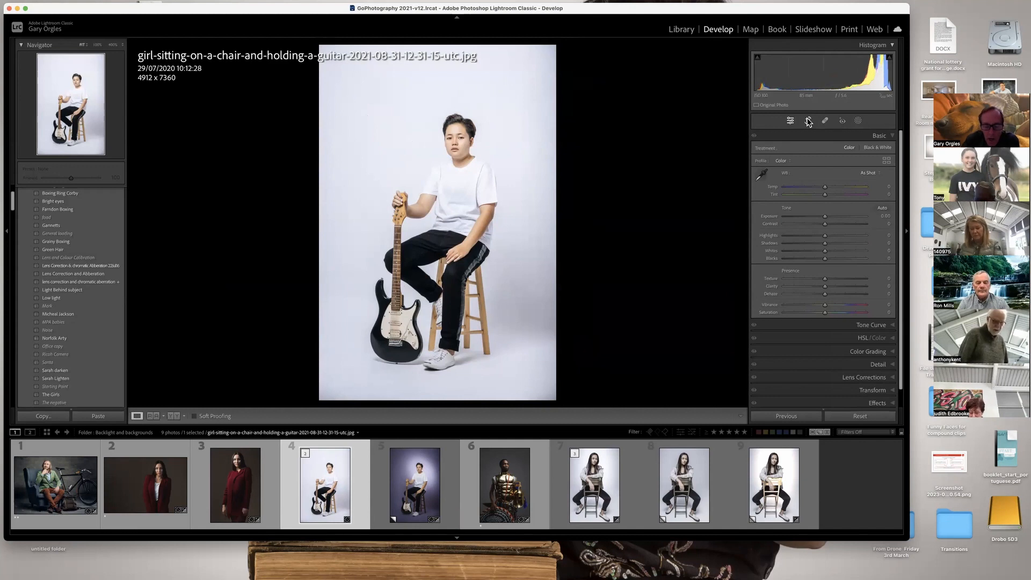
Compare the original guitar photo with its purple-background copy, examine the copy's background mask settings, and return to the original.
left_click(405, 490)
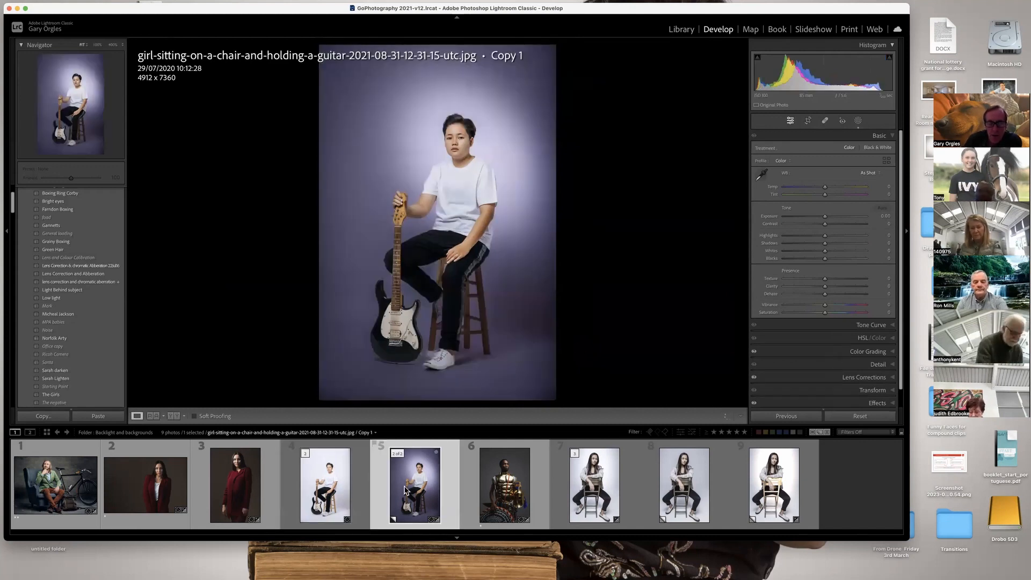
left_click(337, 487)
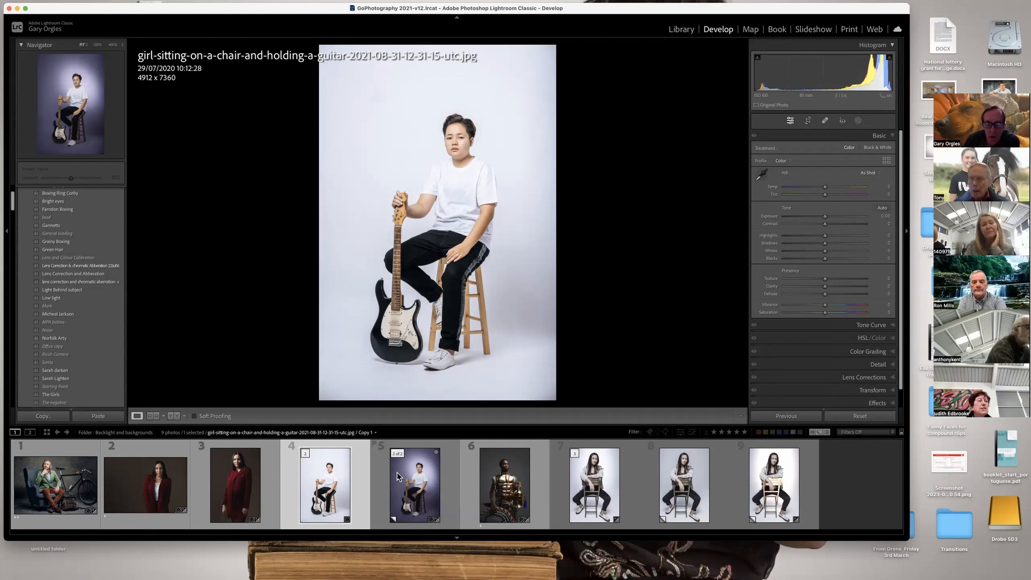
left_click(406, 482)
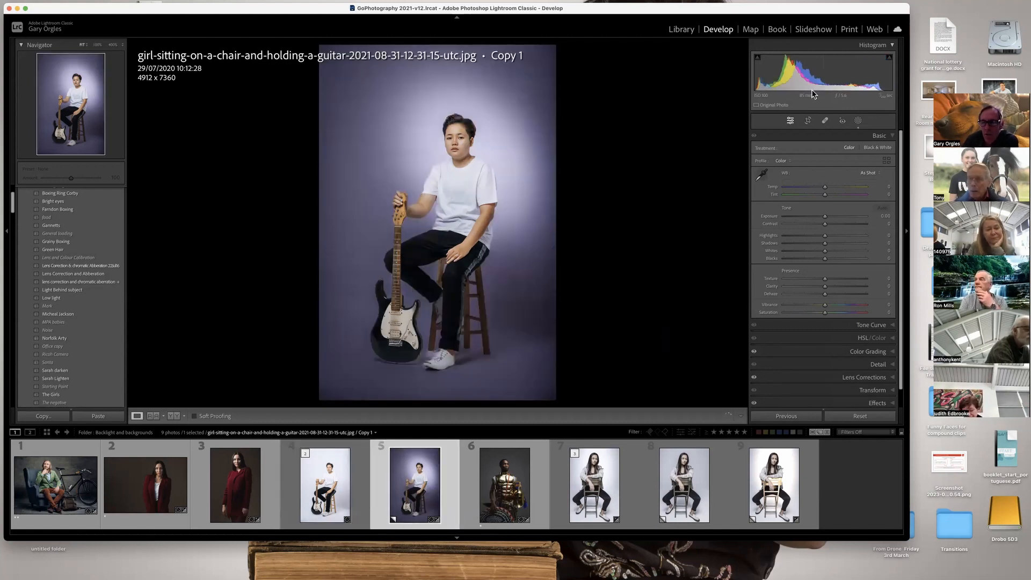
left_click(858, 122)
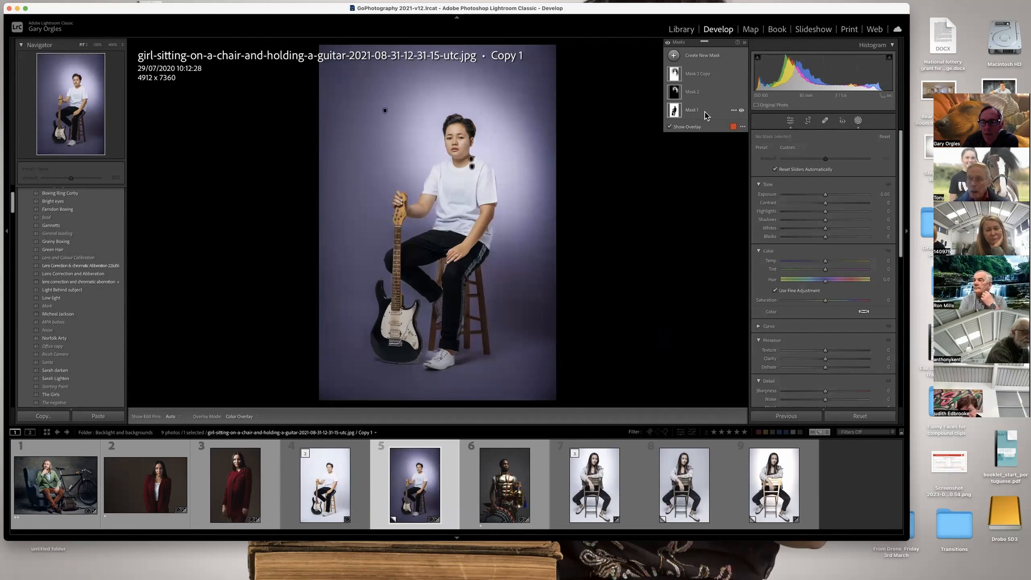
left_click(704, 111)
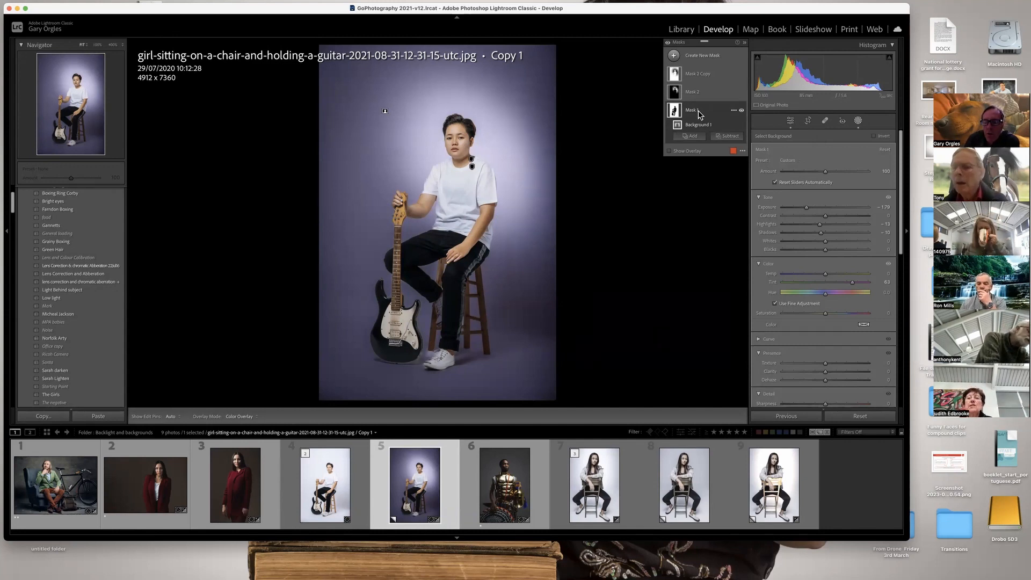
left_click(335, 480)
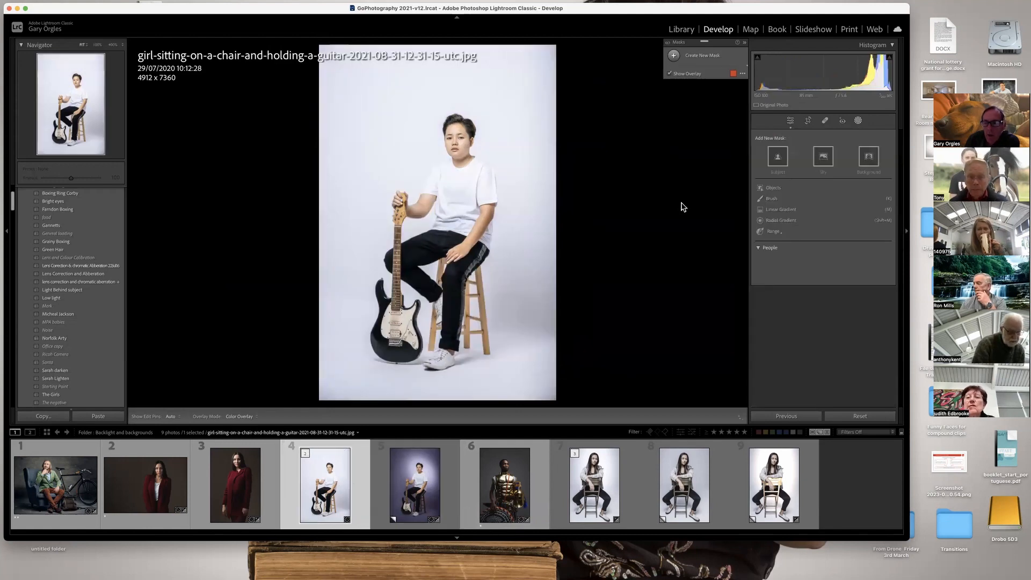
left_click(778, 222)
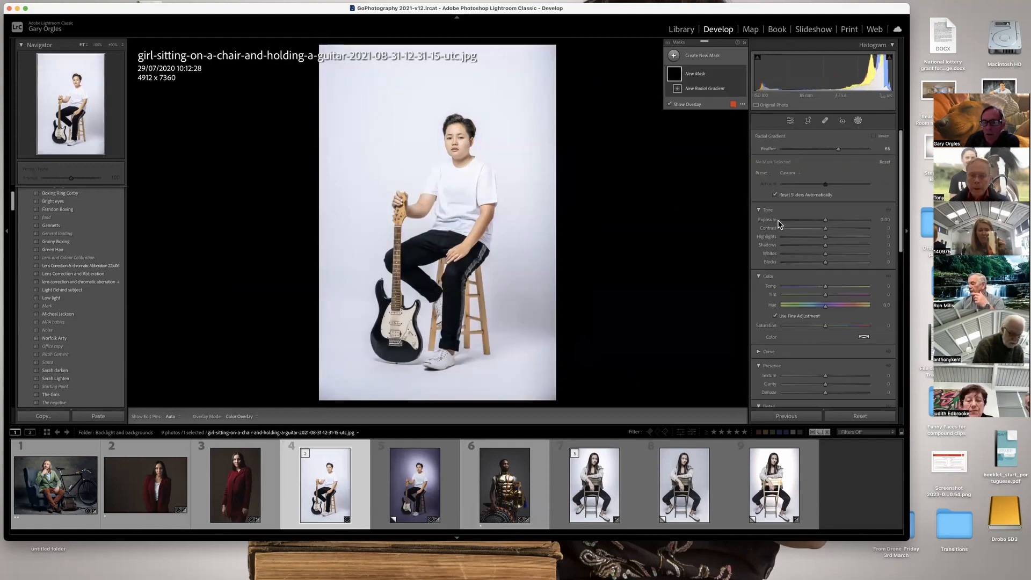
left_click(707, 75)
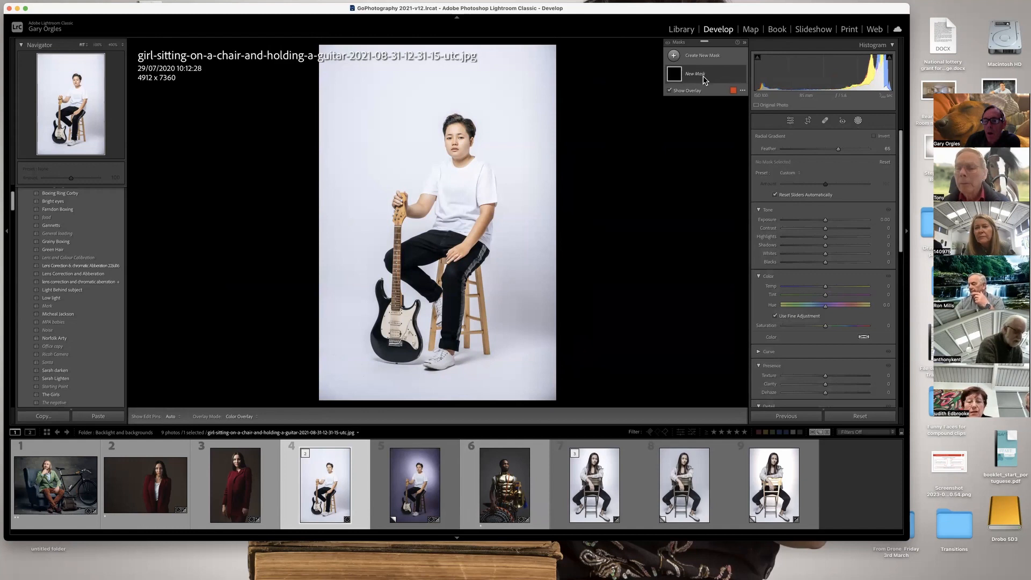
left_click(706, 75)
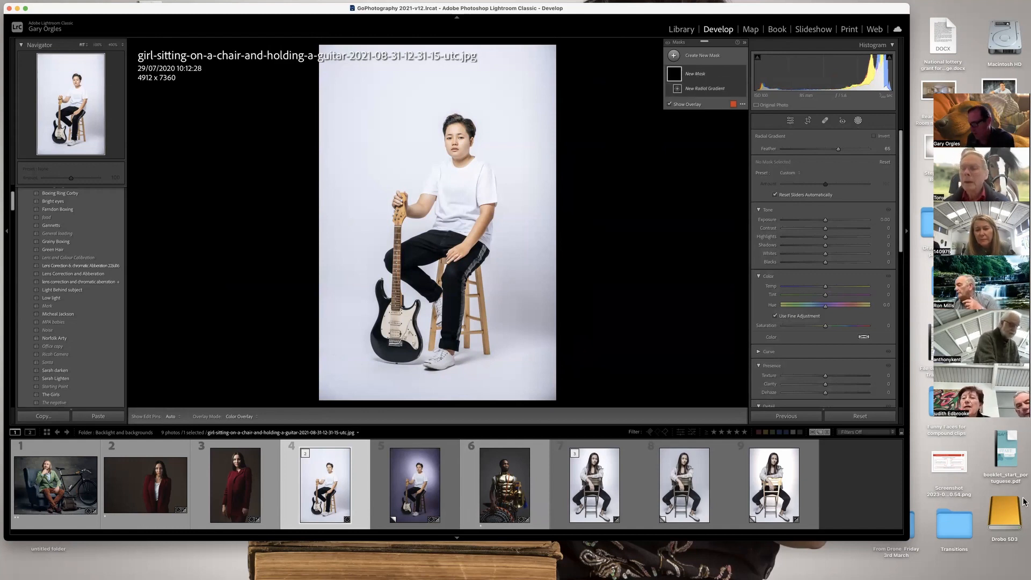
mouse_move(1023, 3)
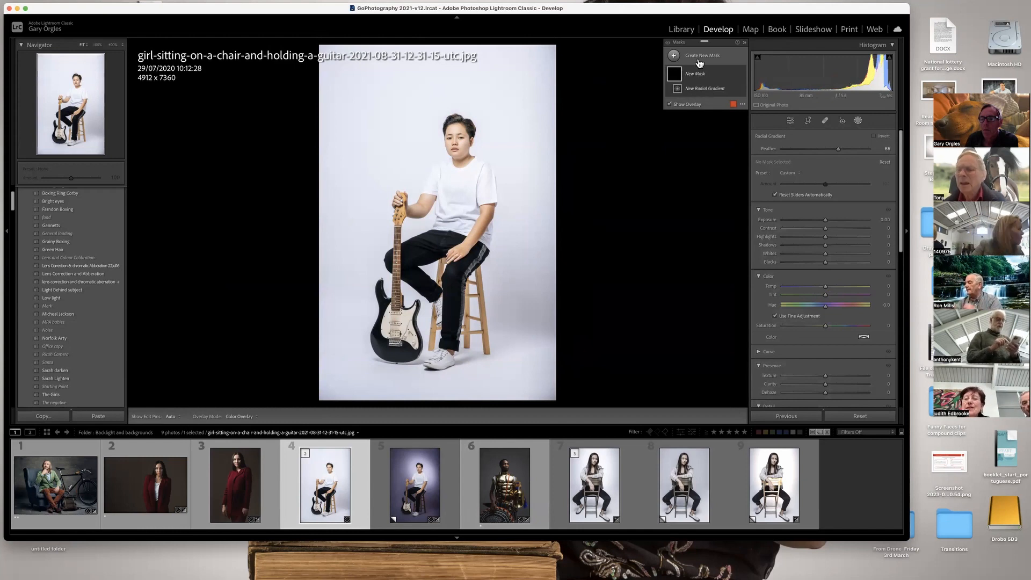
left_click(684, 74)
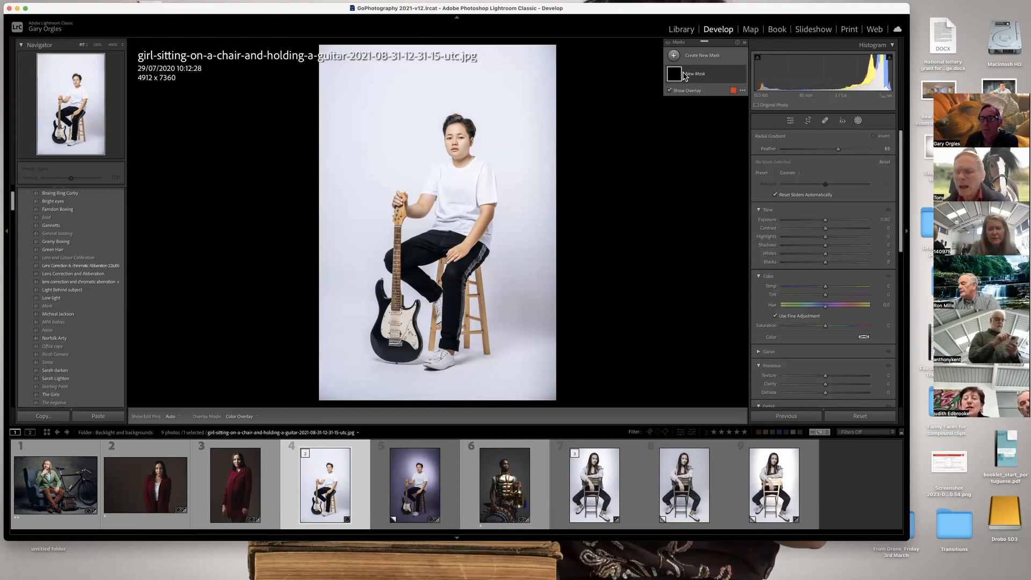
left_click(680, 75)
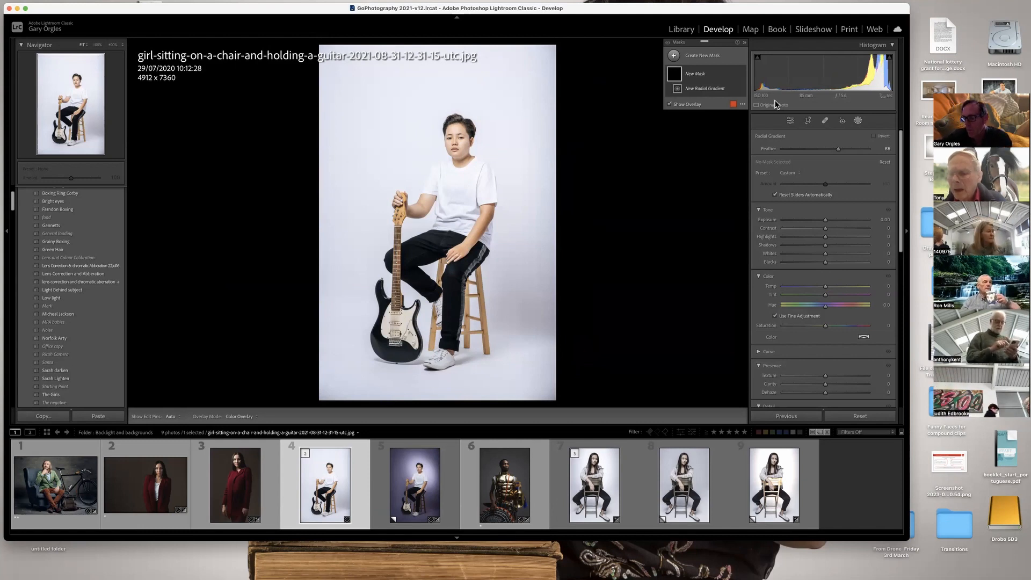
right_click(687, 139)
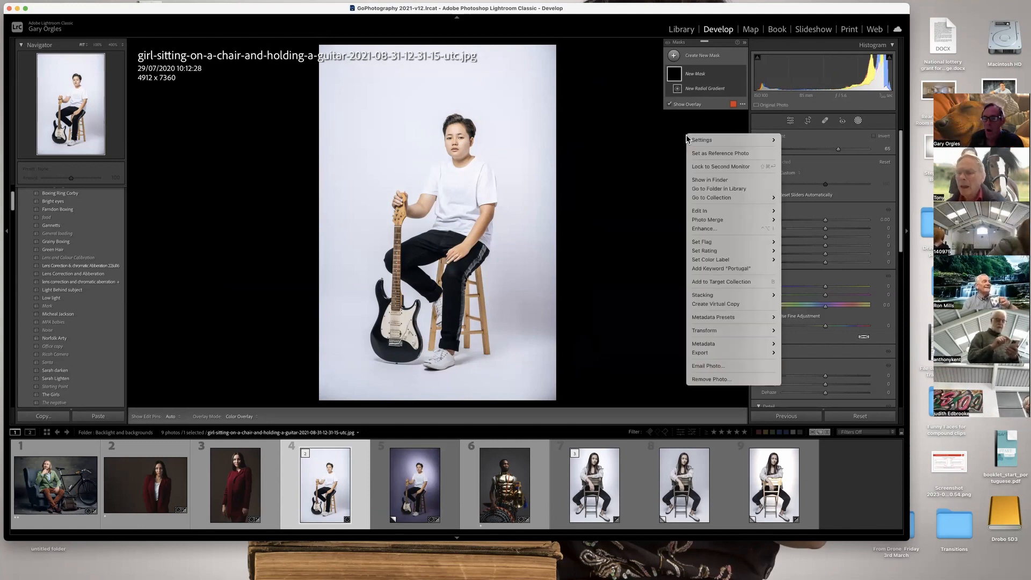
left_click(664, 143)
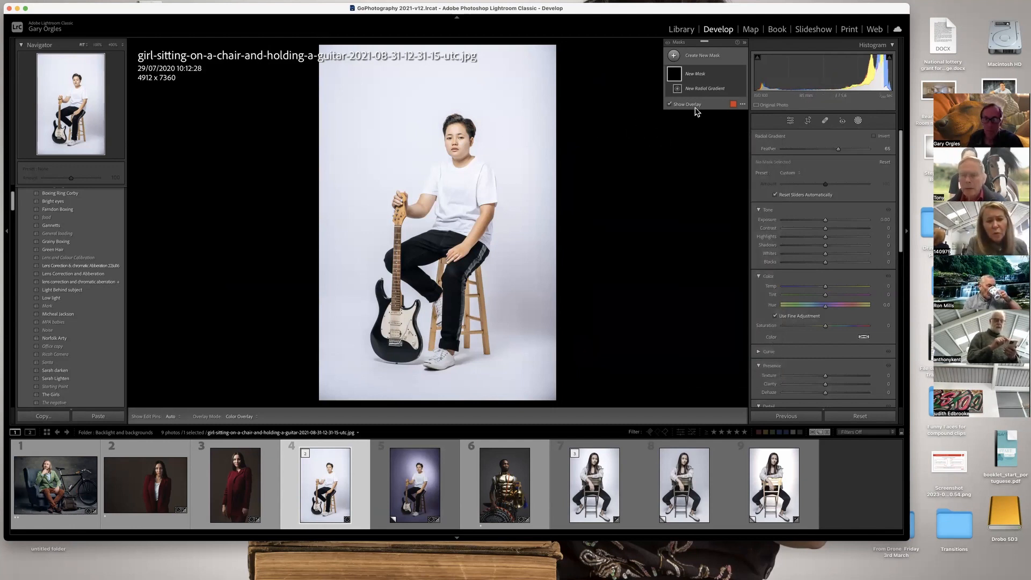
key("Escape")
left_click(858, 122)
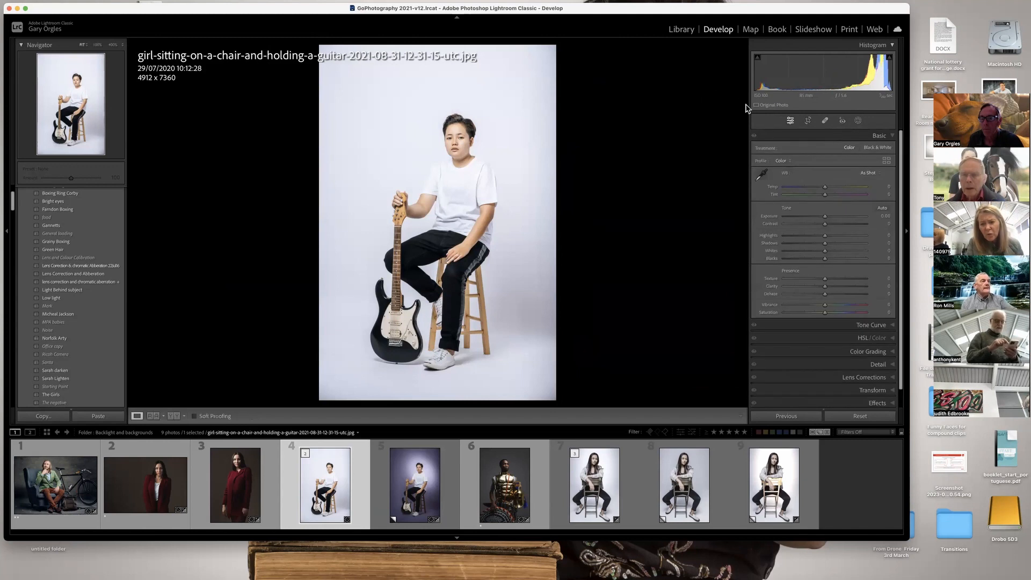
left_click(856, 122)
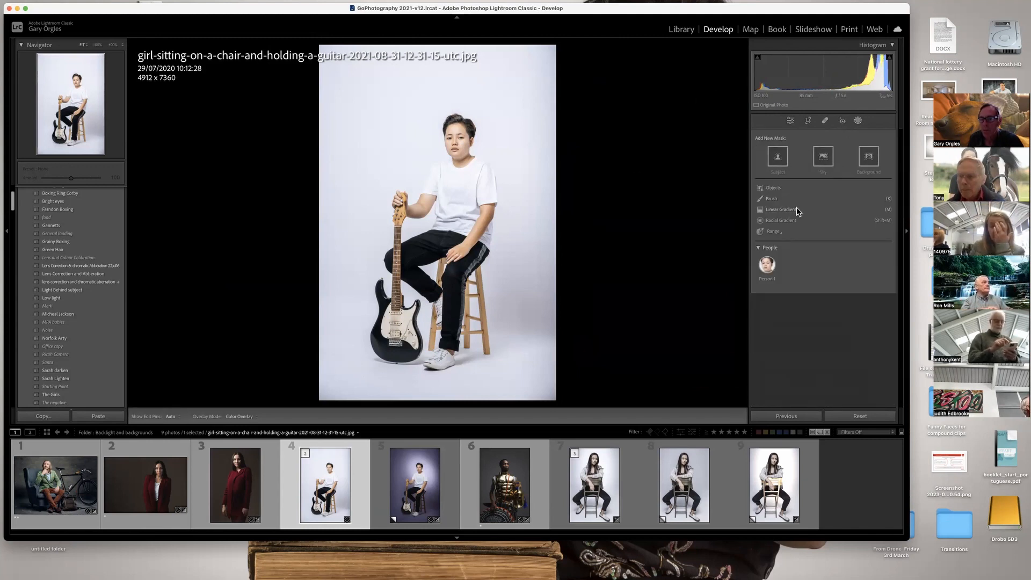
left_click(785, 220)
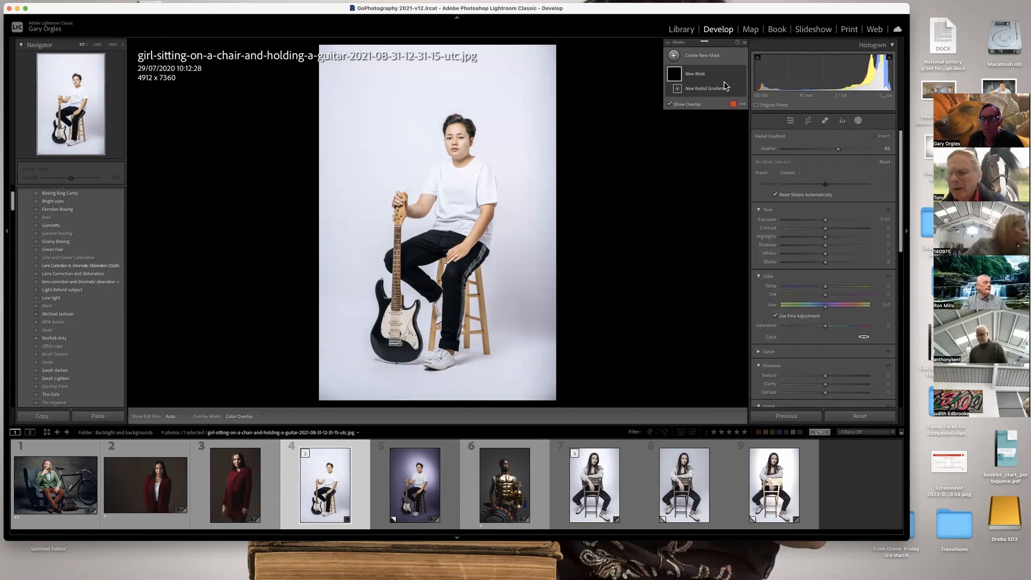
left_click(744, 42)
left_click(745, 43)
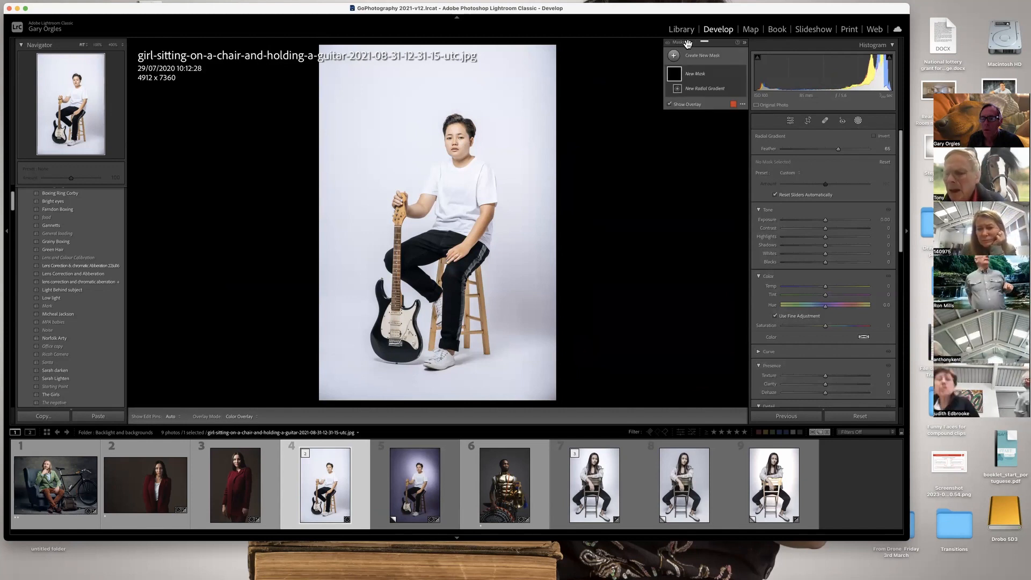
Try a Sky mask on the guitar photo and delete it.
left_click(682, 56)
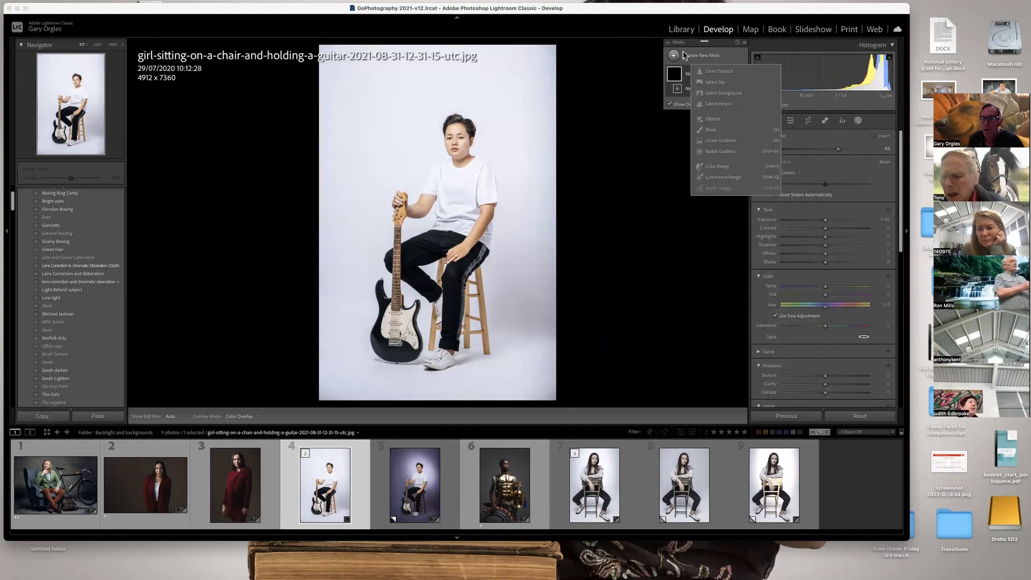
left_click(697, 88)
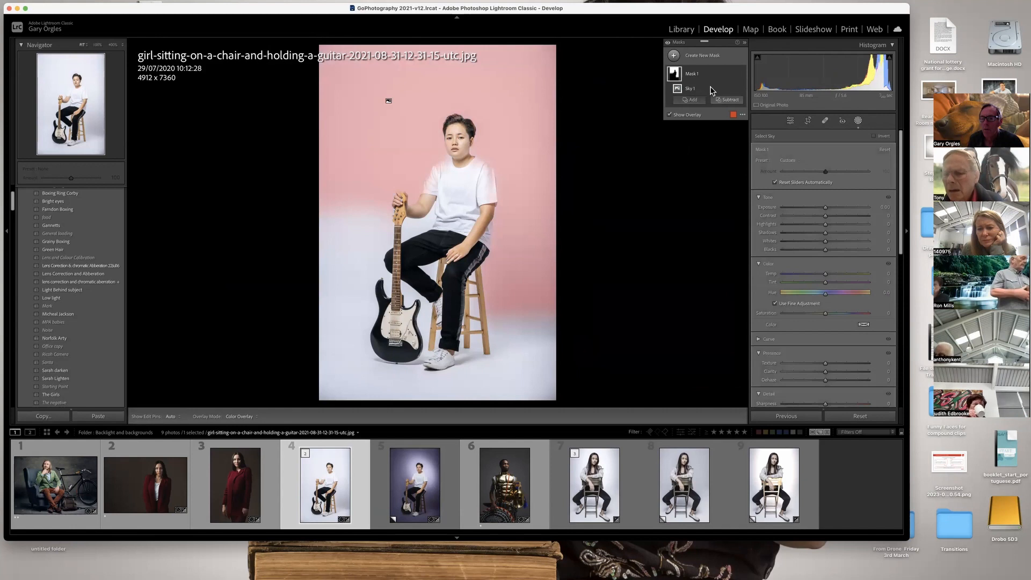
right_click(709, 80)
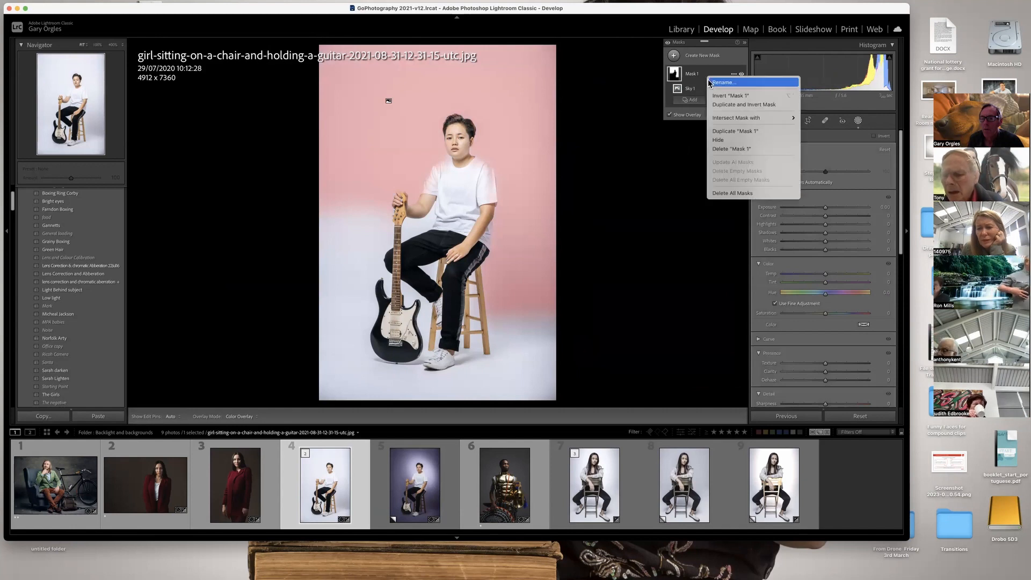
left_click(726, 149)
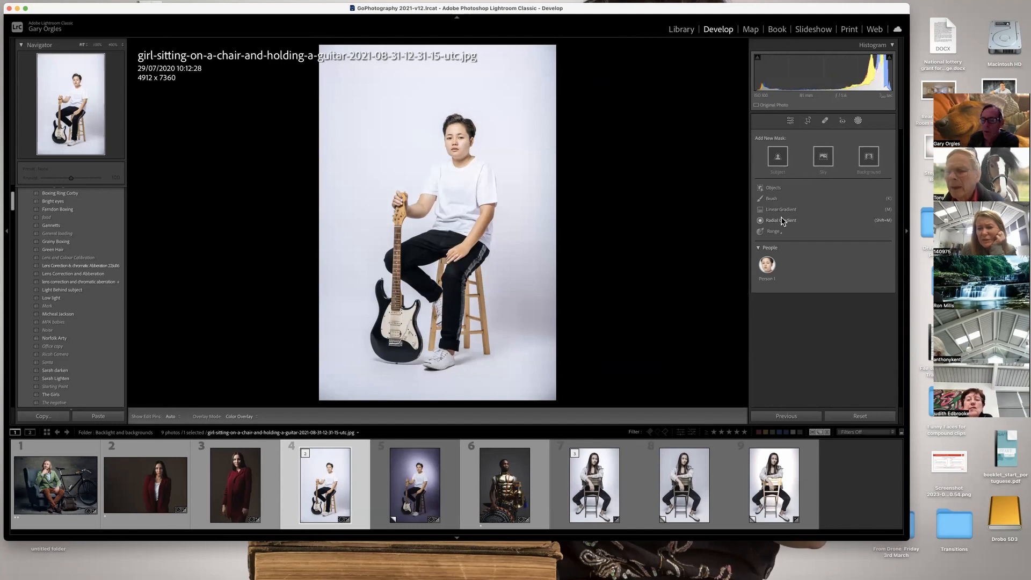
Add a Background mask to the guitar photo and lower its exposure to about -1.73.
left_click(869, 158)
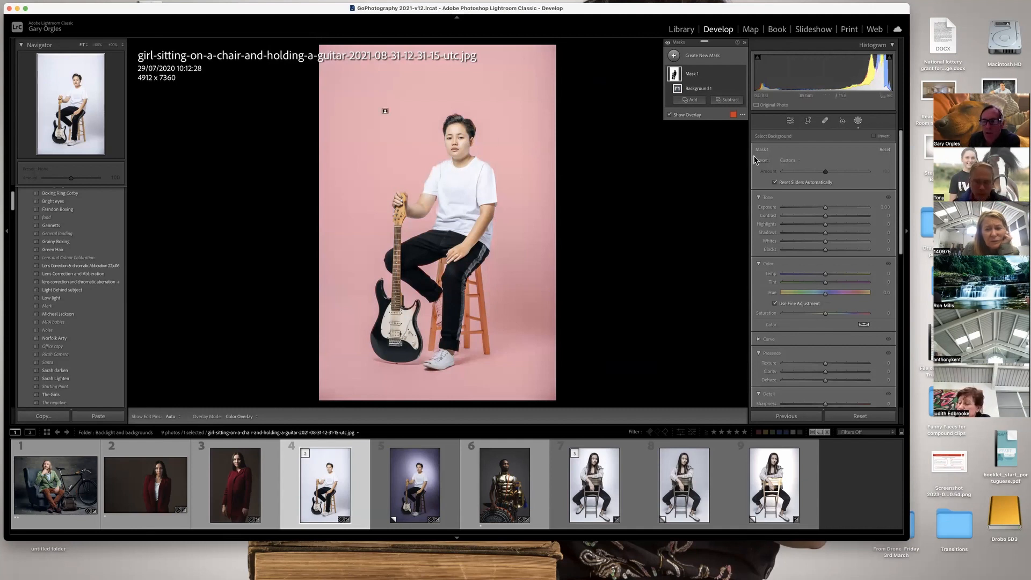
left_click_drag(826, 207, 812, 211)
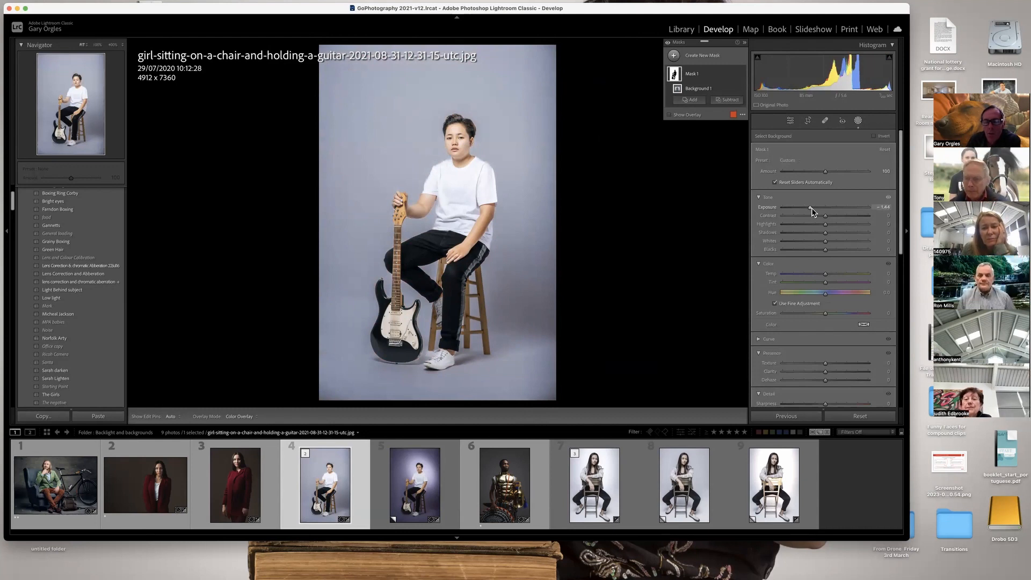
left_click_drag(812, 211, 809, 212)
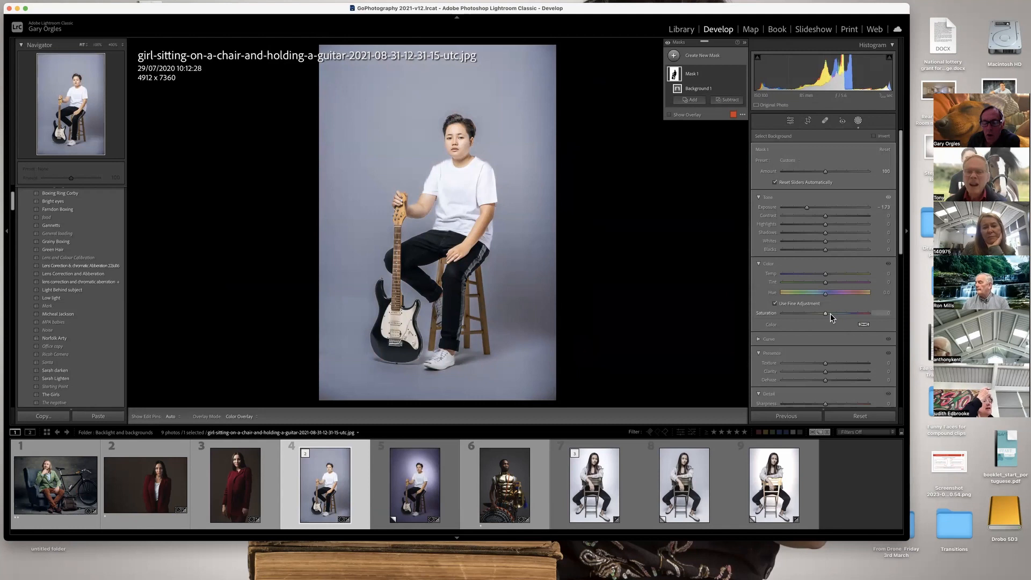
Tint the masked background blue with hue 205 and saturation 97, and close the colour picker.
left_click(863, 326)
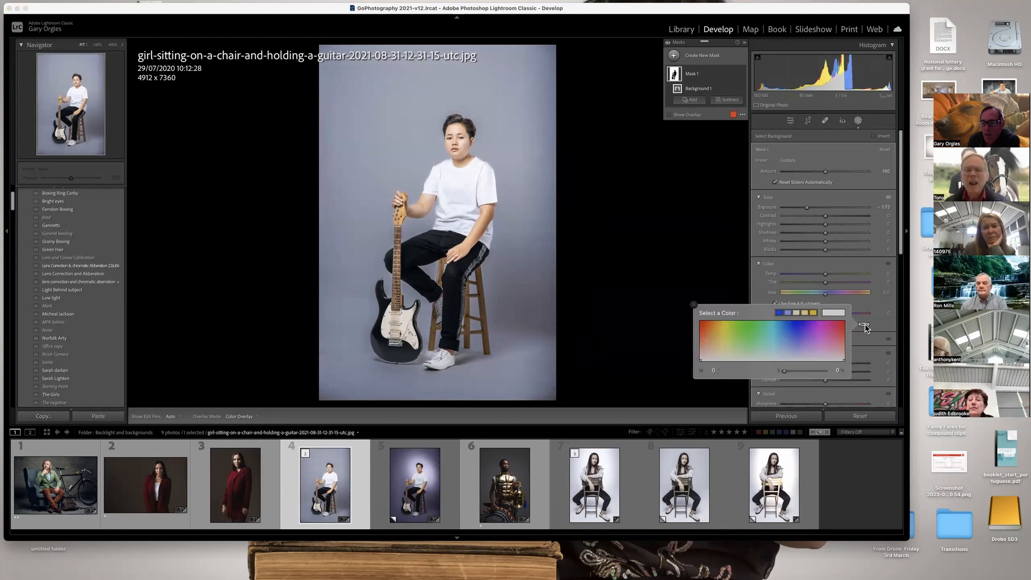
left_click(813, 322)
left_click_drag(813, 323, 782, 322)
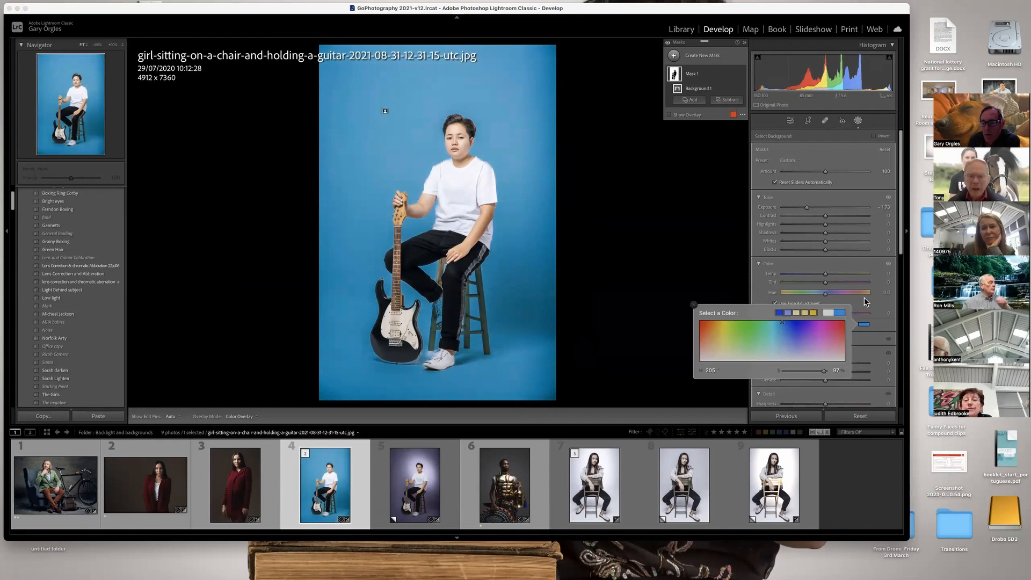
left_click(864, 326)
left_click(865, 326)
left_click(864, 326)
left_click(865, 326)
left_click(865, 326)
left_click(864, 326)
left_click(865, 326)
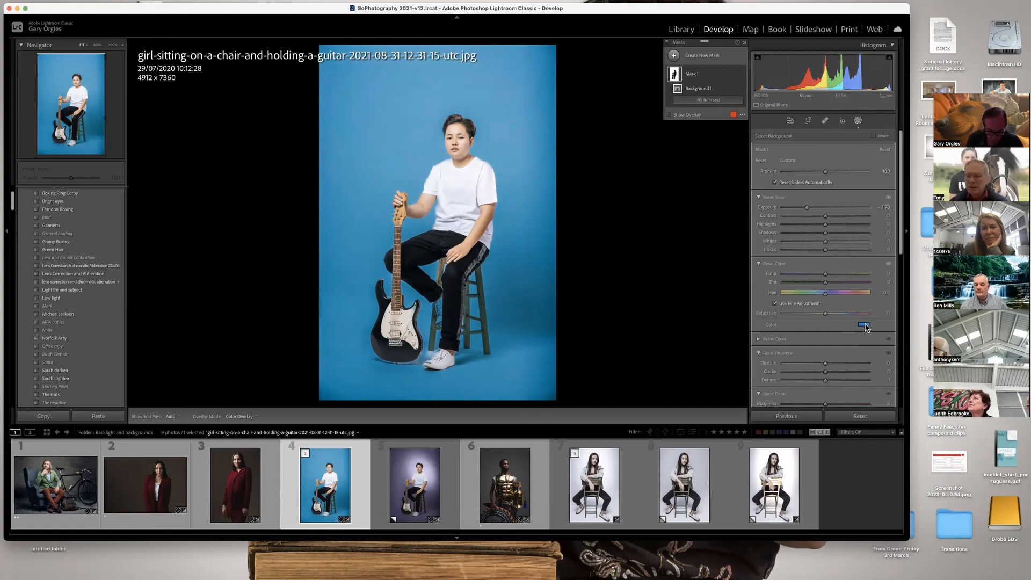
key("alt")
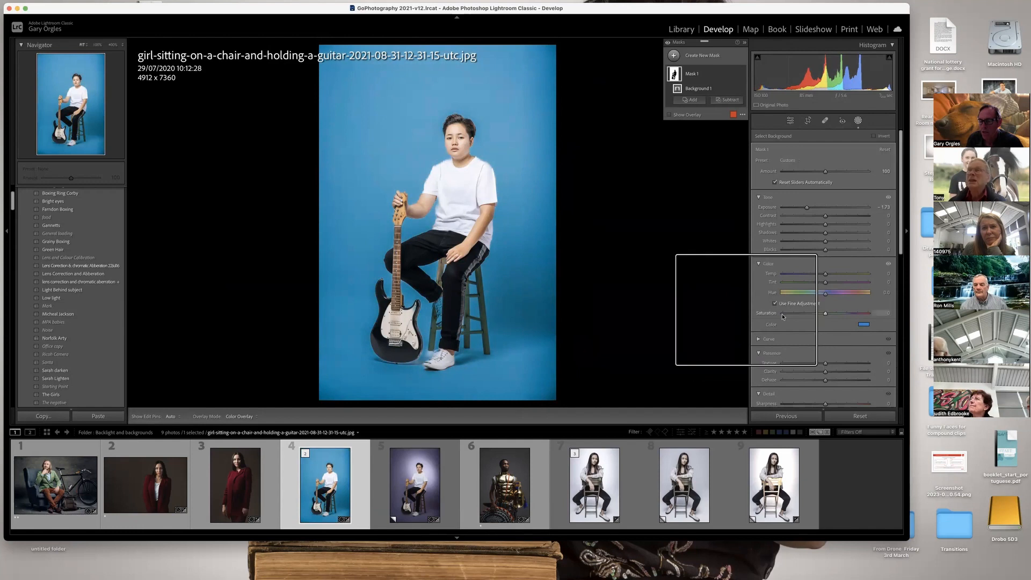
Inspect the background mask's tint in the colour picker and close it.
left_click(868, 325)
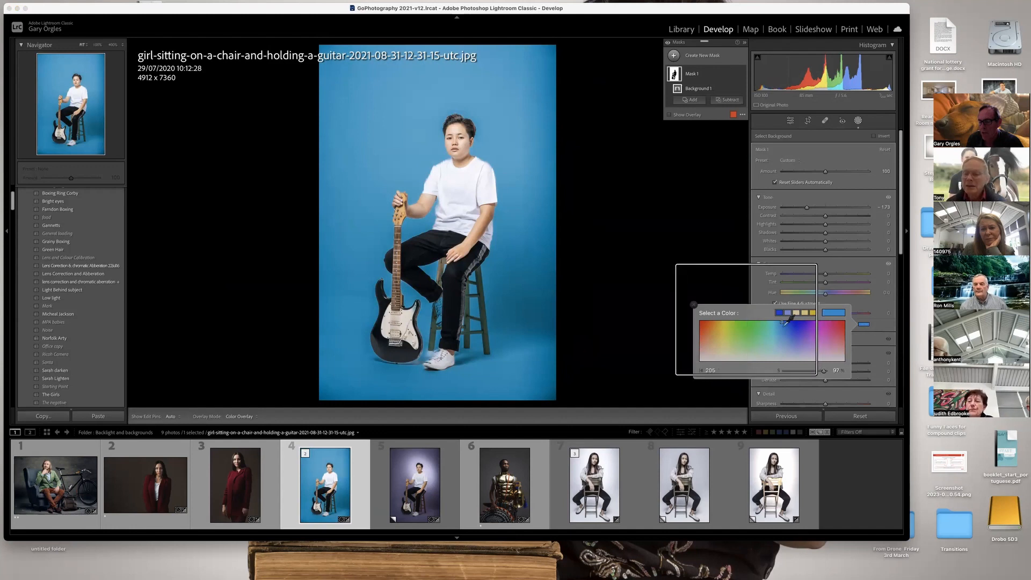
key("alt")
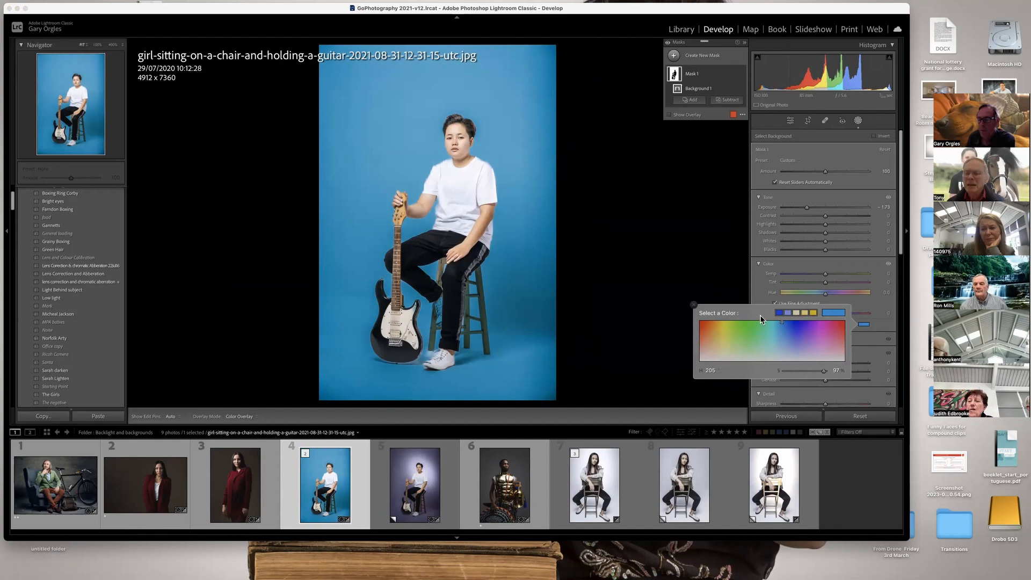
left_click(694, 304)
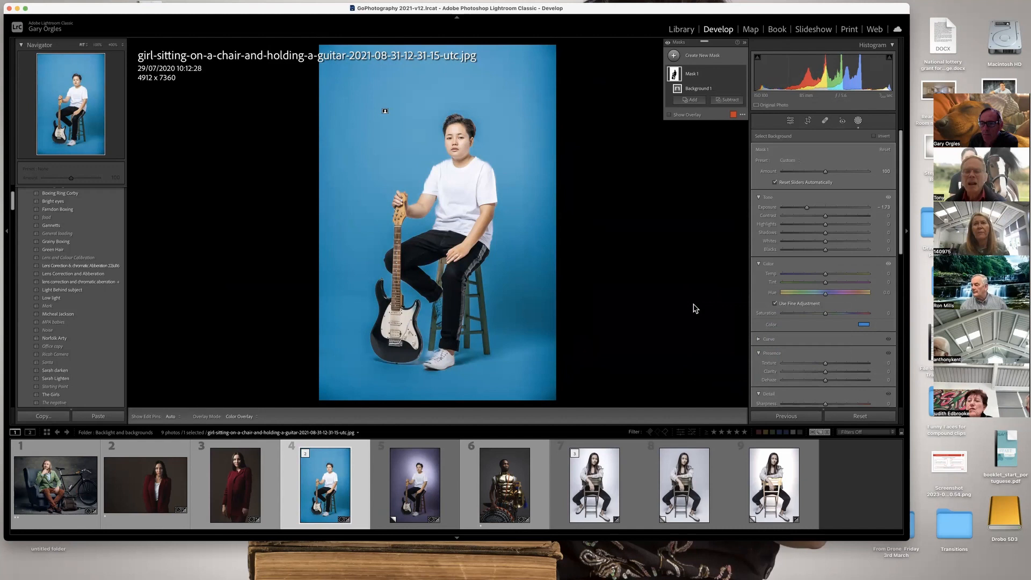
Lower the background mask's highlights to about -21 and compare the photo with the mask hidden and shown.
mouse_move(825, 225)
left_mouse_down()
mouse_move(795, 225)
mouse_move(814, 222)
left_mouse_up()
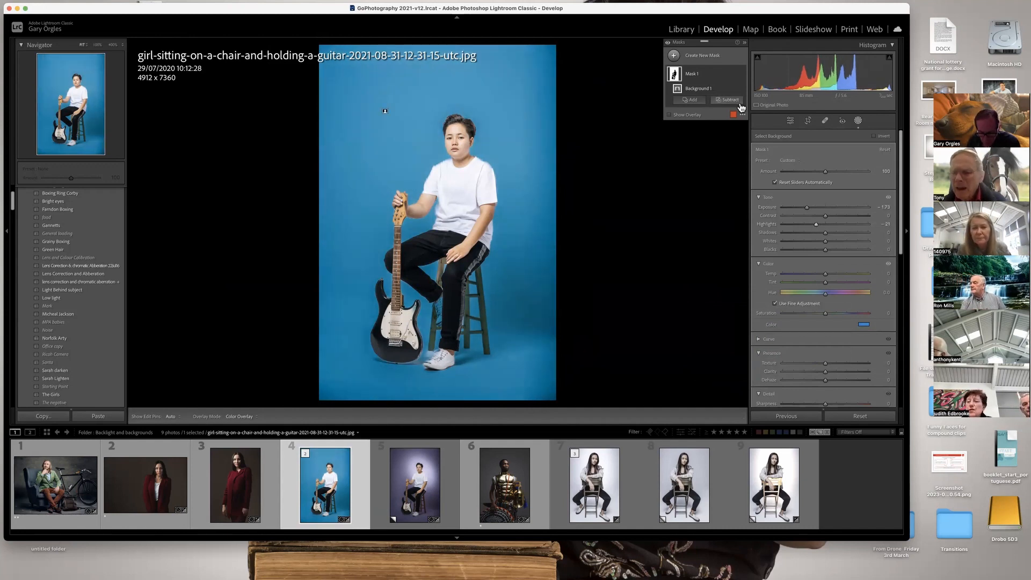
key("XF86AudioRaiseVolume")
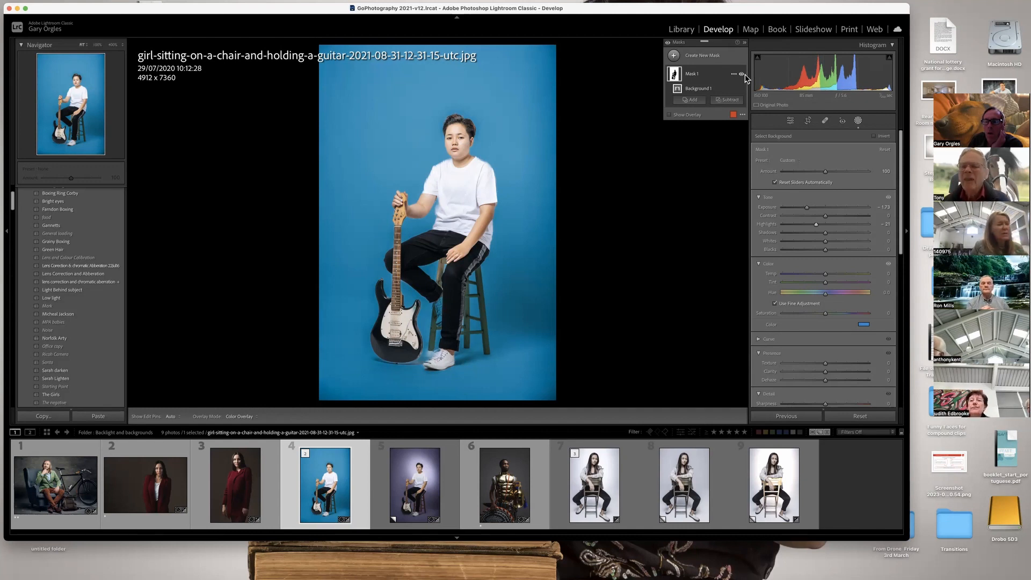
left_click(742, 75)
left_click(741, 74)
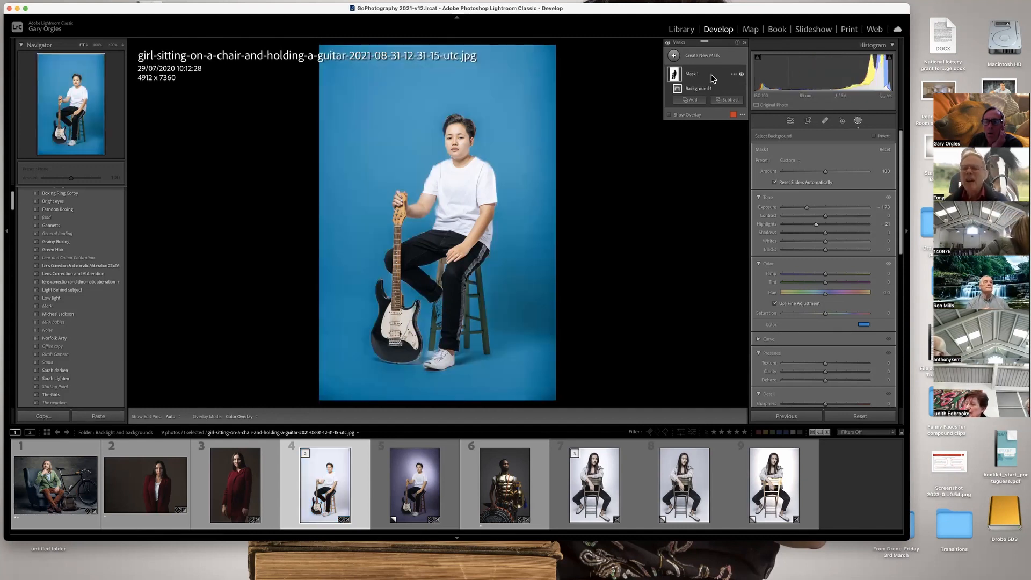
right_click(710, 79)
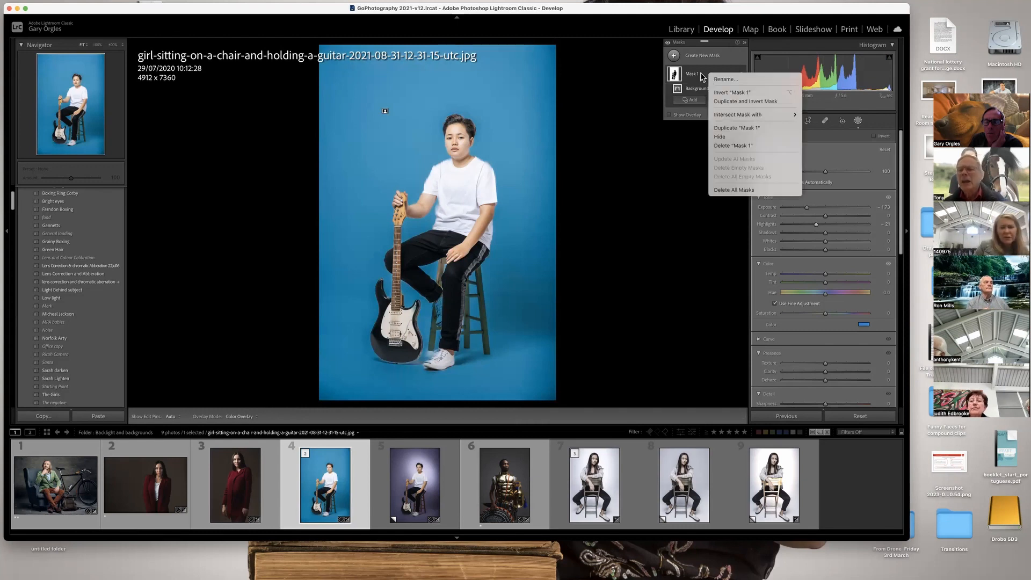
left_click(699, 73)
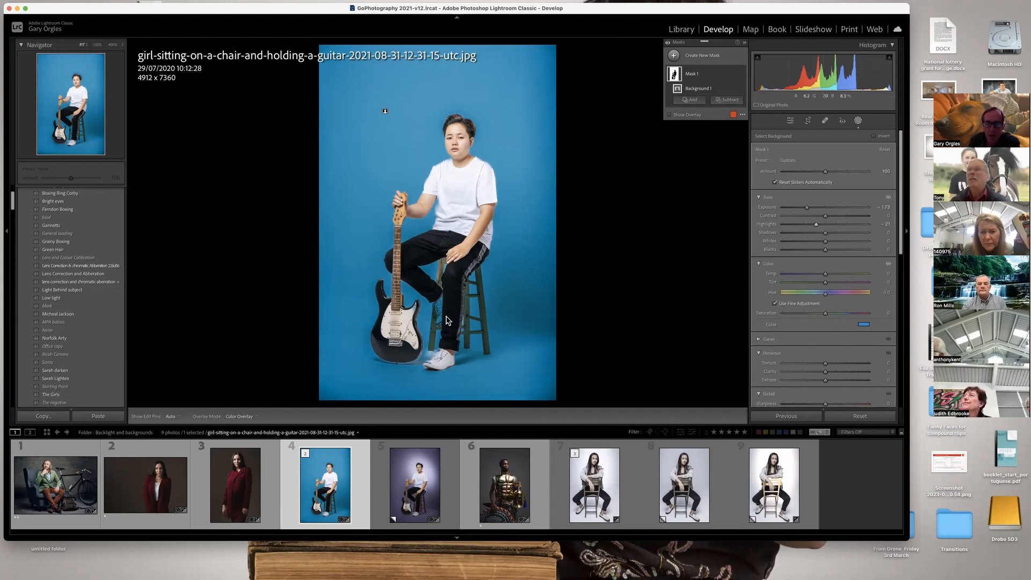
Subtract from the background mask with a smaller brush, painting over the raised shoe and the front shoe.
left_click(721, 102)
left_click(738, 185)
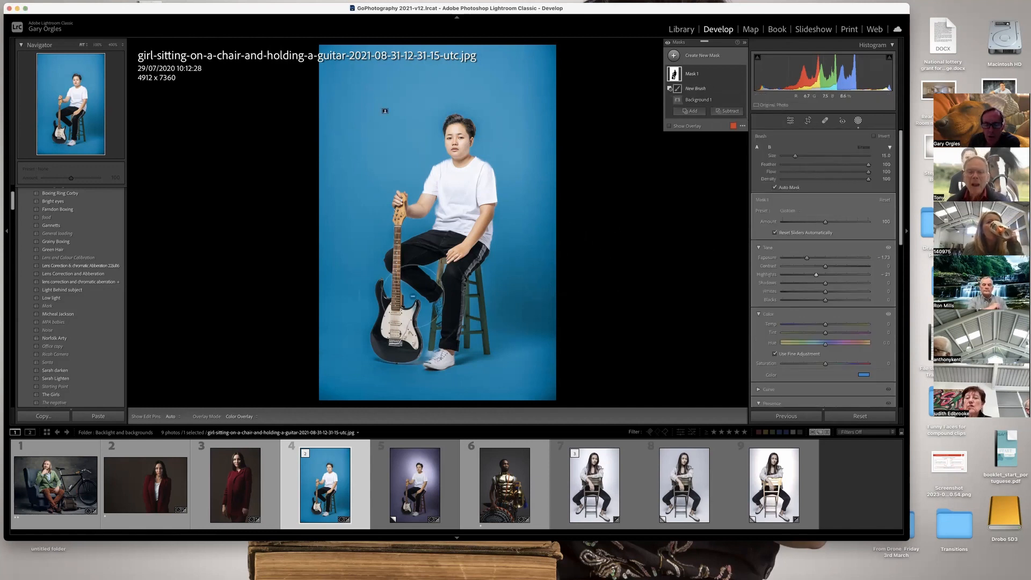
key("bracketleft")
key("bracketleft")
key("bracketleft")
key("bracketleft")
key("bracketleft")
key("bracketleft")
key("bracketleft")
key("bracketleft")
key("bracketleft")
key("bracketleft")
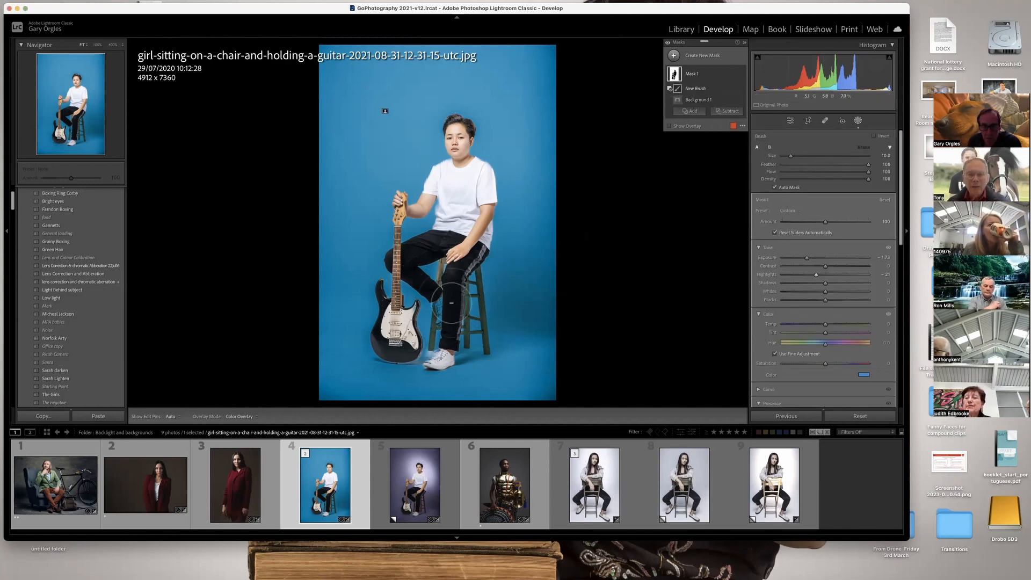
key("bracketright")
mouse_move(439, 301)
left_mouse_down()
mouse_move(440, 318)
mouse_move(435, 301)
left_mouse_up()
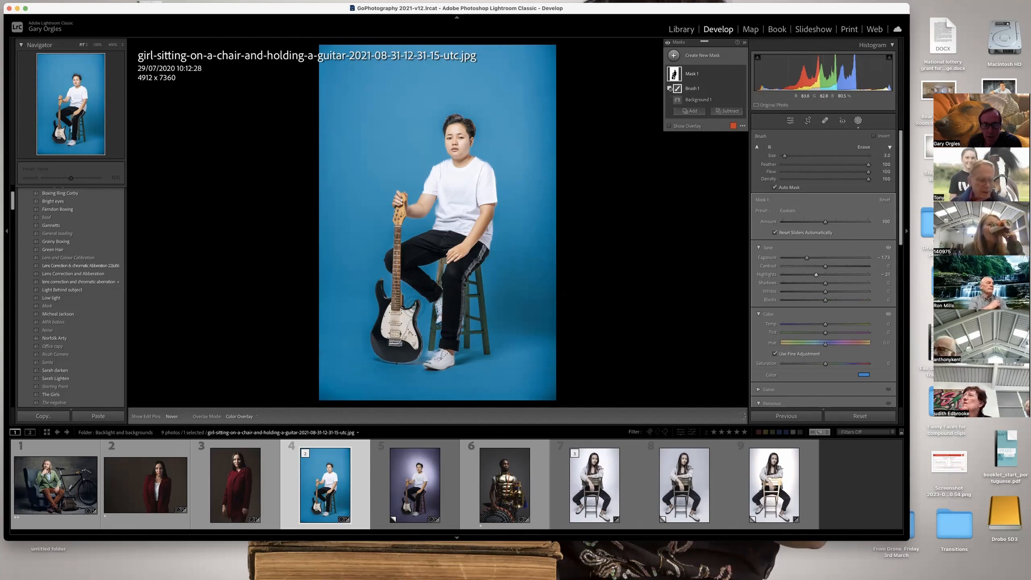
key("h")
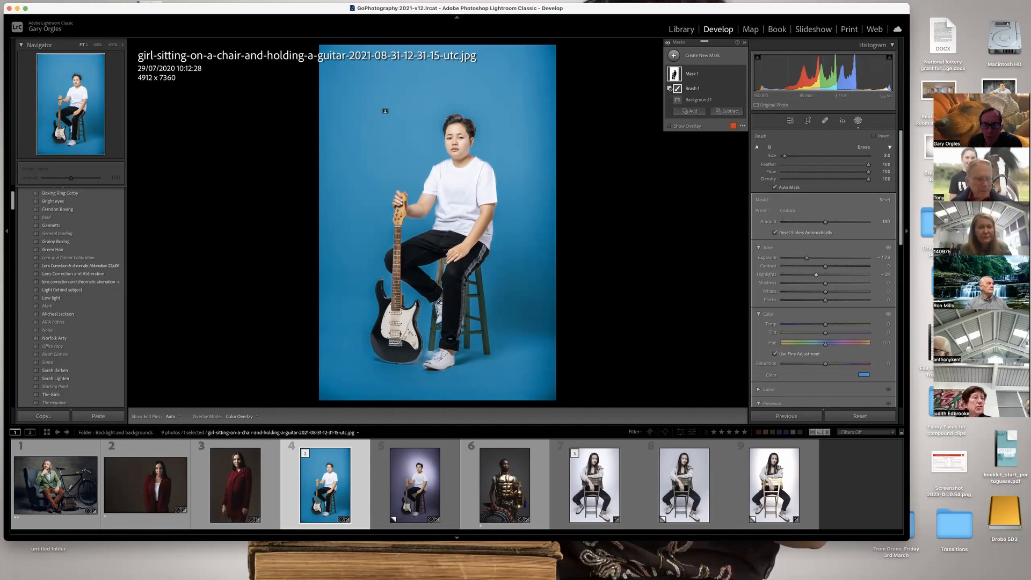
left_click_drag(435, 359, 430, 355)
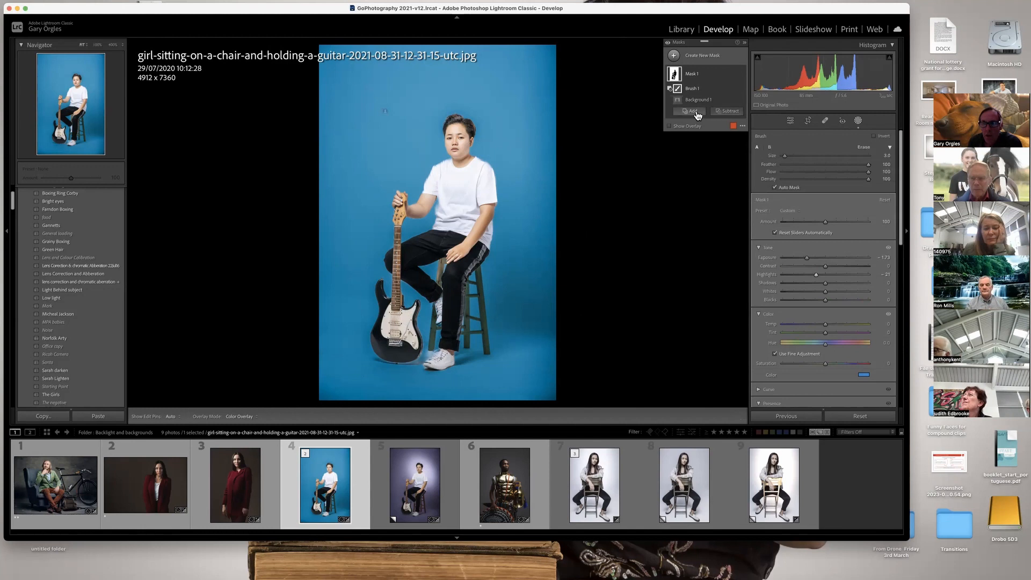
Add a brush to the background mask and paint the backdrop between the guitar body and the front shoe back in.
left_click(697, 111)
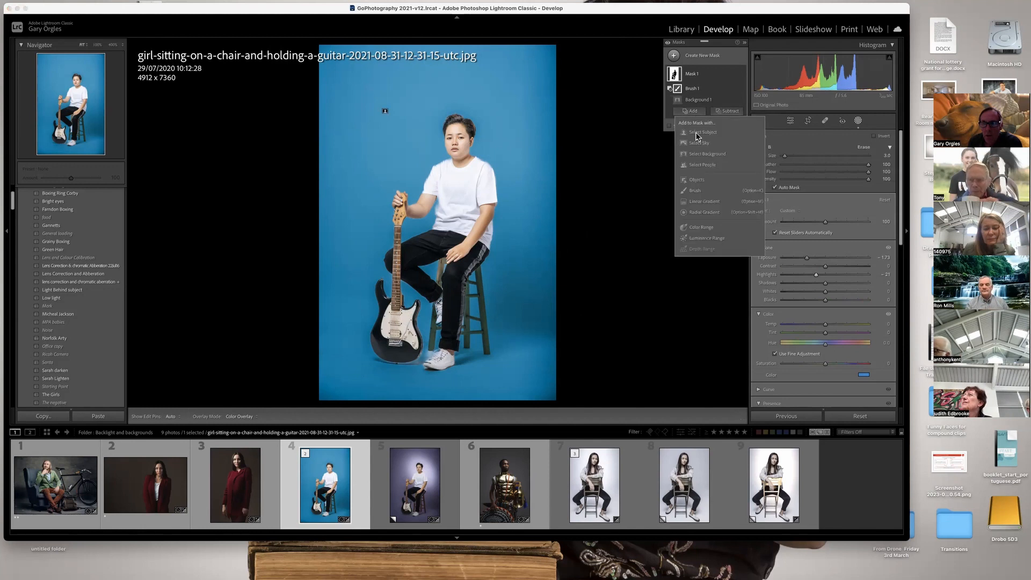
left_click(700, 188)
mouse_move(424, 354)
left_mouse_down()
mouse_move(434, 359)
mouse_move(424, 357)
left_mouse_up()
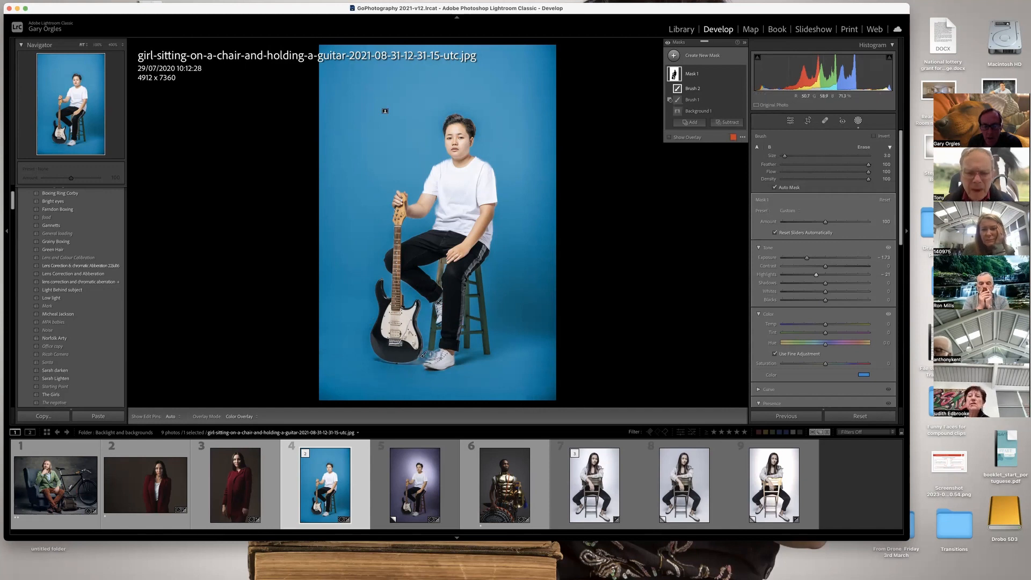
mouse_move(426, 359)
left_mouse_down()
mouse_move(414, 369)
mouse_move(423, 378)
mouse_move(434, 377)
mouse_move(430, 368)
left_mouse_up()
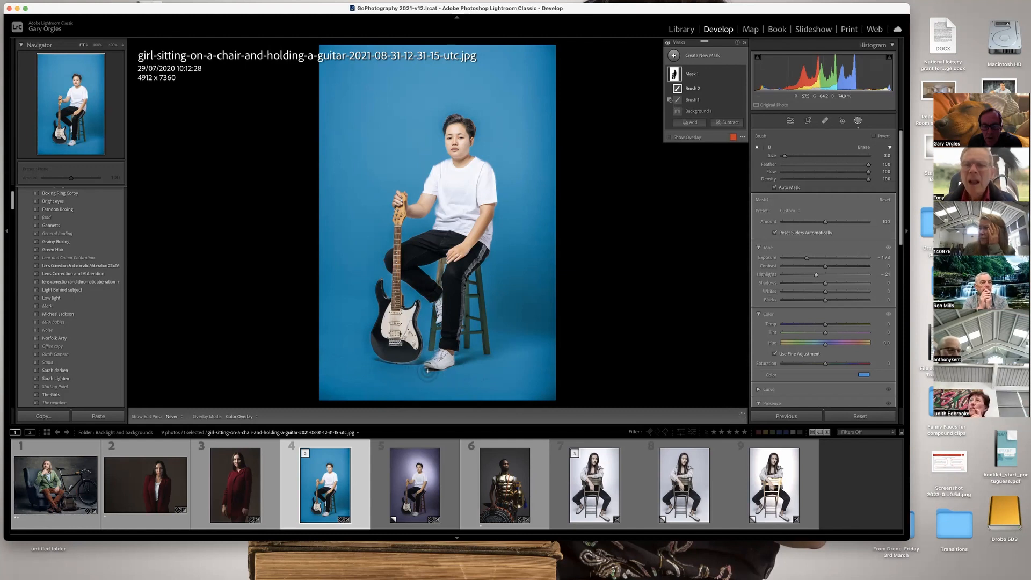
Refine the mask edges, subtracting over the front shoe and shirt shoulder with the first brush and adding beside the neck with the second.
left_click(692, 100)
left_click_drag(436, 359, 440, 358)
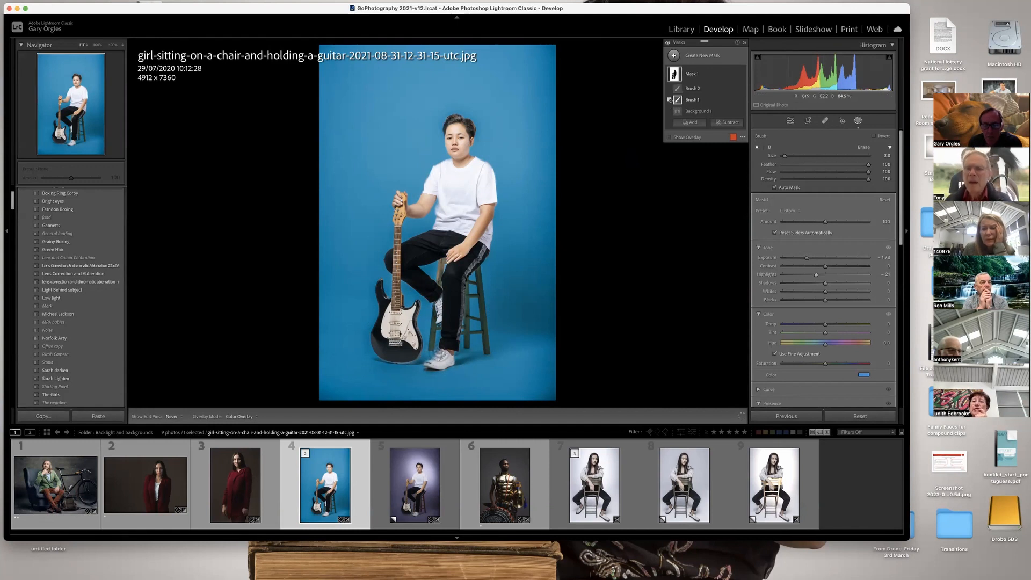
left_click_drag(437, 169, 448, 160)
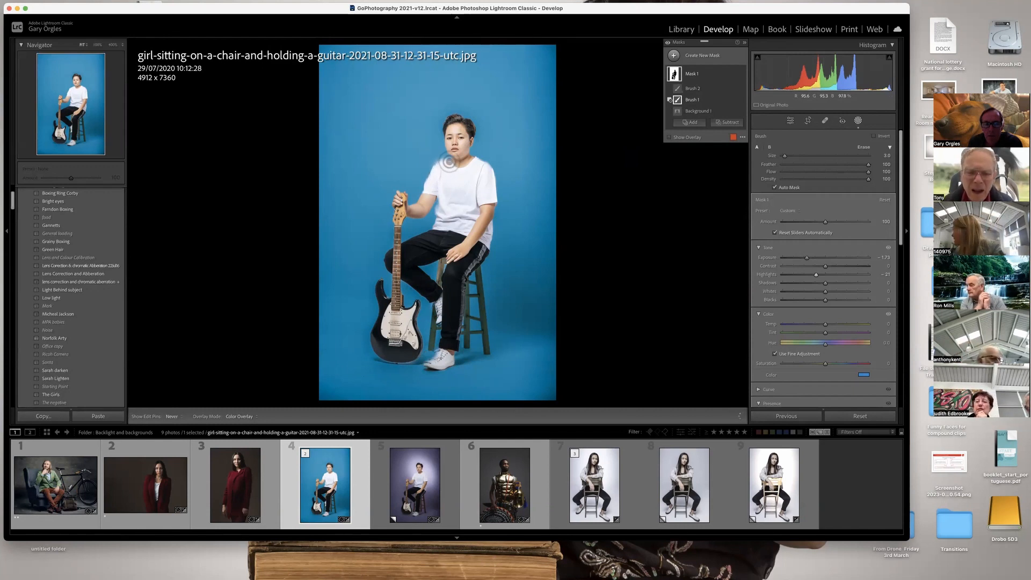
left_click(698, 89)
mouse_move(448, 152)
left_mouse_down()
mouse_move(428, 164)
mouse_move(446, 153)
left_mouse_up()
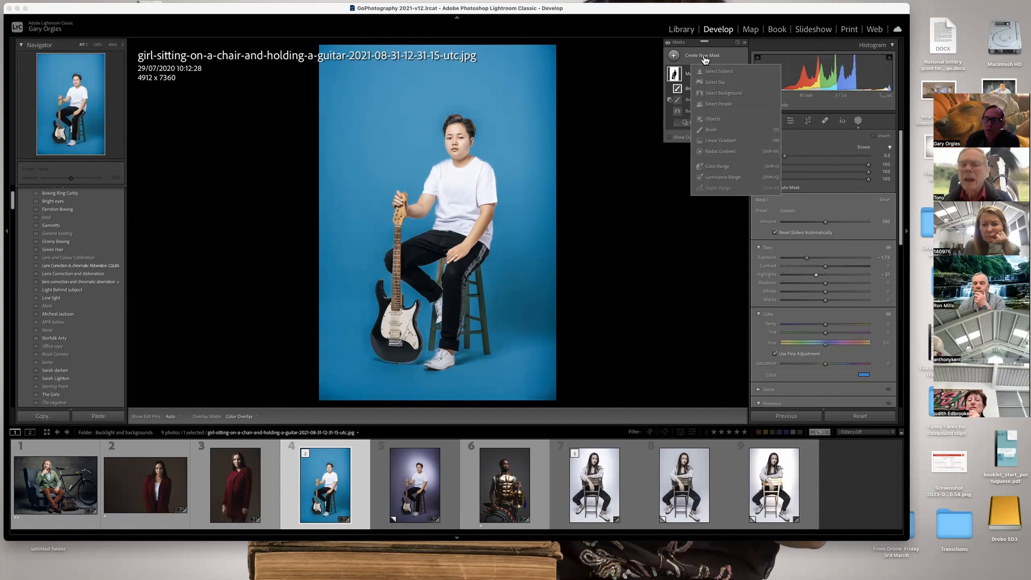
Create a radial gradient mask centred on the face, tilt and enlarge it around the upper body, and raise its exposure to about 2.04.
left_click(720, 151)
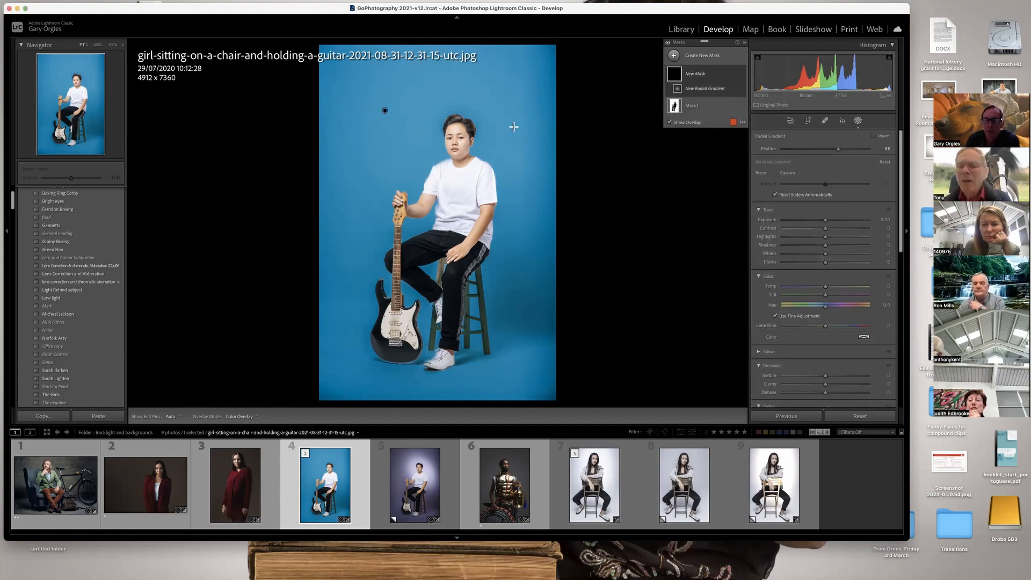
left_click_drag(424, 104, 500, 198)
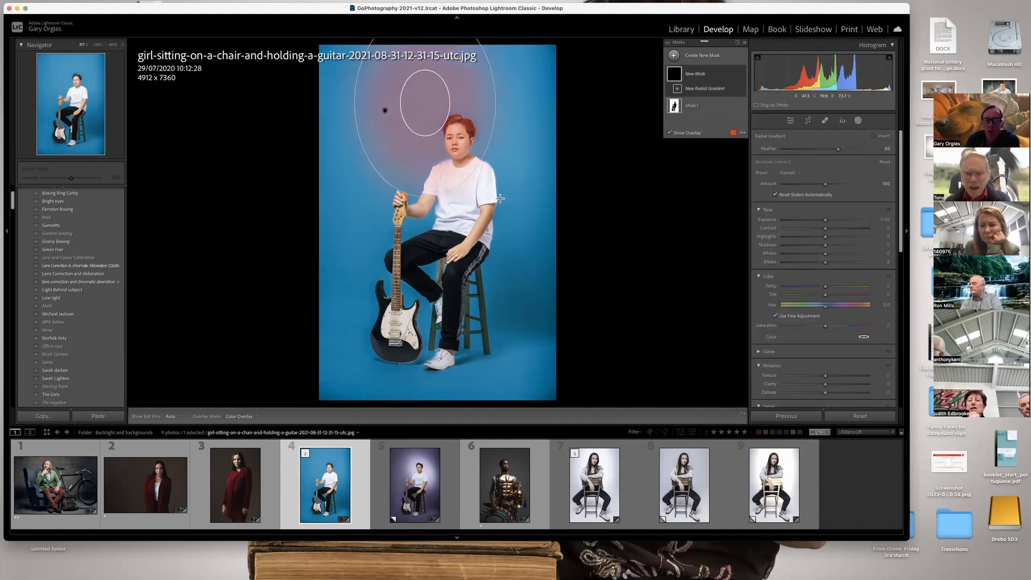
left_click_drag(422, 102, 451, 138)
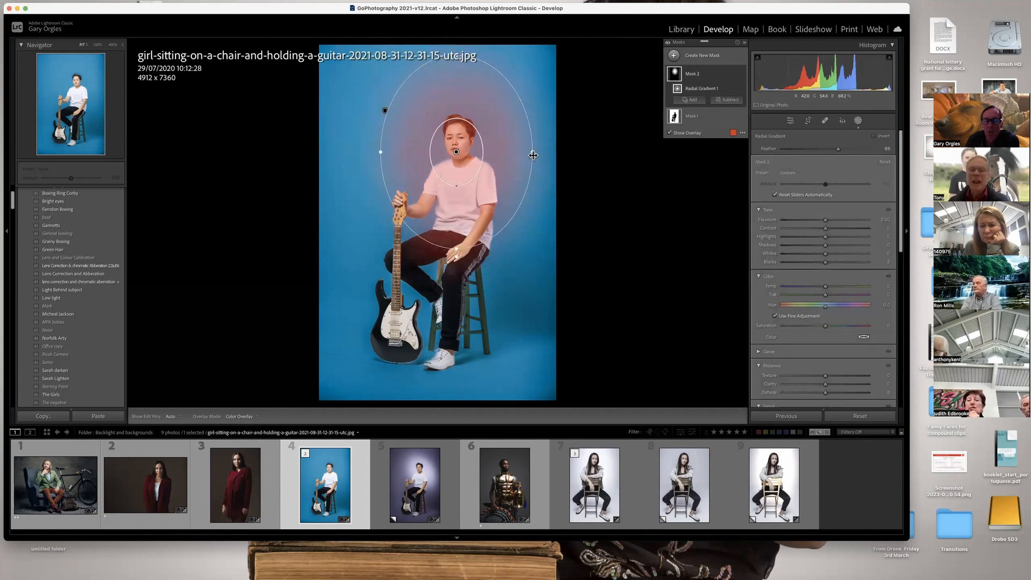
left_click_drag(503, 258, 536, 236)
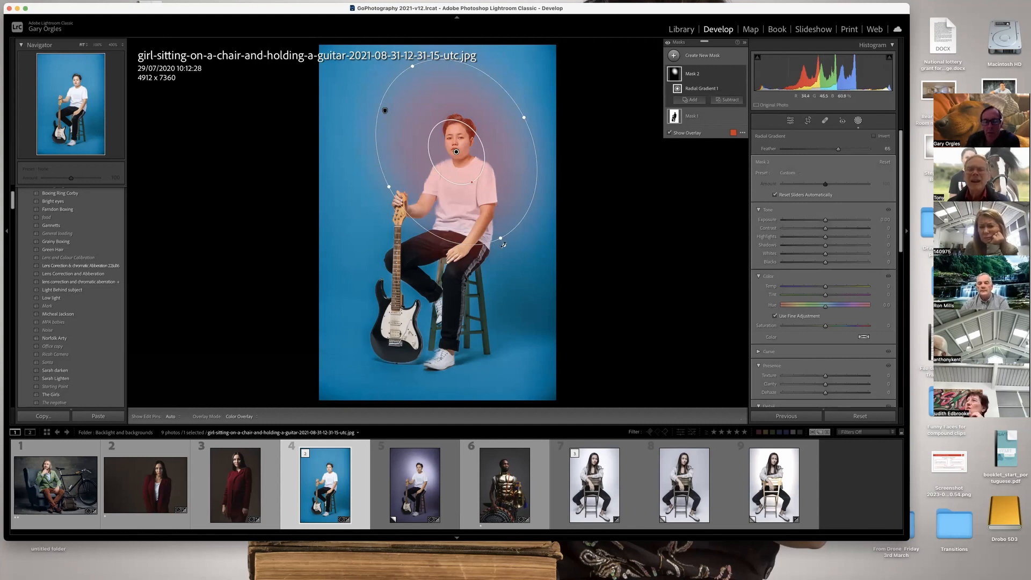
left_click_drag(505, 245, 512, 258)
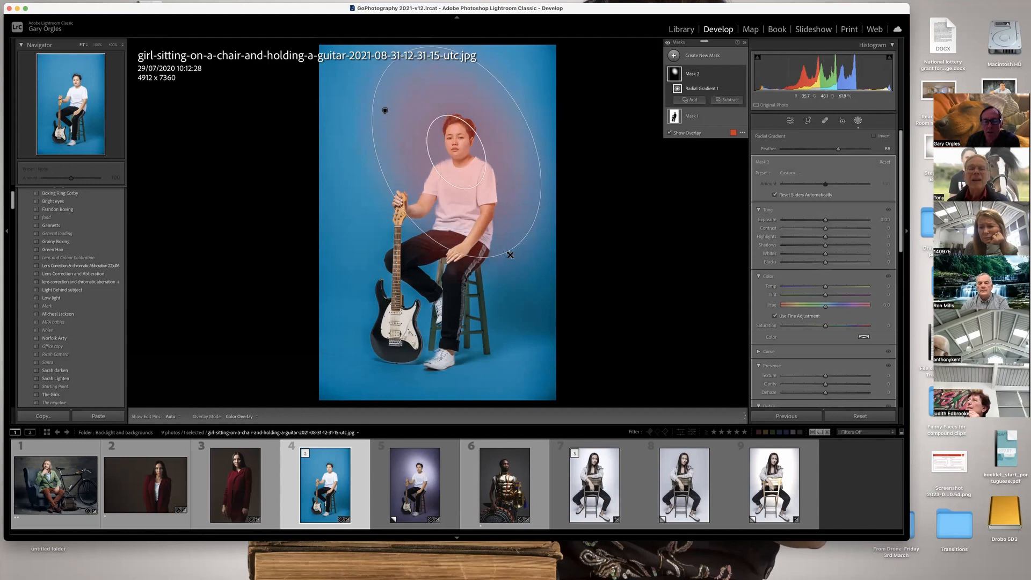
left_click_drag(388, 188, 382, 190)
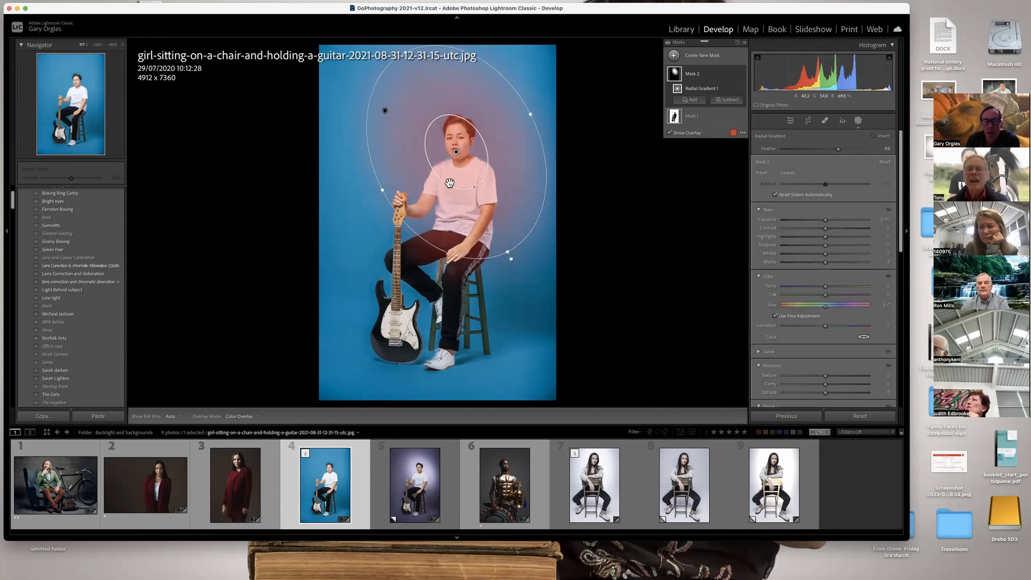
left_click_drag(523, 180, 522, 185)
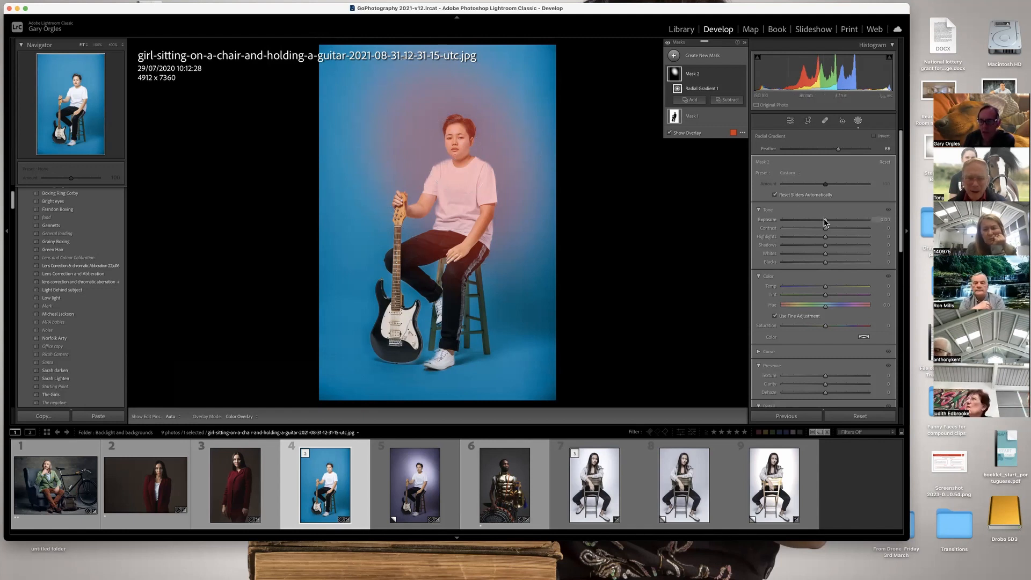
left_click_drag(826, 219, 848, 220)
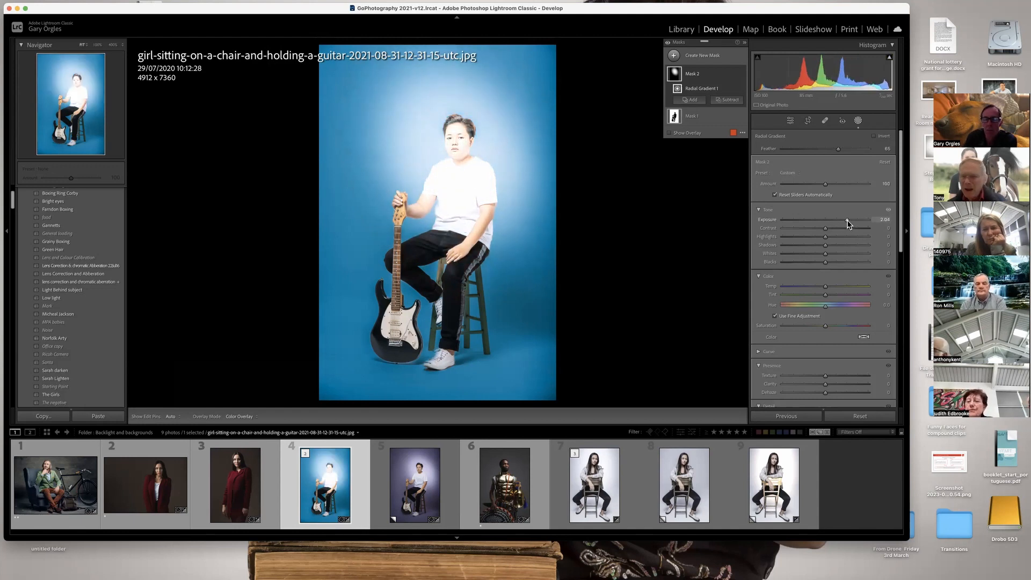
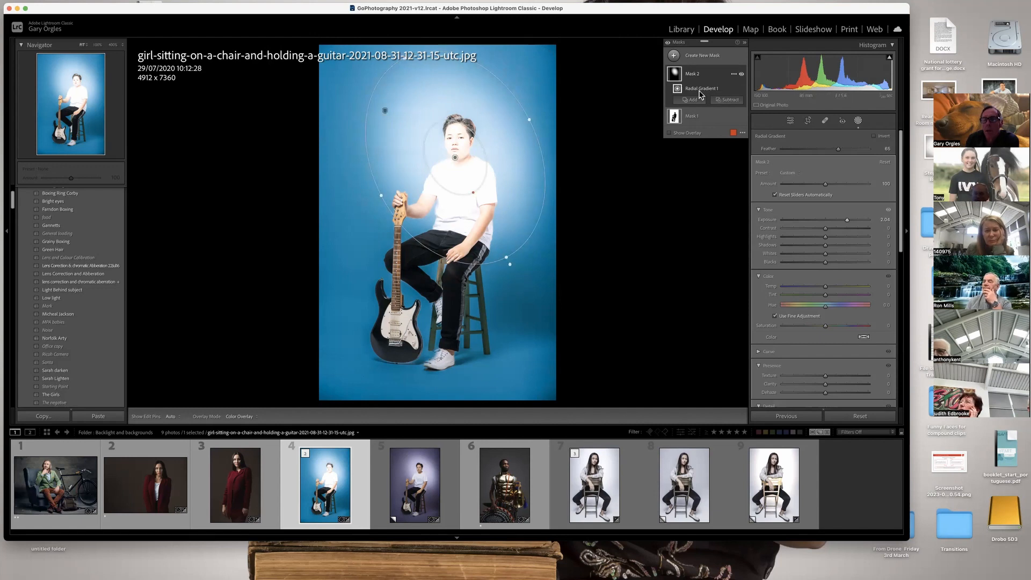
Subtract the automatically selected subject from the radial gradient mask and shift the gradient slightly up behind the head.
left_click(726, 100)
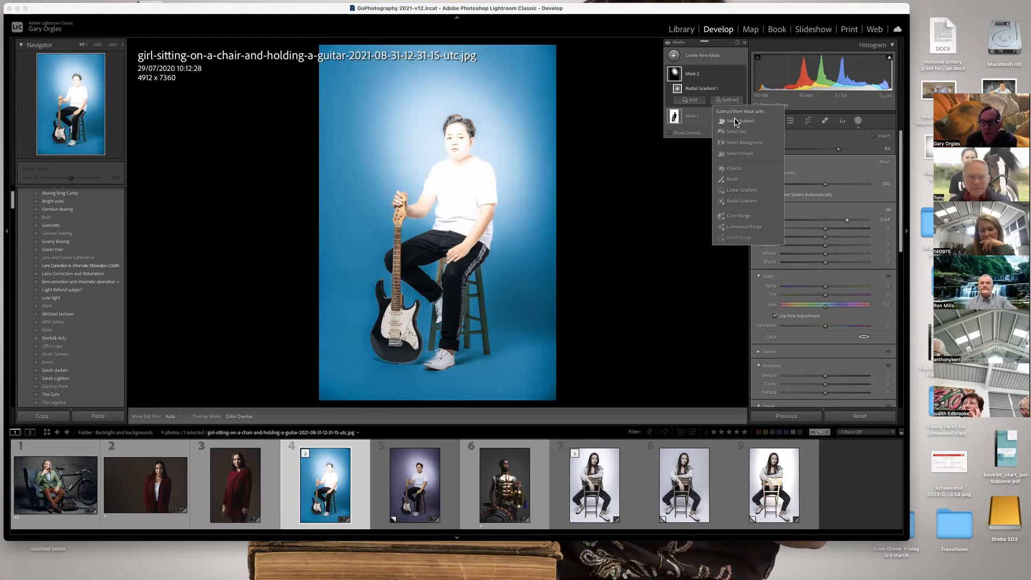
left_click(735, 119)
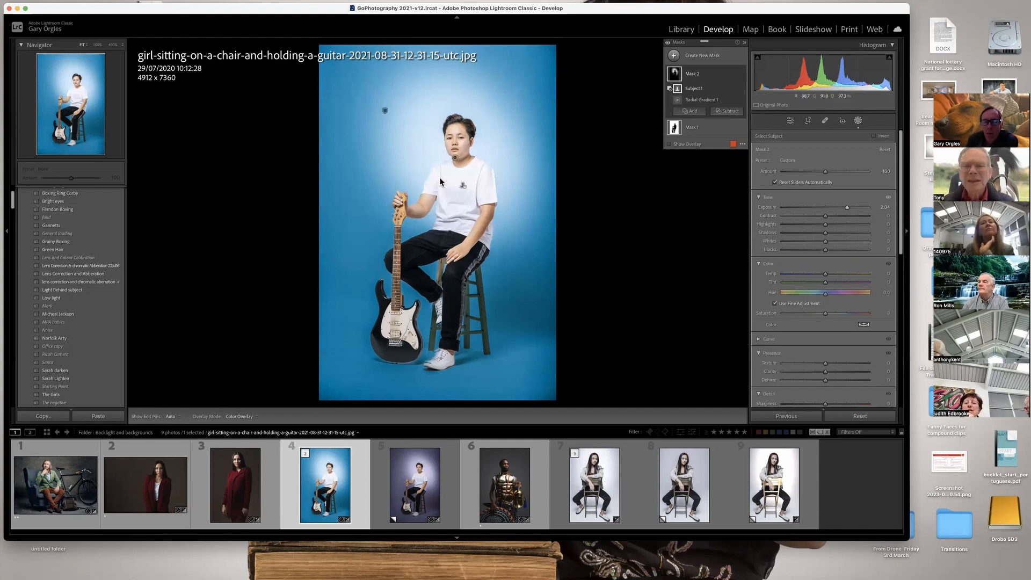
left_click(454, 161)
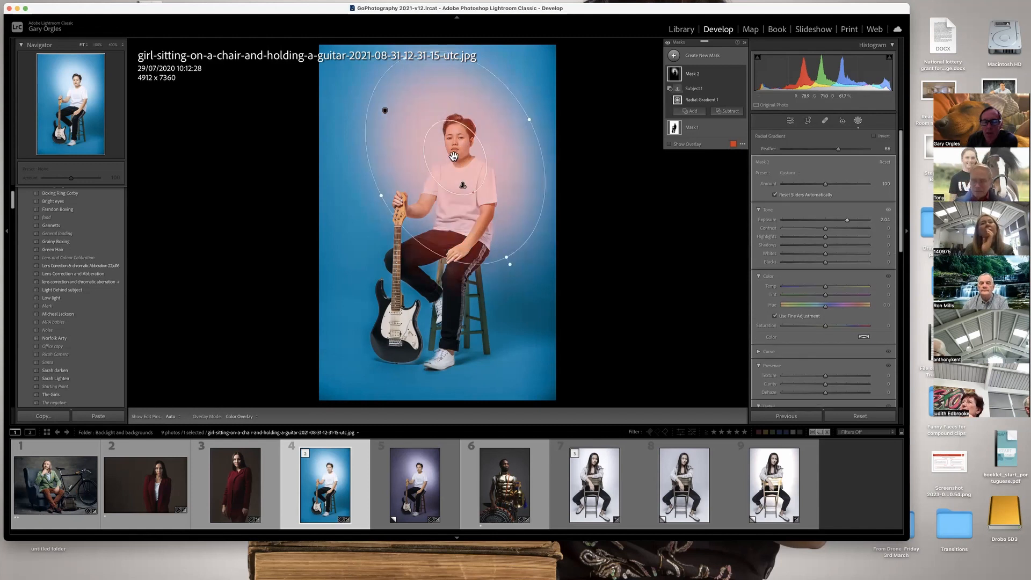
left_click_drag(435, 173, 455, 146)
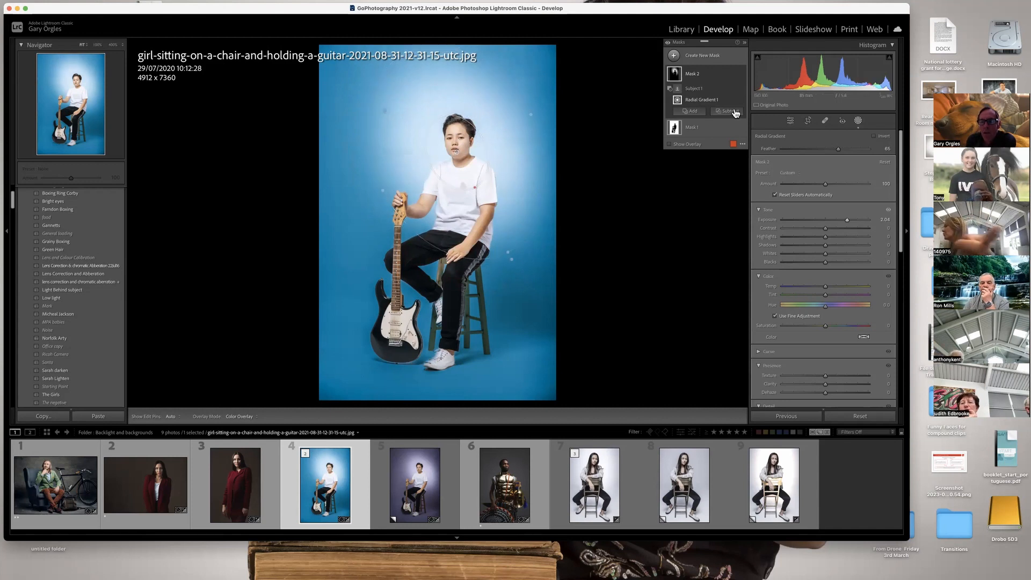
Delete the radial gradient mask and toggle the background mask's visibility to compare the blue backdrop with the original.
right_click(697, 74)
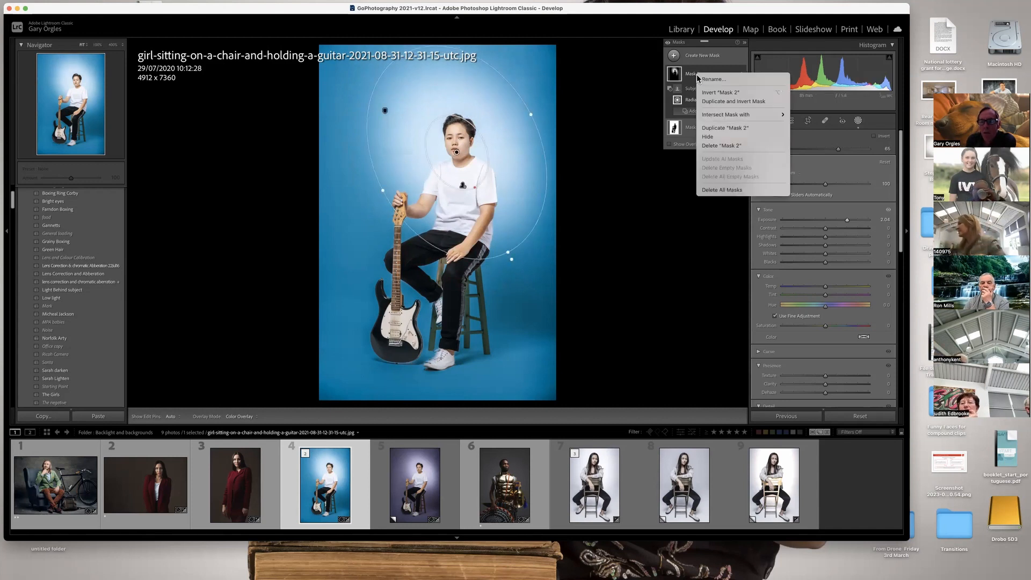
left_click(713, 145)
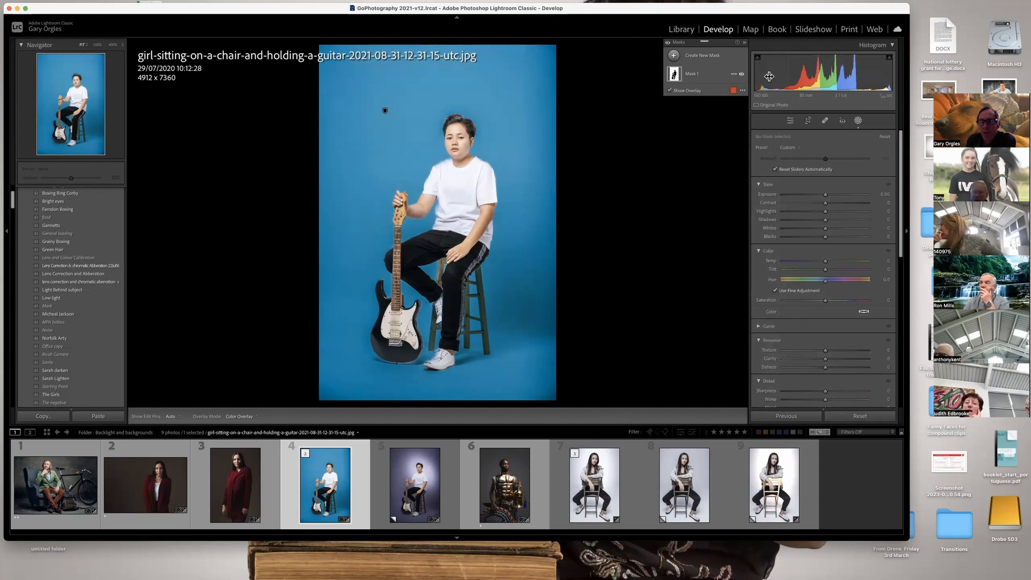
left_click(741, 76)
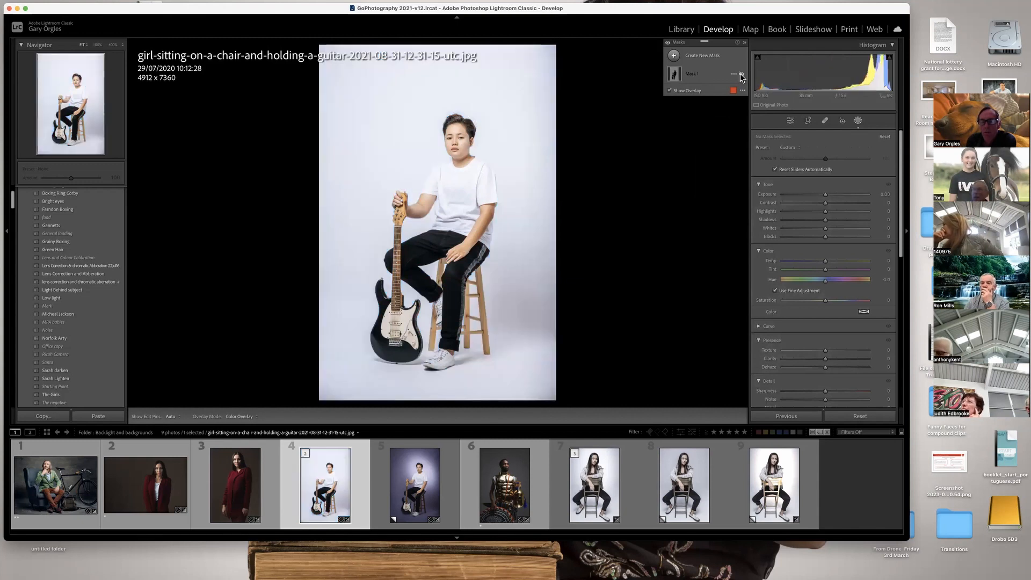
left_click(742, 77)
left_click(741, 76)
left_click(741, 75)
left_click(741, 75)
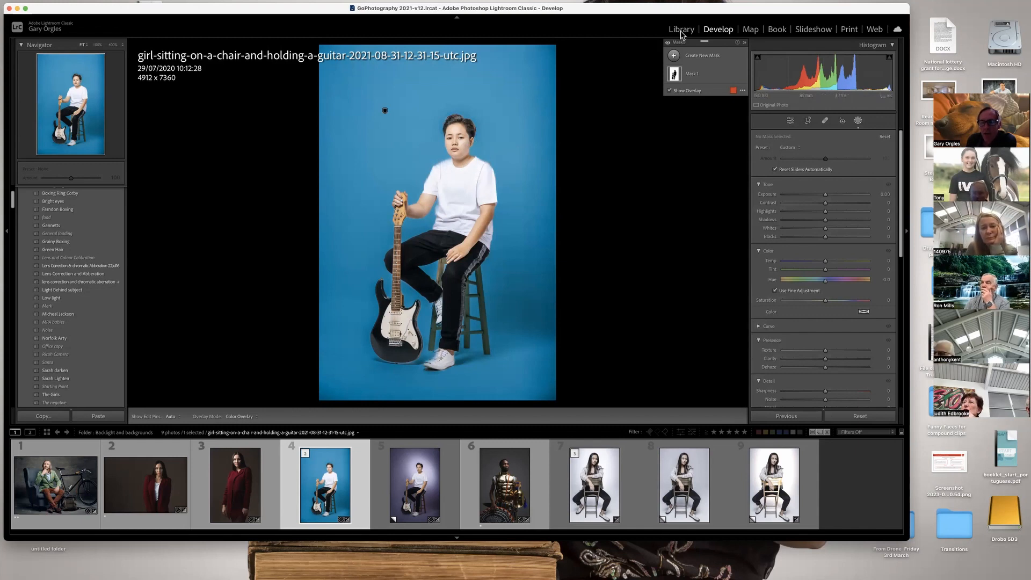
Create a radial gradient mask, tilt and widen it around the upper body, and raise its exposure to 2.00.
left_click(699, 58)
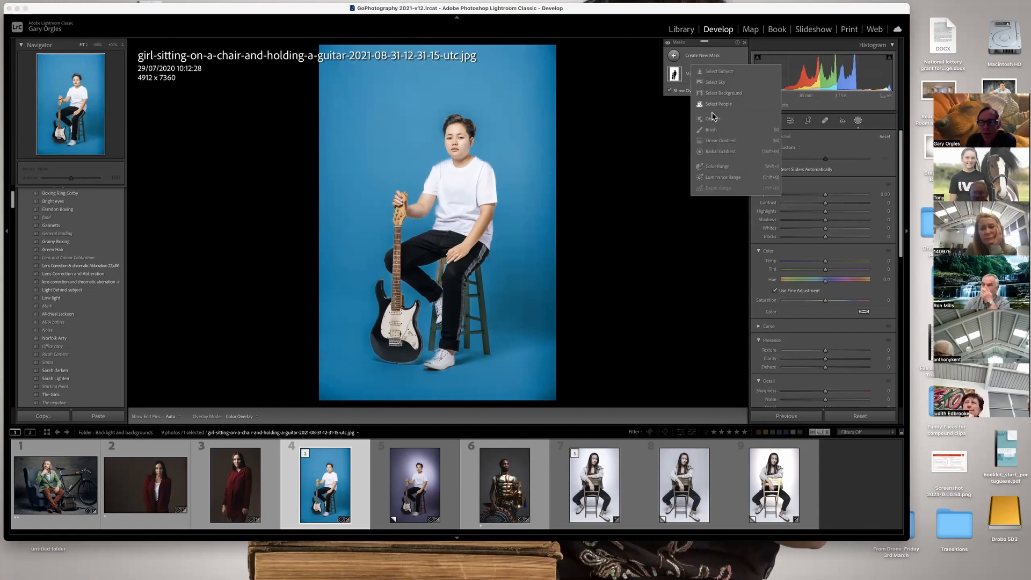
left_click(715, 153)
left_click_drag(408, 103, 432, 144)
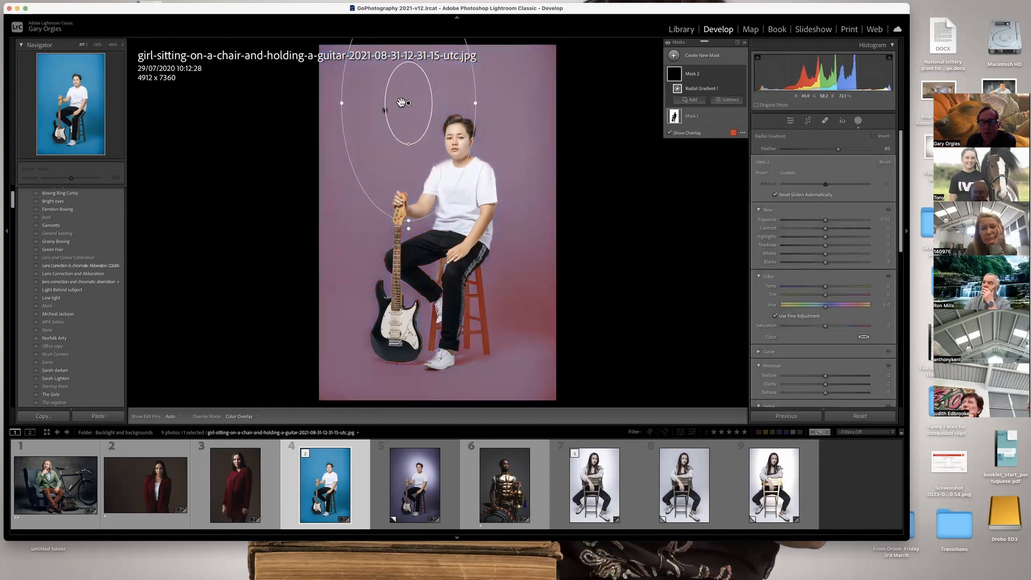
left_click_drag(431, 211, 518, 291)
left_click_drag(486, 233, 493, 216)
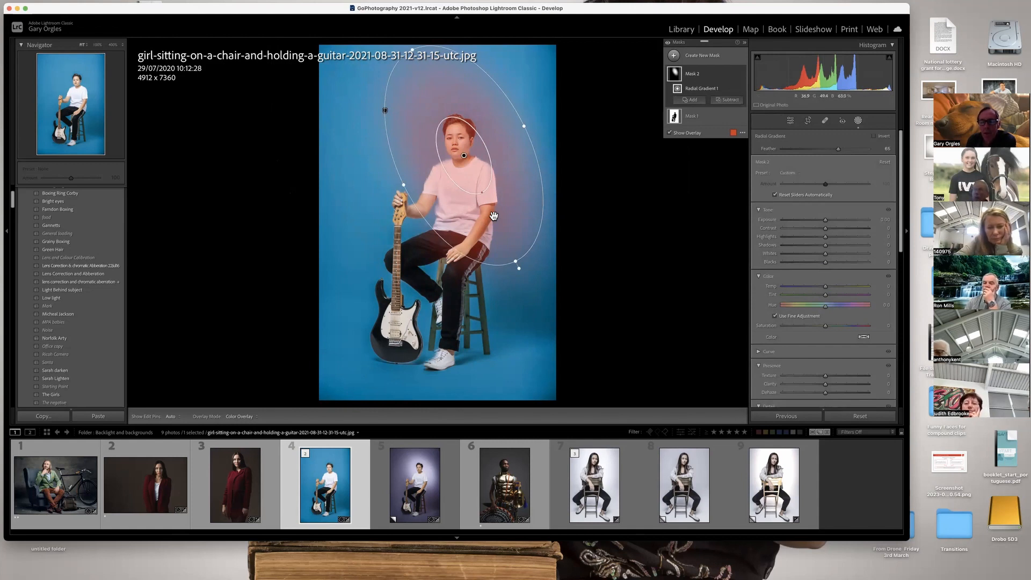
left_click_drag(826, 220, 846, 222)
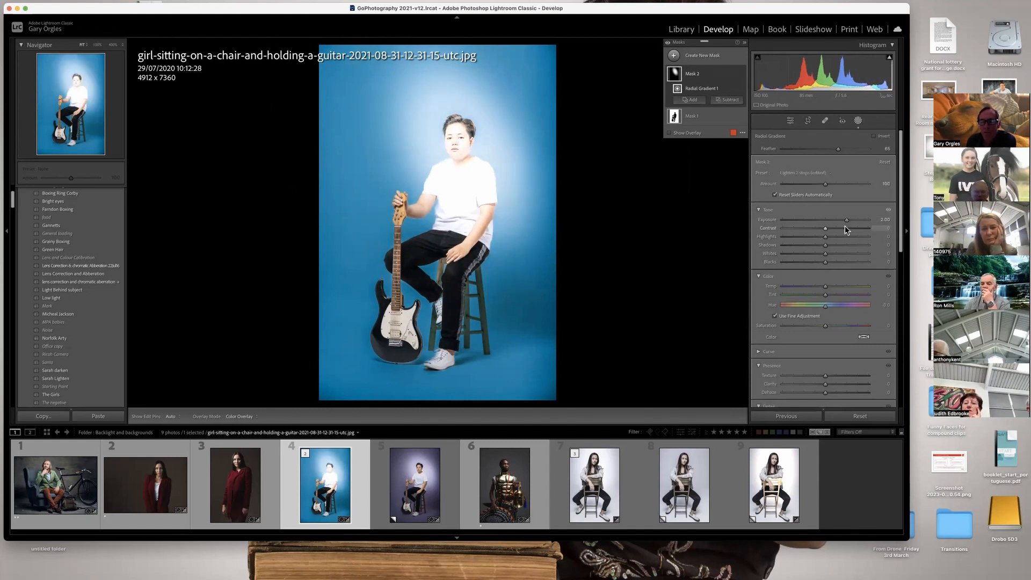
left_click_drag(384, 201, 407, 197)
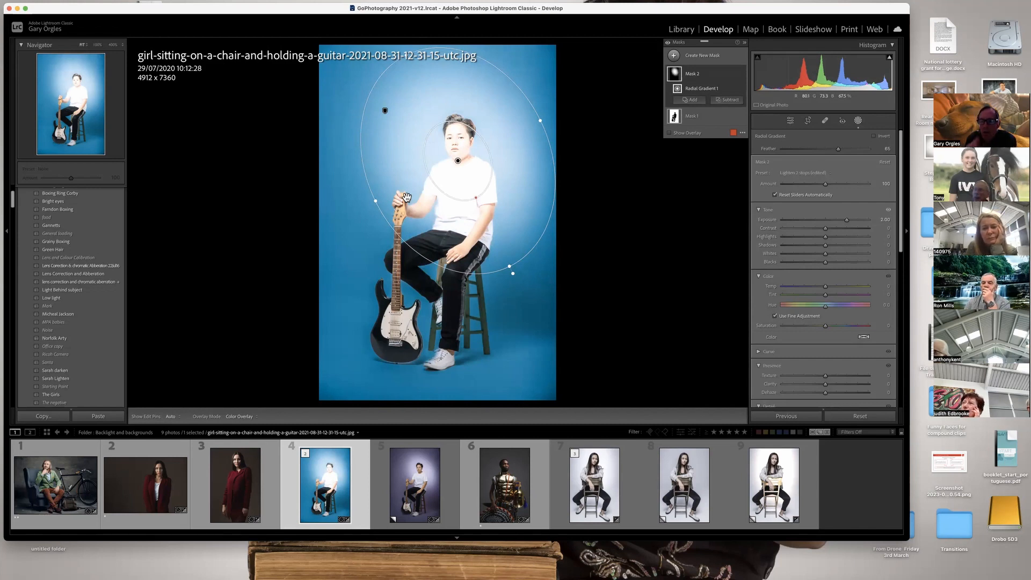
Subtract the selected subject from the new radial gradient mask and move the gradient's centre up onto the face.
left_click(728, 101)
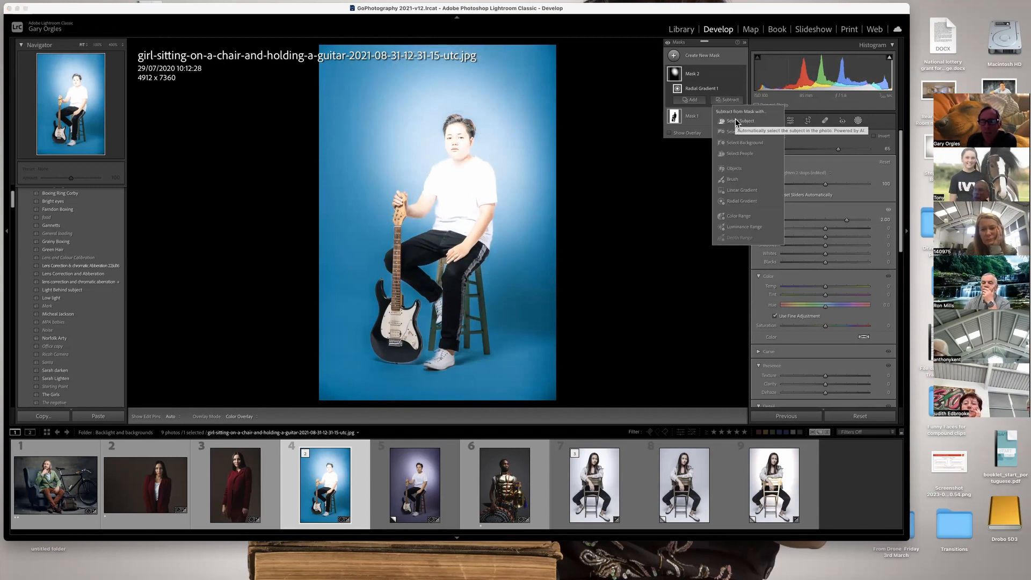
left_click(736, 122)
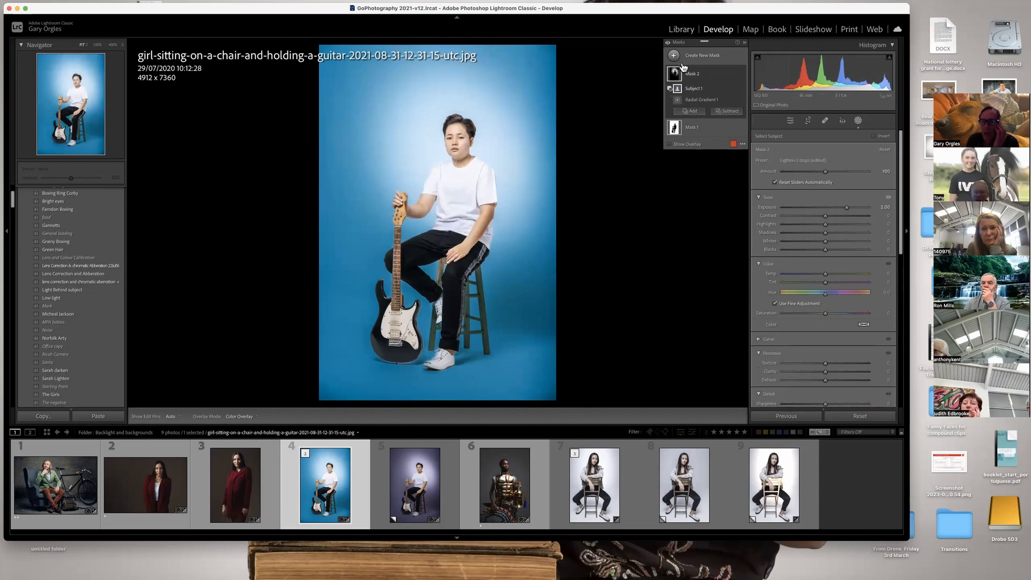
mouse_move(678, 76)
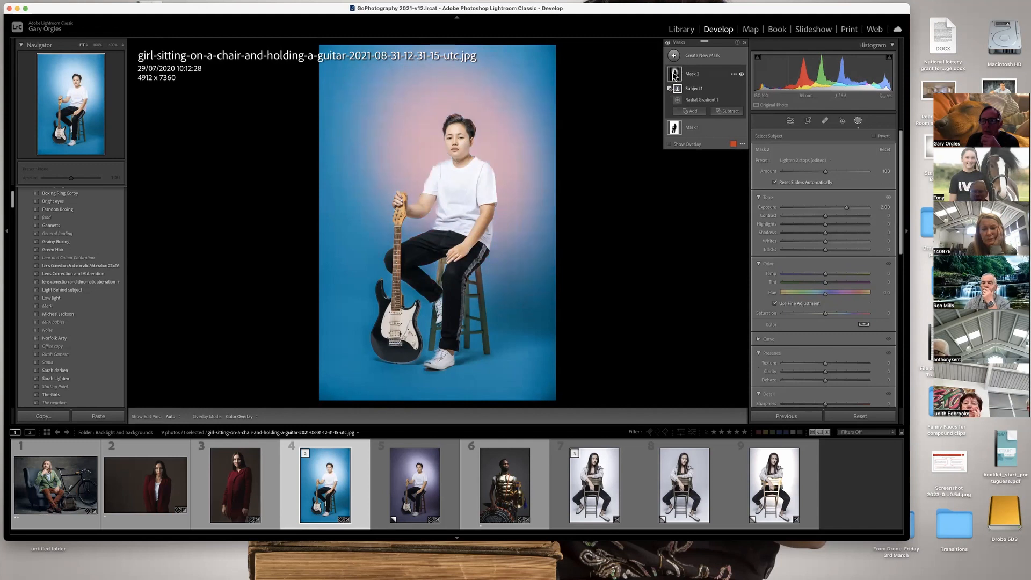
left_click(456, 161)
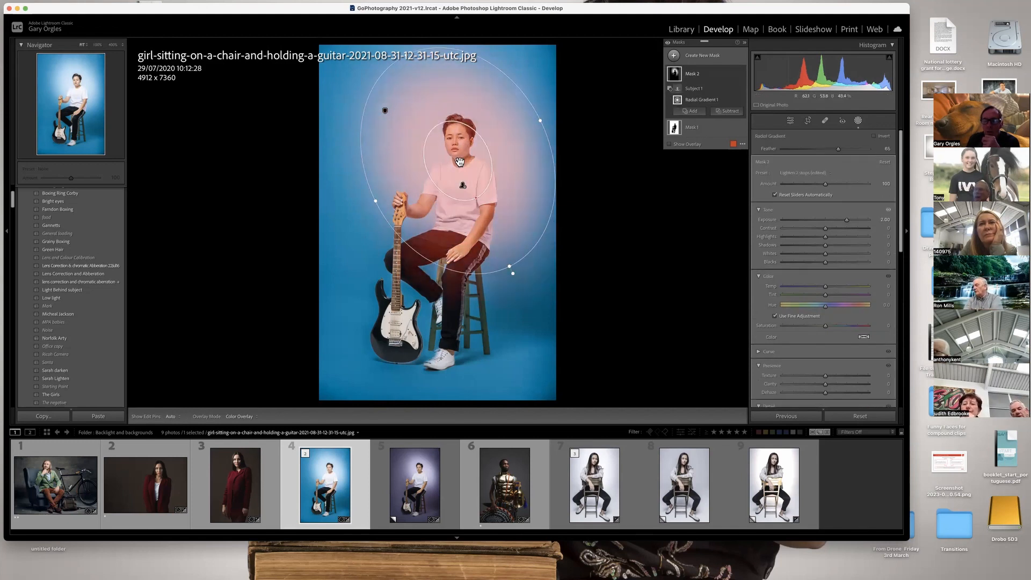
left_click_drag(457, 161, 457, 138)
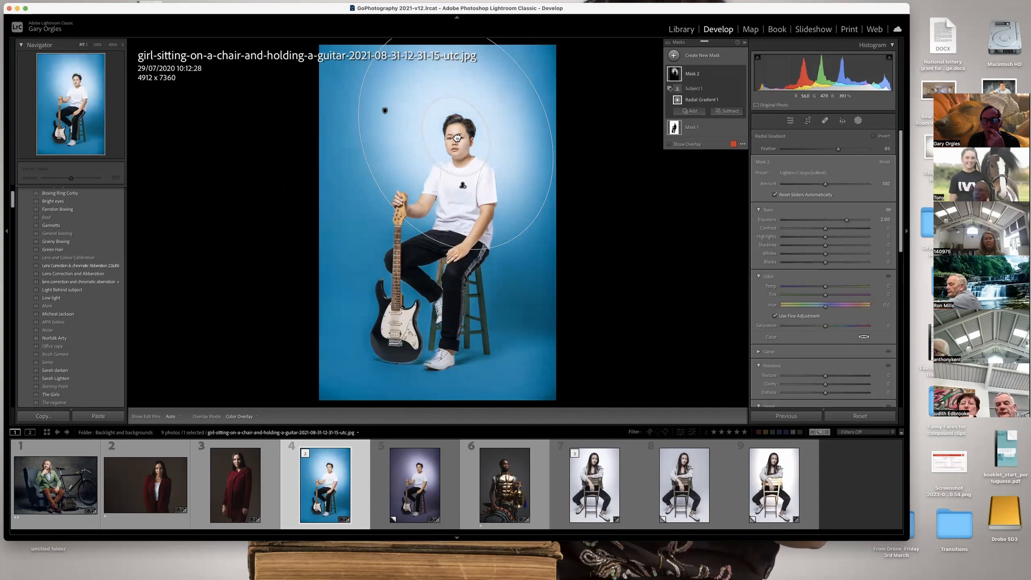
left_click_drag(457, 138, 457, 138)
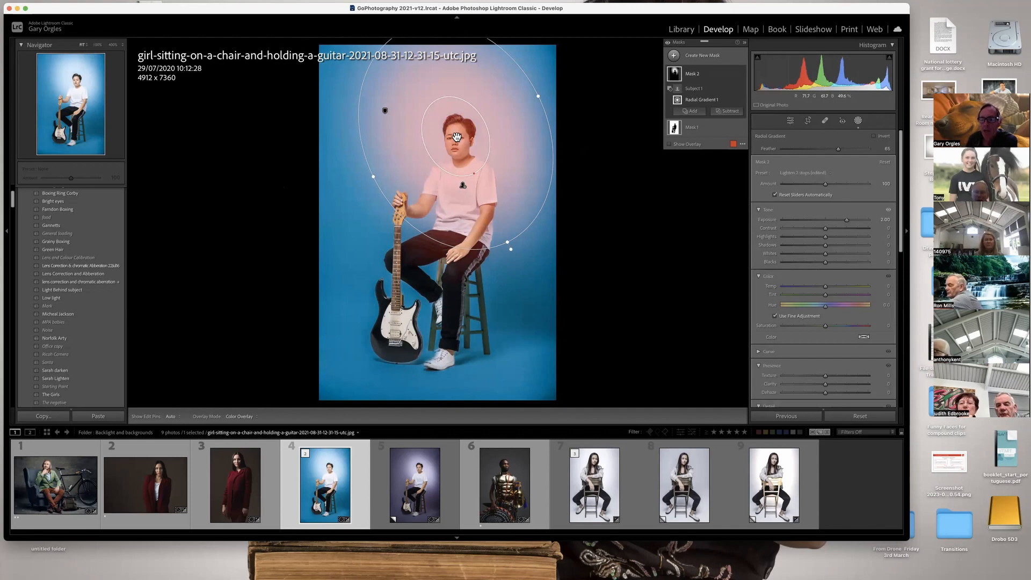
Try duplicating the radial light mask, and delete both the copy and the original.
left_click(689, 77)
right_click(689, 76)
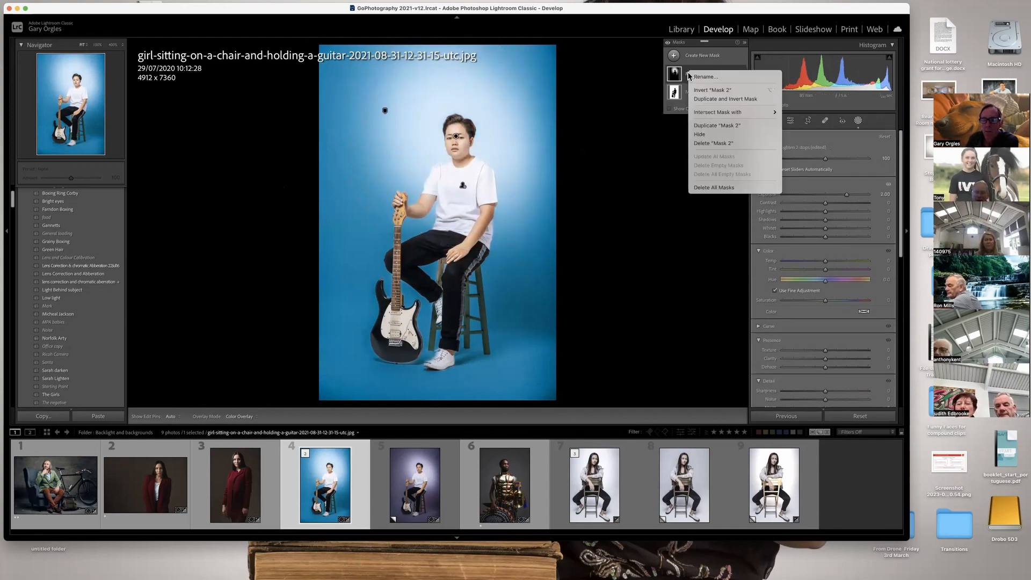
left_click(713, 126)
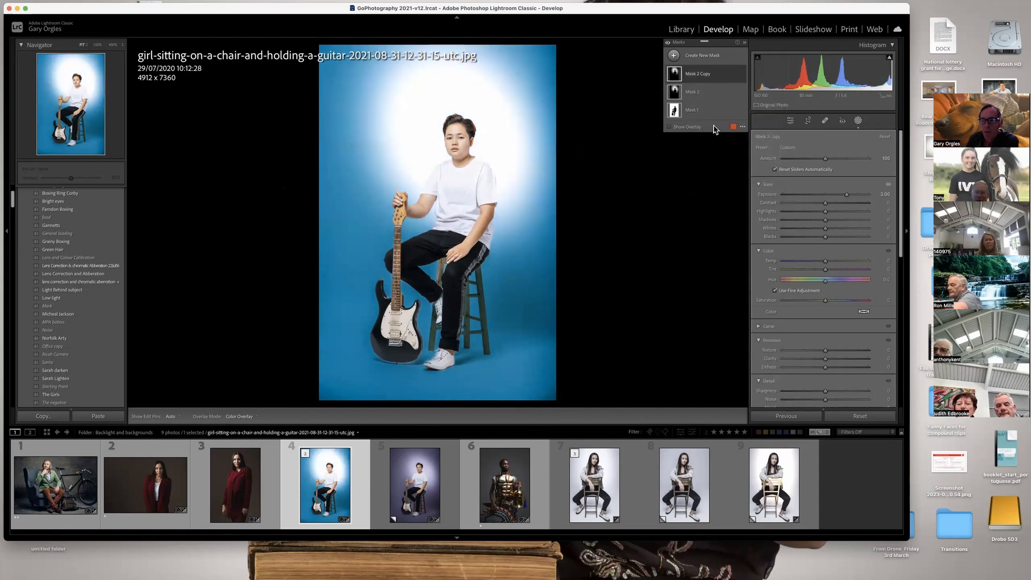
right_click(710, 82)
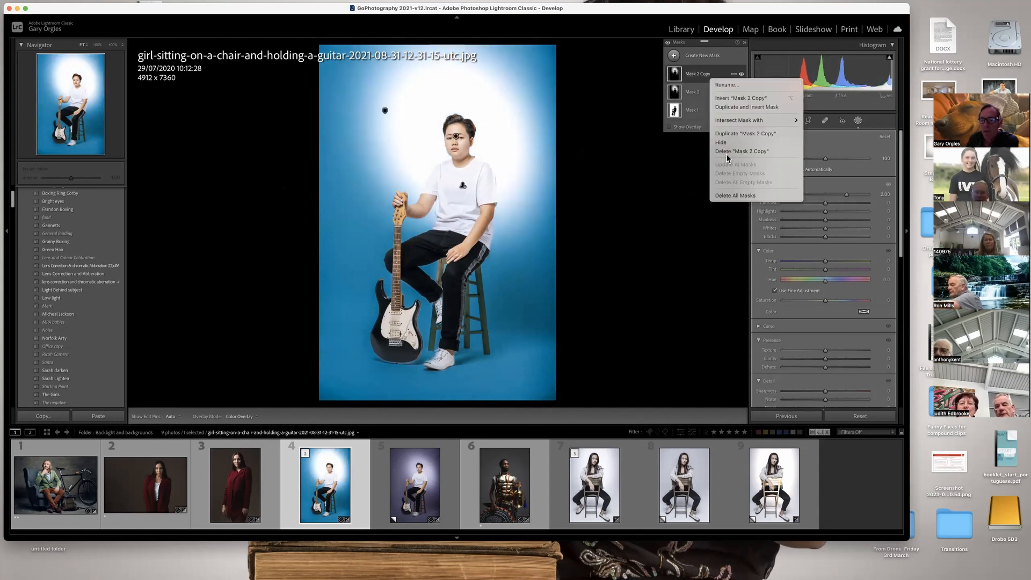
left_click(728, 152)
right_click(700, 77)
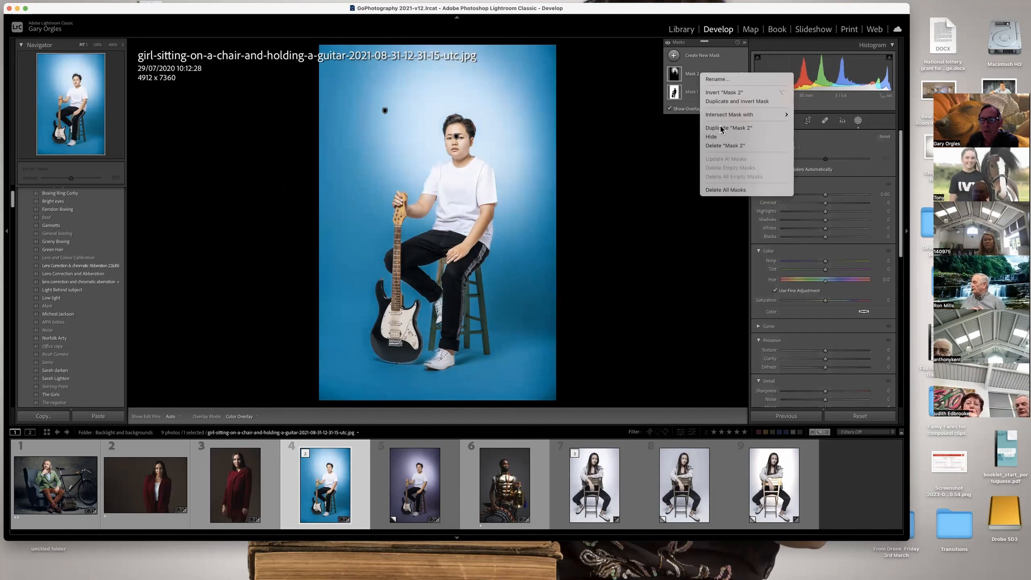
left_click(723, 146)
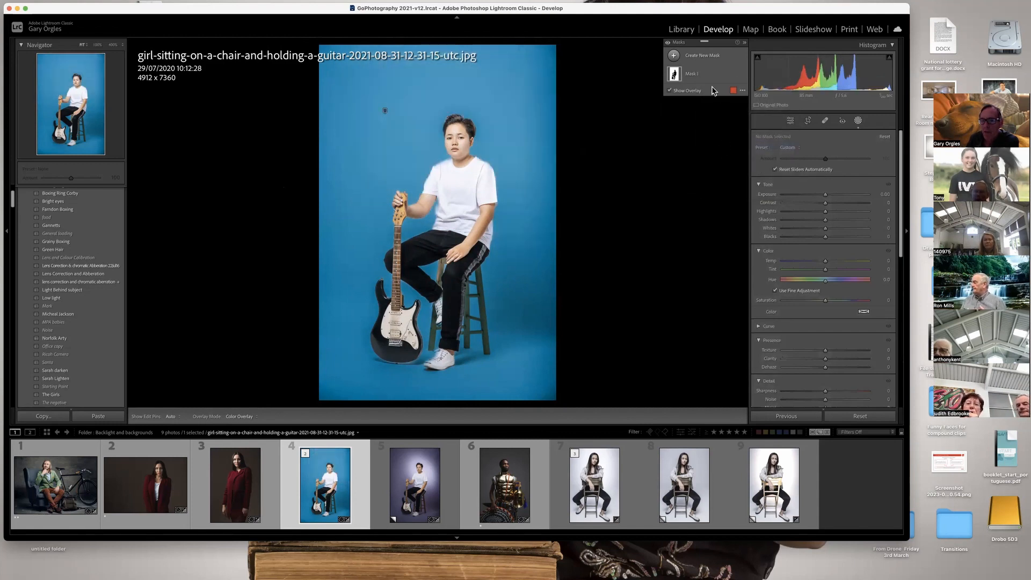
Try a Select People mask covering Person 1 as Entire Person, and delete that mask.
left_click(708, 57)
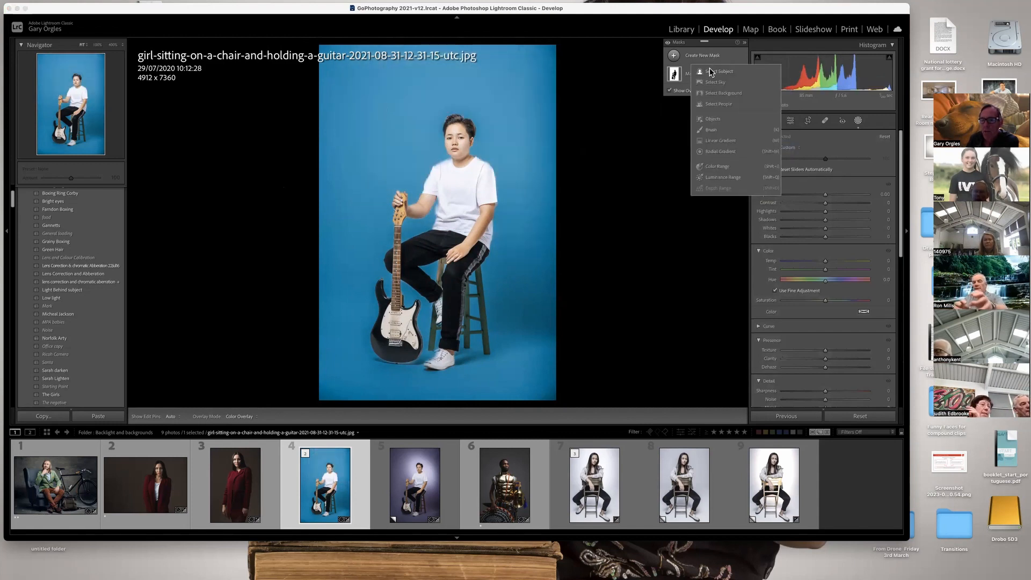
left_click(717, 104)
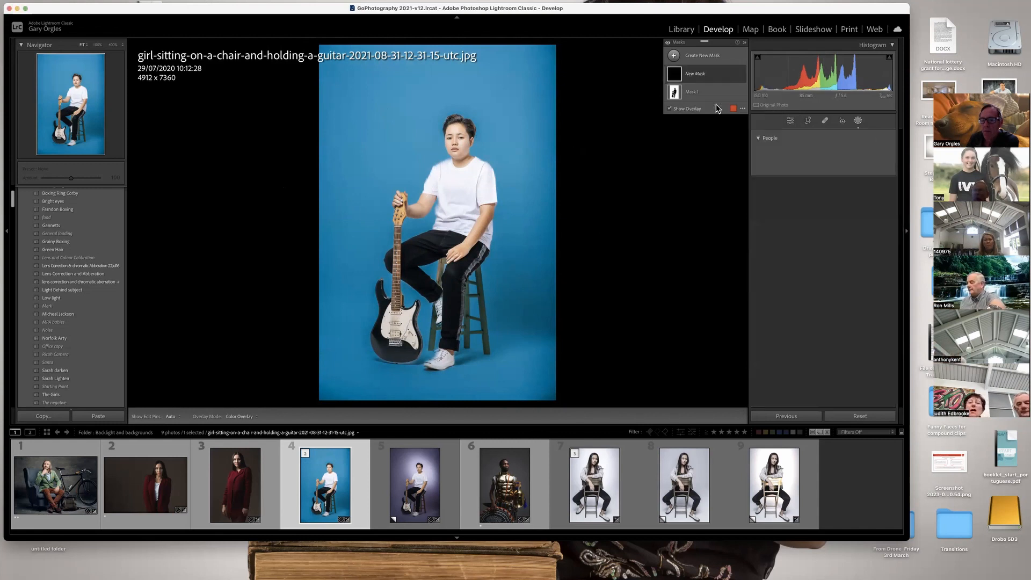
left_click(762, 157)
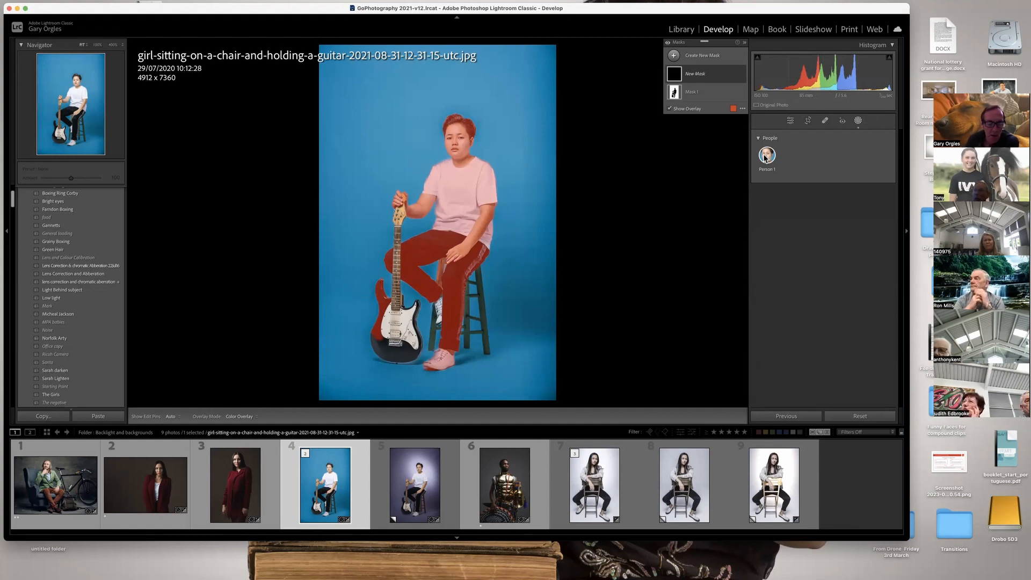
left_click(766, 156)
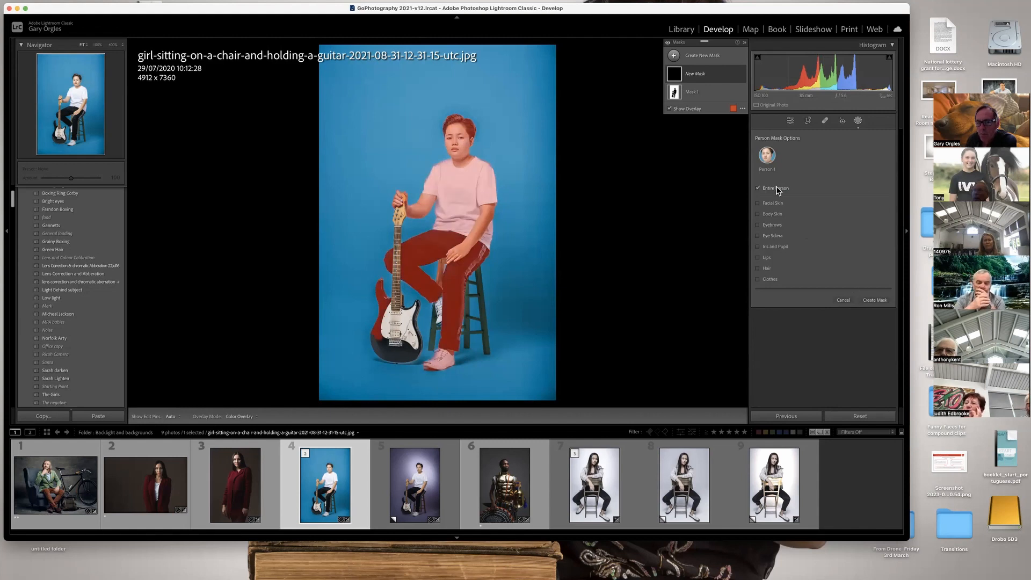
left_click(869, 300)
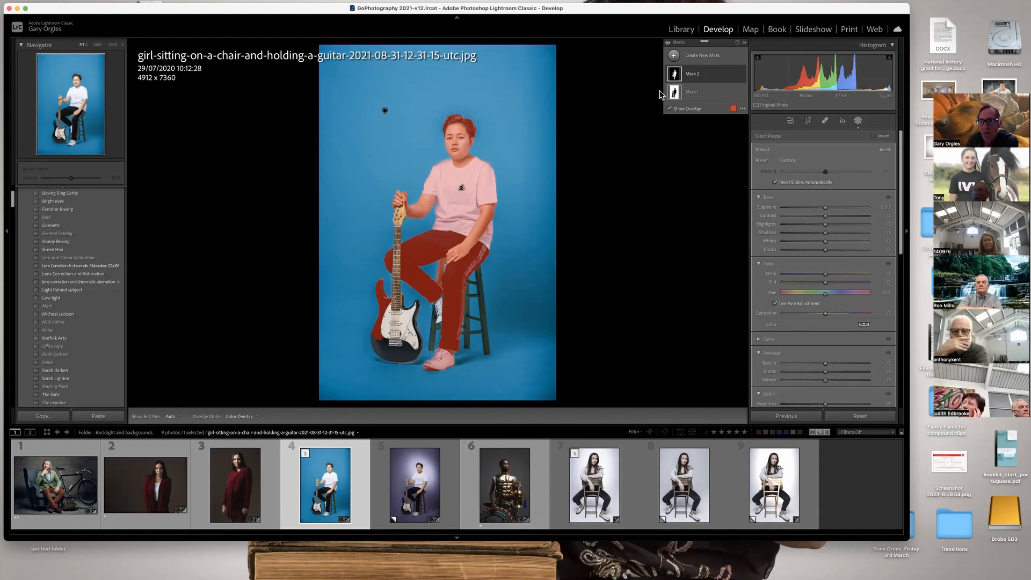
right_click(690, 79)
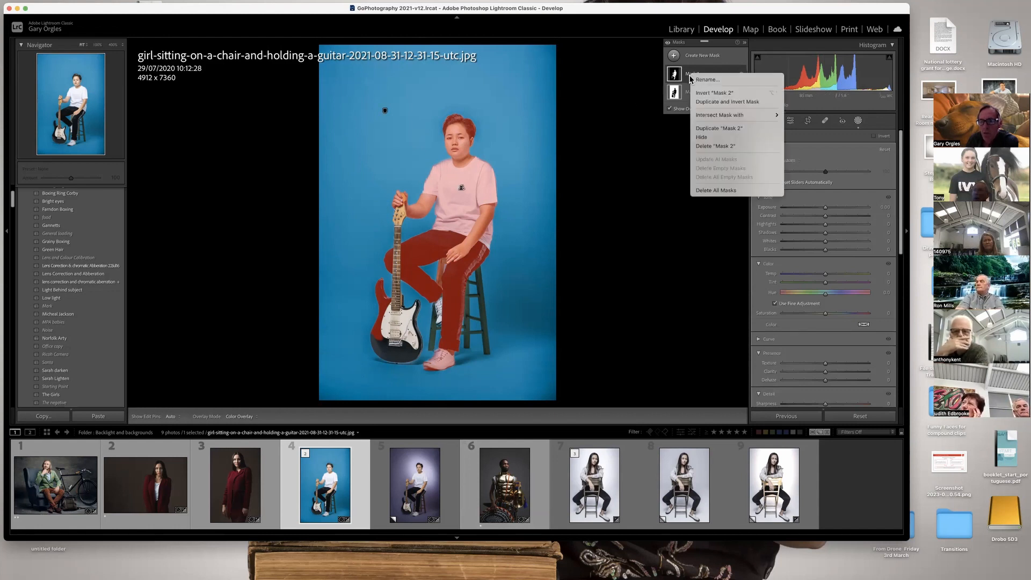
left_click(714, 147)
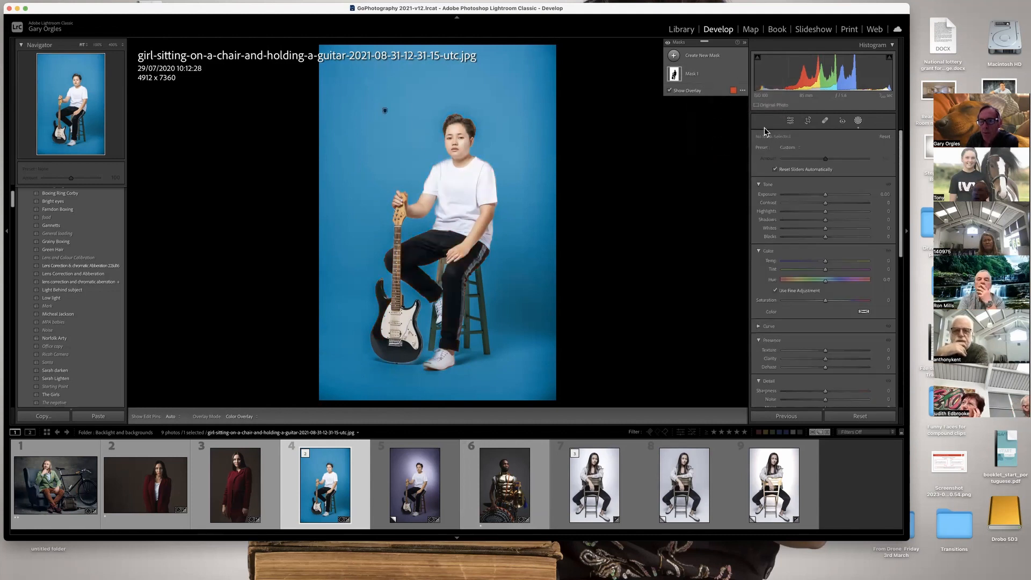
Create another radial gradient mask and tilt it so the ellipse surrounds the head and upper body.
left_click(858, 121)
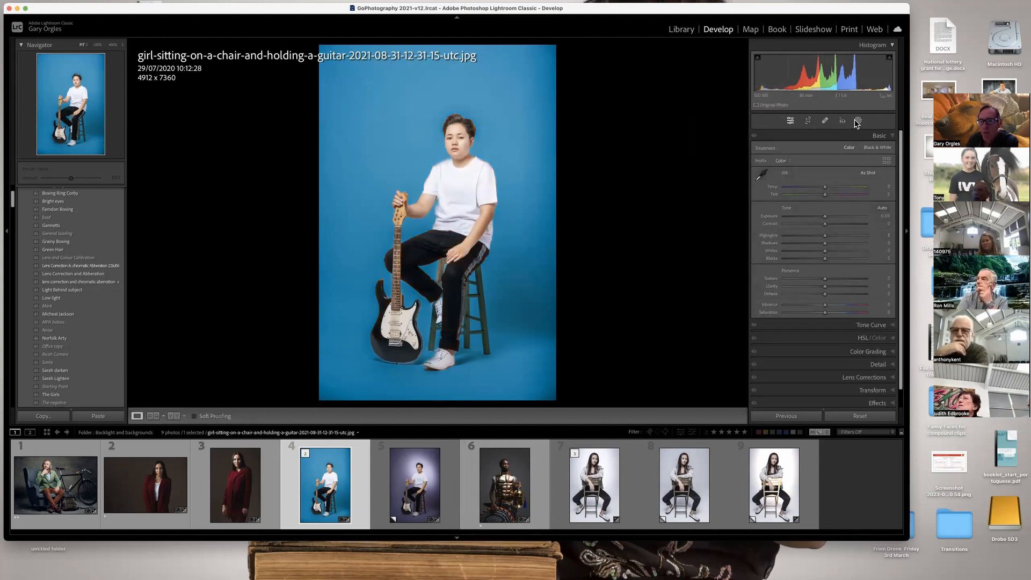
left_click(858, 122)
left_click(711, 56)
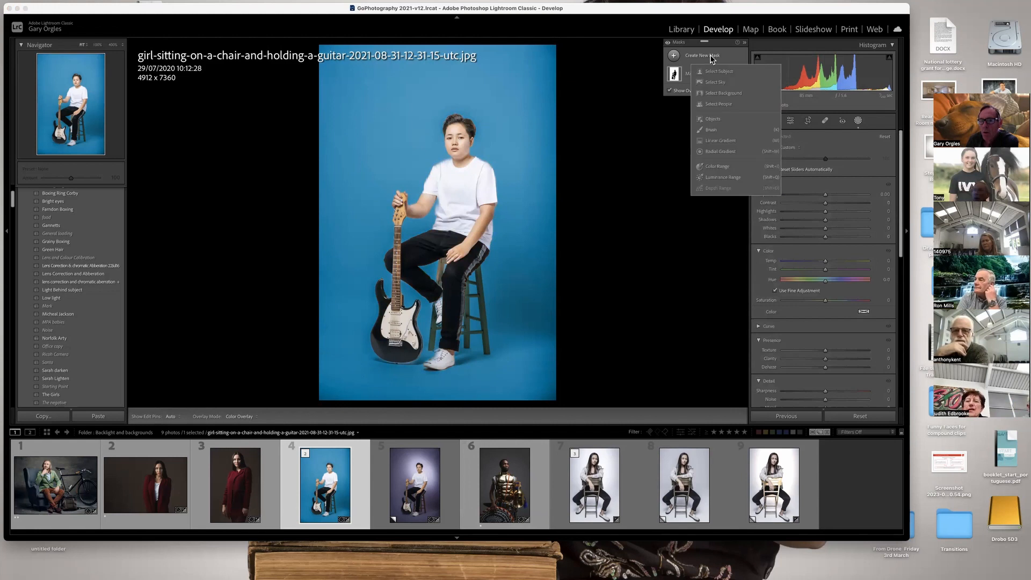
left_click(716, 152)
left_click_drag(384, 111, 522, 236)
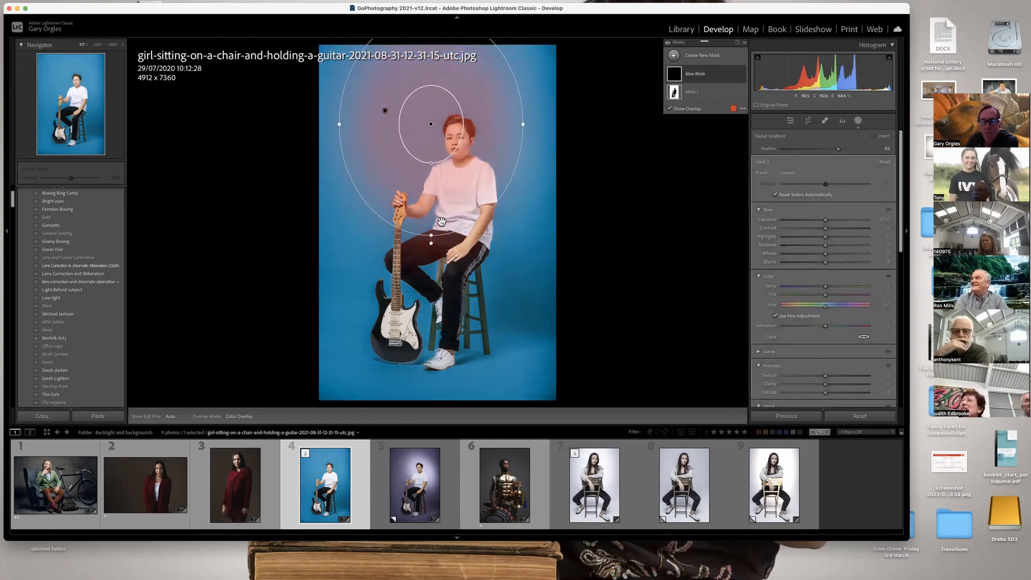
left_click_drag(431, 242, 483, 247)
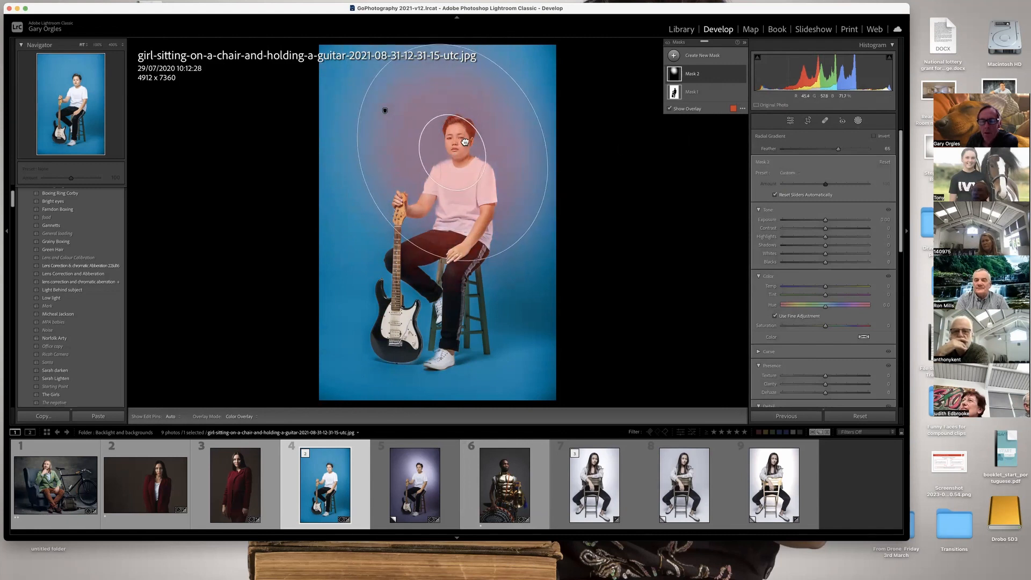
Set the radial gradient mask's Exposure to 2.00 and subtract Person 1 from it with Select People.
left_click_drag(826, 219, 847, 220)
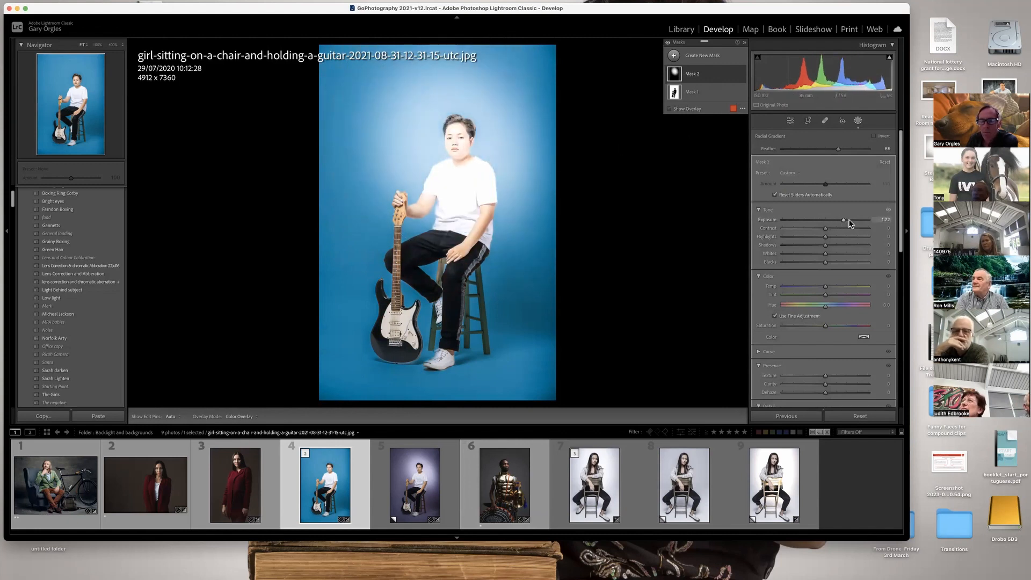
left_click(713, 81)
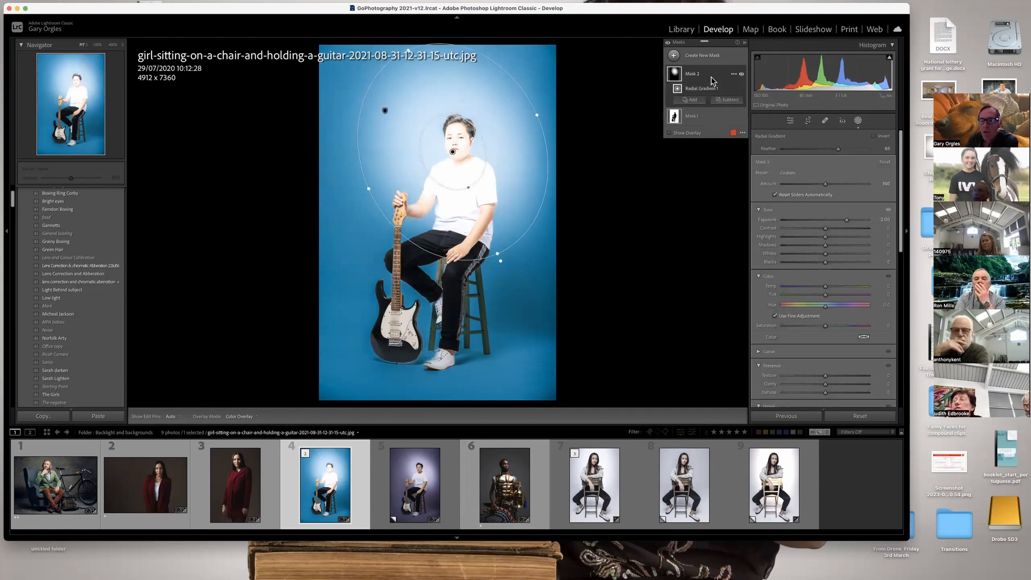
left_click(727, 99)
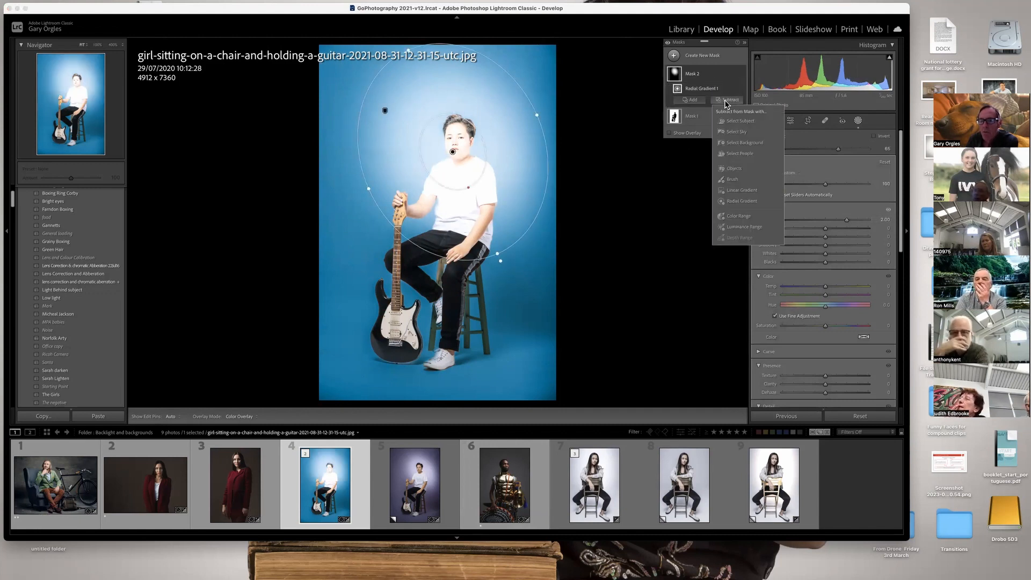
left_click(737, 155)
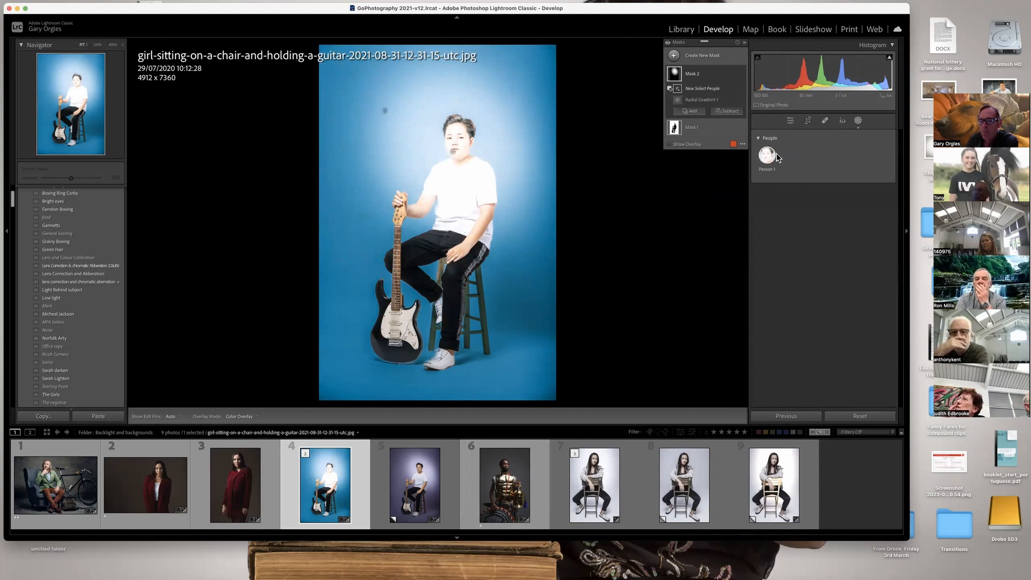
left_click(770, 158)
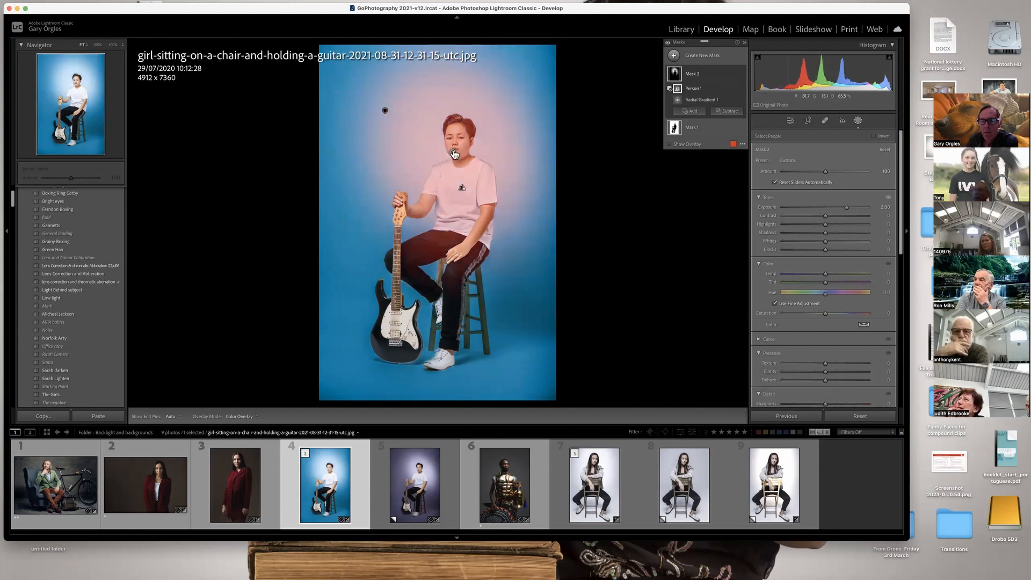
Try the radial light in different places around the subject, finishing with its centre just below the chin.
left_click(452, 152)
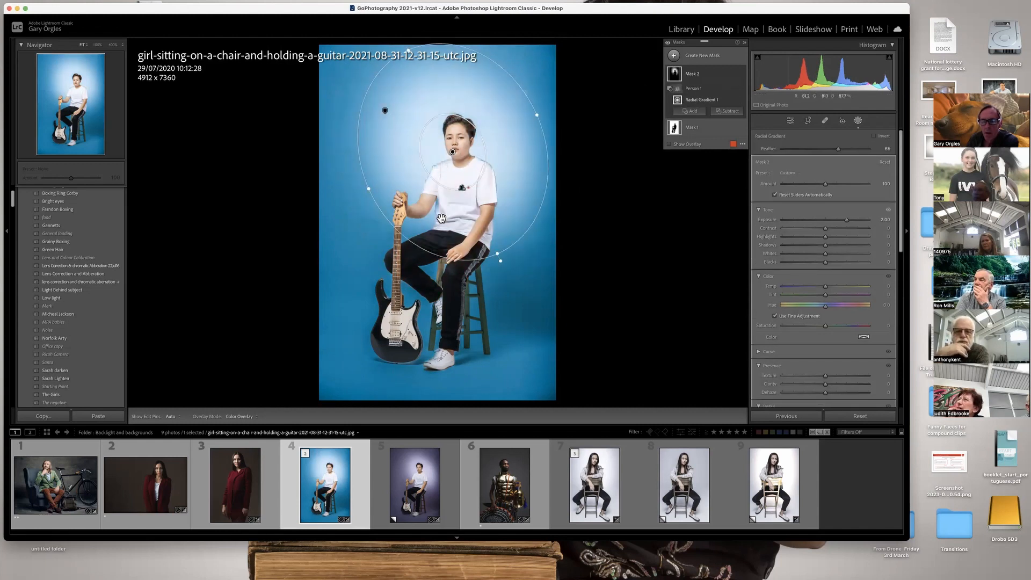
left_click_drag(446, 117, 393, 280)
left_click_drag(395, 339, 467, 141)
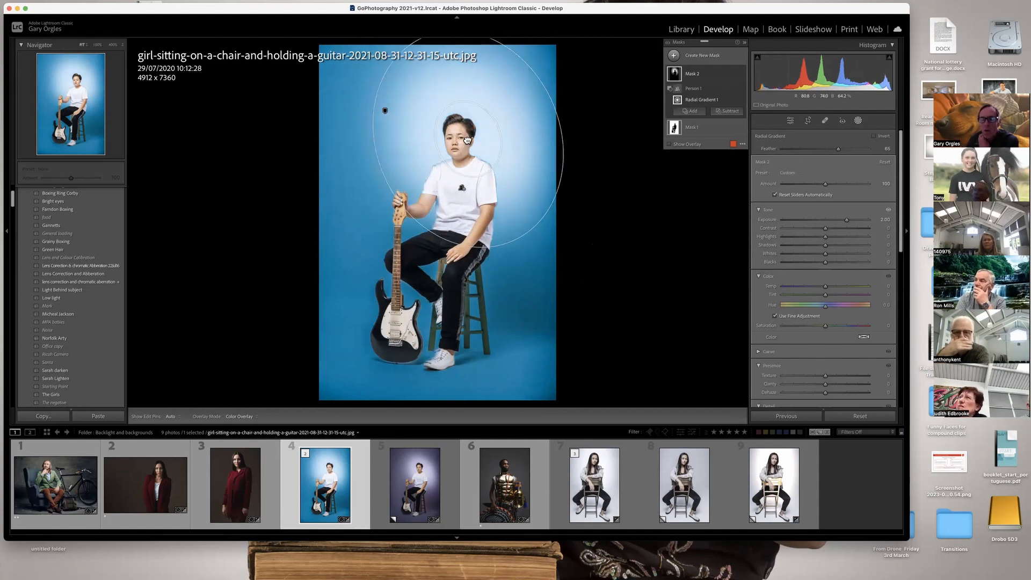
left_click_drag(467, 141, 448, 168)
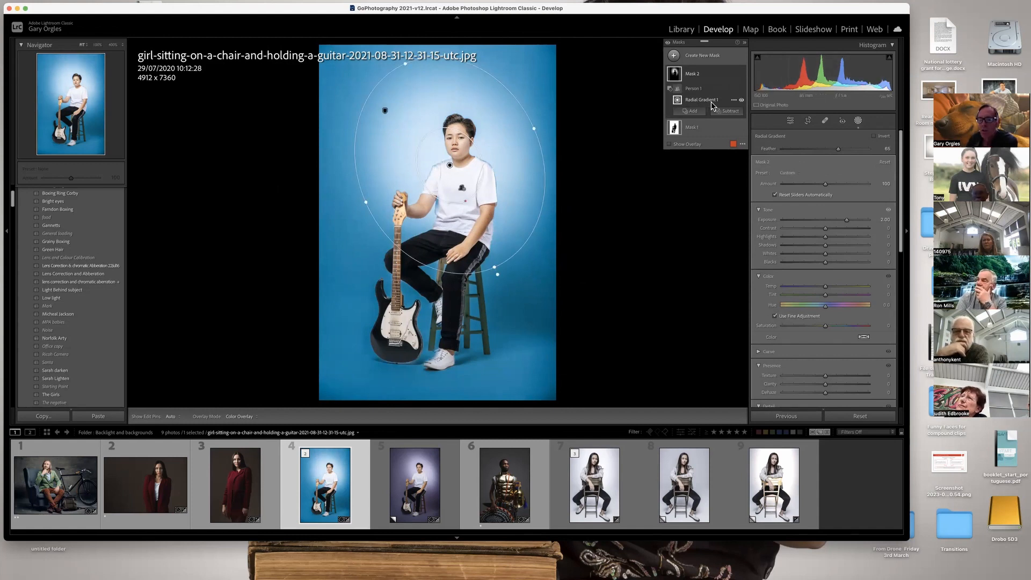
Delete Mask 2, which holds the radial gradient and the subtracted person.
left_click(689, 76)
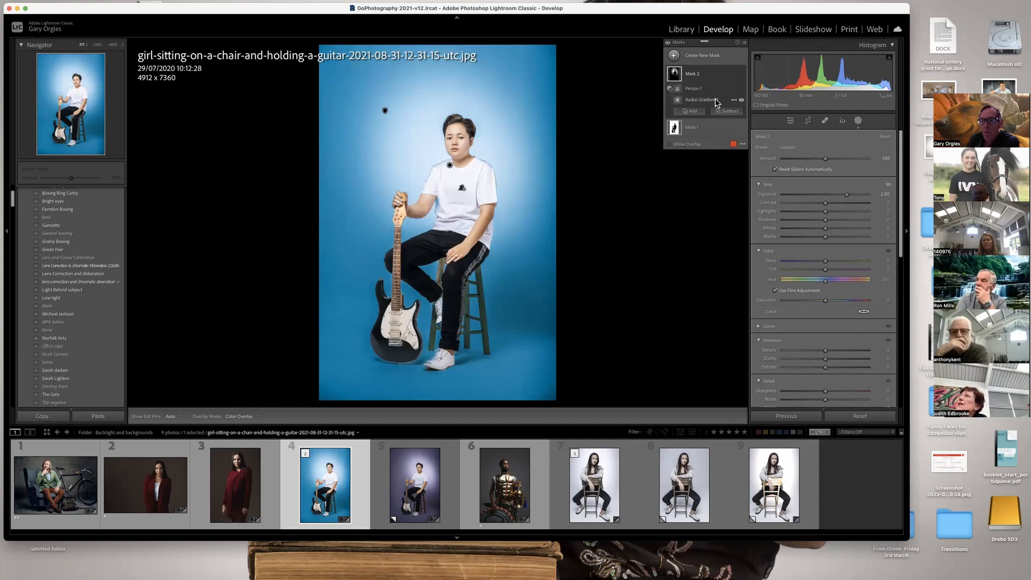
right_click(704, 75)
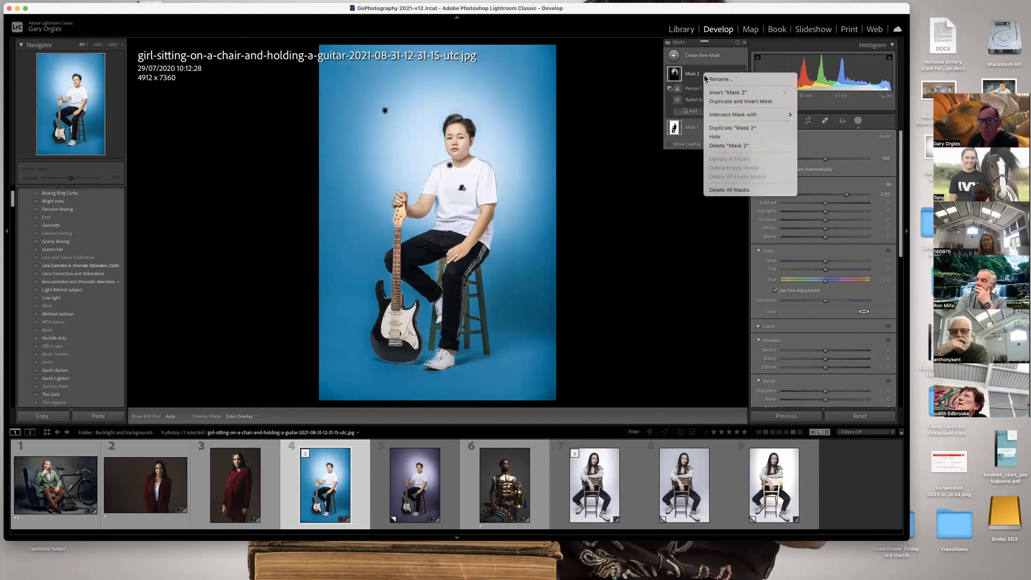
left_click(721, 146)
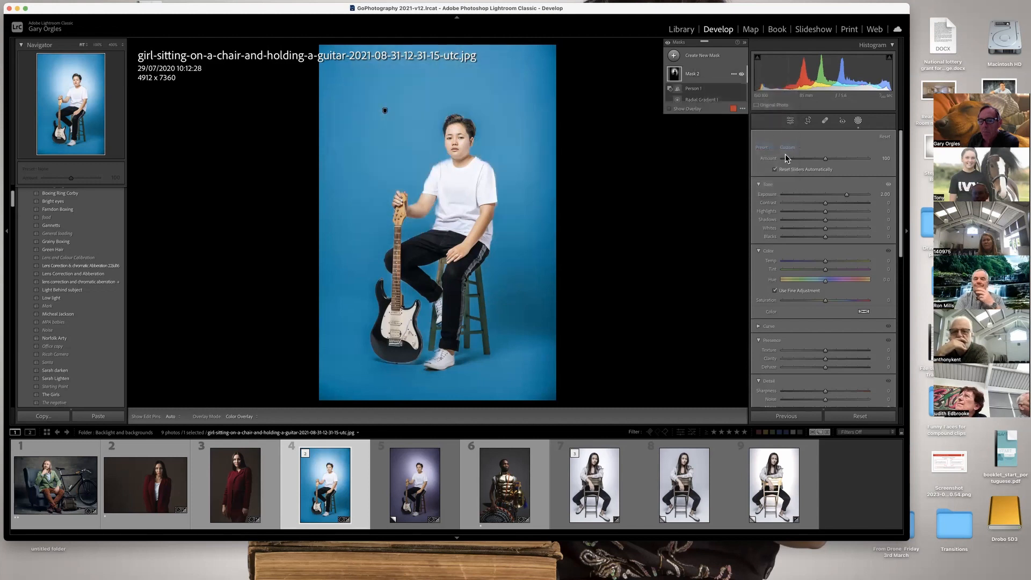
Create a new radial gradient mask tilted around the head and upper body, with its Exposure at 2.03.
left_click(708, 59)
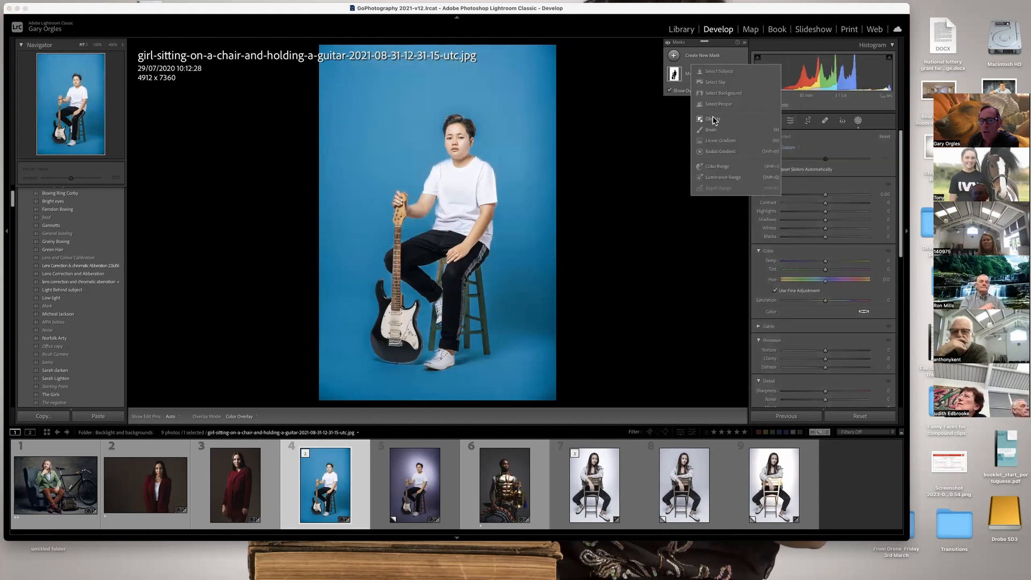
left_click(716, 155)
left_click_drag(419, 128, 503, 248)
left_click_drag(418, 257, 496, 229)
left_click_drag(419, 145, 469, 170)
left_click_drag(833, 220, 848, 220)
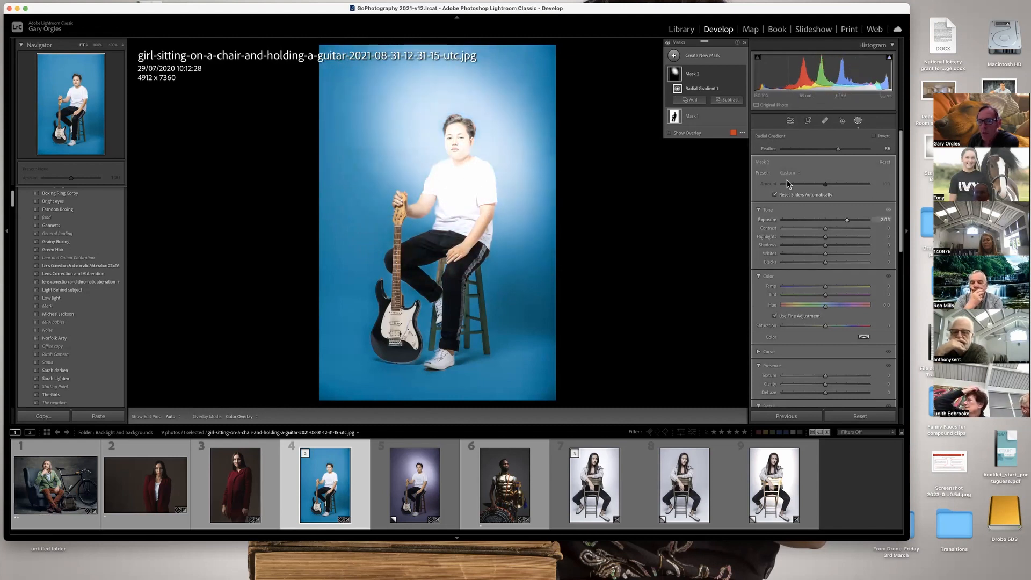
Subtract the selected subject from the new radial gradient mask and fine-tune the gradient's centre on the face.
left_click(728, 100)
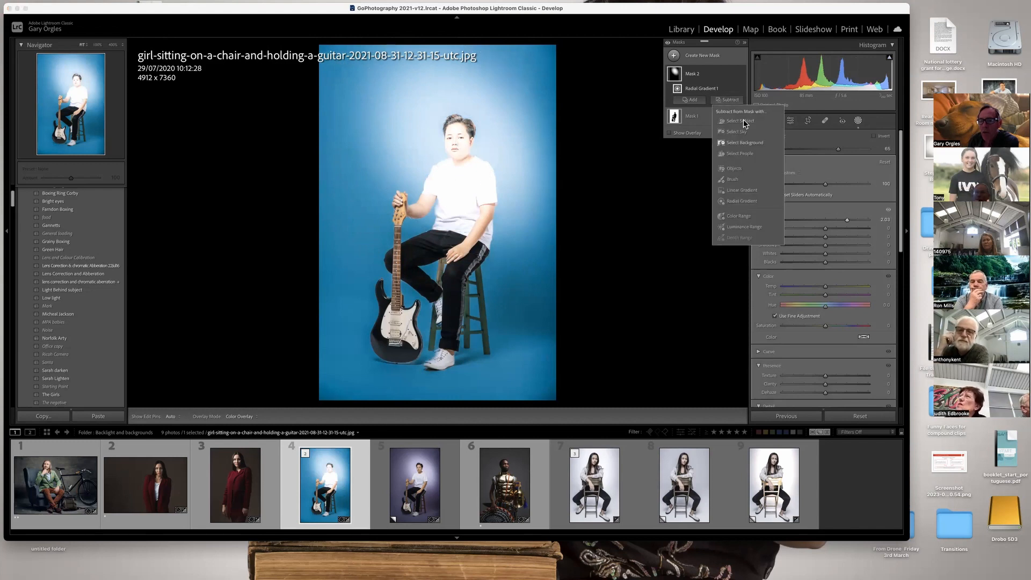
left_click(744, 121)
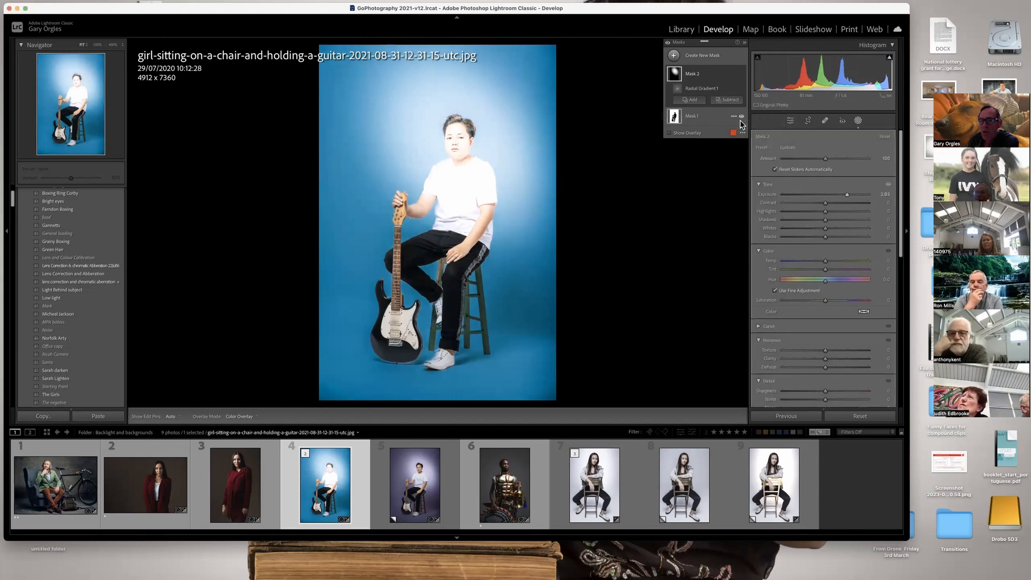
left_click(460, 148)
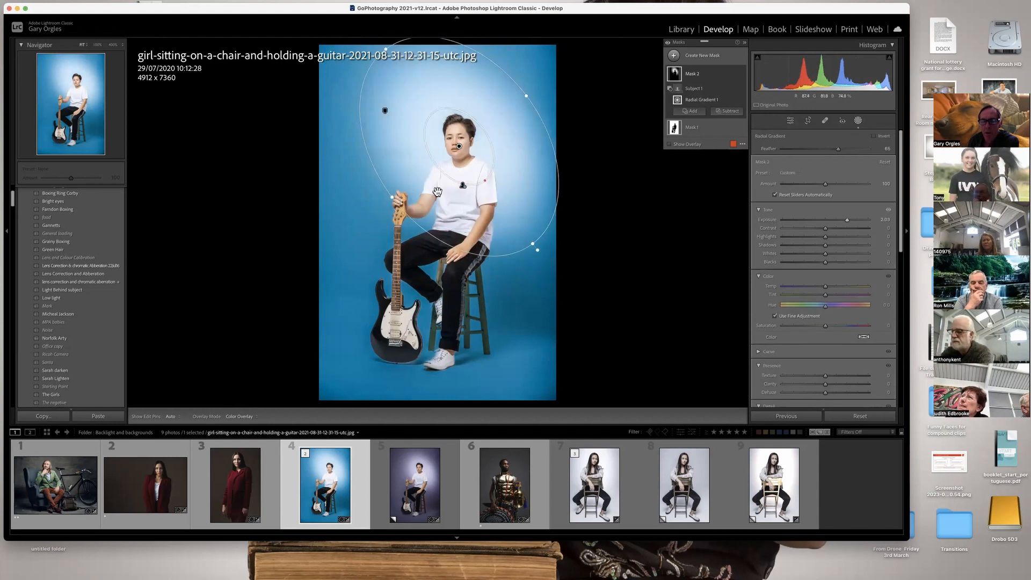
mouse_move(460, 147)
left_mouse_down()
mouse_move(375, 355)
mouse_move(366, 311)
mouse_move(374, 326)
mouse_move(405, 327)
mouse_move(492, 295)
mouse_move(488, 145)
mouse_move(462, 134)
mouse_move(457, 145)
left_mouse_up()
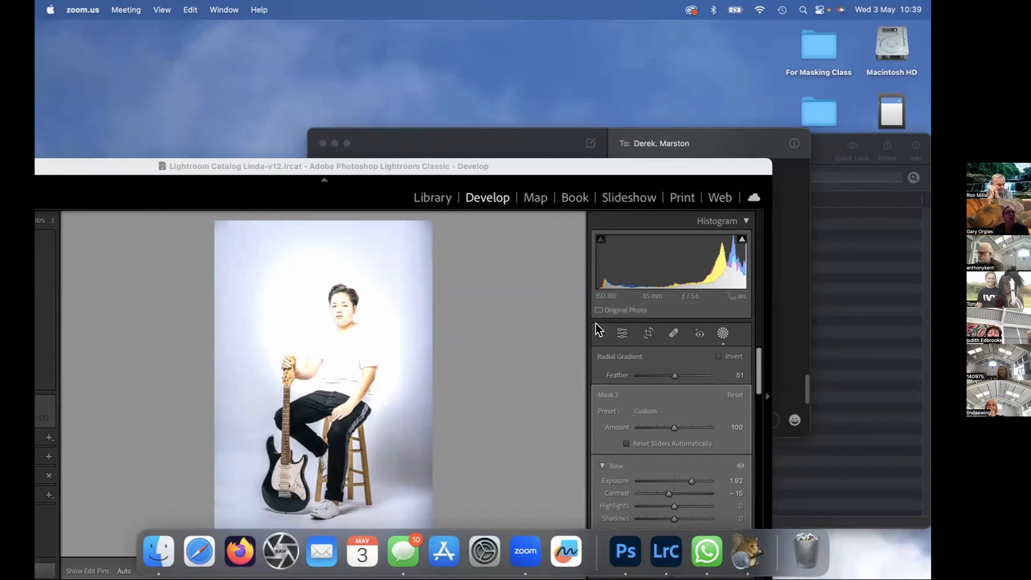
Bring the whole Lightroom window into view and subtract the selected subject from the radial gradient in Mask 2.
left_click_drag(510, 164, 608, 21)
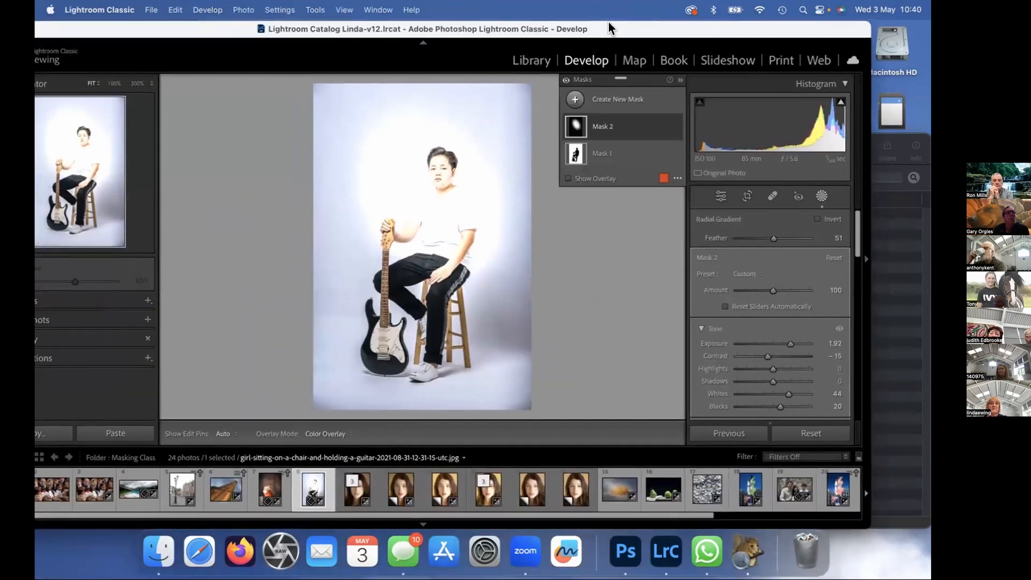
left_click_drag(189, 28, 253, 31)
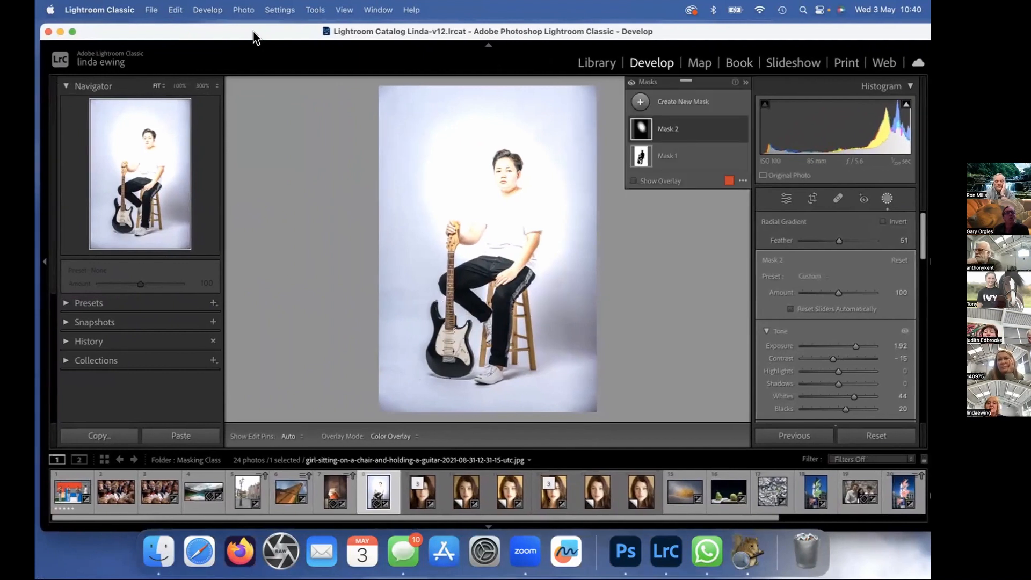
left_click(666, 130)
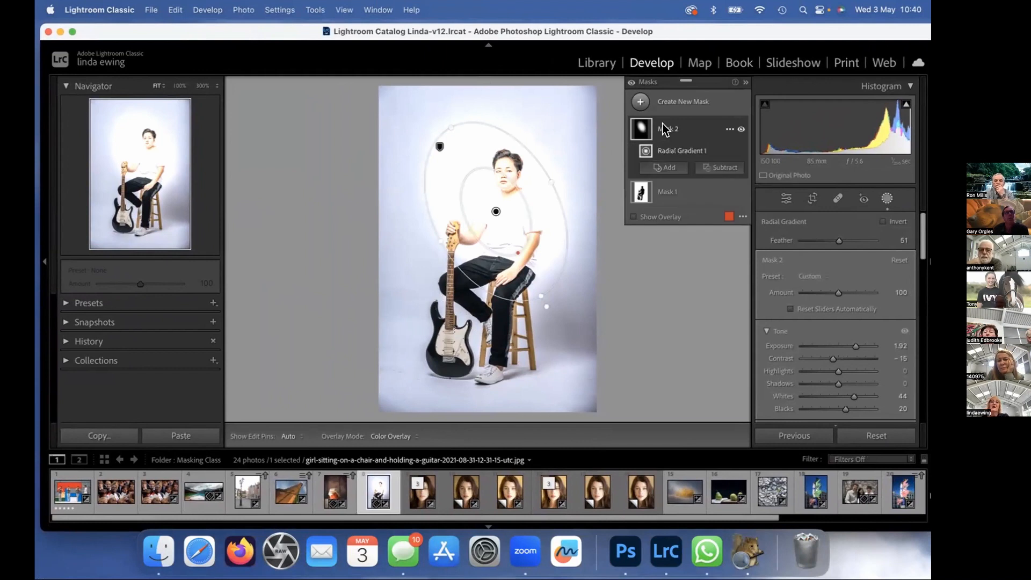
left_click(720, 168)
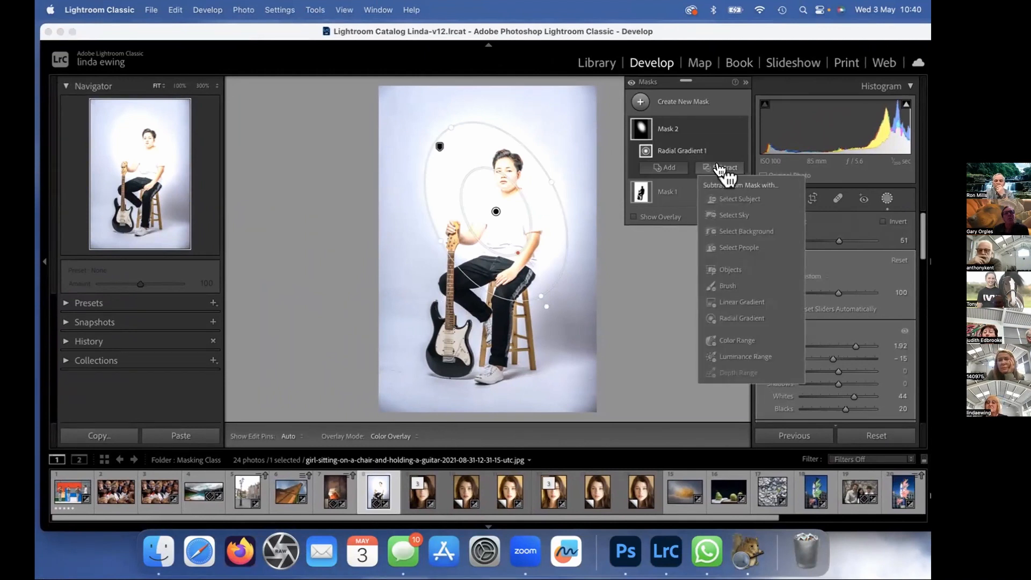
left_click(737, 200)
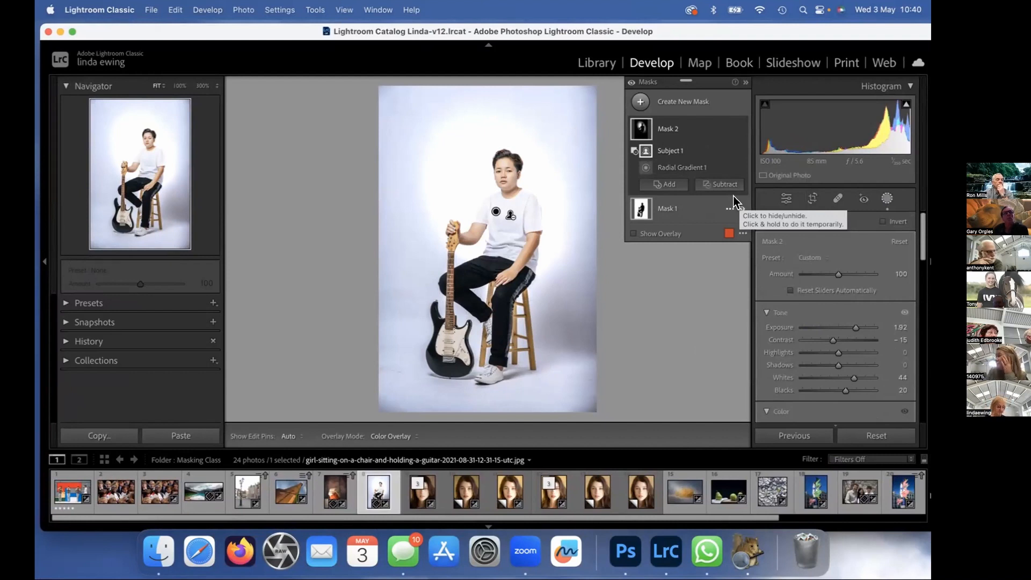
left_click(643, 130)
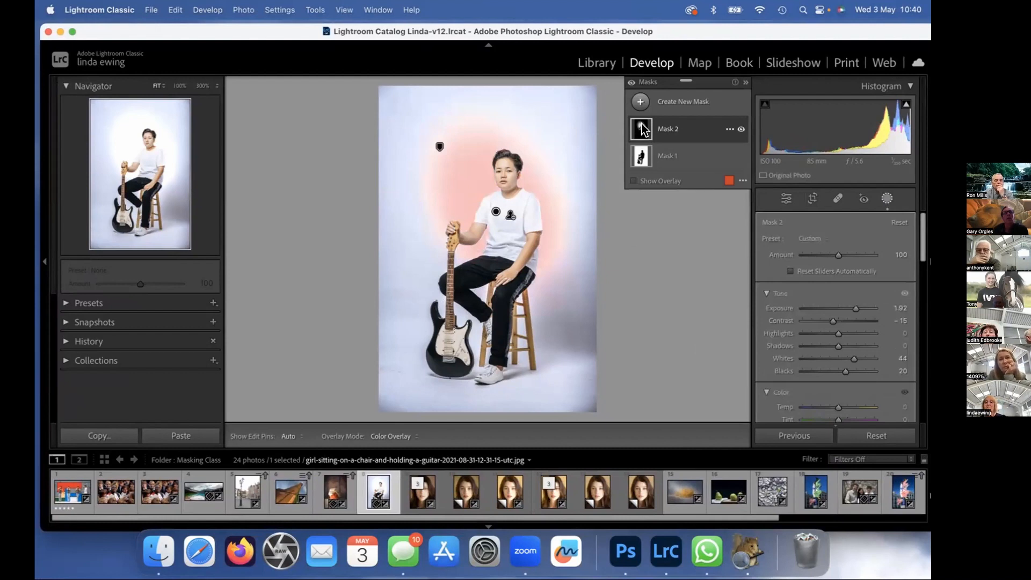
left_click(640, 130)
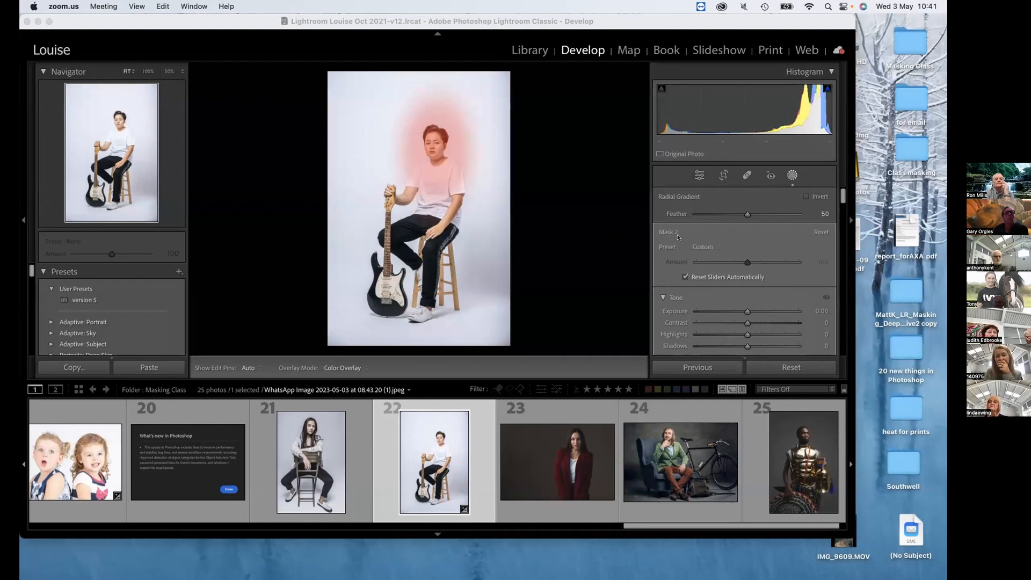
Make the background mask, Mask 1, active and darken the whole photo by adjusting its tones in the histogram.
left_click(648, 164)
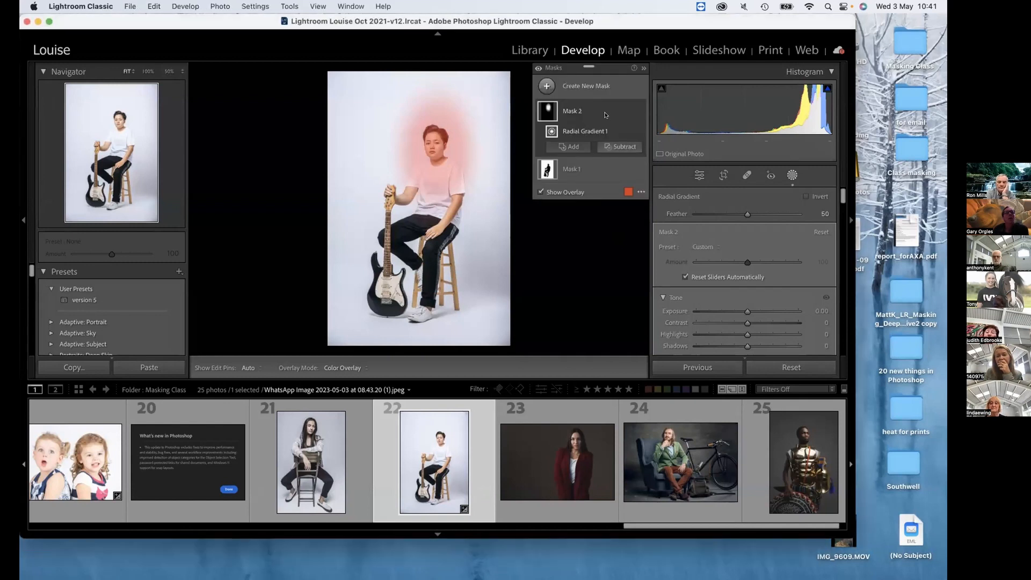
left_click(572, 169)
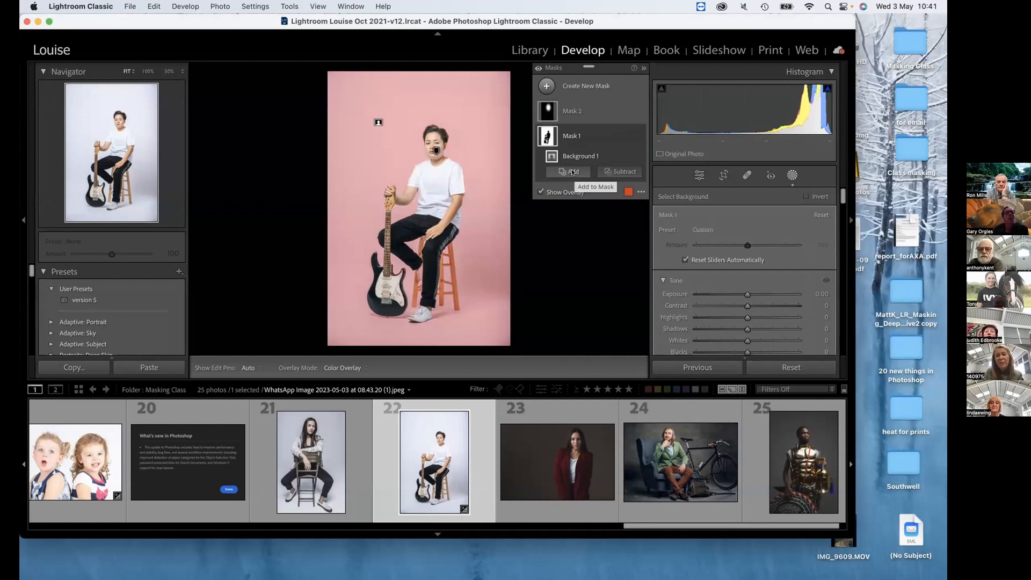
left_click(564, 112)
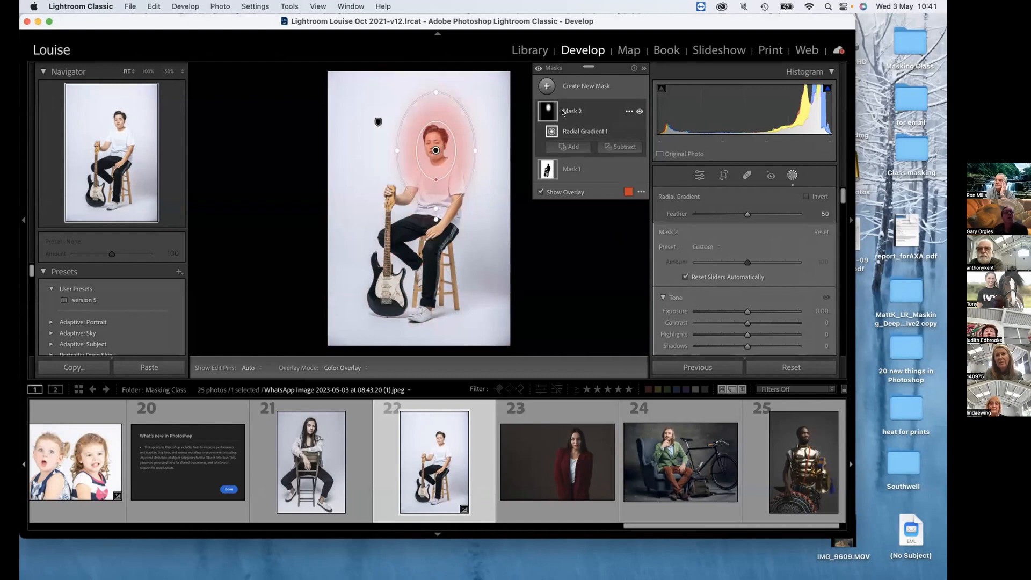
left_click(565, 170)
left_click(566, 170)
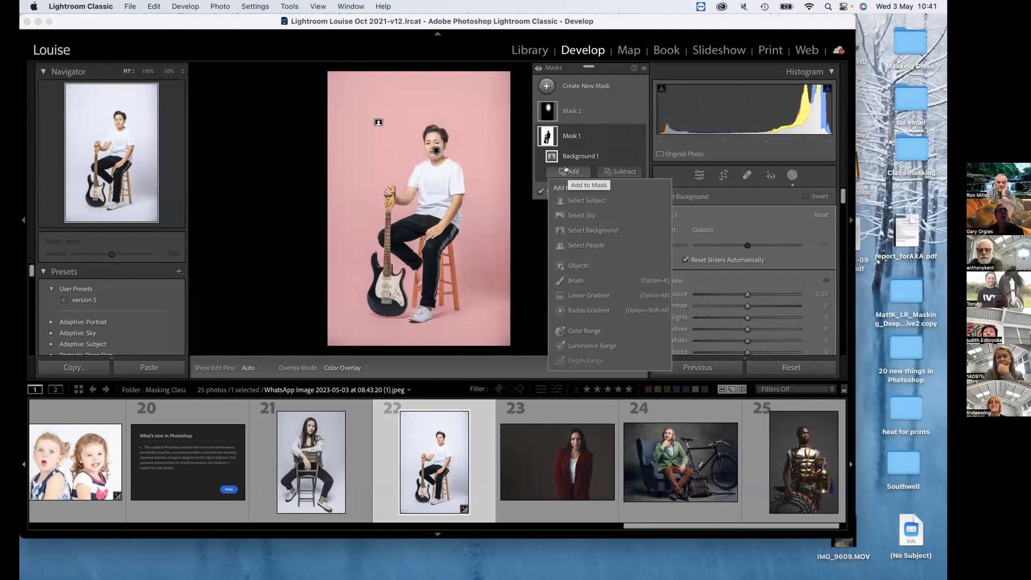
left_click(785, 228)
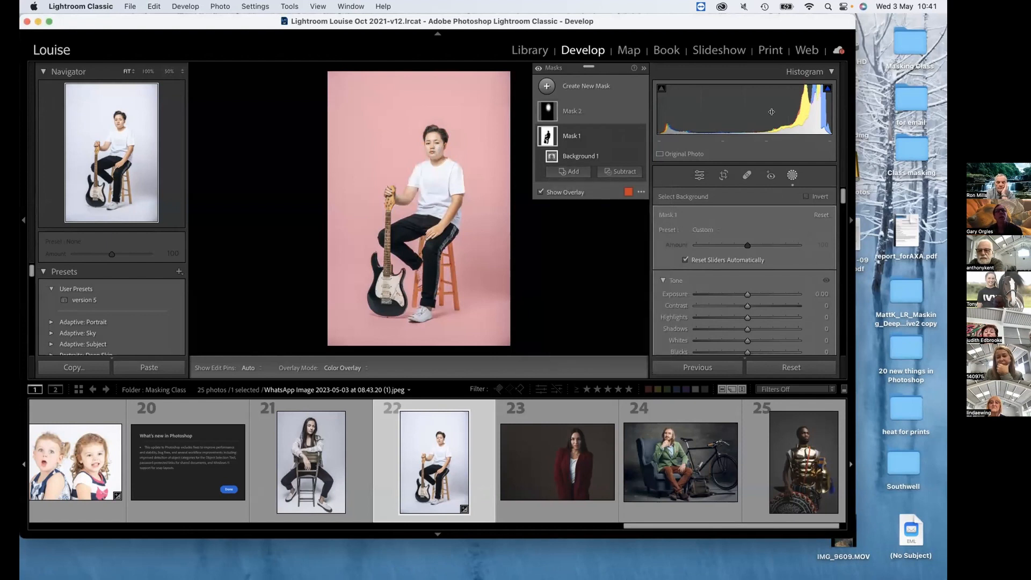
left_click_drag(763, 110, 724, 113)
left_click_drag(724, 113, 722, 113)
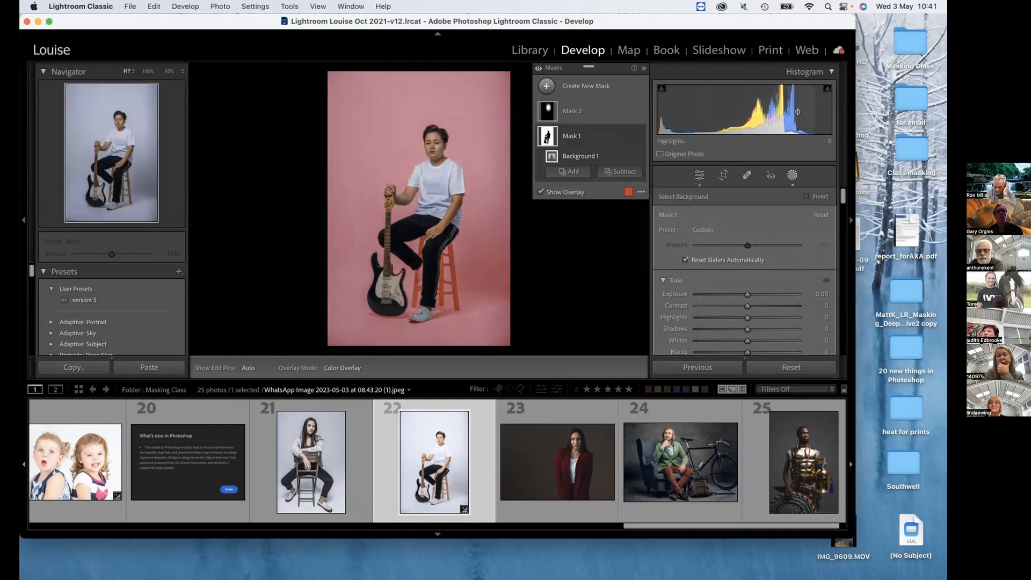
Raise the background mask's Exposure to 2.35.
left_click(768, 294)
left_click_drag(773, 295, 783, 296)
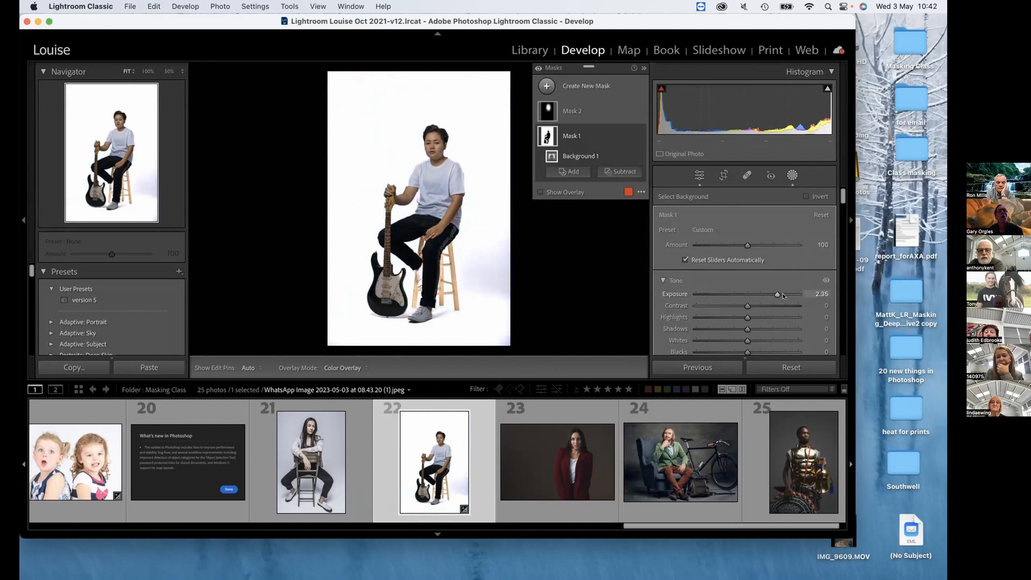
Tilt the radial gradient in Mask 2 diagonally around the head and chest, and set the background mask's Exposure to −1.51.
left_click(590, 110)
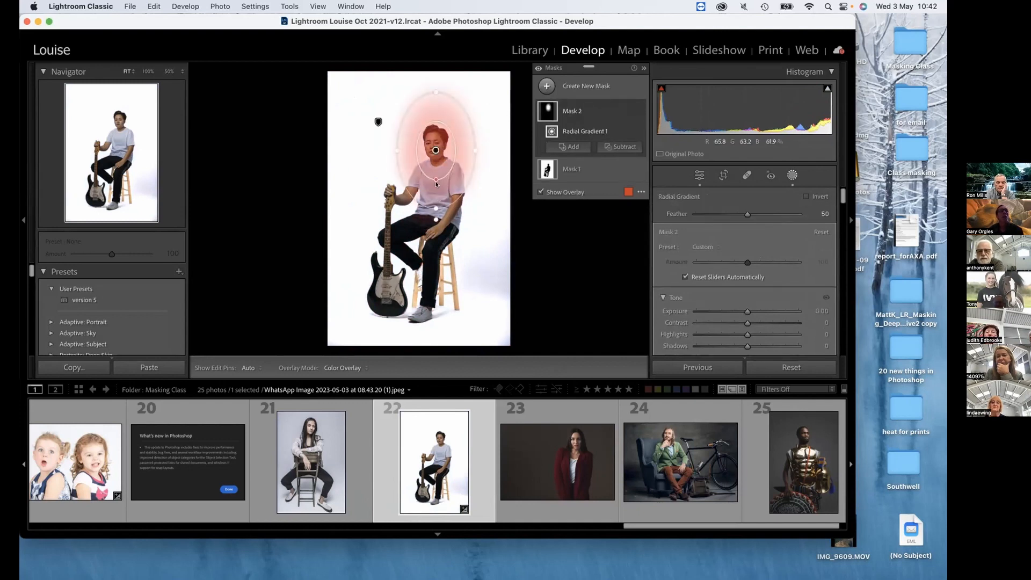
left_click_drag(436, 220, 471, 219)
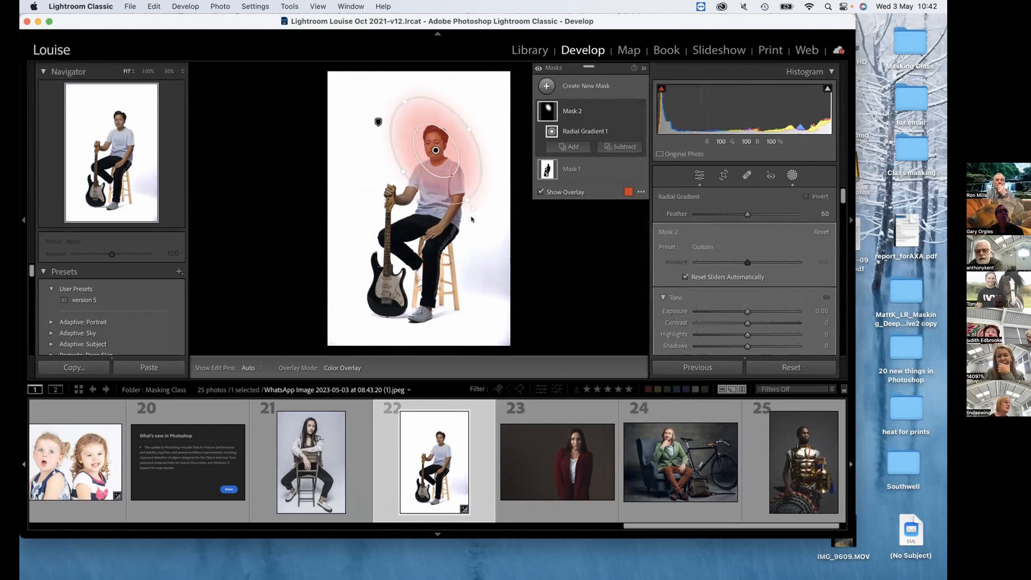
left_click(570, 162)
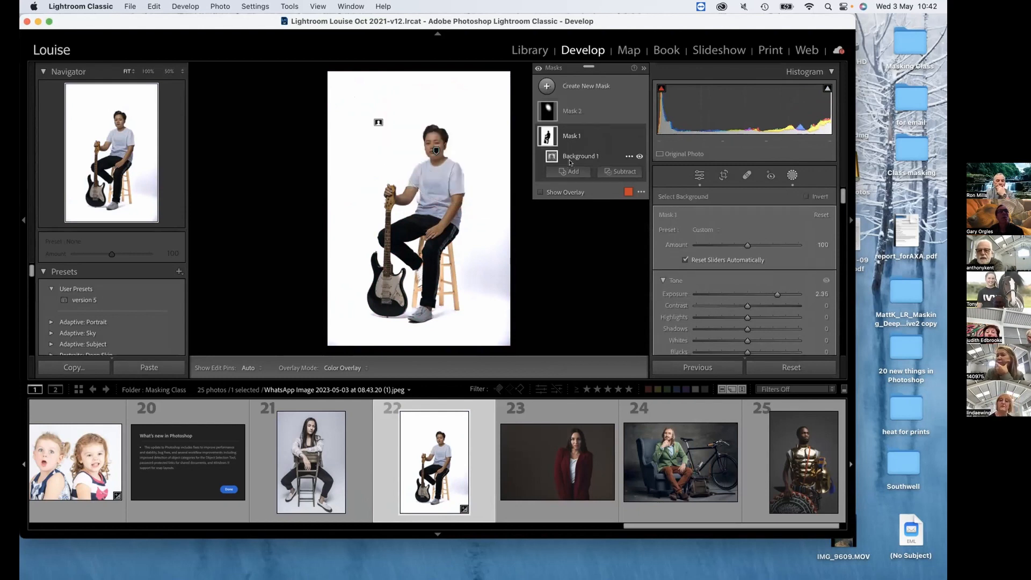
left_click_drag(777, 295, 735, 293)
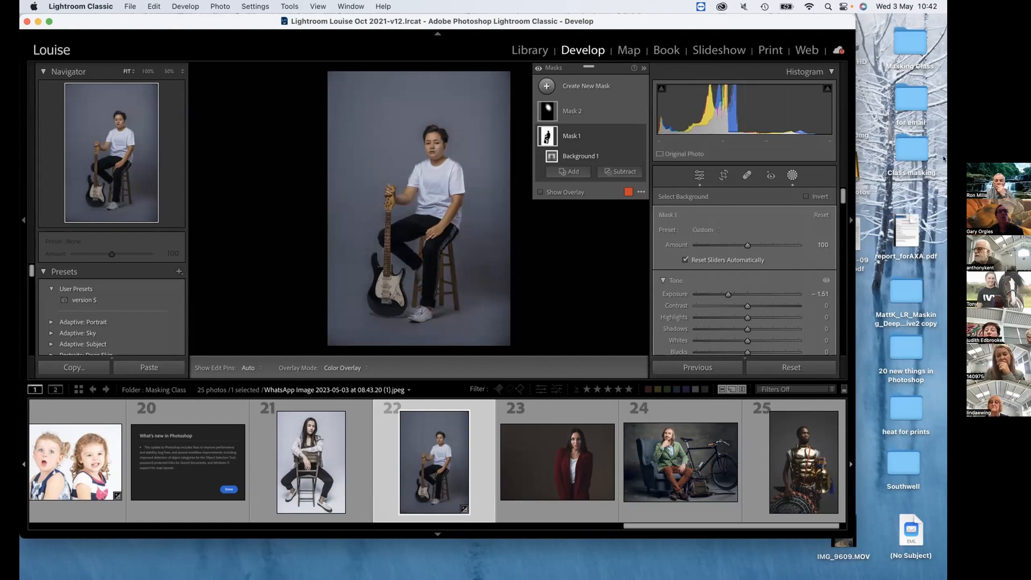
Turn on Solo Mode for the Develop panels and reopen the masking tools.
left_click_drag(844, 194, 843, 271)
scroll(840, 199, "down", 1)
scroll(841, 210, "down", 4)
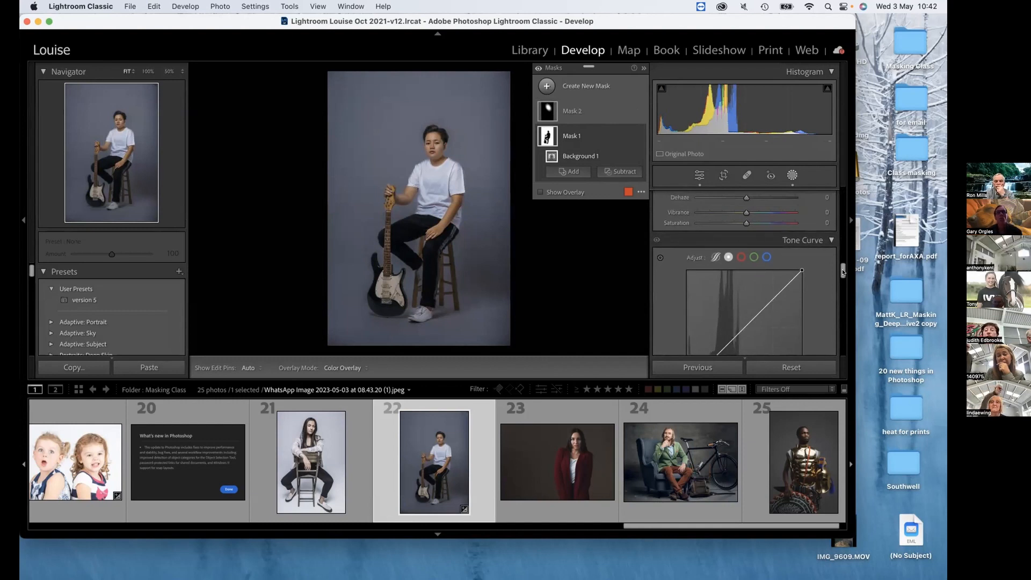
left_click_drag(843, 272, 844, 346)
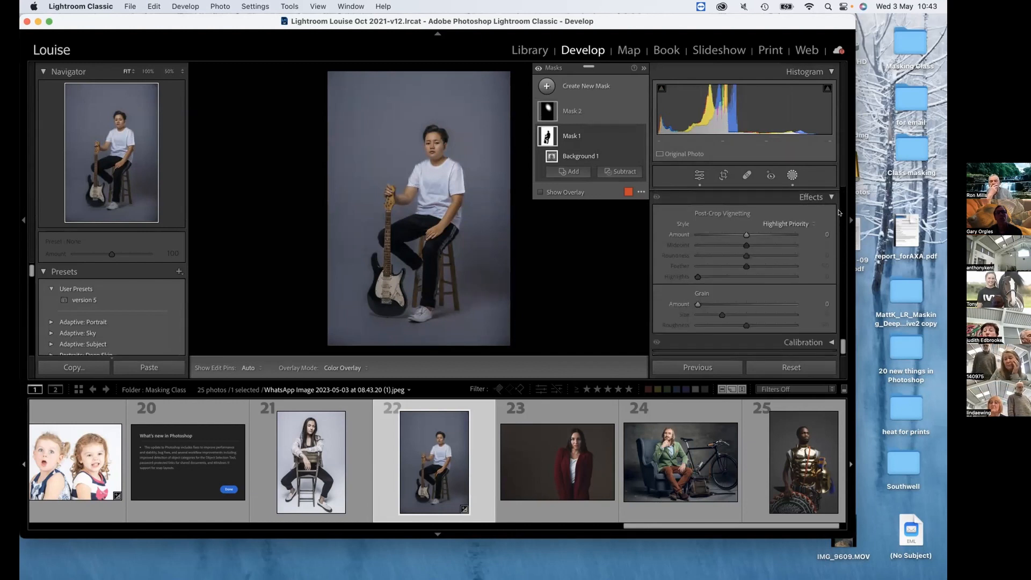
scroll(840, 218, "up", 5)
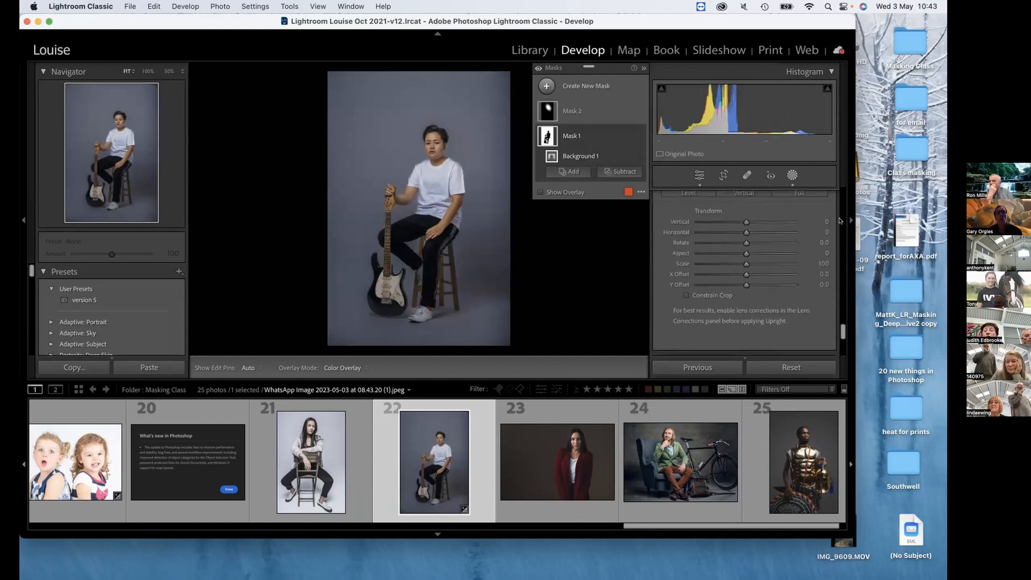
scroll(840, 220, "up", 10)
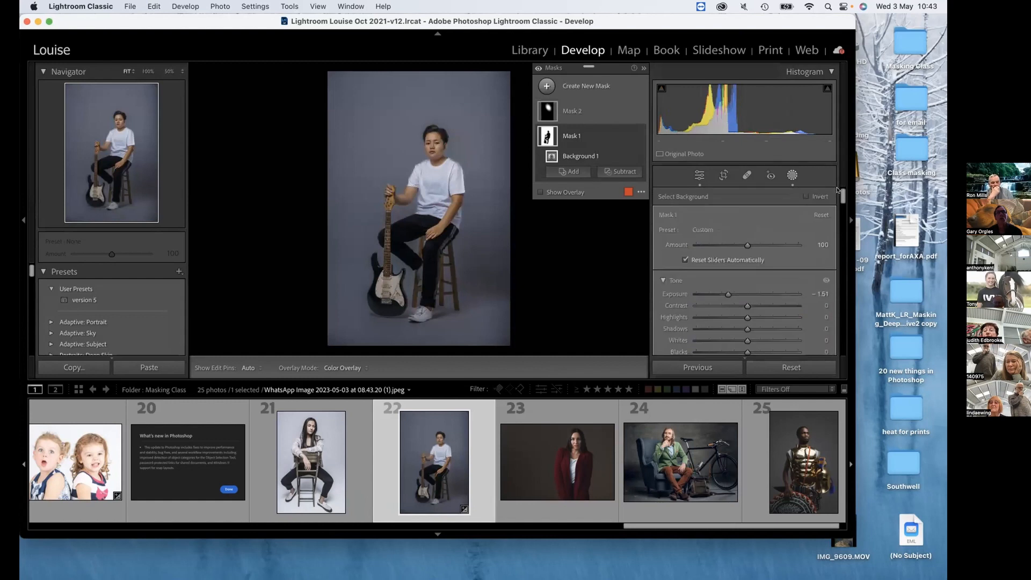
left_click(792, 175)
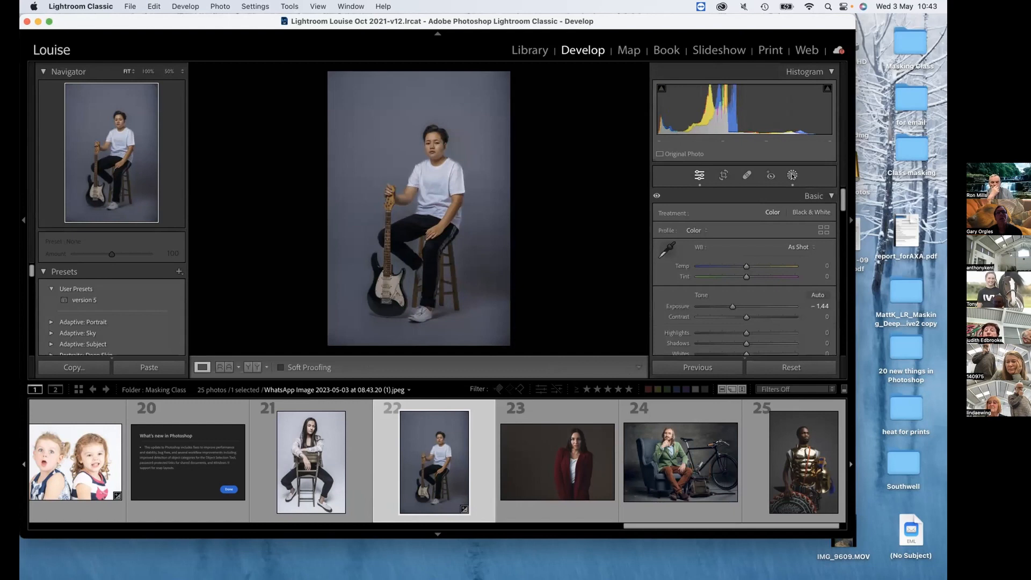
right_click(790, 193)
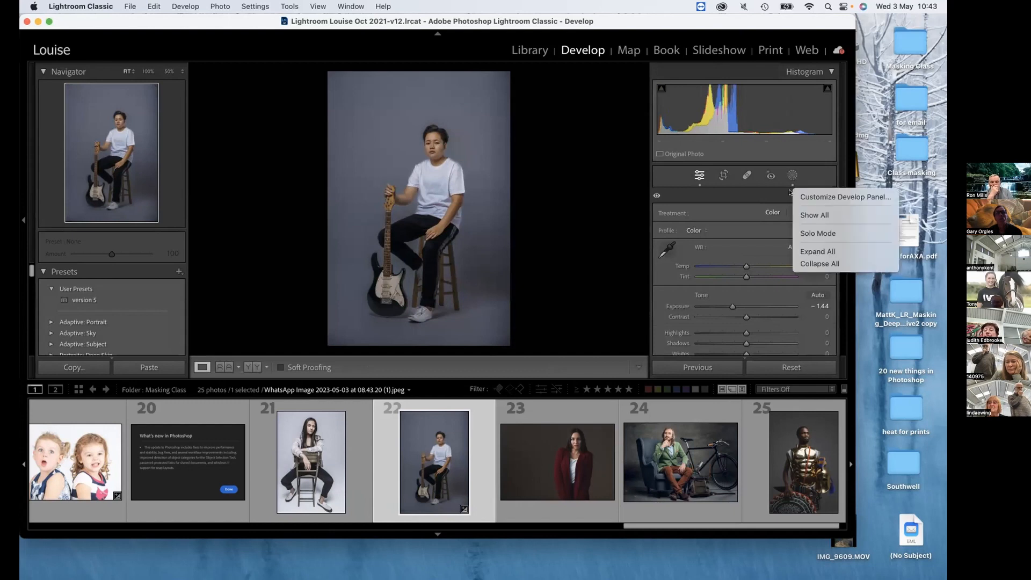
left_click(848, 234)
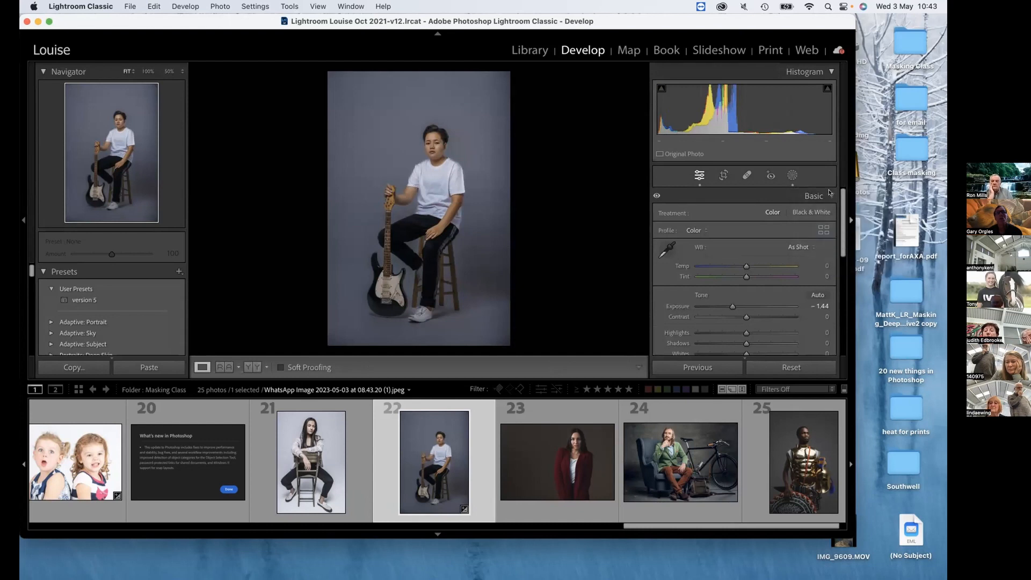
left_click(792, 175)
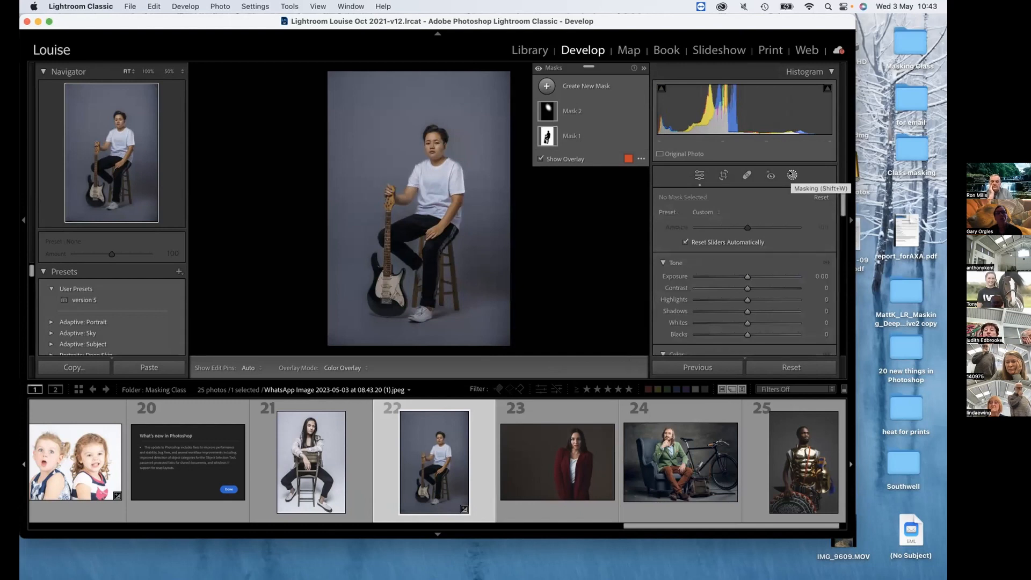
Tint the background mask, Mask 1, purple using a color with hue 301 and saturation 71%.
left_click_drag(842, 204, 842, 235)
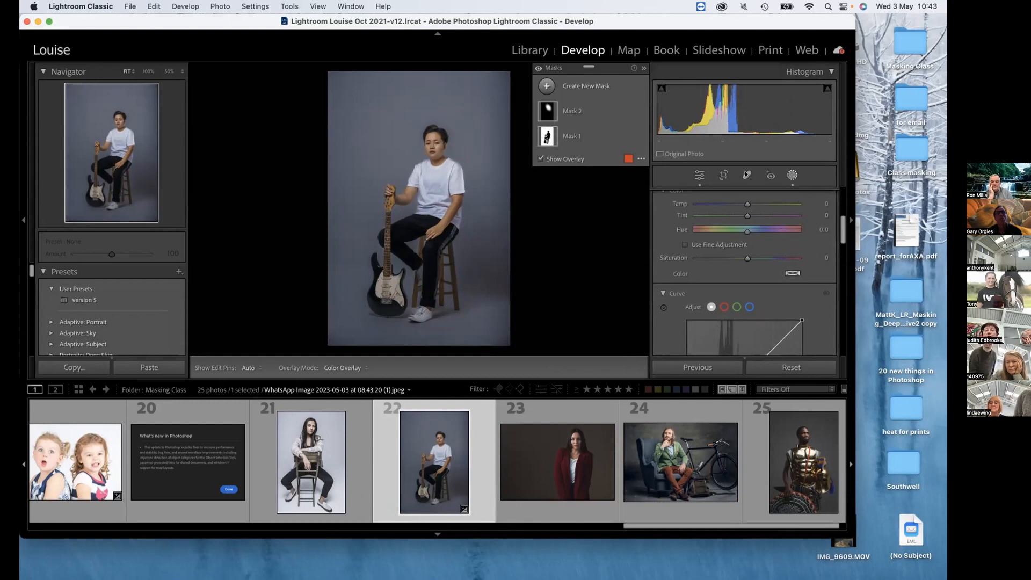
left_click(579, 126)
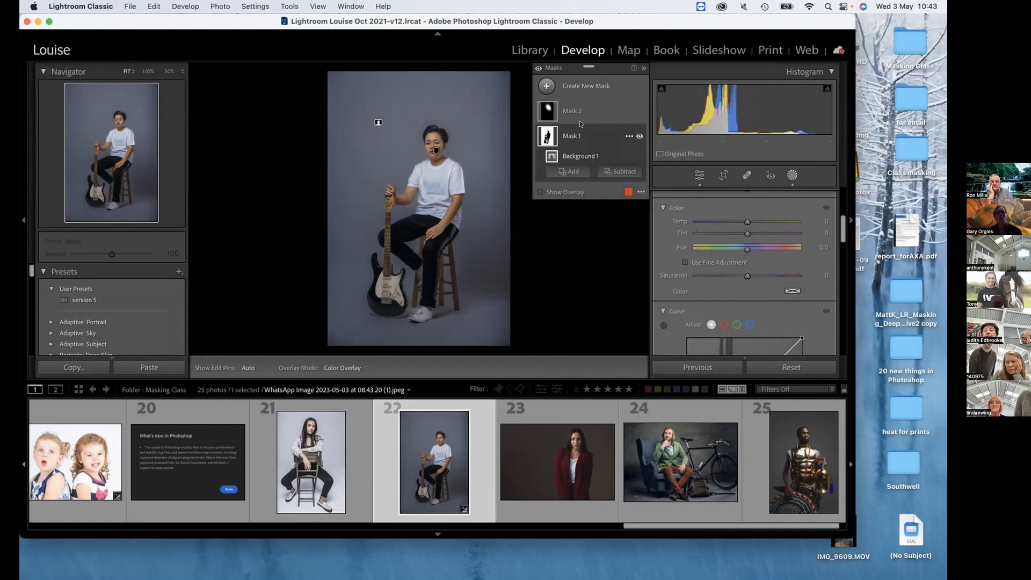
left_click(788, 290)
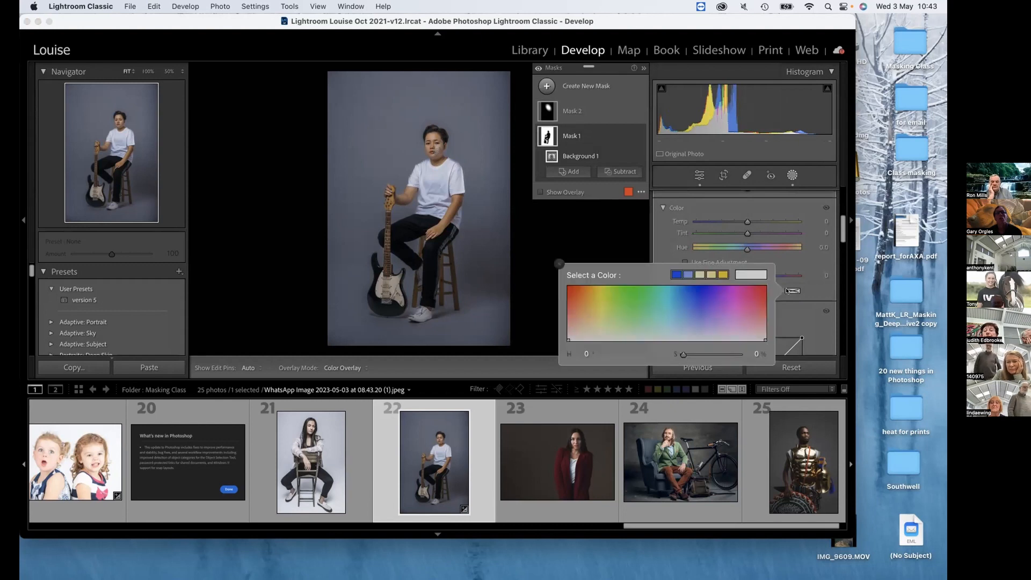
left_click(737, 290)
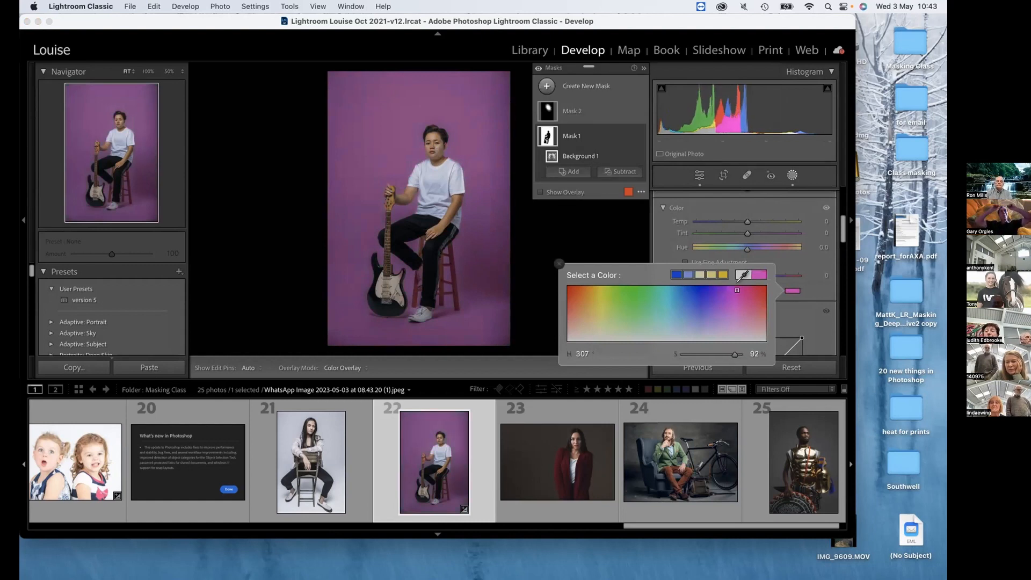
left_click(735, 299)
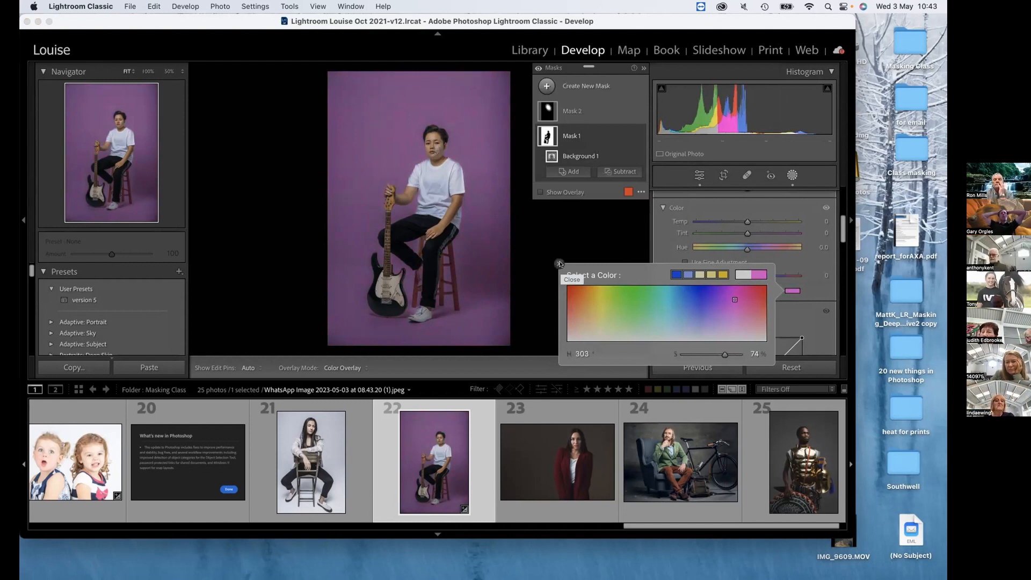
left_click(595, 138)
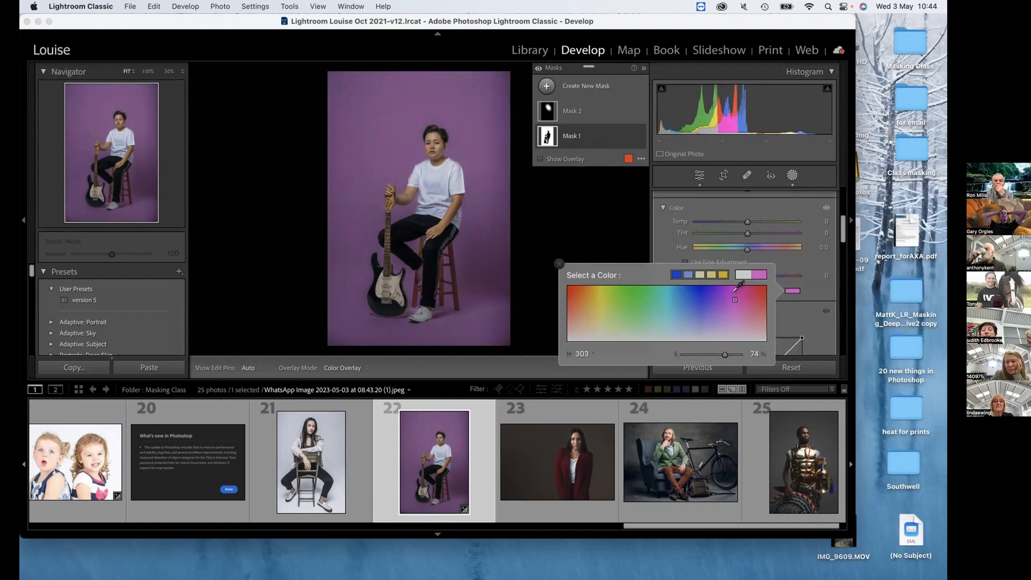
left_click(591, 129)
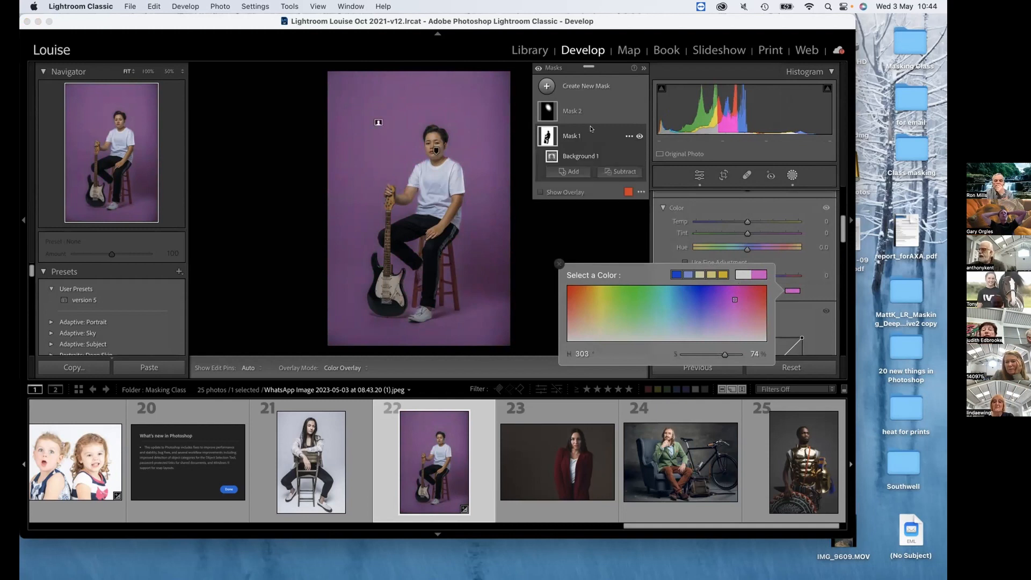
left_click(591, 129)
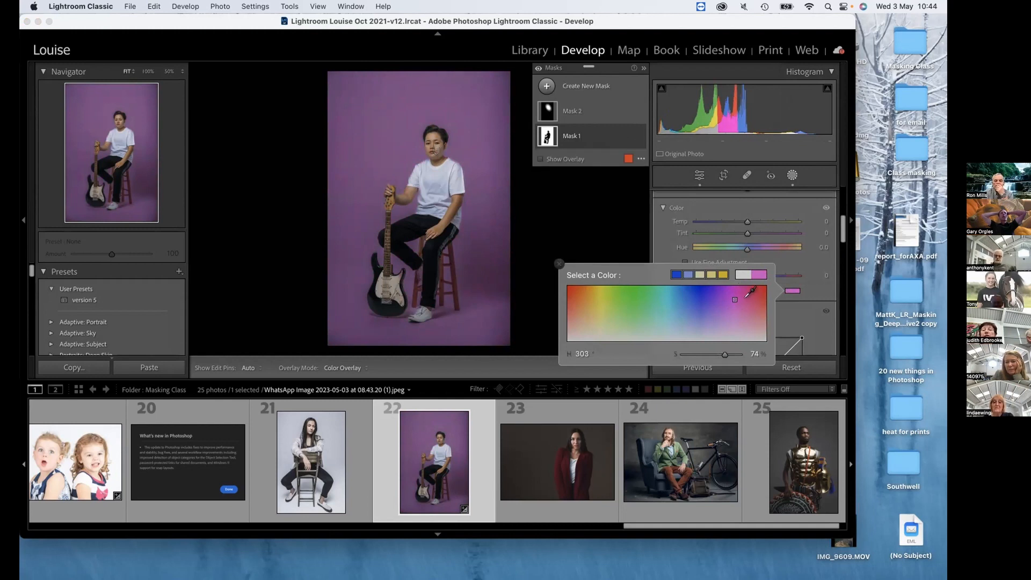
left_click_drag(735, 299, 733, 302)
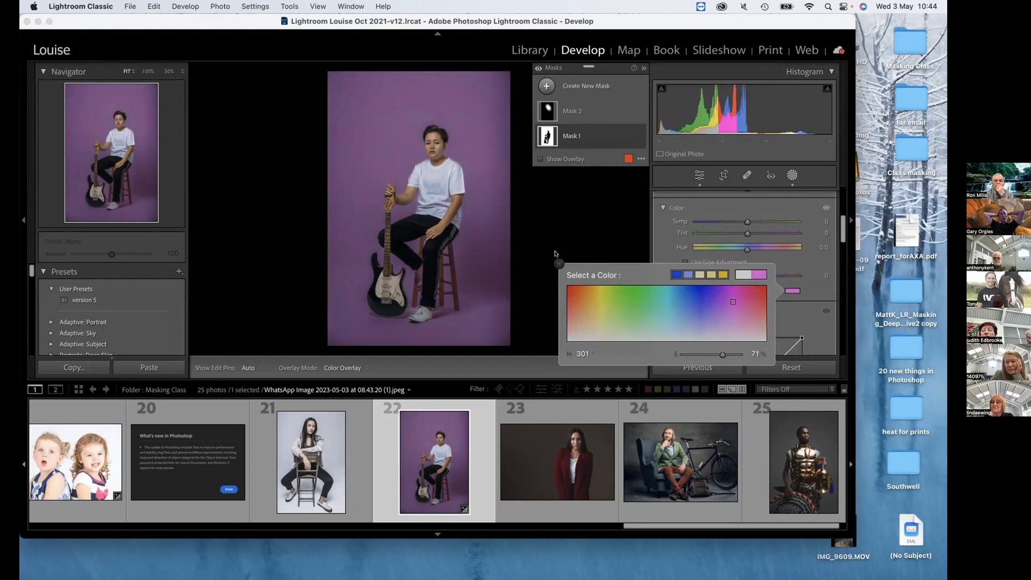
left_click(557, 264)
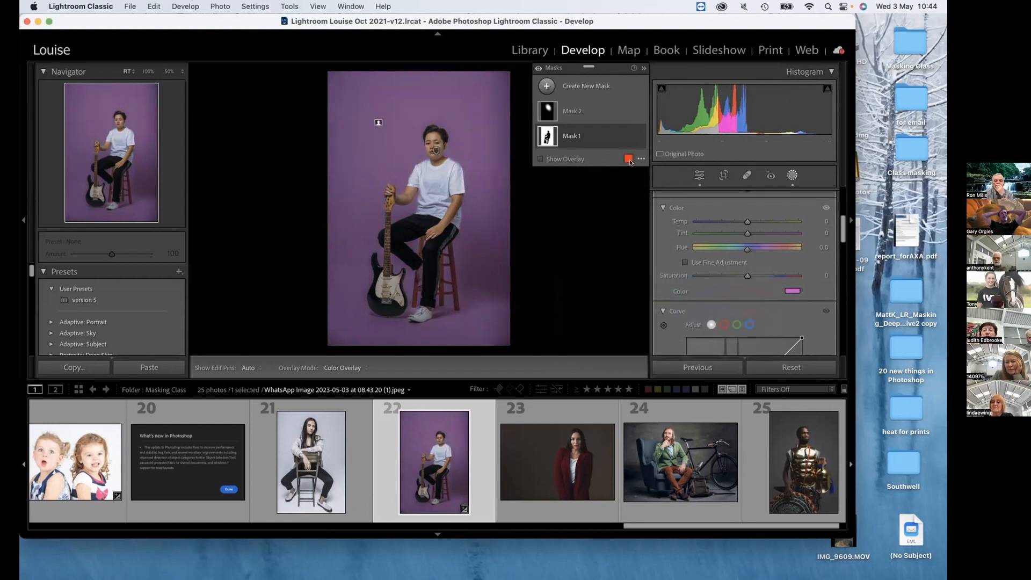
Make Mask 2 active and lighten the whole photo through the histogram, with Shadows at +100 and Exposure at −0.58.
left_click(596, 111)
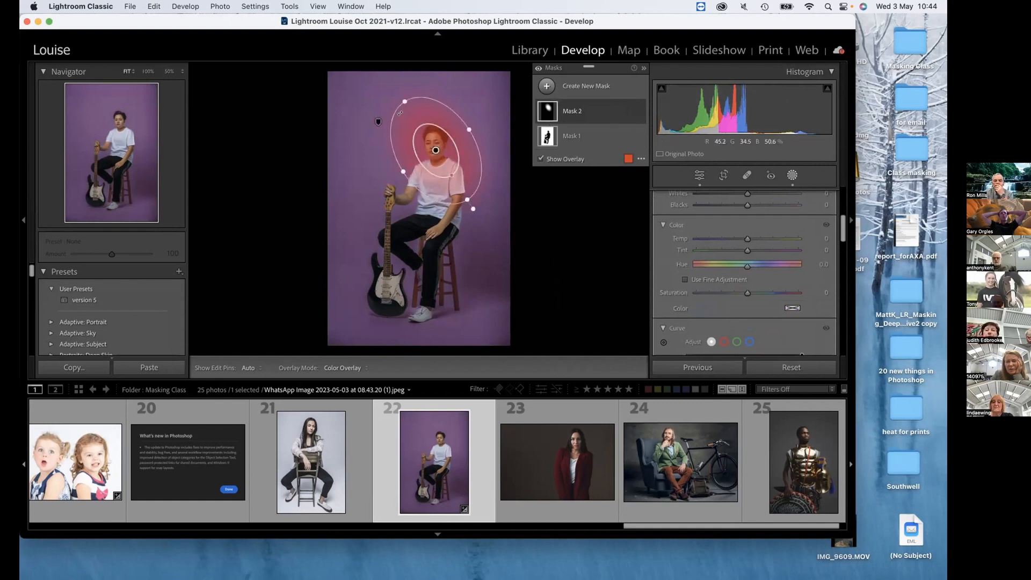
left_click_drag(735, 111, 786, 111)
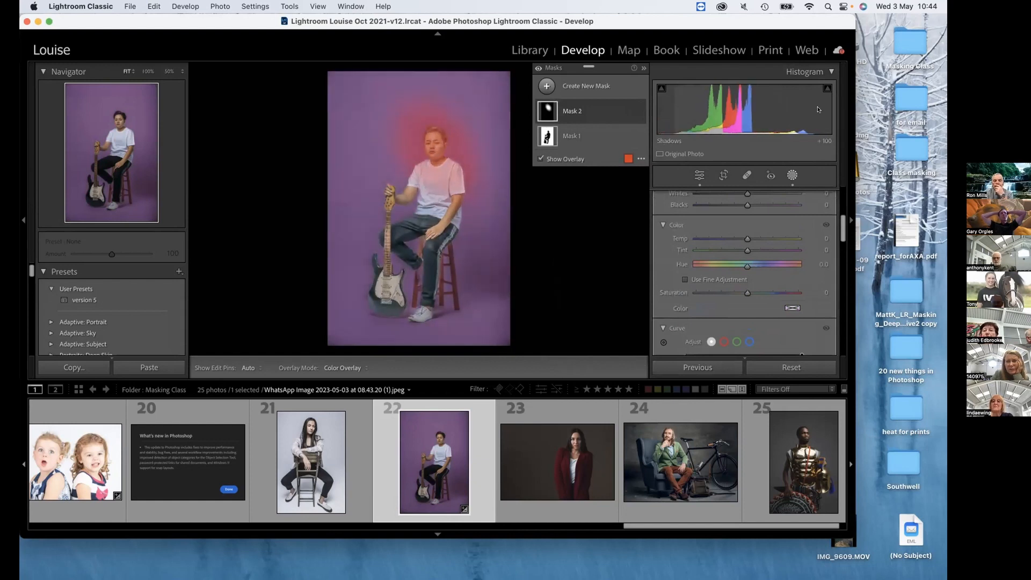
left_click_drag(769, 114, 786, 116)
scroll(712, 246, "up", 3)
scroll(712, 246, "up", 2)
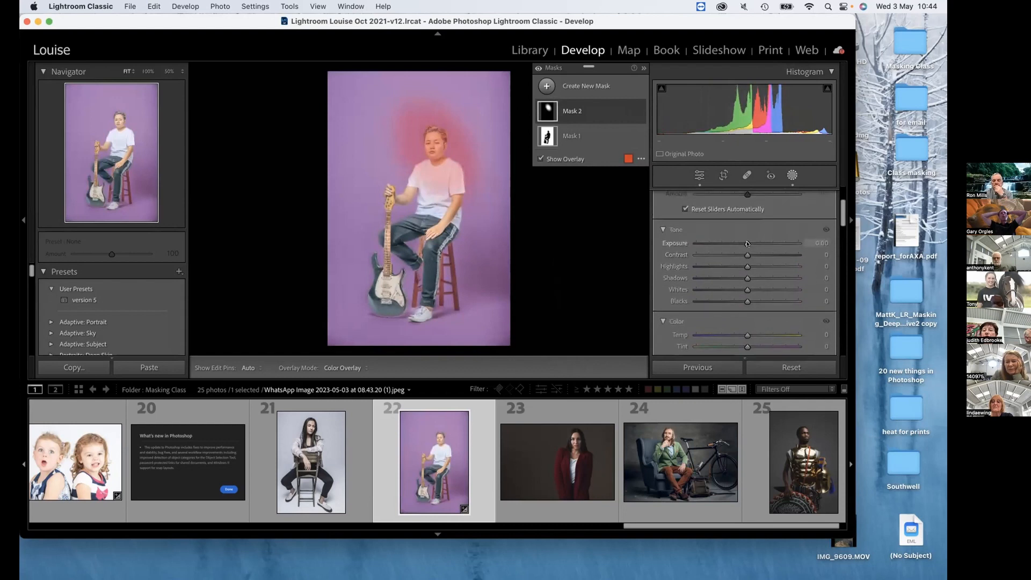
Try different Exposure strengths on the radial light in Mask 2, ending at 0.43.
mouse_move(748, 243)
left_mouse_down()
mouse_move(765, 243)
mouse_move(751, 243)
left_mouse_up()
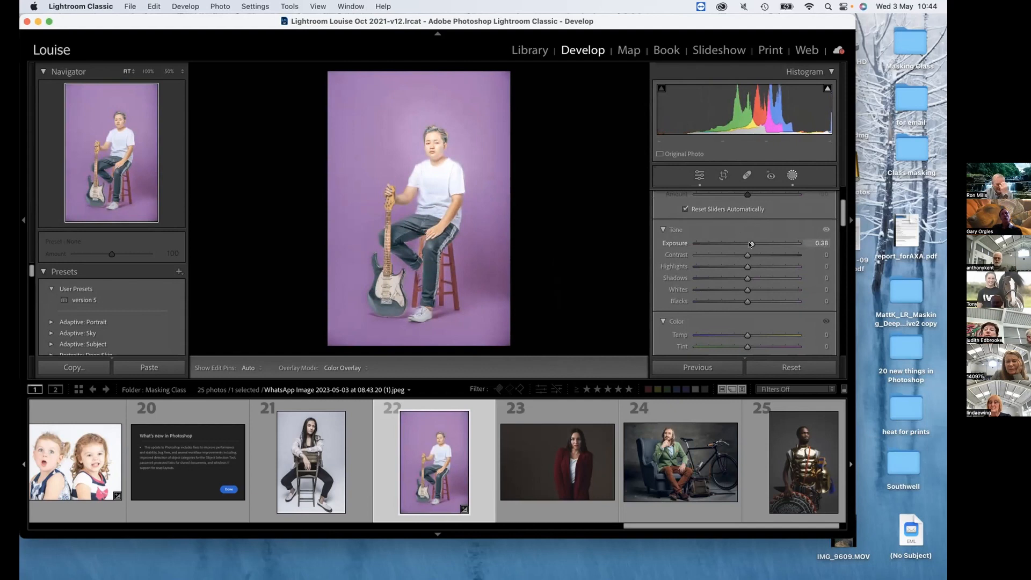
left_click_drag(750, 244, 766, 243)
left_click_drag(743, 118, 669, 118)
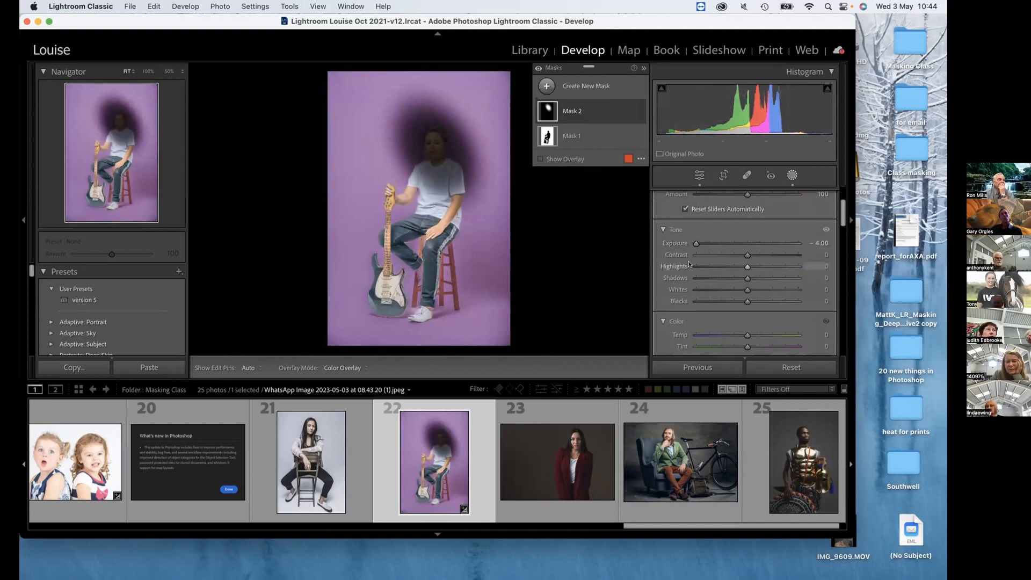
left_click_drag(698, 243, 756, 243)
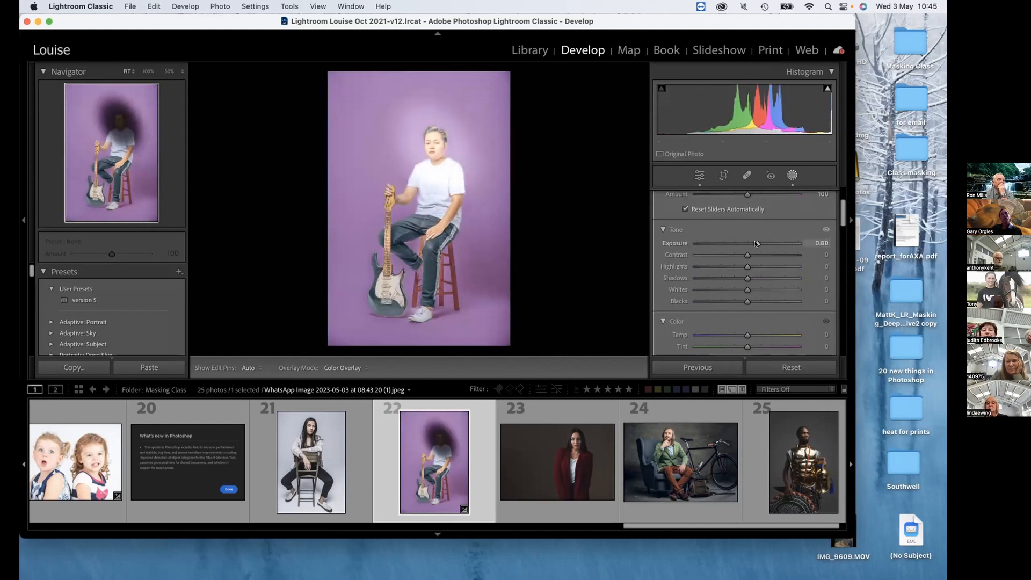
left_click_drag(756, 243, 753, 243)
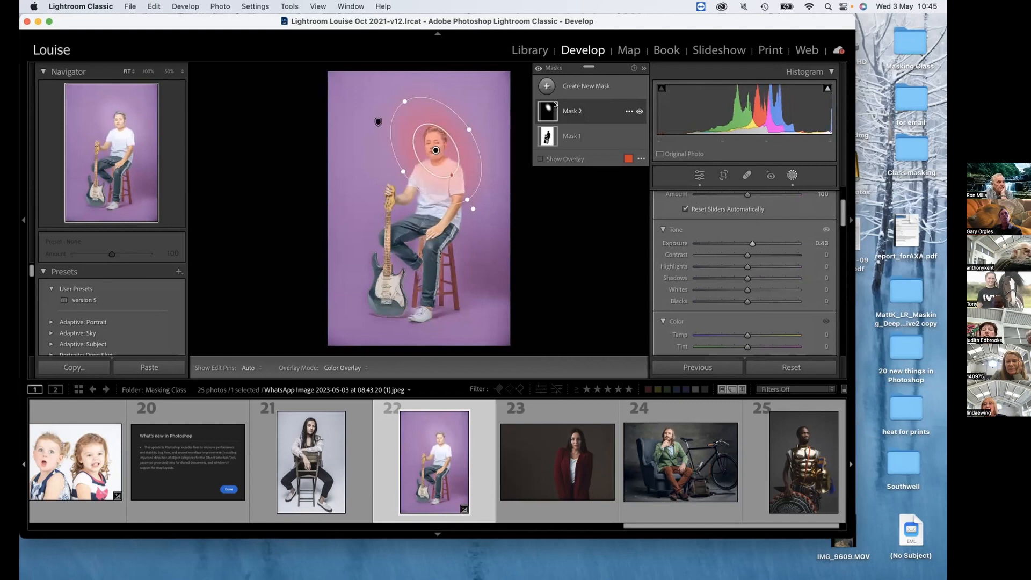
Return the whole photo's Exposure and Shadows to their defaults, then reset all edits and masks on the photo.
left_click(588, 132)
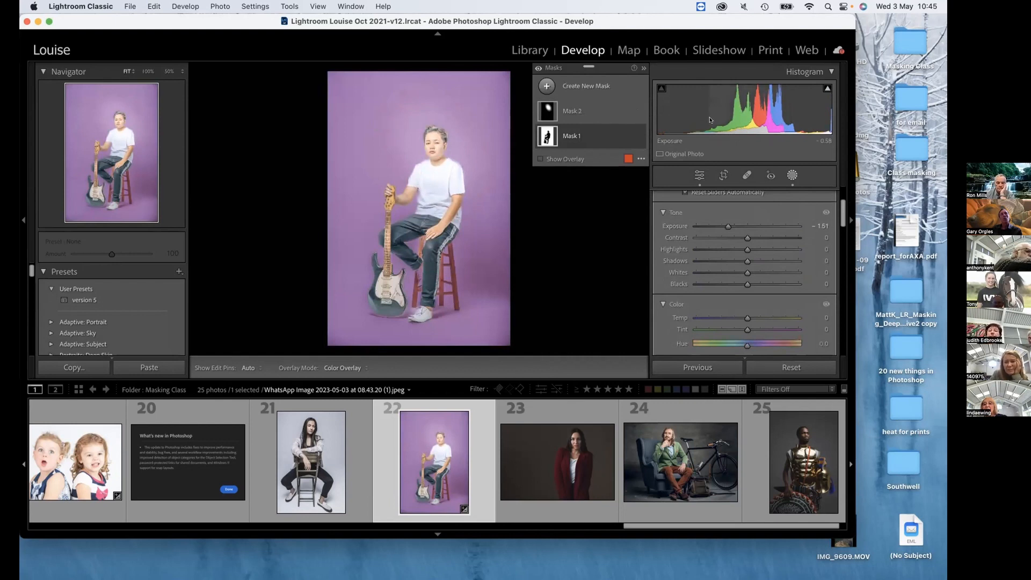
left_click_drag(841, 210, 840, 307)
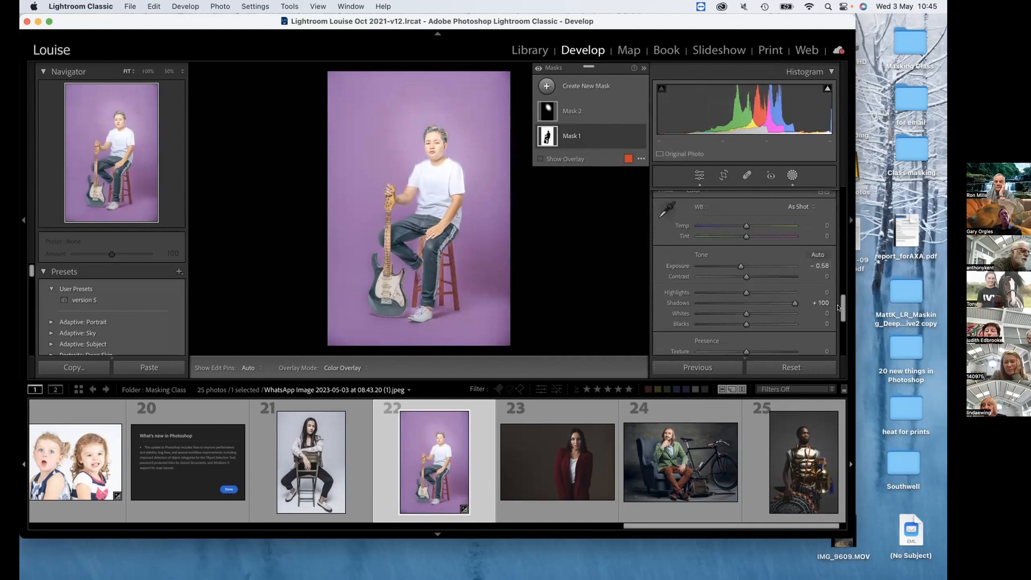
double_click(680, 266)
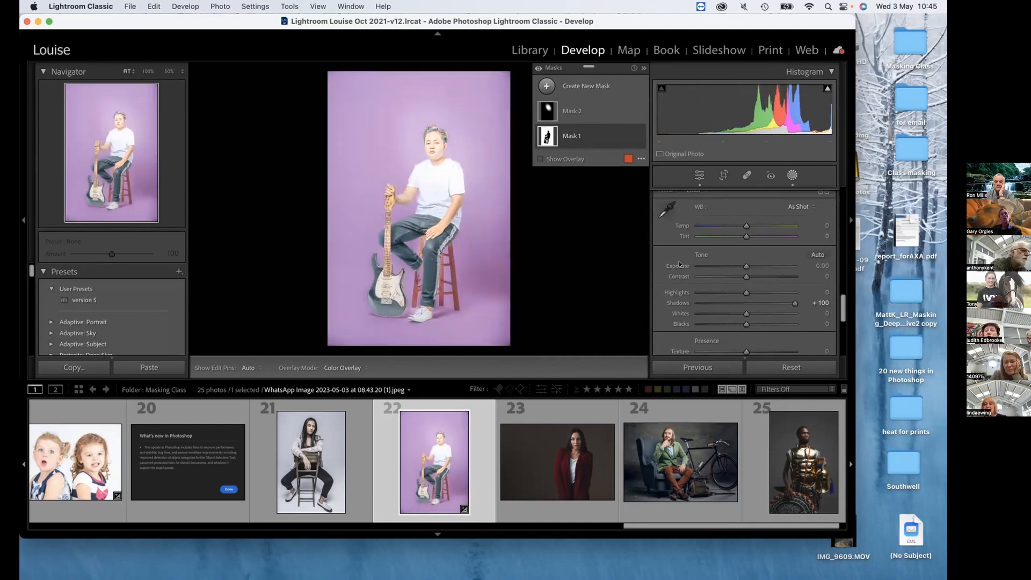
double_click(677, 303)
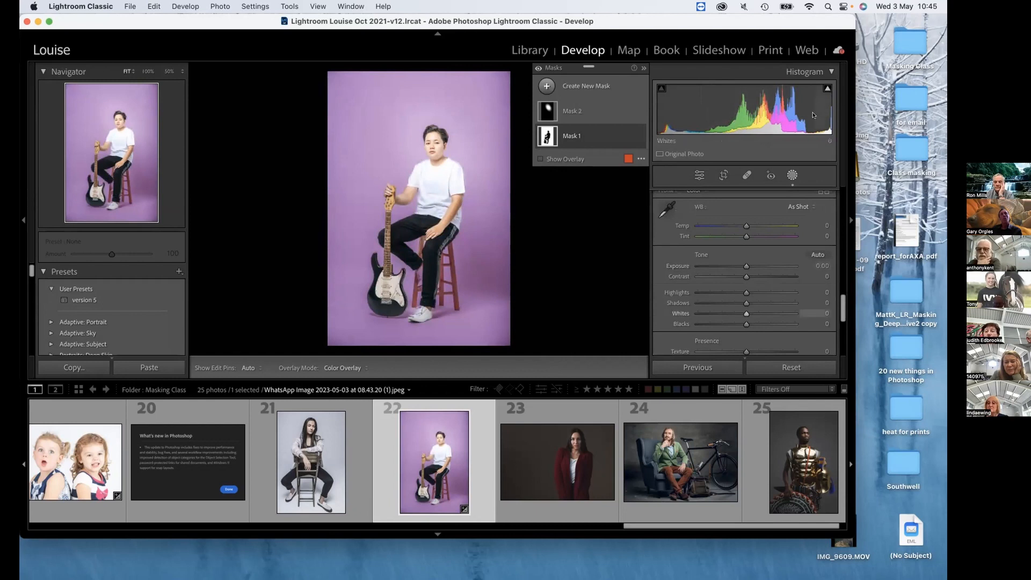
left_click(786, 367)
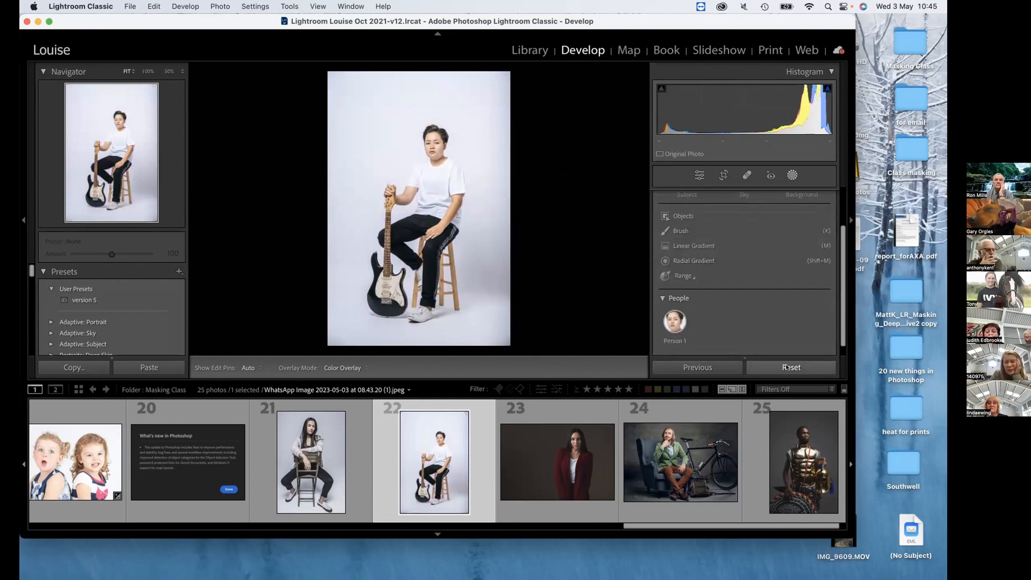
Create a new background mask and darken it with Shadows at −41 and Exposure at −2.20.
left_click(794, 174)
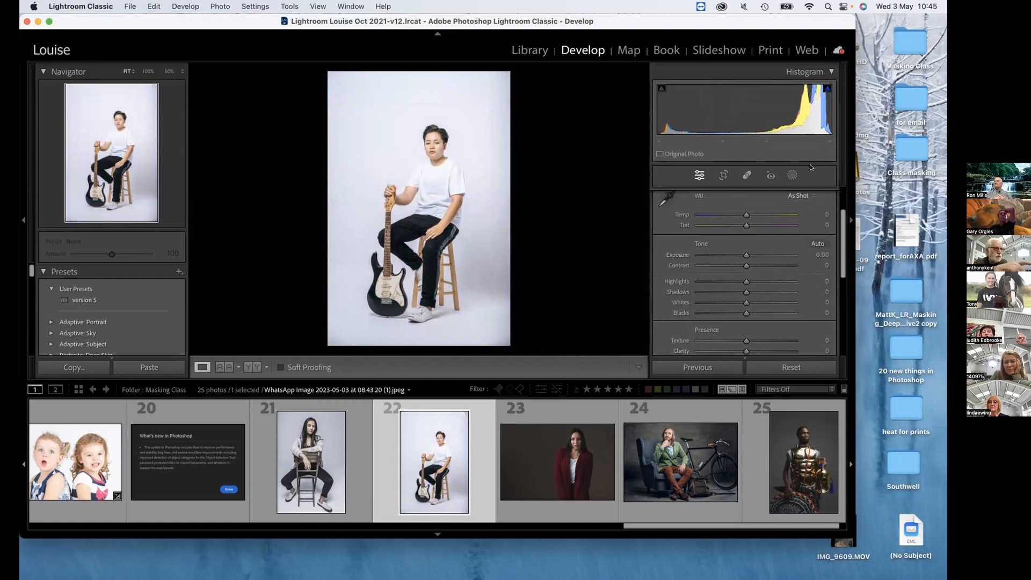
left_click(793, 175)
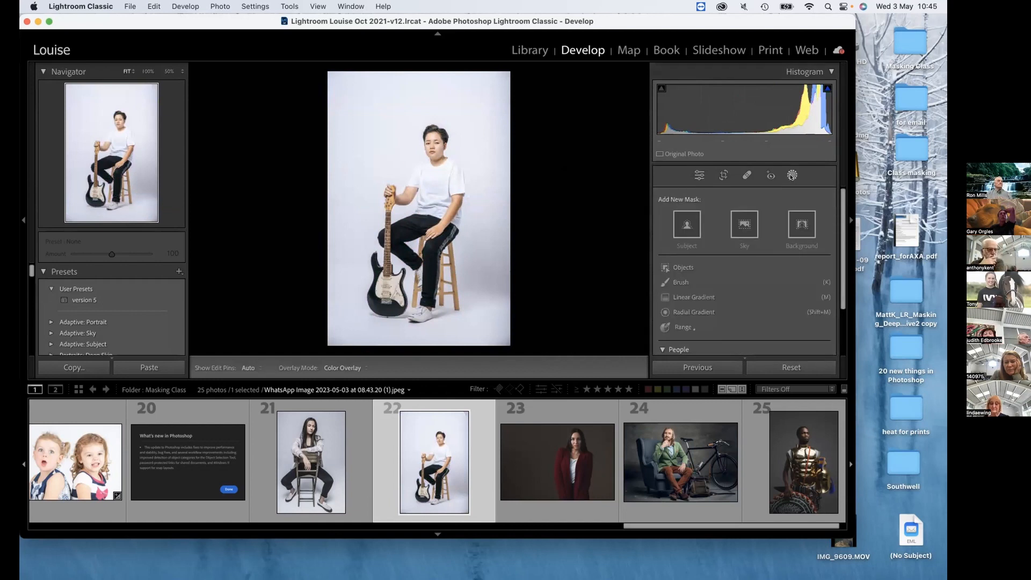
left_click(800, 226)
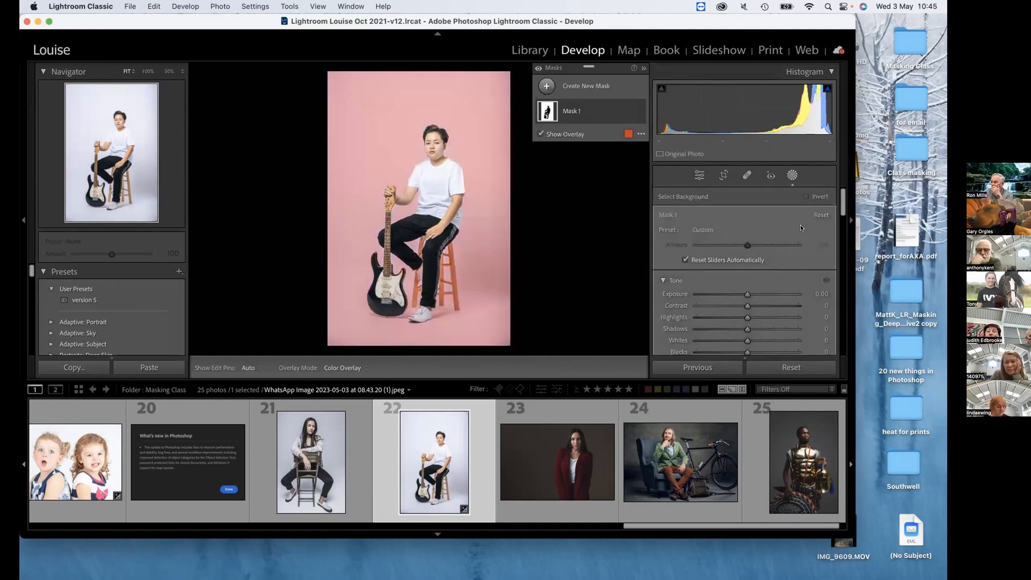
left_click_drag(747, 294, 725, 296)
scroll(724, 296, "down", 2)
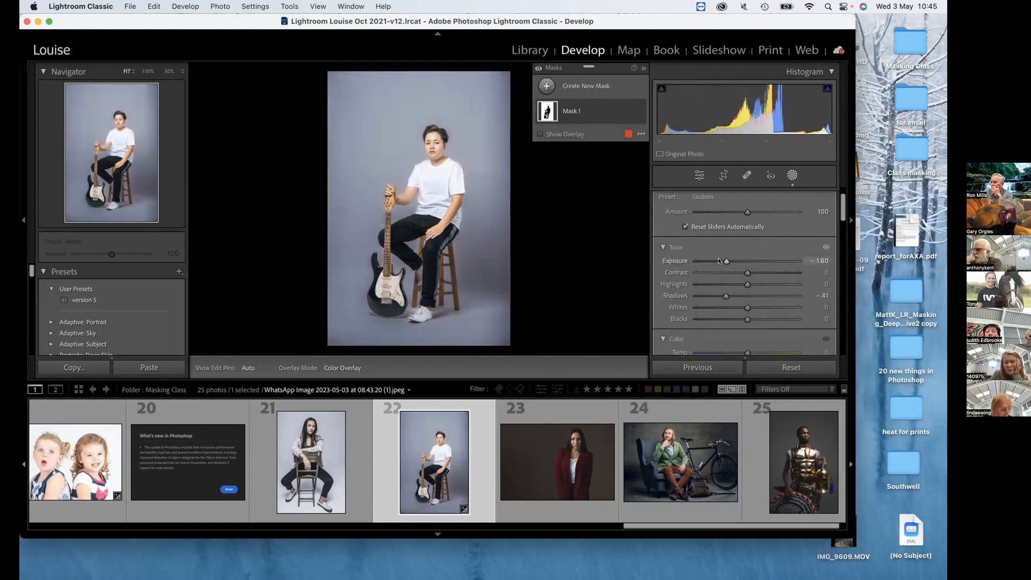
mouse_move(718, 261)
left_mouse_down()
mouse_move(727, 261)
mouse_move(714, 262)
left_mouse_up()
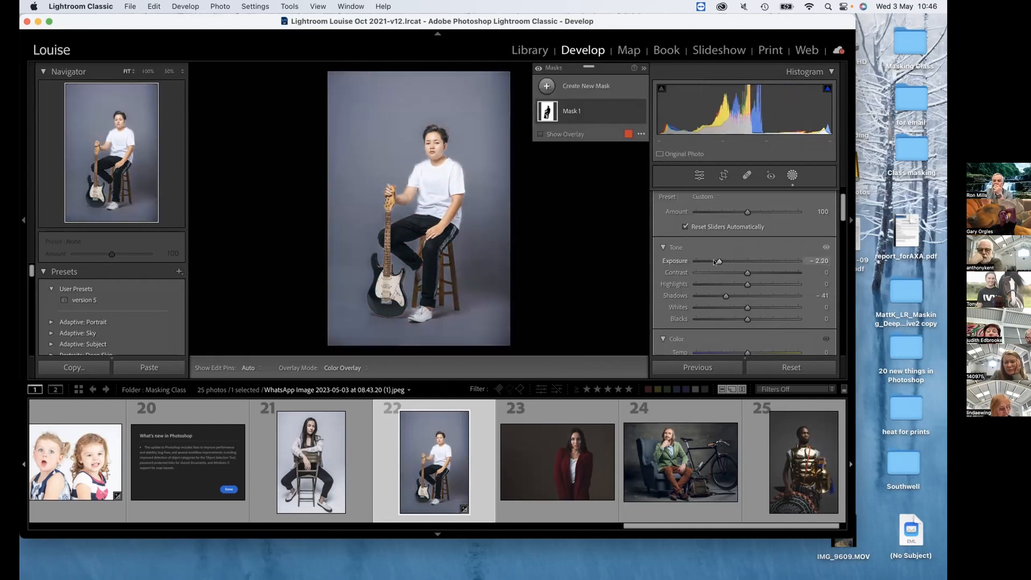
Tint the background mask green using a color with hue 133 and saturation 99%.
scroll(714, 262, "down", 5)
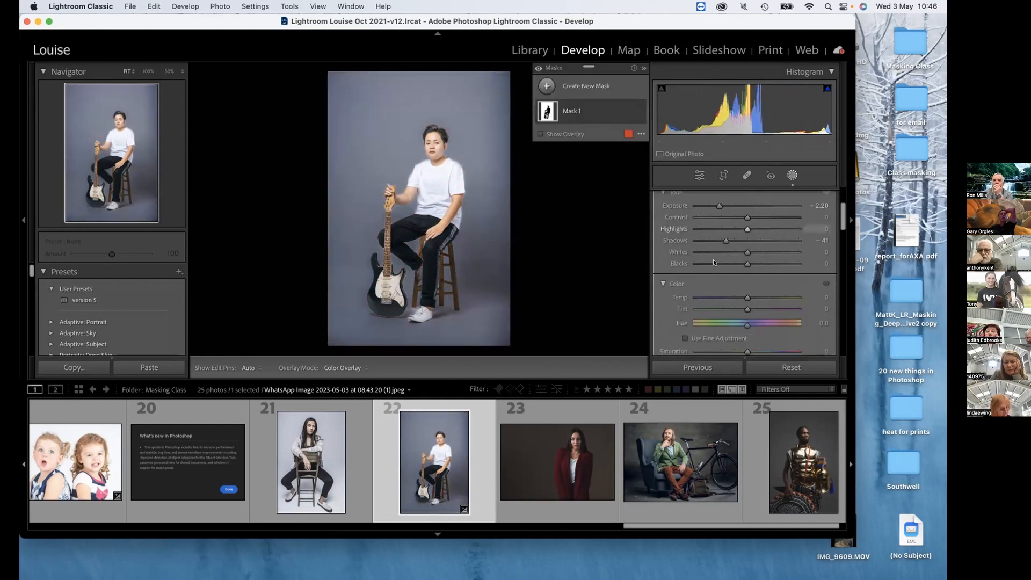
scroll(715, 262, "down", 4)
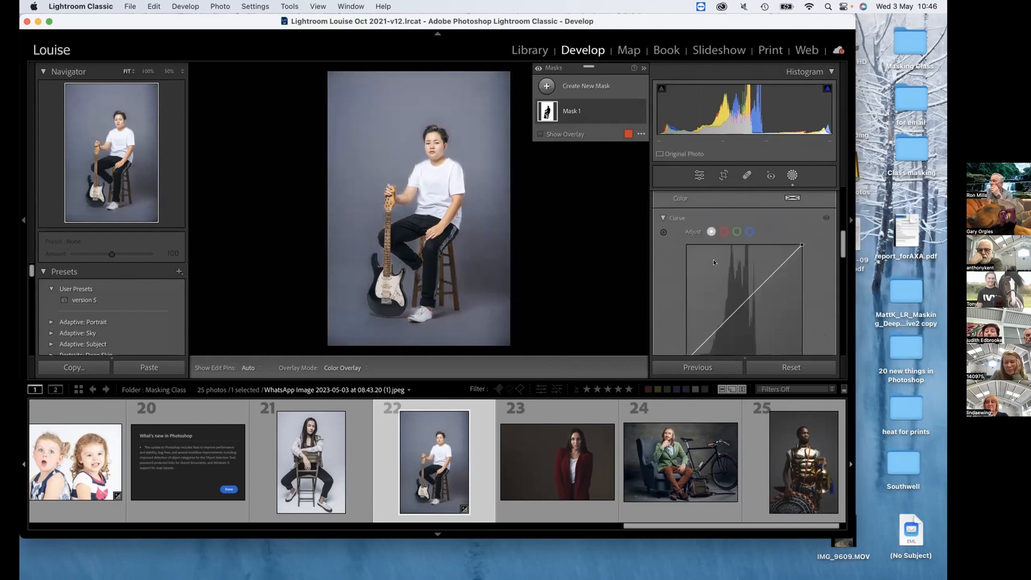
left_click(790, 198)
mouse_move(671, 210)
left_mouse_down()
mouse_move(641, 202)
mouse_move(639, 190)
left_mouse_up()
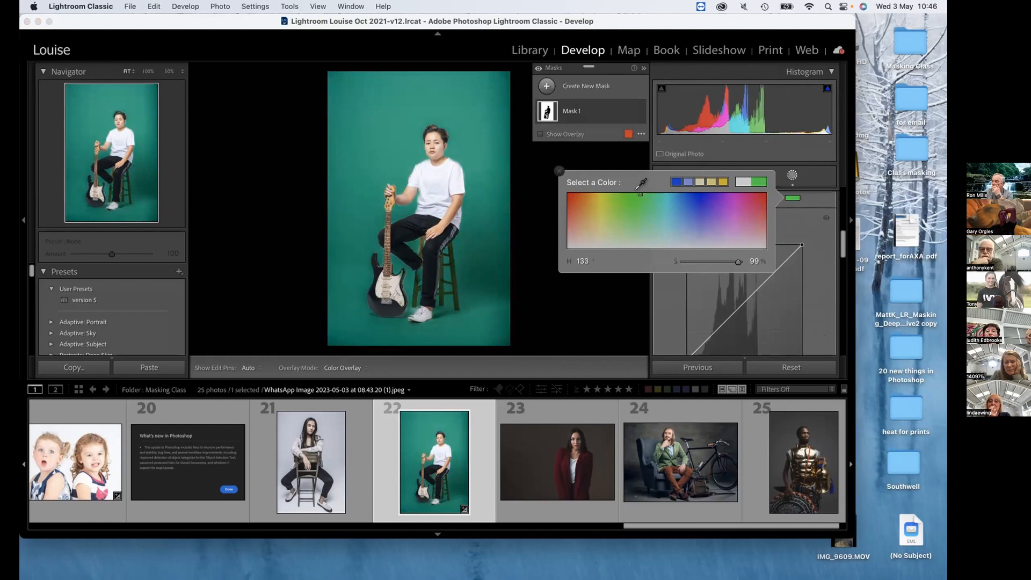
left_click(560, 171)
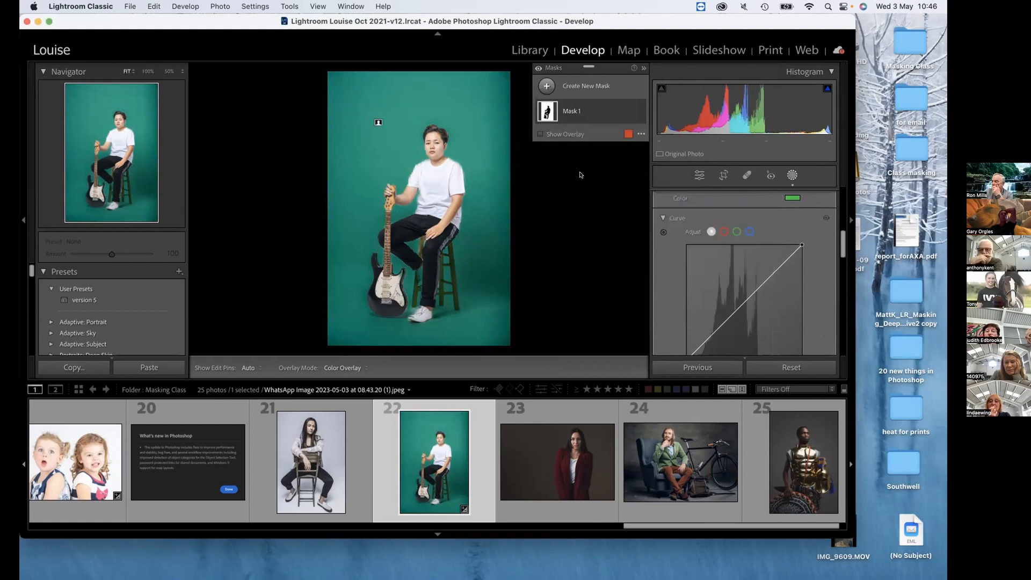
Add a tilted radial gradient mask around the guitarist's head and upper body and set its Exposure to 1.61.
left_click(573, 84)
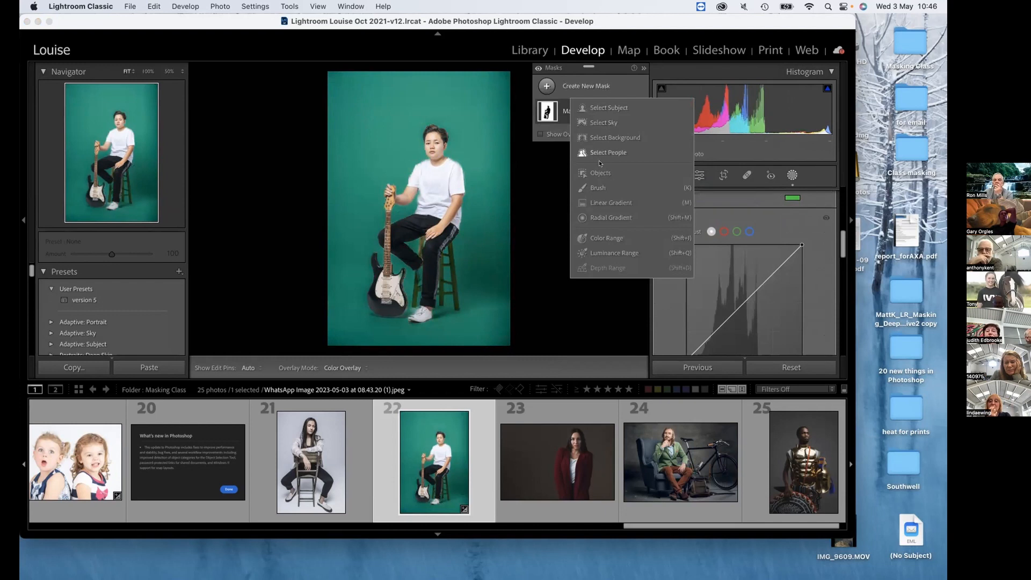
left_click(607, 216)
left_click_drag(428, 118, 484, 174)
mouse_move(427, 153)
left_mouse_down()
mouse_move(430, 185)
mouse_move(435, 146)
left_mouse_up()
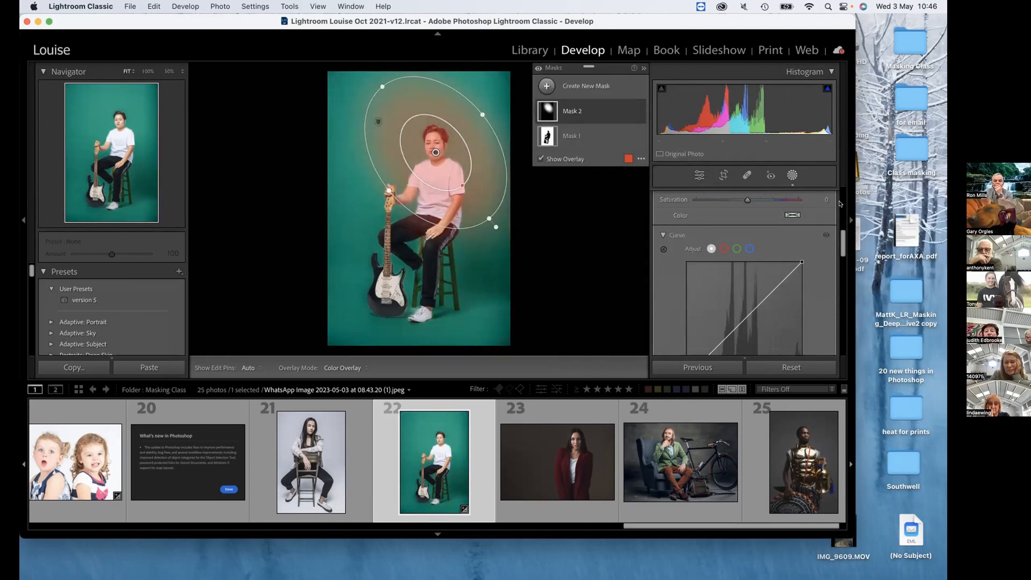
left_click_drag(844, 230, 839, 184)
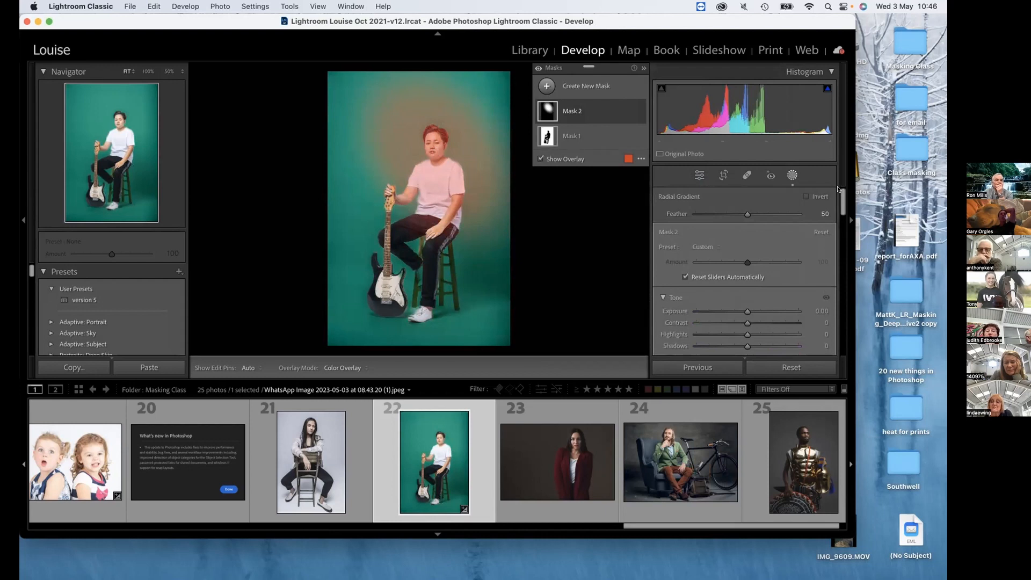
left_click_drag(747, 311, 764, 311)
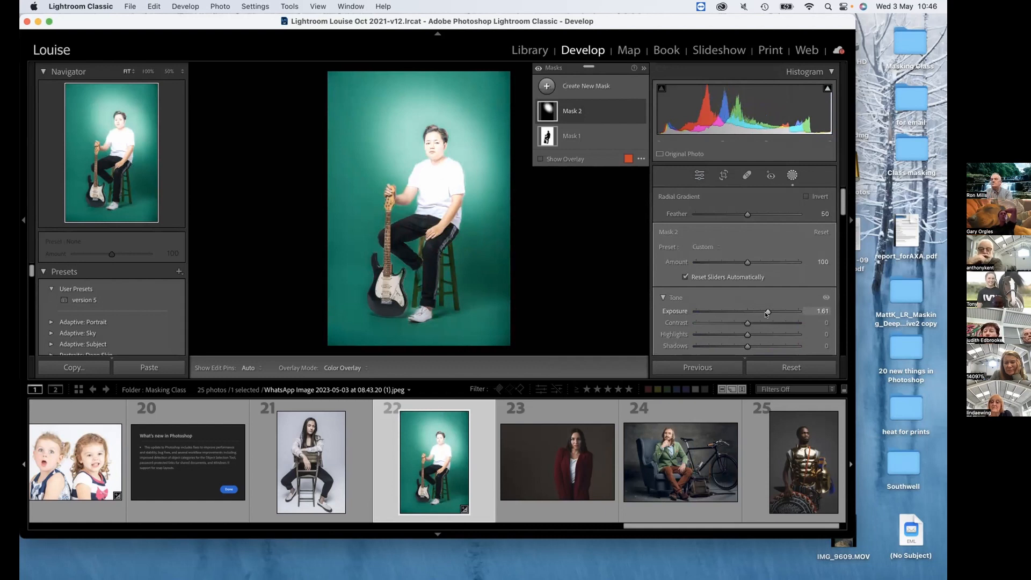
Subtract the subject from the radial gradient in Mask 2.
left_click(572, 110)
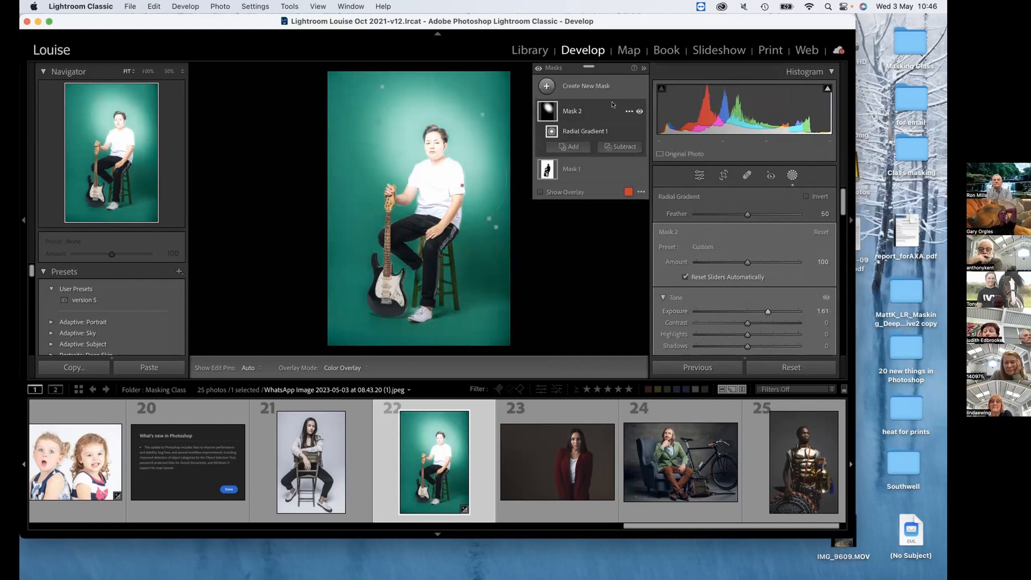
left_click(614, 147)
left_click(630, 175)
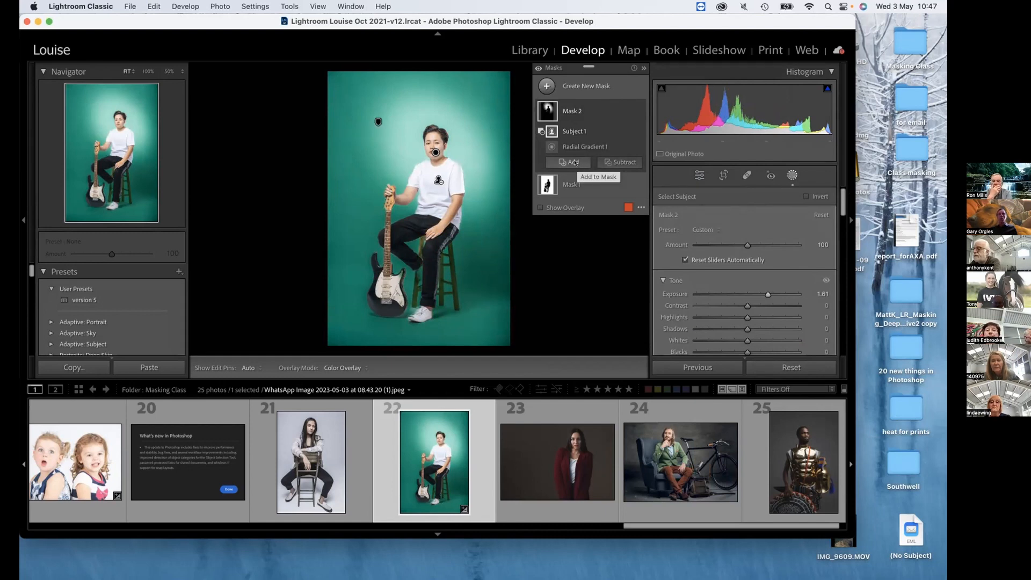
Set the whole photo's Post-Crop Vignetting Amount to +3.
scroll(746, 269, "down", 10)
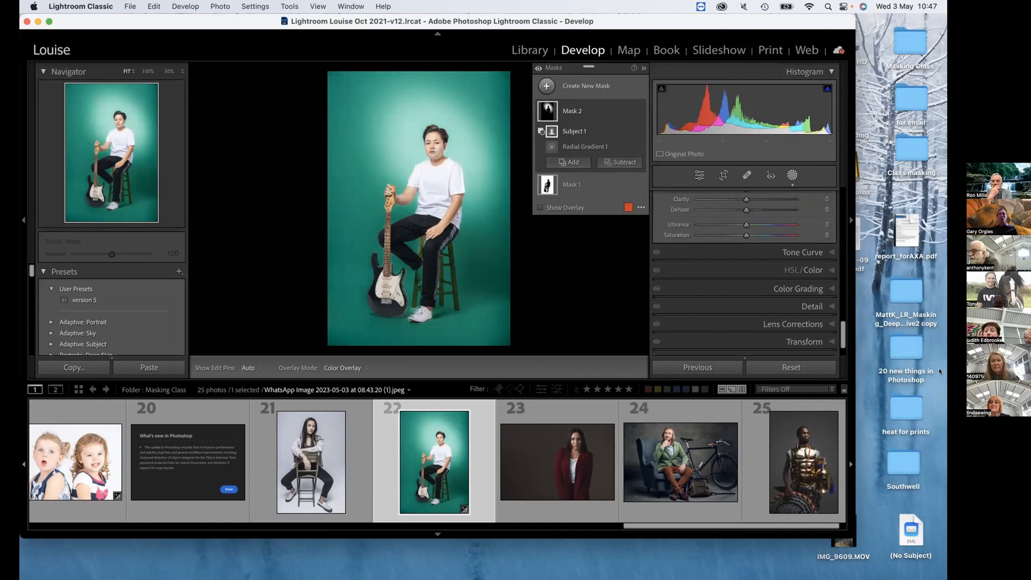
left_click(802, 324)
left_click(803, 324)
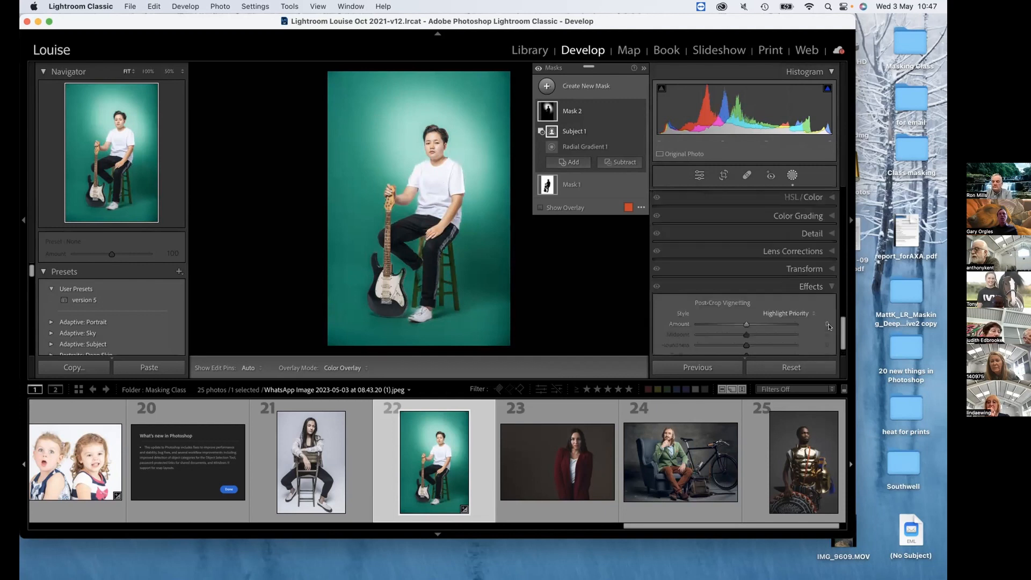
mouse_move(747, 257)
left_mouse_down()
mouse_move(723, 255)
mouse_move(746, 255)
left_mouse_up()
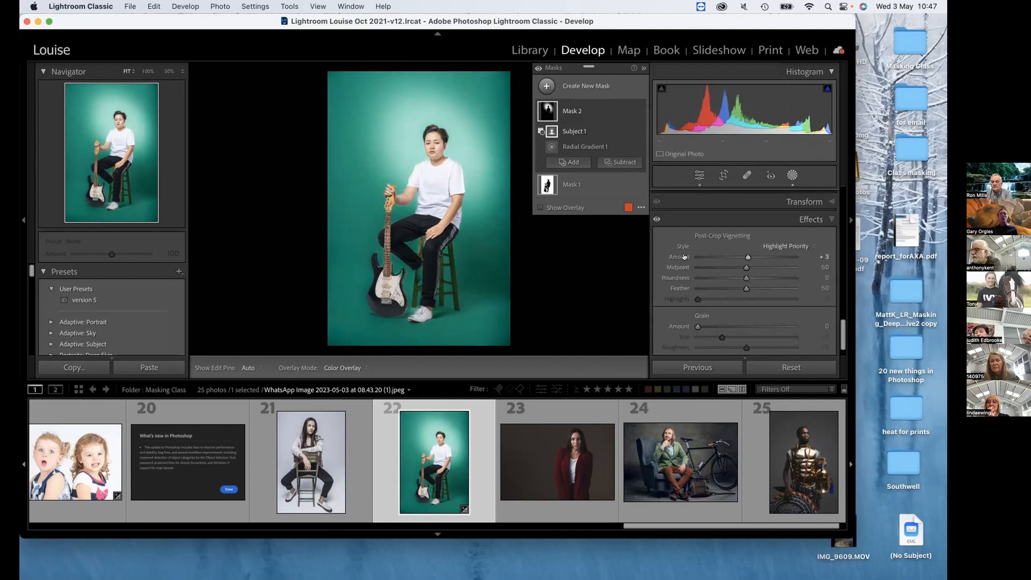
left_click(575, 86)
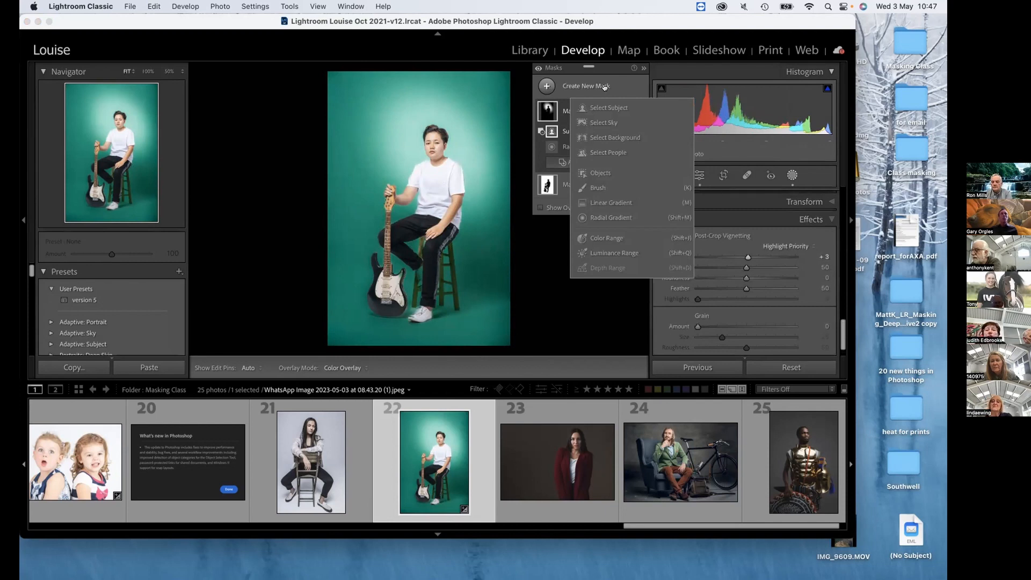
left_click(562, 110)
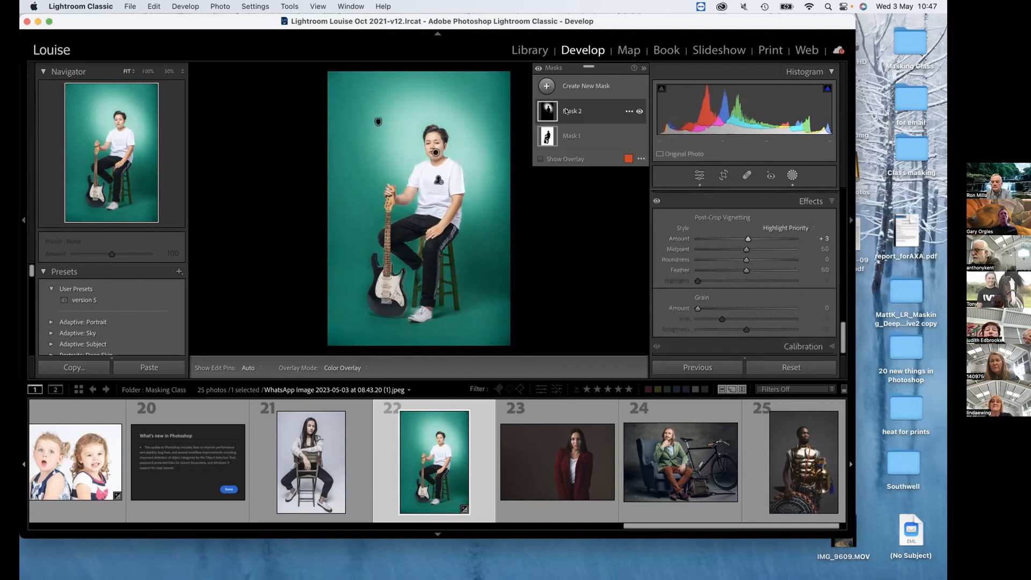
right_click(566, 112)
key("Escape")
right_click(566, 111)
key("Escape")
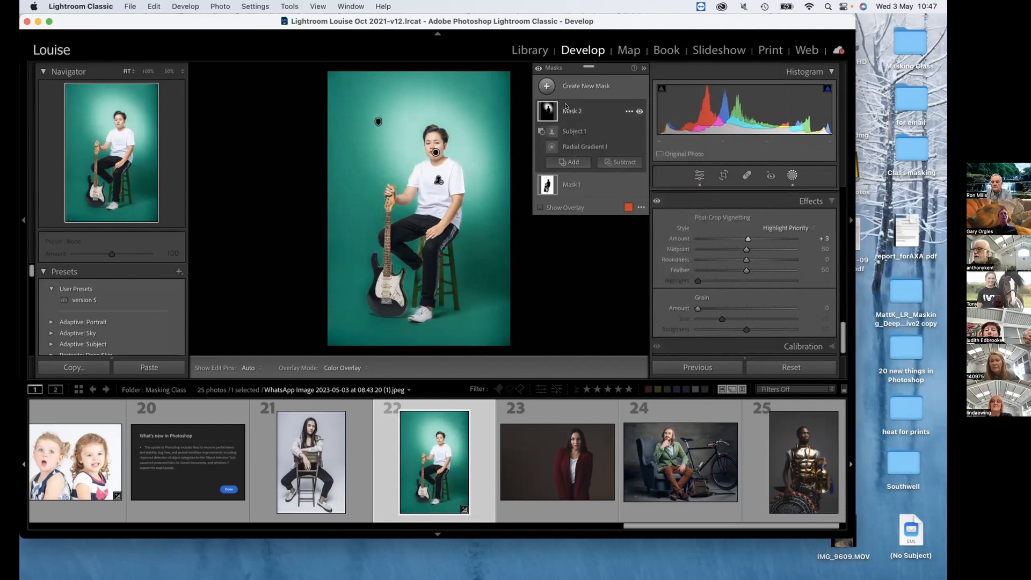
right_click(564, 107)
key("Escape")
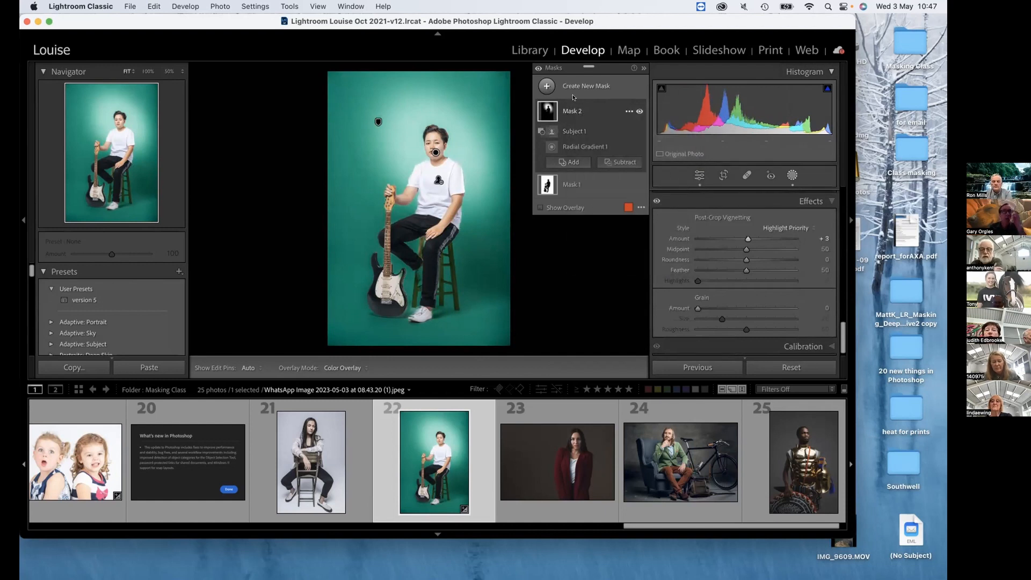
left_click(598, 112)
left_click(597, 112, "alt")
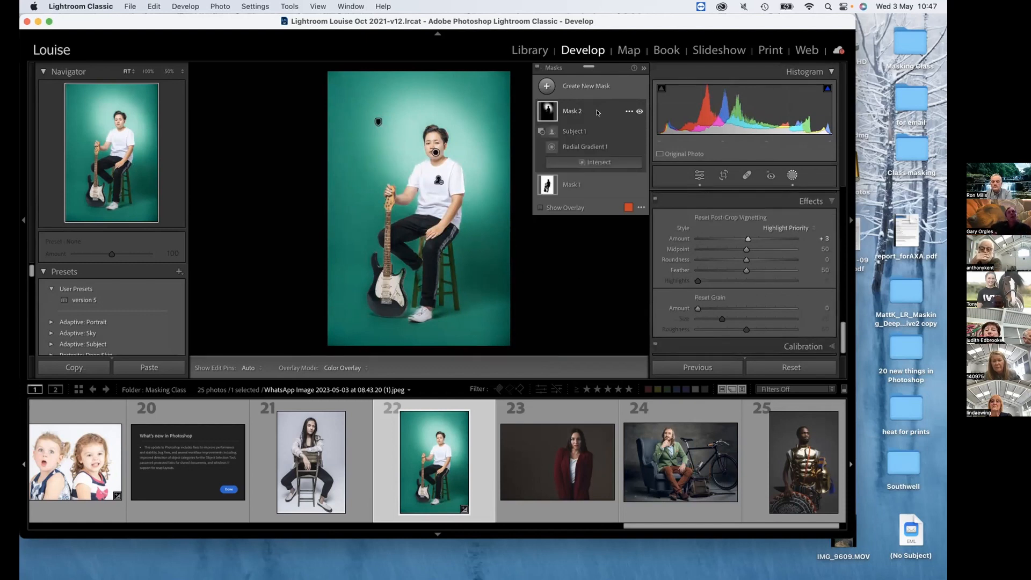
left_click(598, 111)
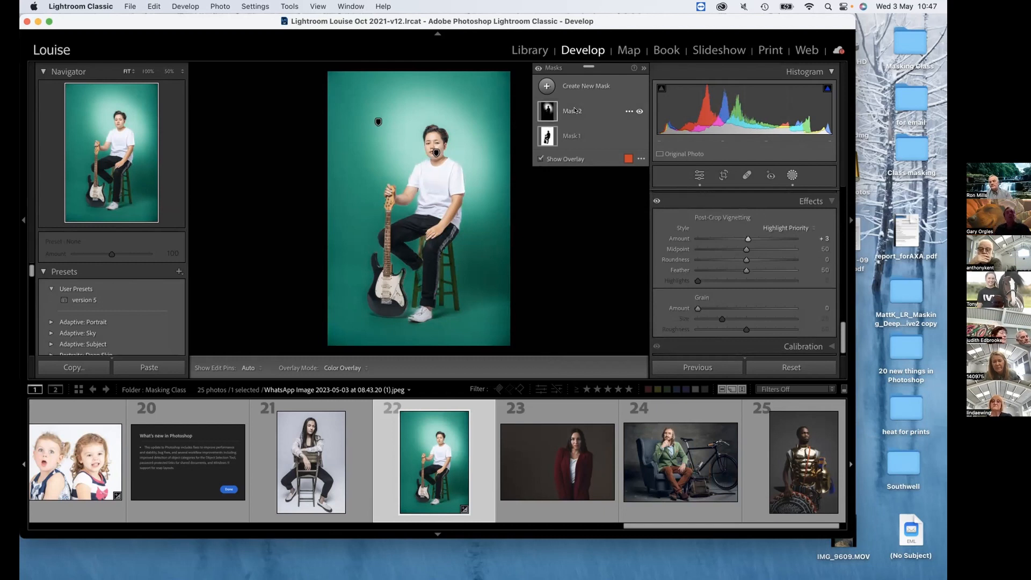
Try a plain duplicate of Mask 2 and undo it.
right_click(574, 111)
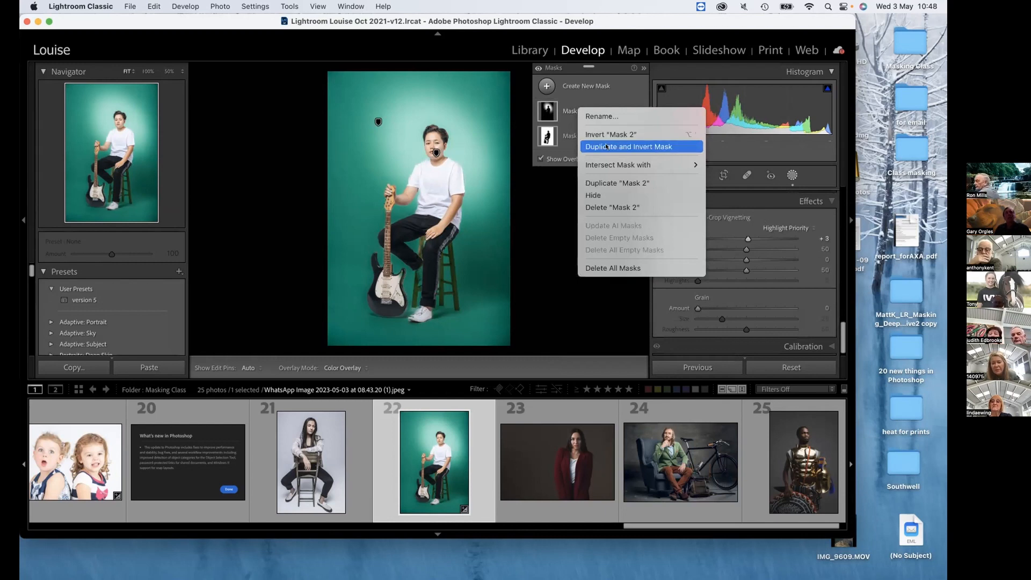
left_click(607, 185)
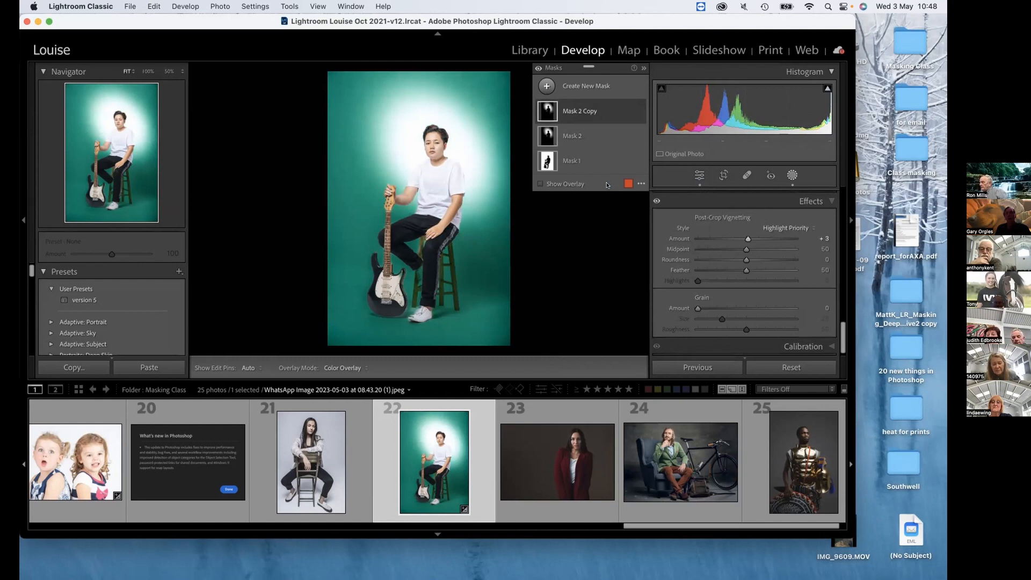
key("super+z")
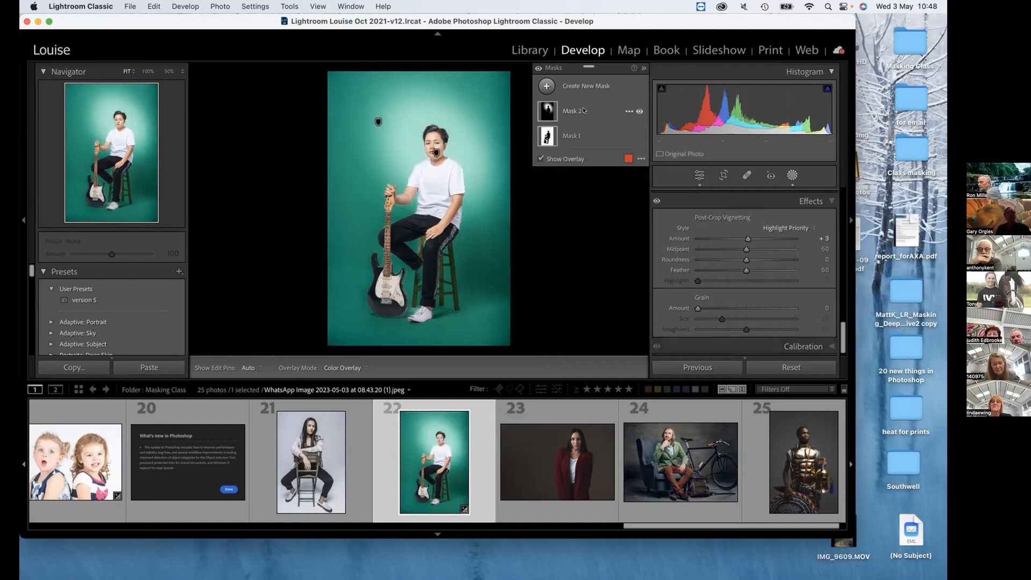
Create an inverted duplicate of Mask 2.
right_click(583, 111)
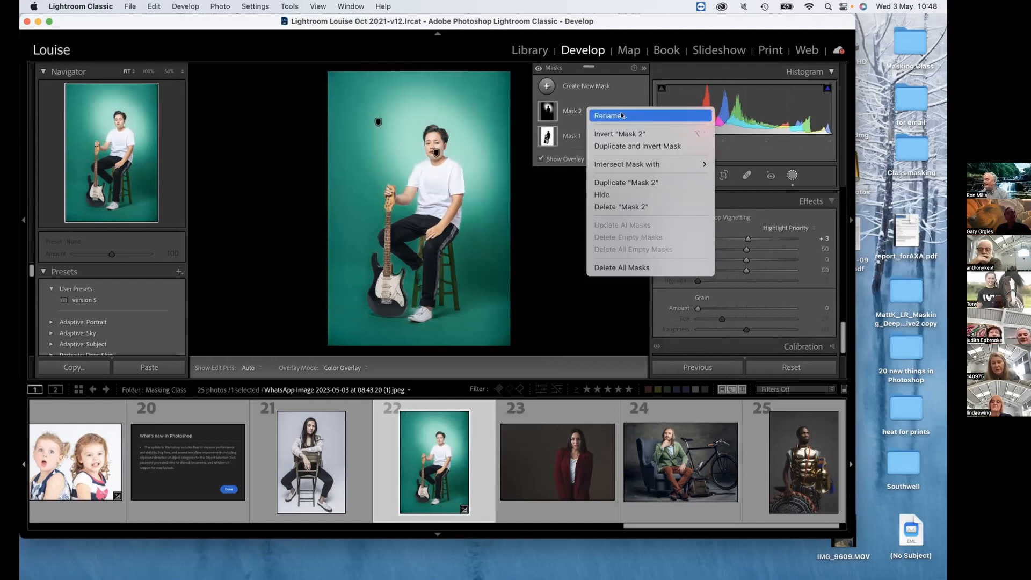
left_click(636, 145)
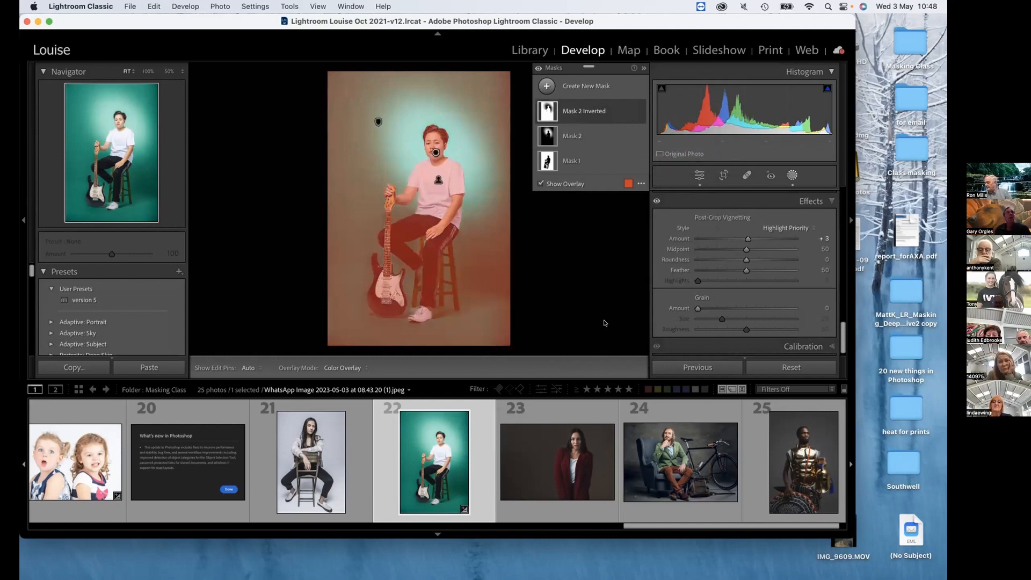
mouse_move(590, 104)
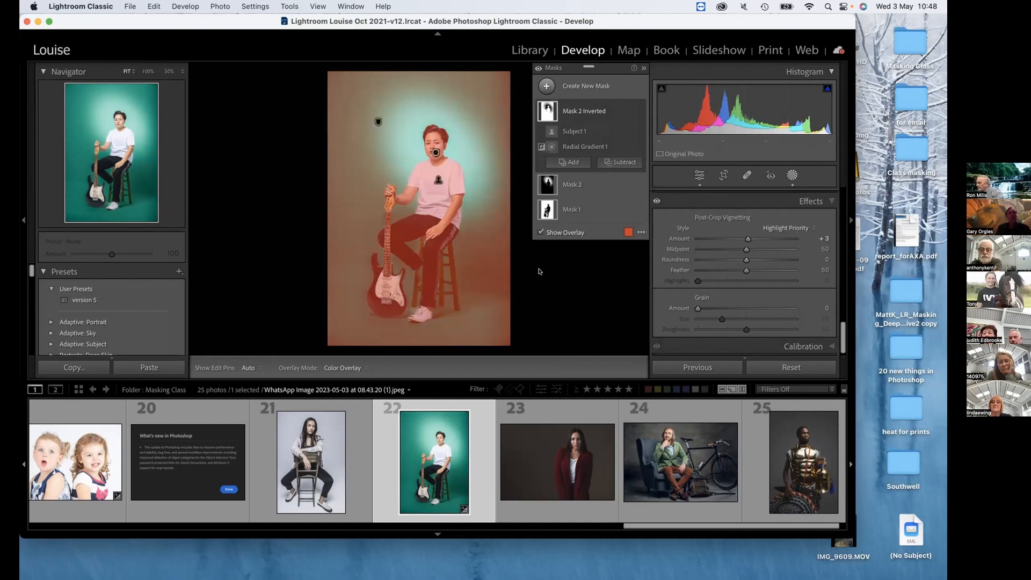
right_click(607, 109)
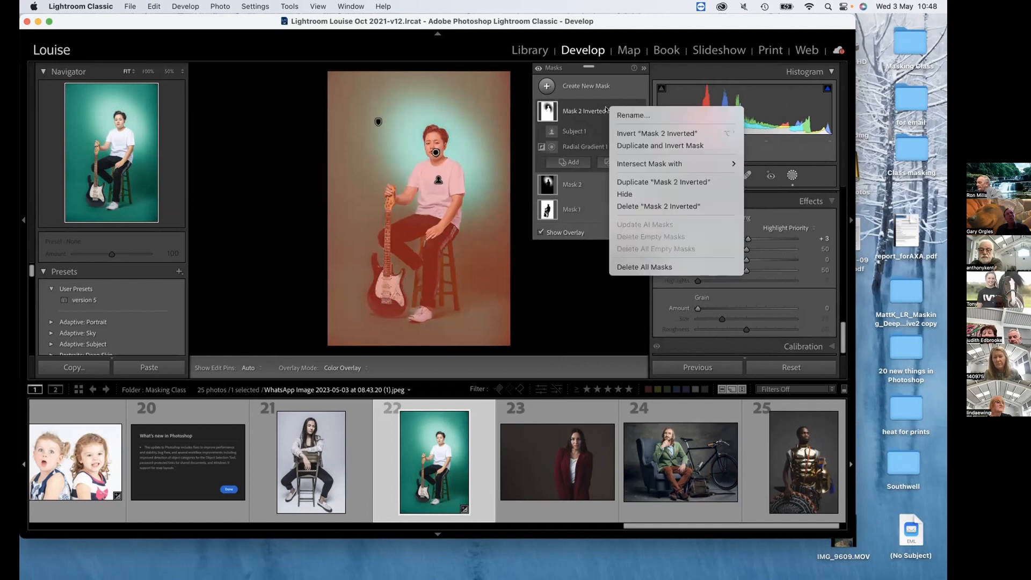
left_click(590, 310)
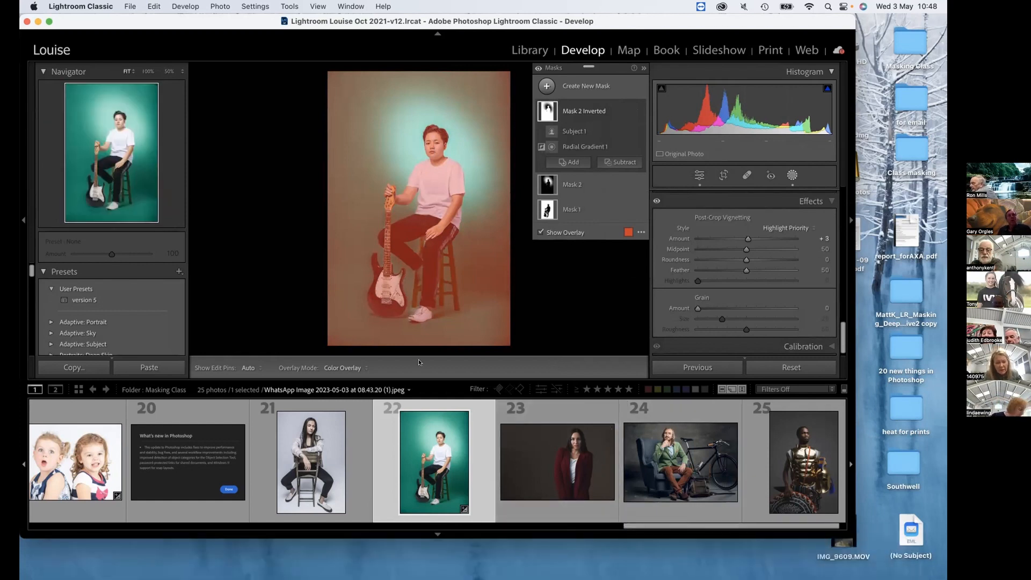
left_click(365, 368)
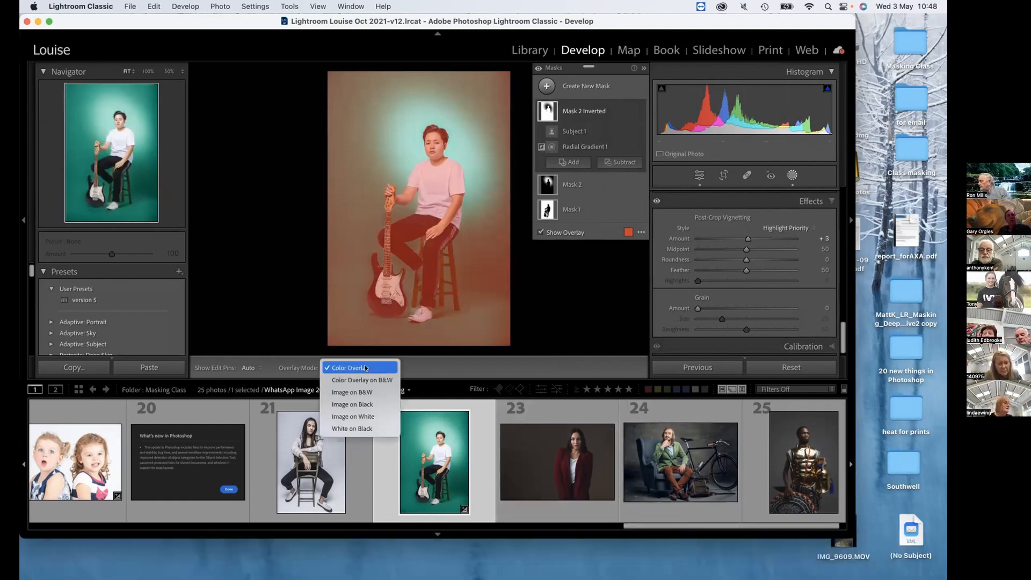
left_click(538, 317)
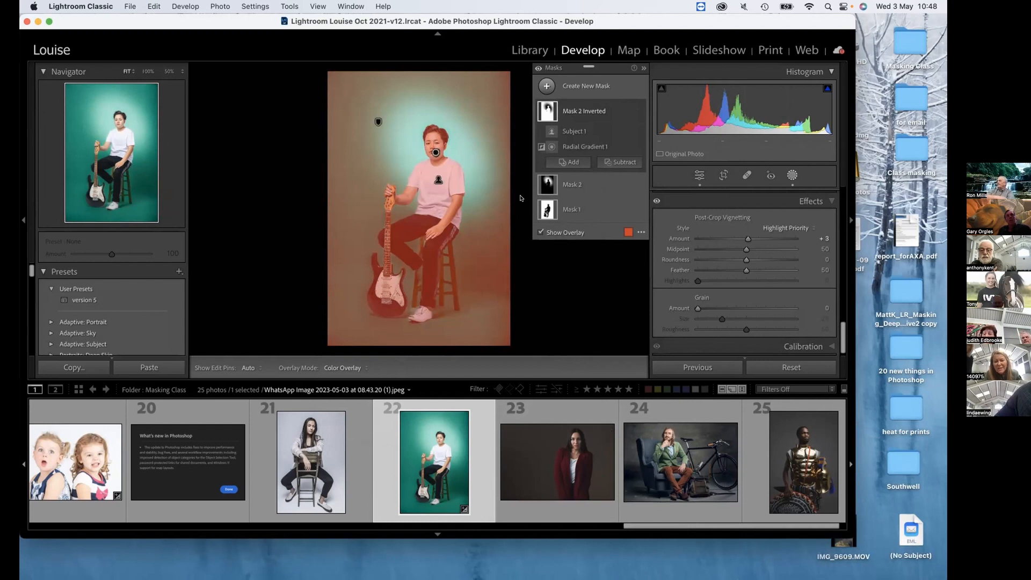
Hide the mask overlay and set the inverted mask's Exposure to 0.24.
left_click(540, 232)
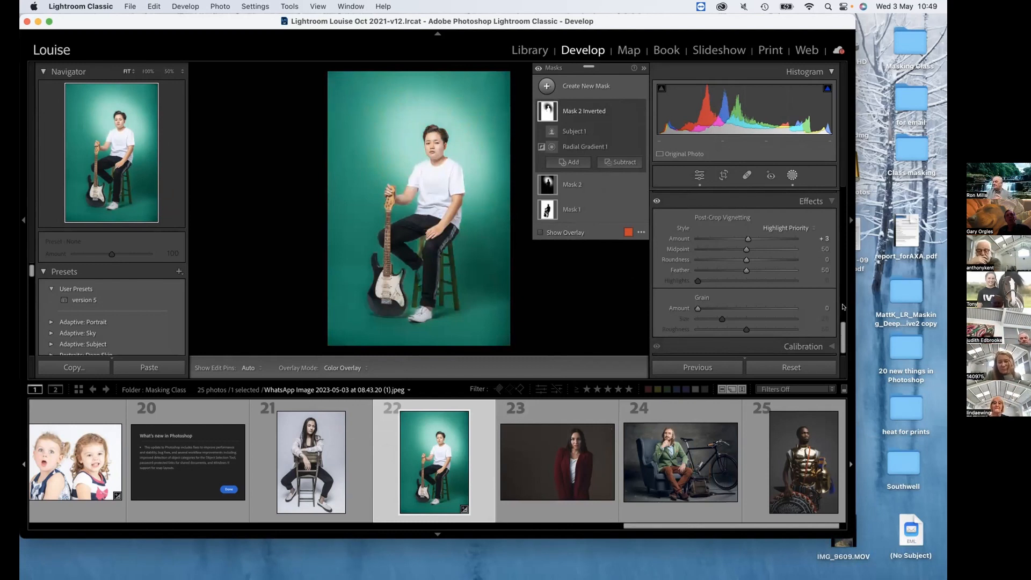
left_click_drag(843, 330, 839, 78)
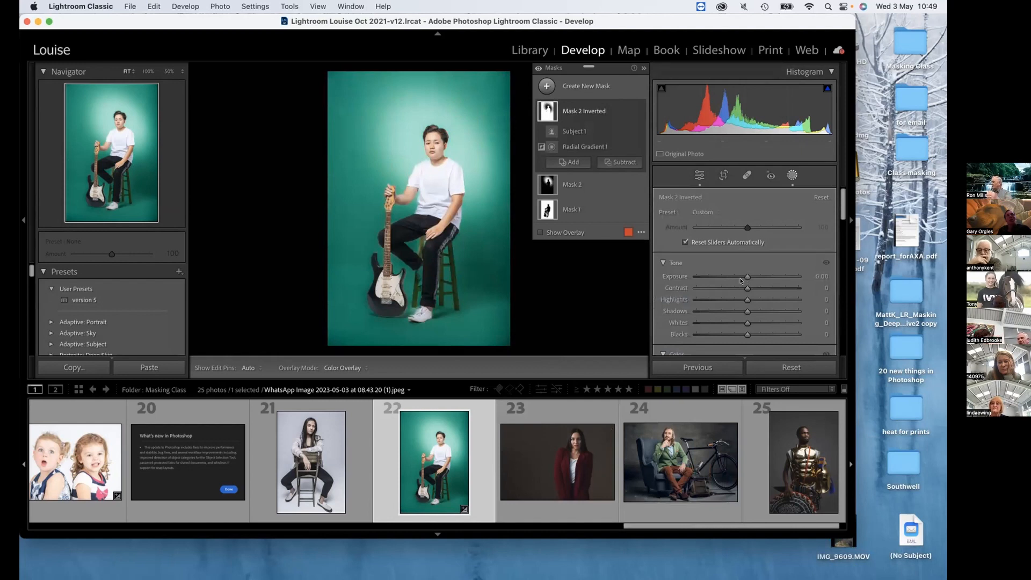
mouse_move(747, 277)
left_mouse_down()
mouse_move(731, 276)
mouse_move(760, 275)
mouse_move(750, 275)
left_mouse_up()
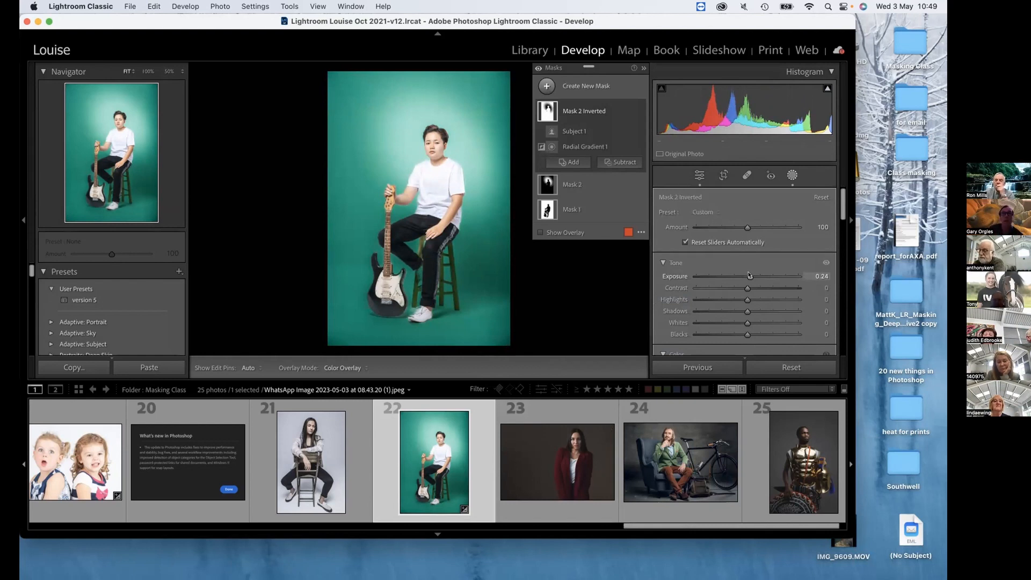
Open photo 25 of the man in gold armour in an enlarged window and create a background mask on it.
left_click(803, 456)
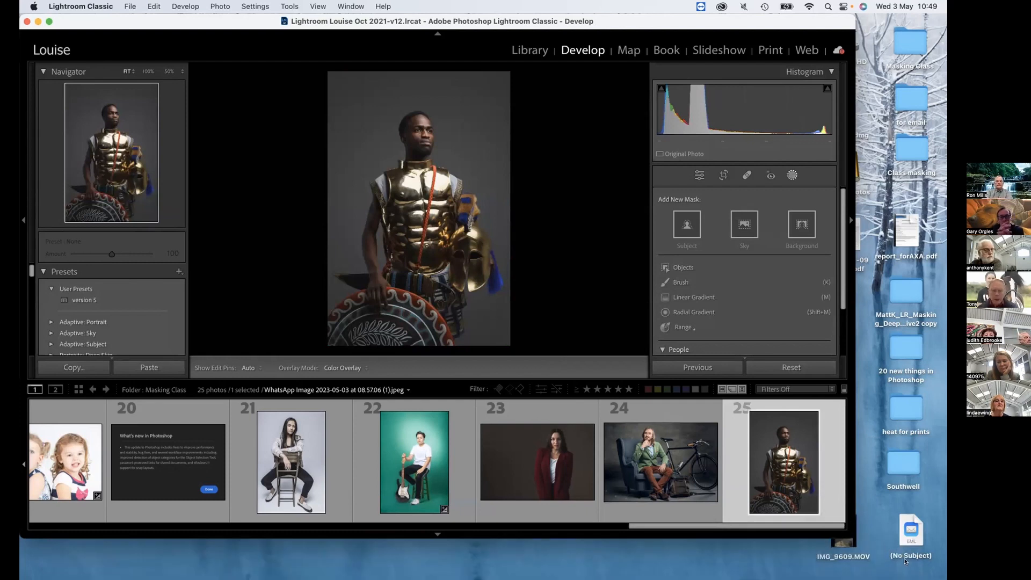
left_click_drag(865, 537, 913, 572)
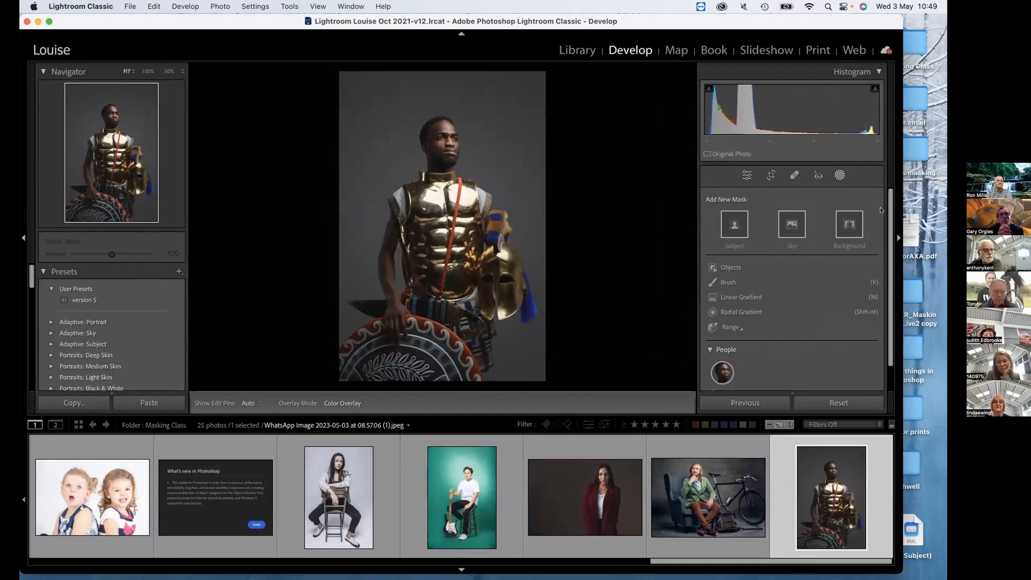
left_click(854, 219)
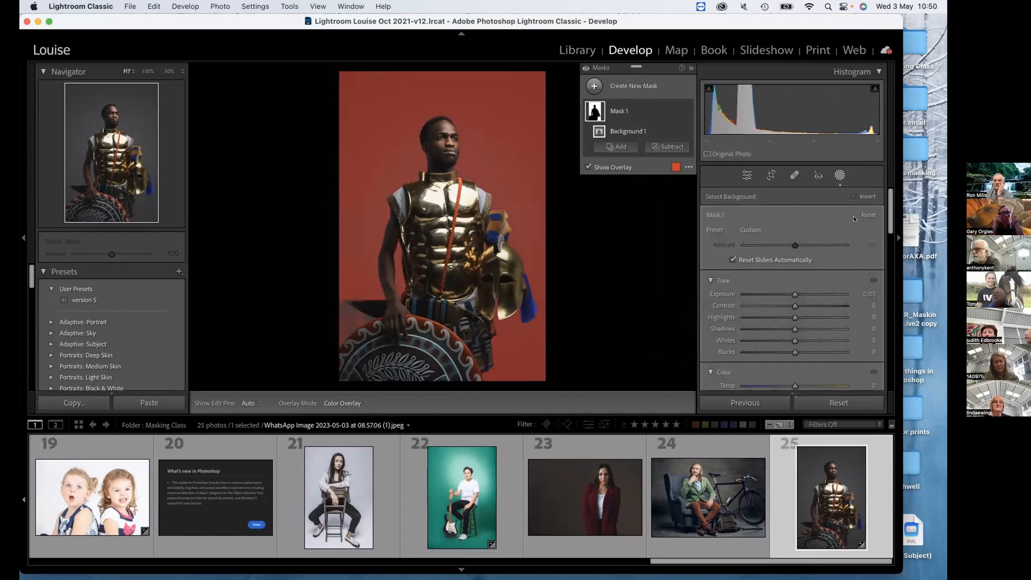
Undo the background mask on the armour portrait, try selecting the background once more, and undo that mask too.
key("super+z")
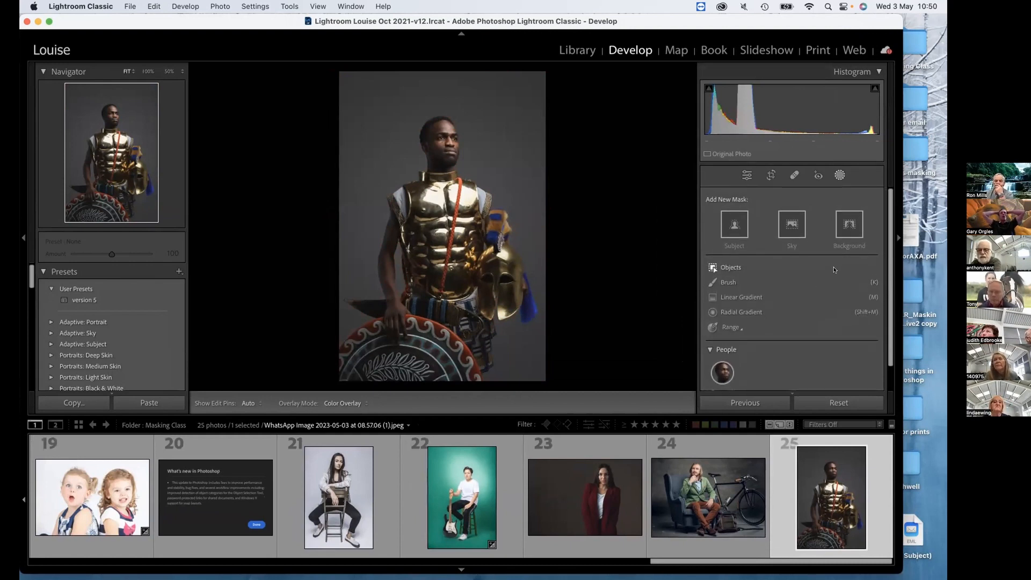
left_click(848, 225)
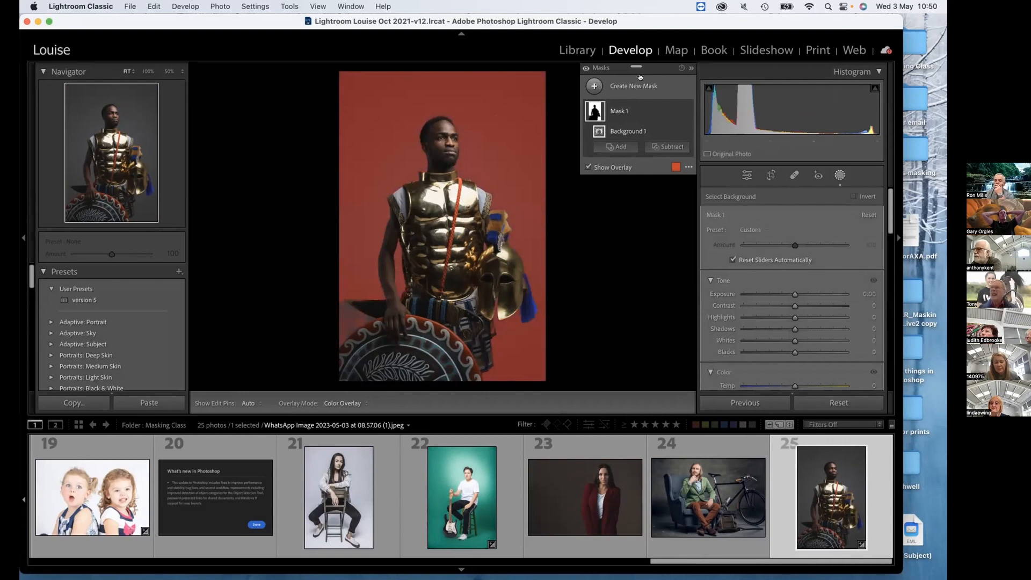
key("super+z")
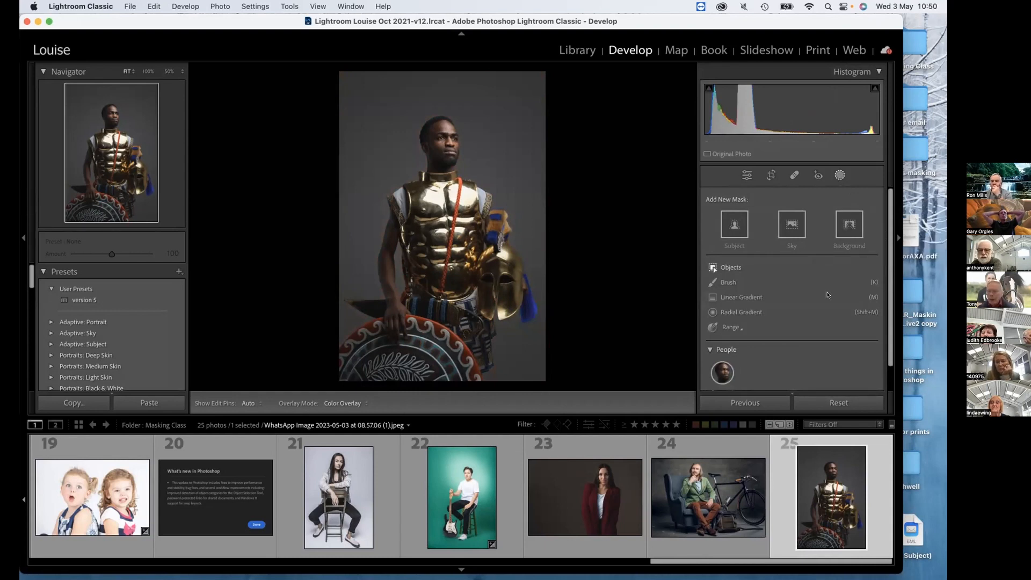
Draw a radial gradient mask centred on the man's head, enlarge and tilt it to reach his chest, with Feather at 46.
left_click(784, 316)
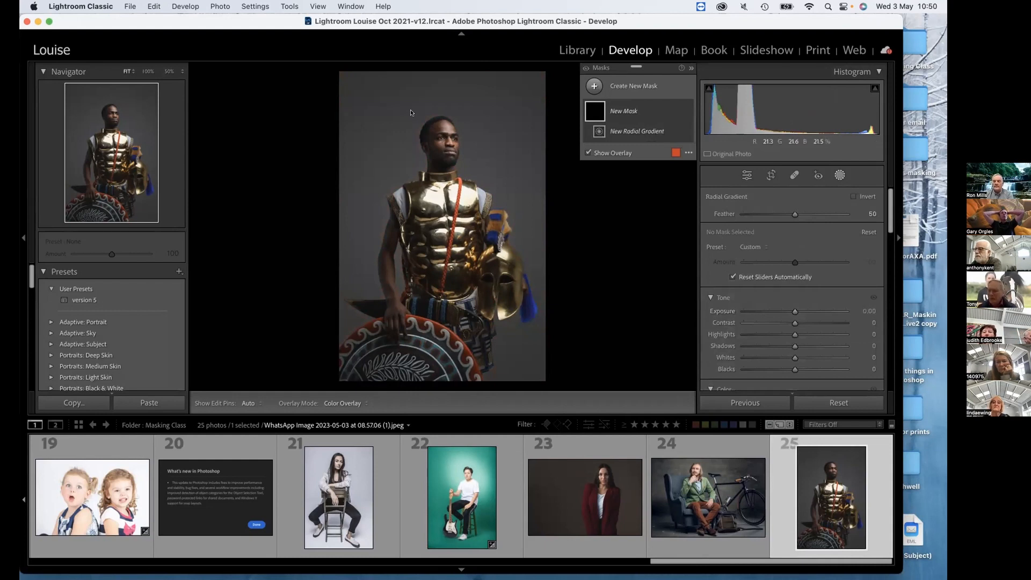
mouse_move(421, 108)
left_mouse_down()
mouse_move(466, 148)
mouse_move(433, 113)
mouse_move(452, 150)
mouse_move(445, 140)
left_mouse_up()
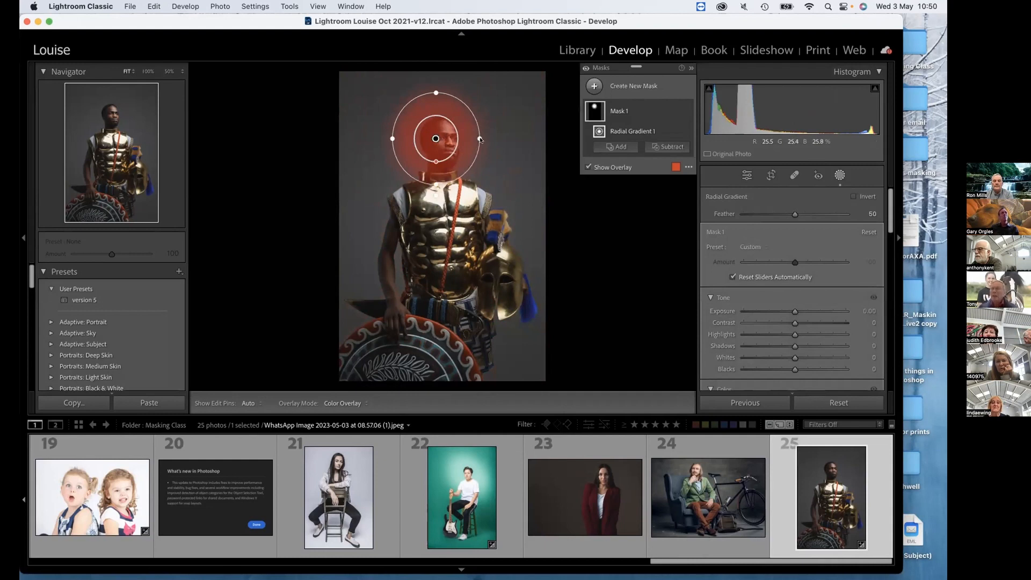
left_click_drag(480, 138, 517, 234)
left_click_drag(475, 207, 506, 115)
left_click_drag(457, 176, 459, 180)
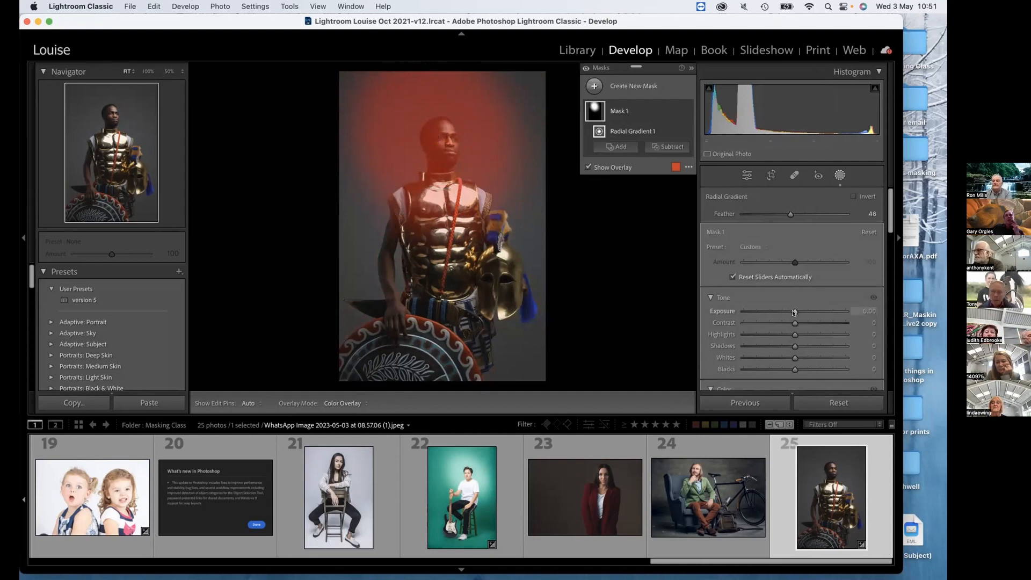
Set the radial mask's Exposure to 1.85 and subtract the subject from it, so only the backdrop is brightened.
left_click_drag(793, 312, 817, 310)
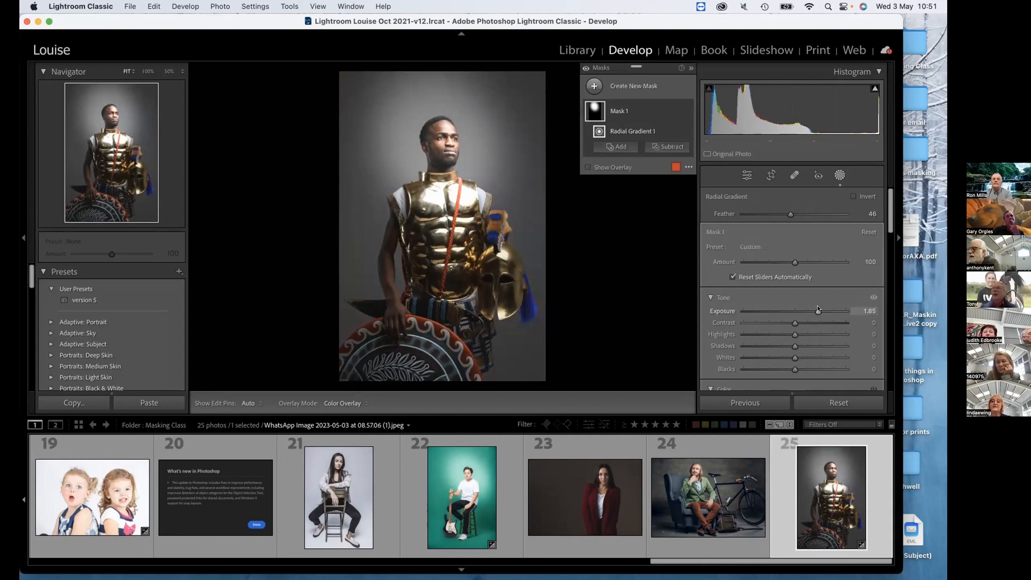
left_click(662, 145)
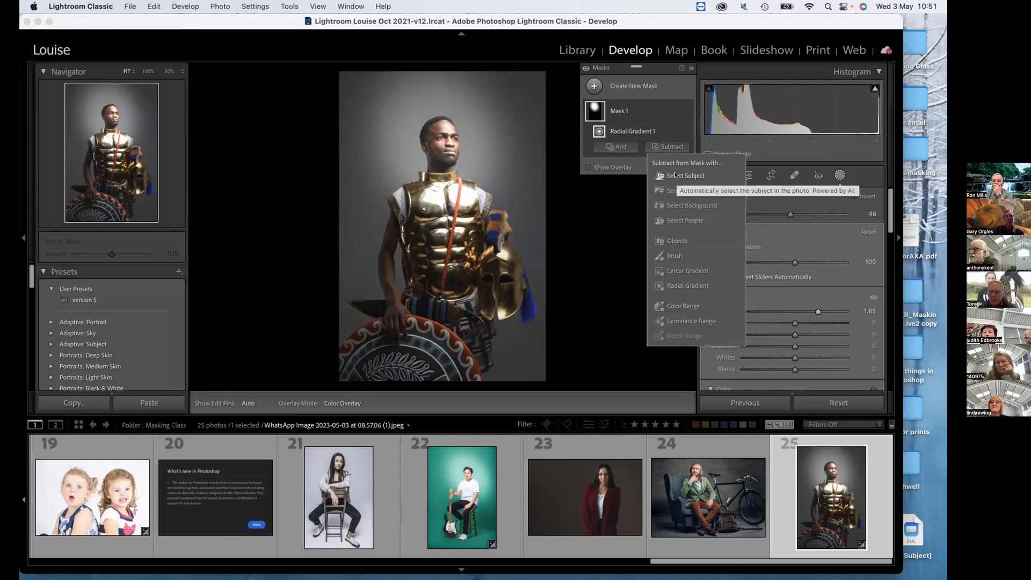
left_click(676, 174)
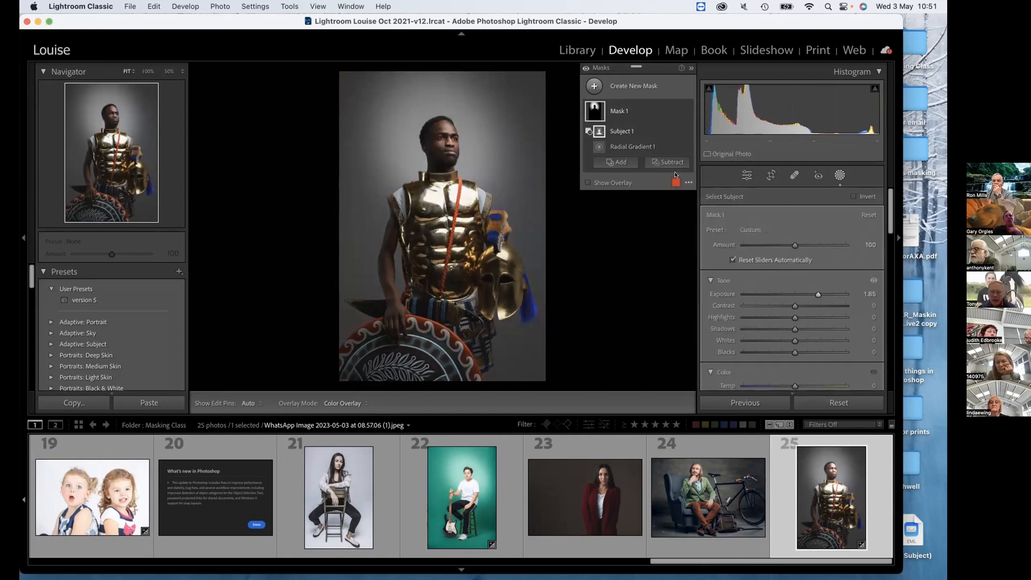
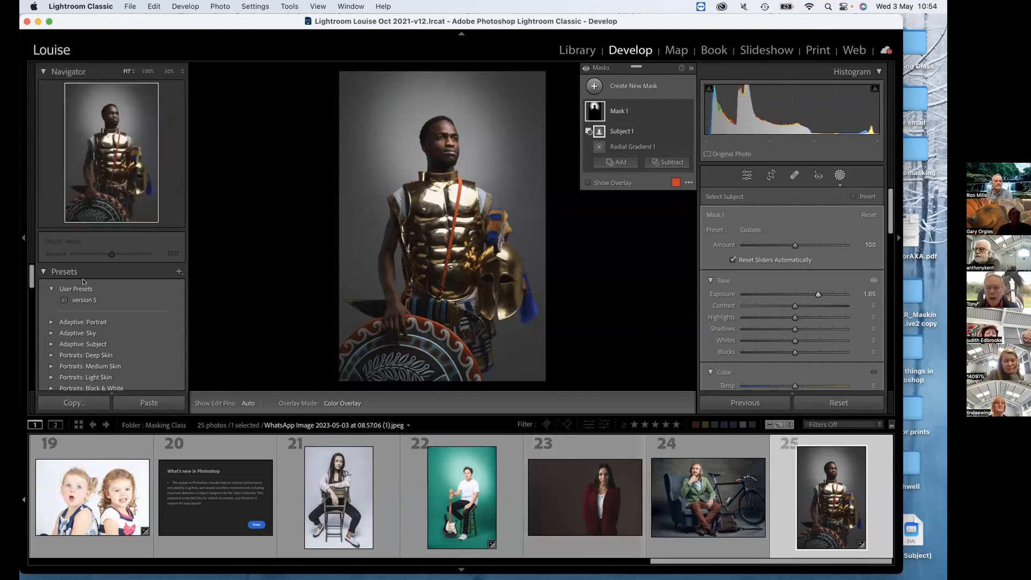
Start a new develop preset that stores only the Masking settings with Mask 1, leaving every other setting out.
left_click(178, 272)
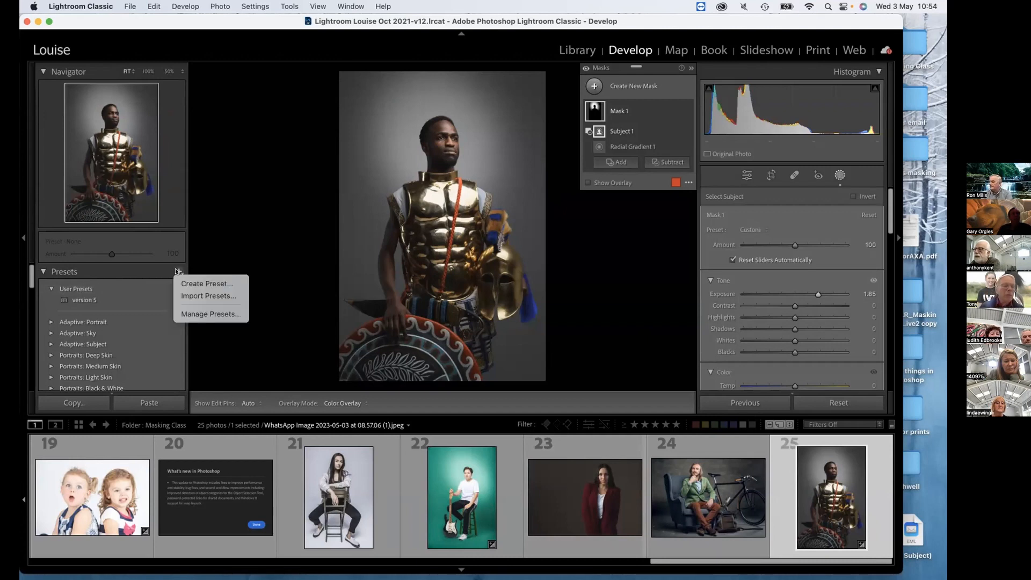
left_click(181, 283)
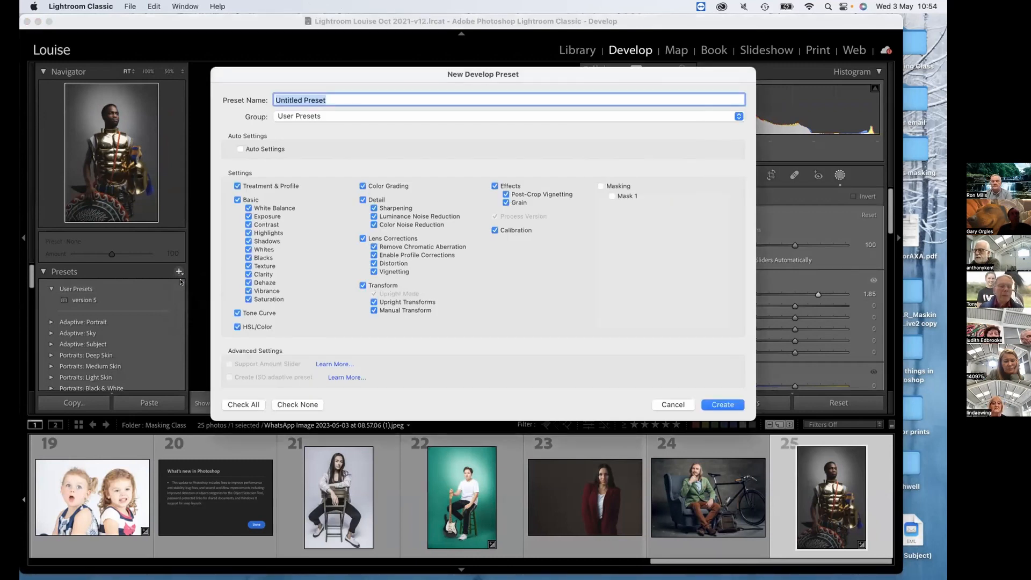
left_click(301, 404)
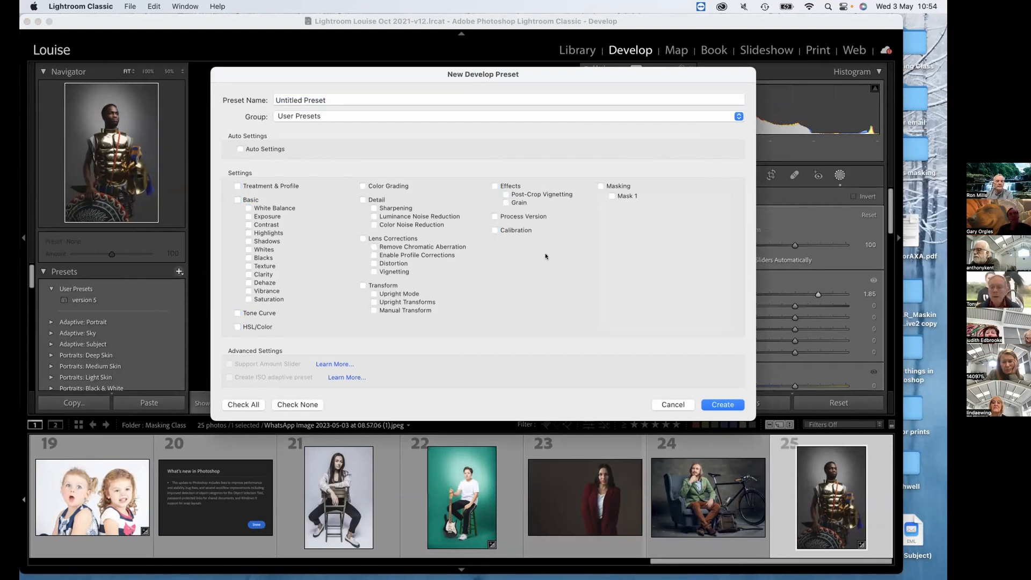
left_click(600, 186)
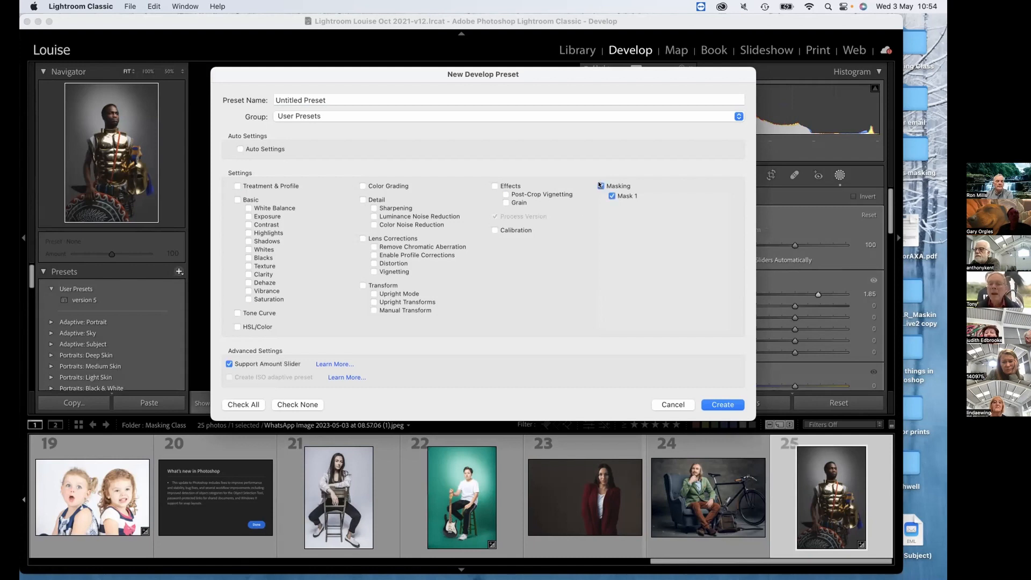
Name the preset "Background light for portraits" and create it in the User Presets group.
triple_click(332, 95)
key("BackSpace")
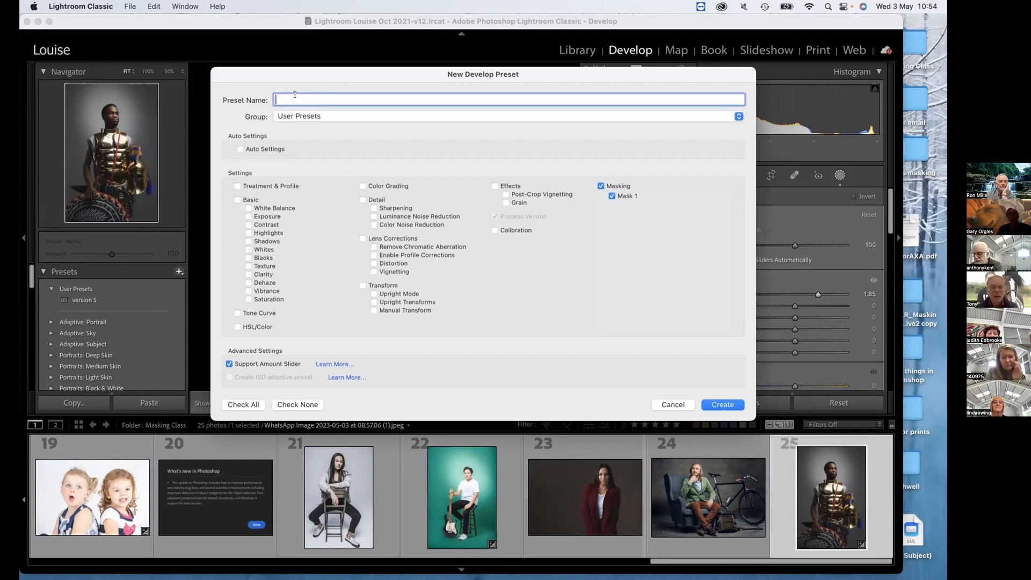
type("Backgroud light for portraits")
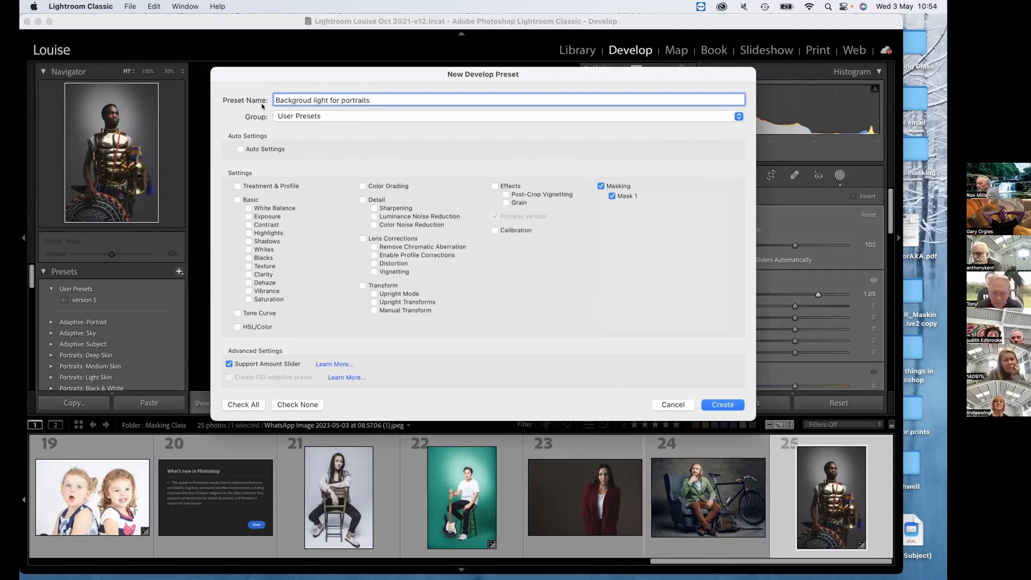
left_click(306, 100)
type("n")
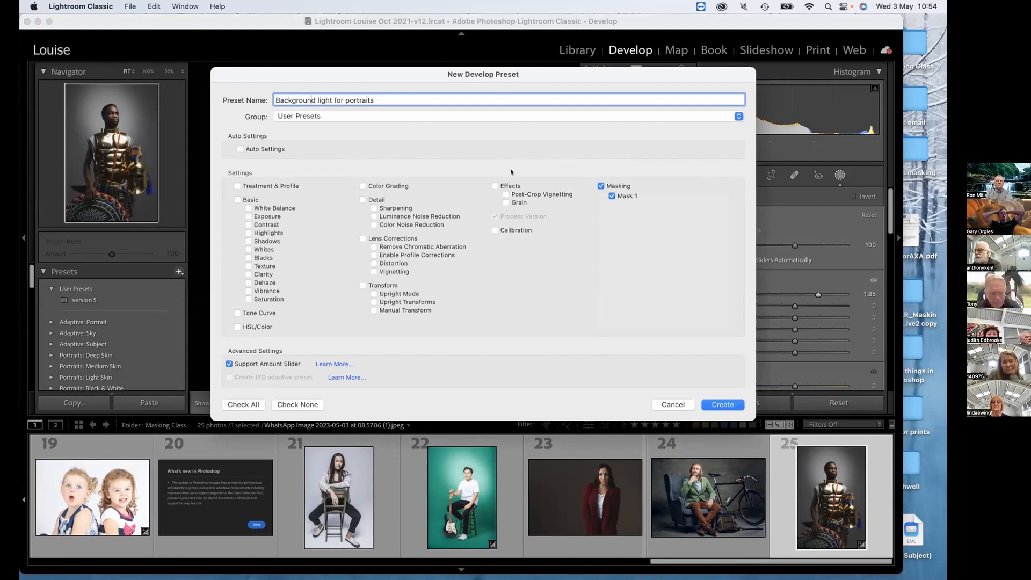
left_click(391, 99)
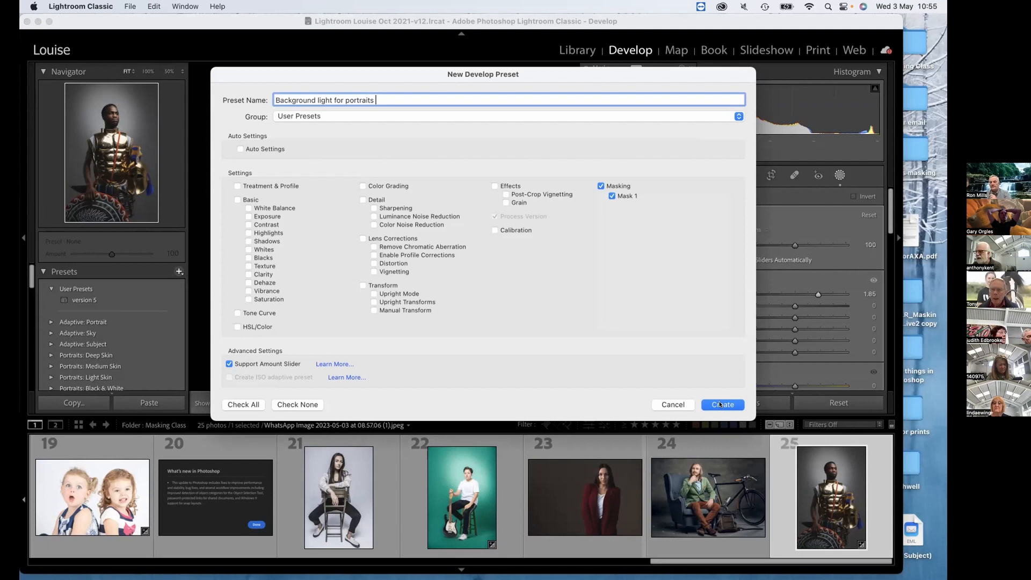
left_click(720, 404)
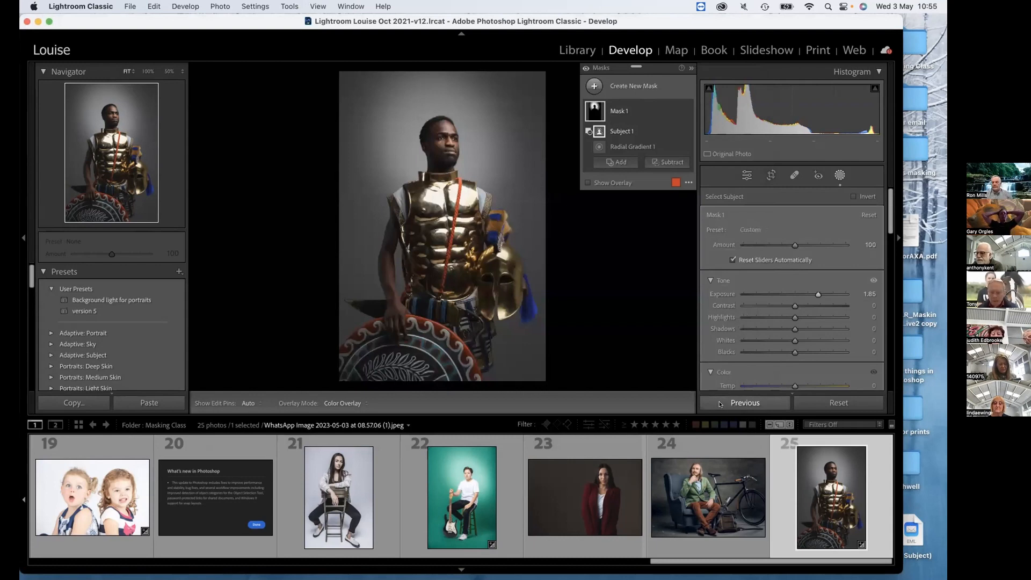
Apply the "Background light for portraits" preset to photo 23 of the woman in the dark red jacket.
left_click(615, 509)
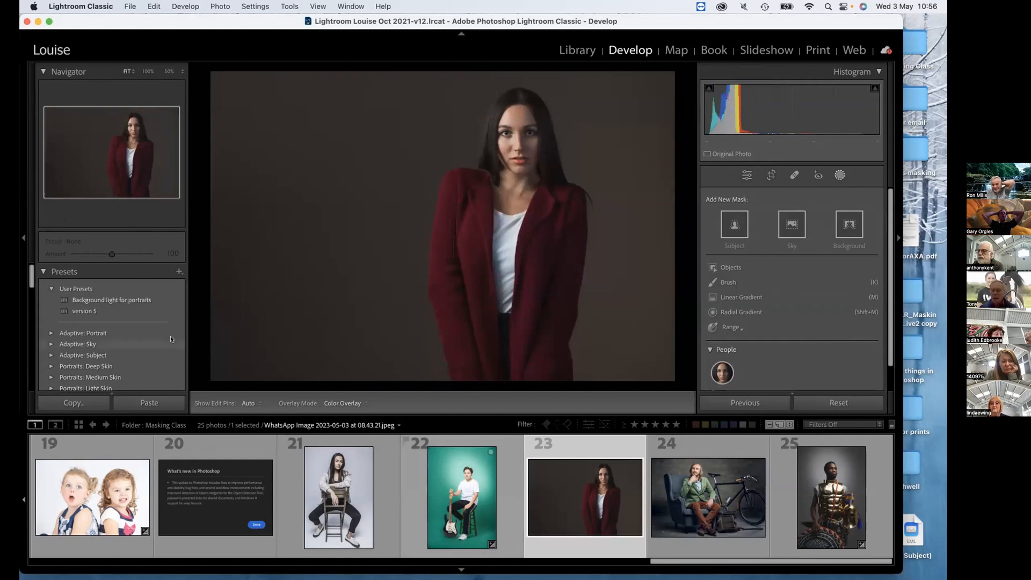
left_click(139, 299)
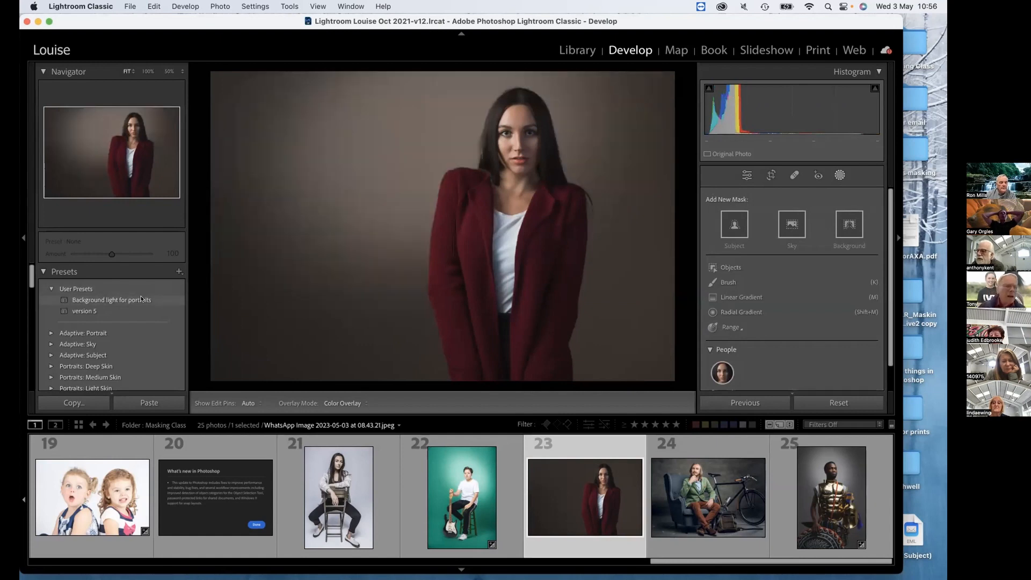
left_click(141, 299)
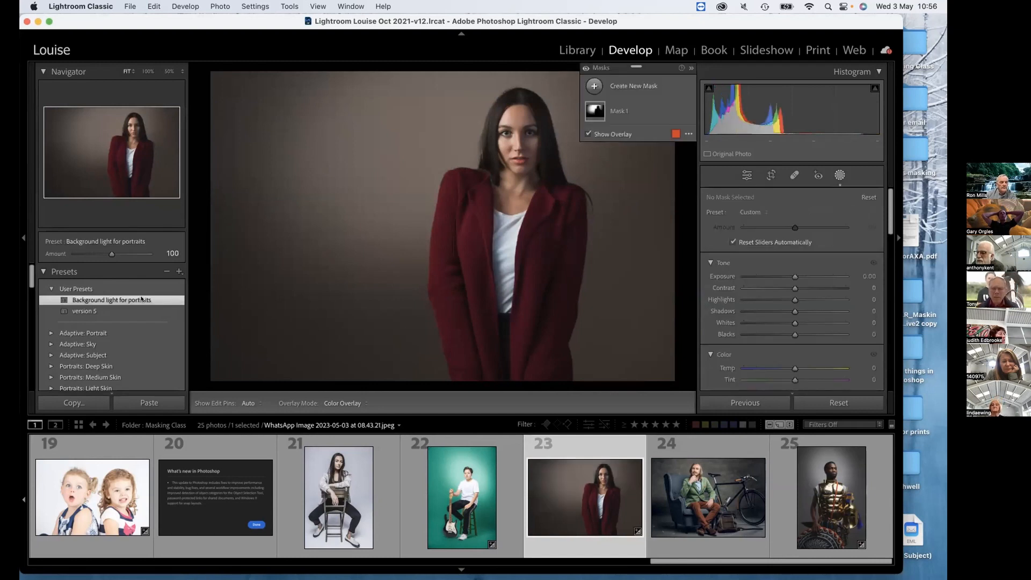
Move the radial gradient of Mask 1 across so that it is centred behind the woman's head.
mouse_move(605, 104)
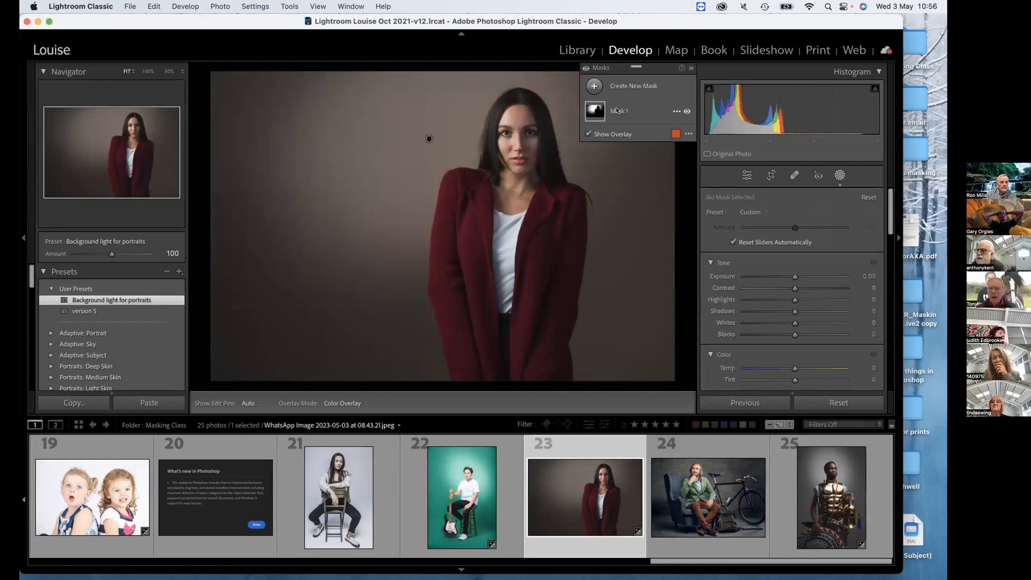
left_click(616, 110)
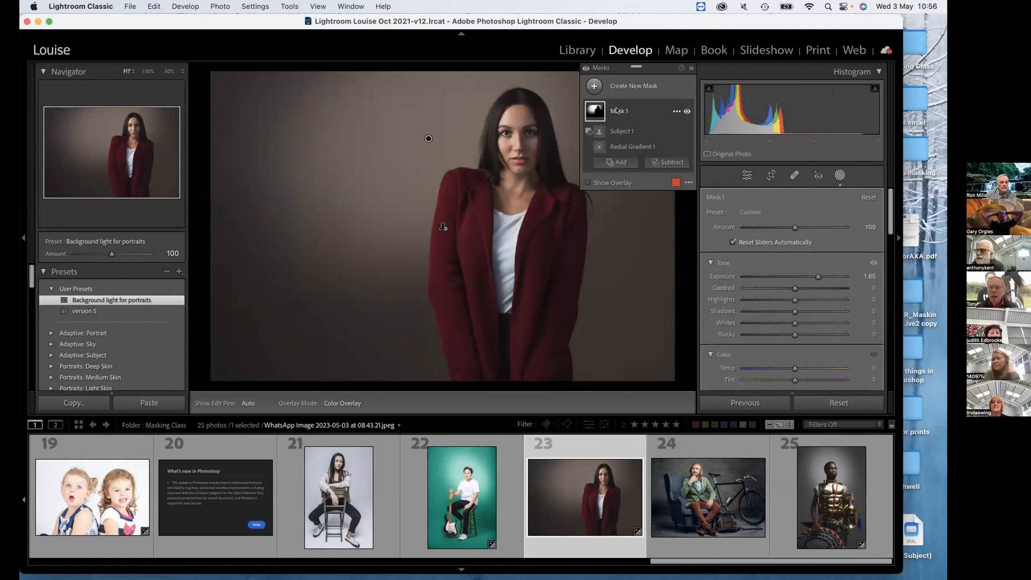
left_click(625, 146)
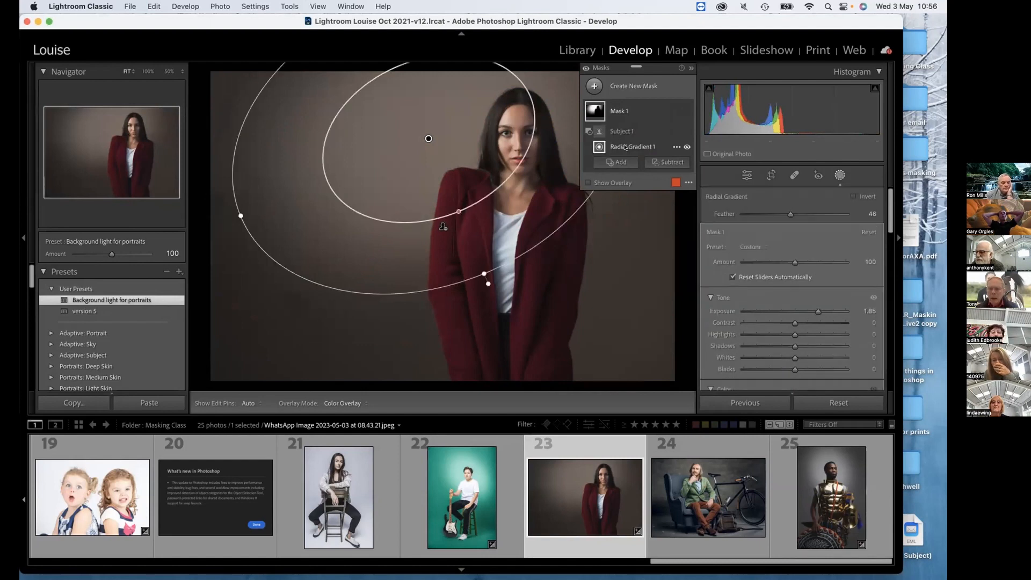
left_click_drag(251, 187, 322, 200)
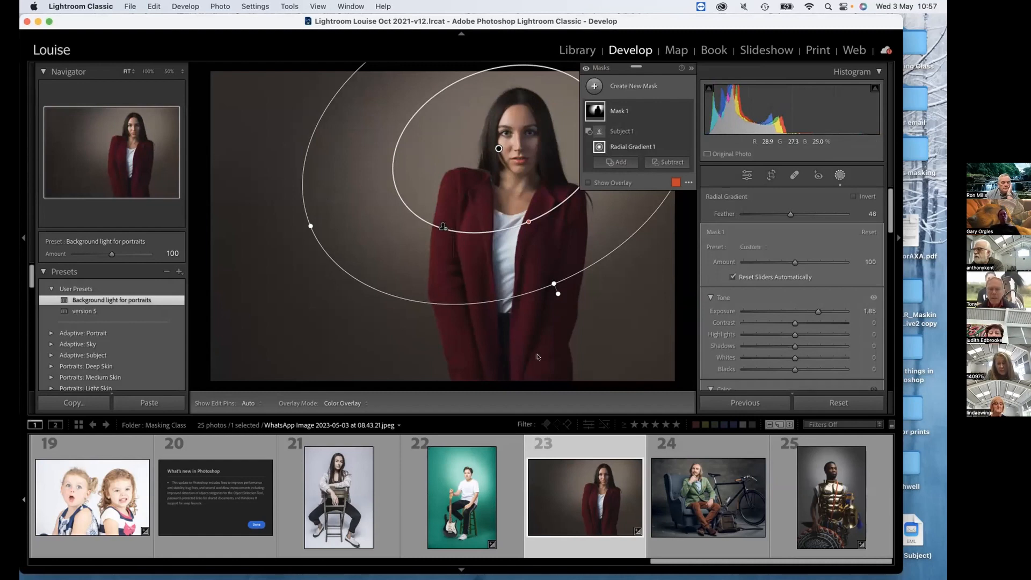
Apply the "Background light for portraits" preset to photo 24 and move its radial gradient over the seated man's head and chest.
left_click(685, 501)
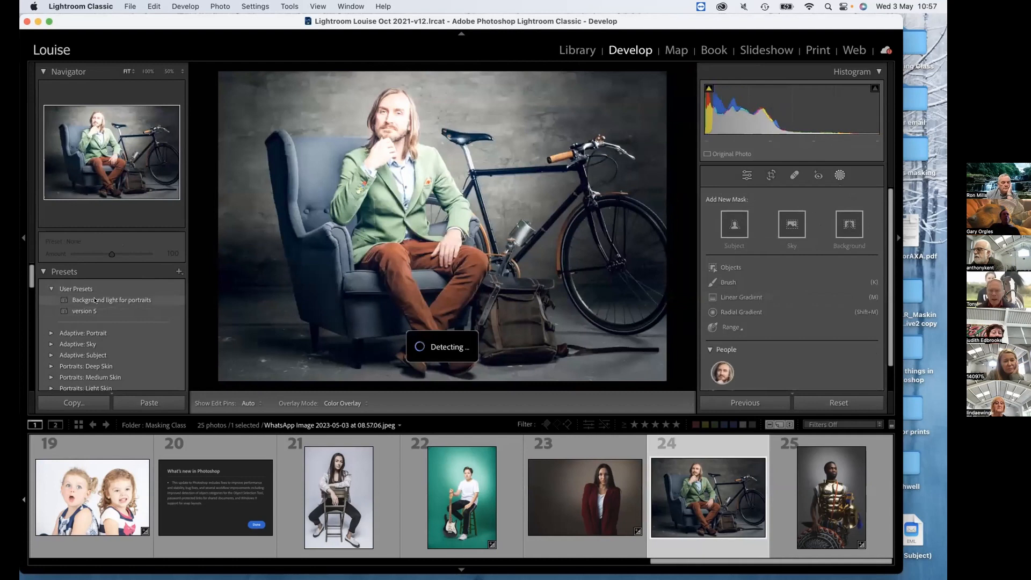
left_click(128, 299)
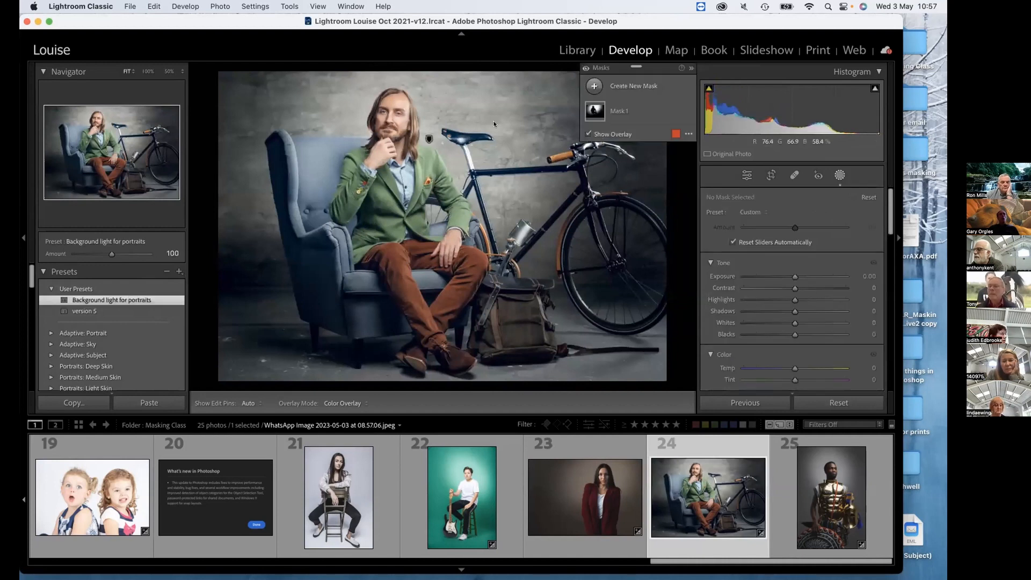
left_click(617, 111)
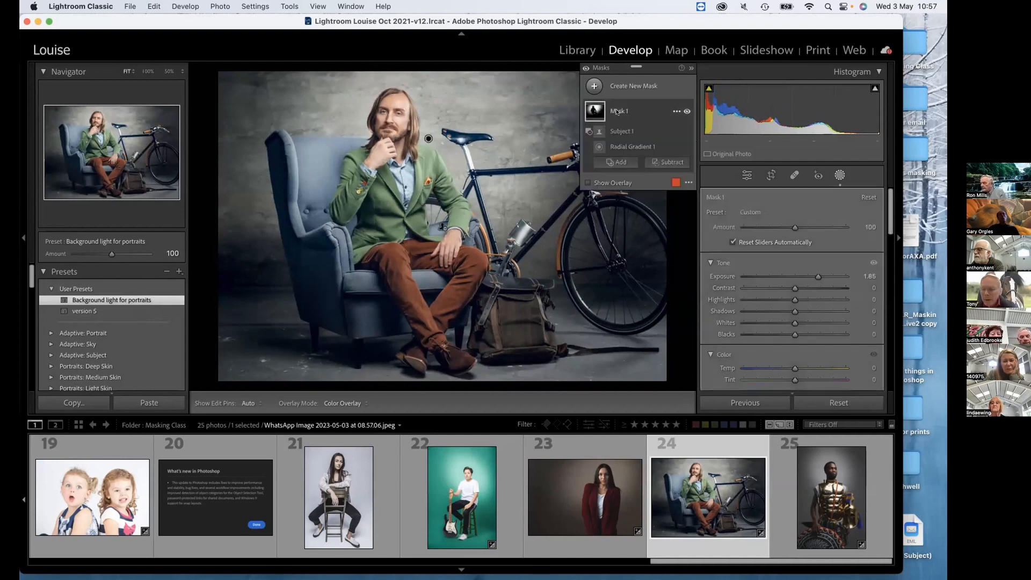
left_click(621, 147)
left_click_drag(419, 139, 391, 153)
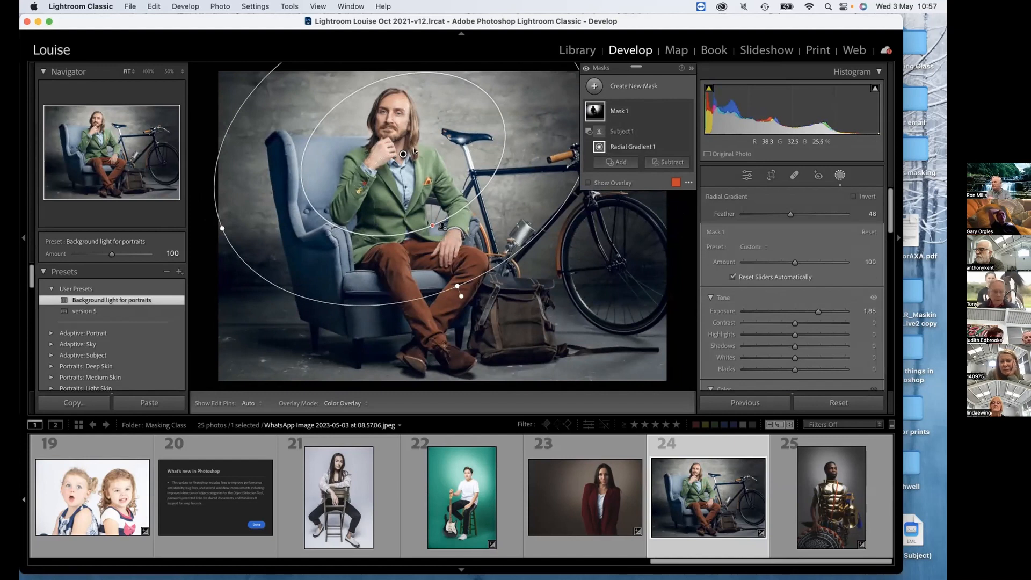
Subtract the armchair's backrest and inner side from Mask 1 with a brush, using the mask overlay to check the coverage.
left_click(588, 182)
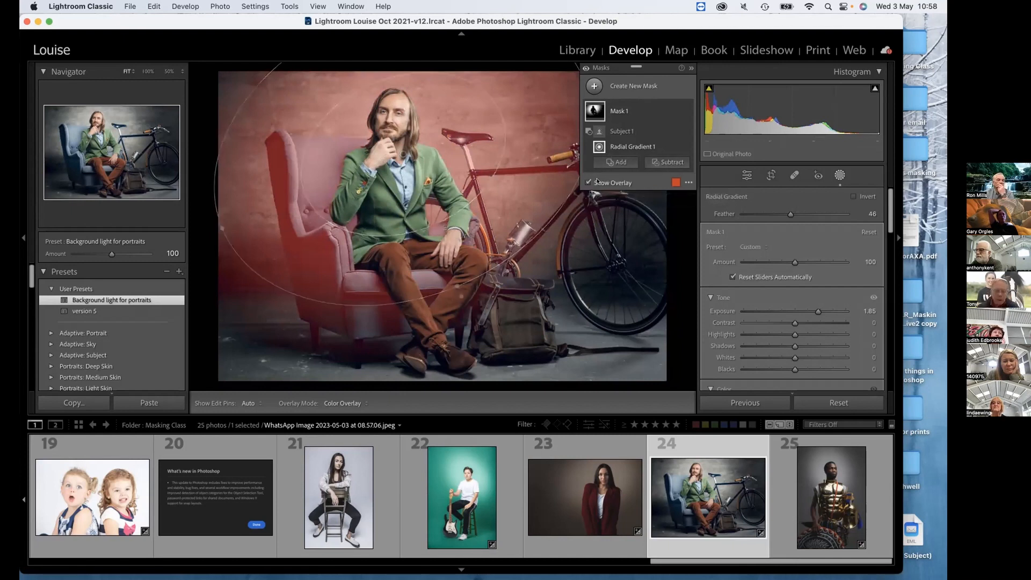
left_click(671, 162)
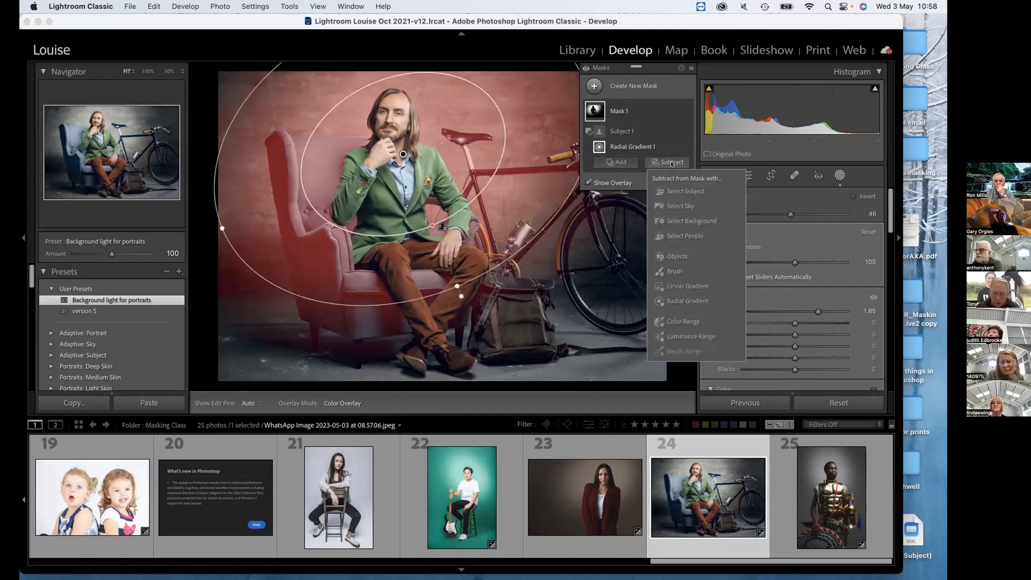
left_click(675, 272)
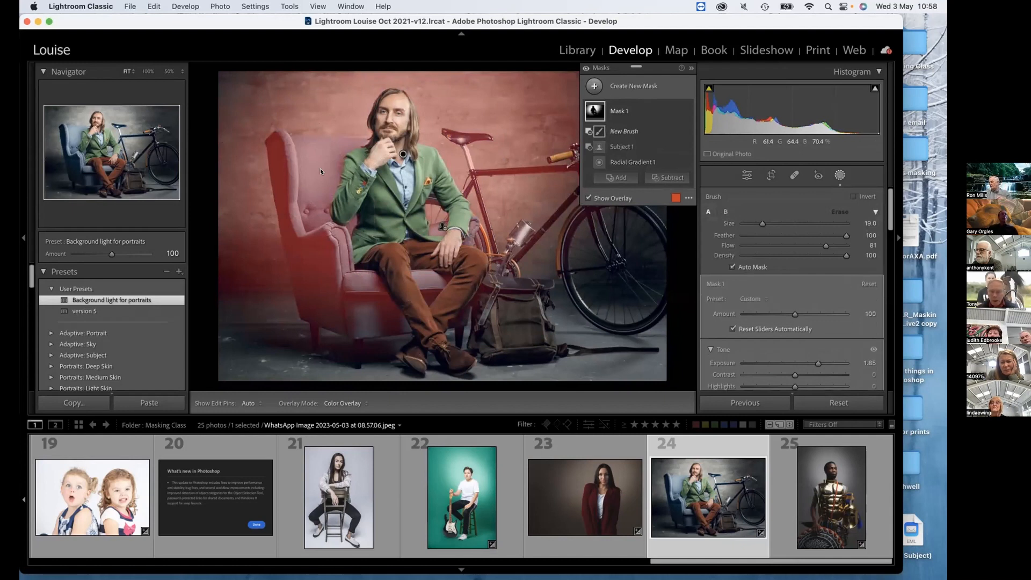
key("h")
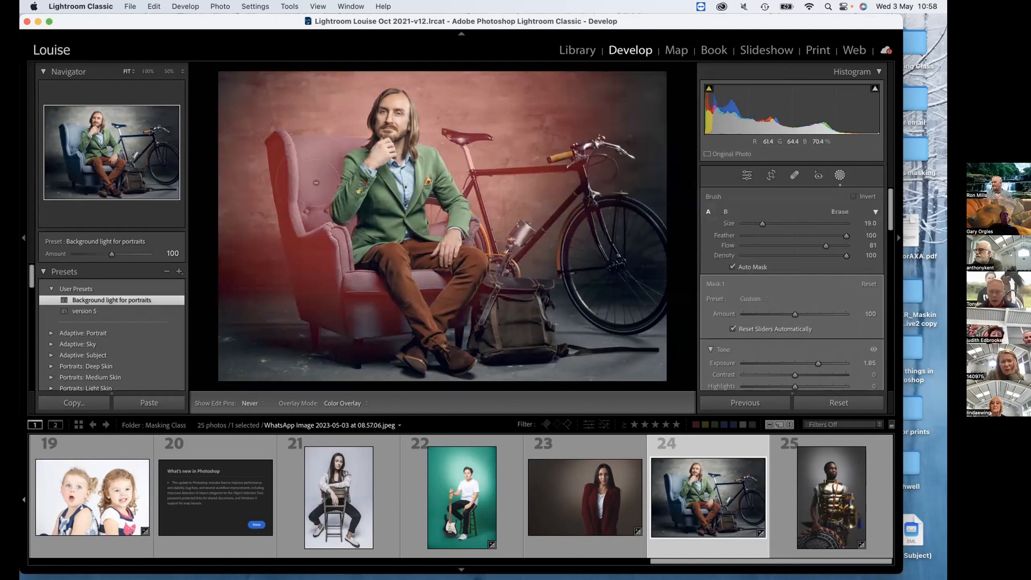
mouse_move(299, 160)
left_mouse_down()
mouse_move(341, 154)
mouse_move(310, 164)
mouse_move(307, 204)
mouse_move(313, 248)
mouse_move(336, 276)
mouse_move(292, 145)
mouse_move(328, 150)
mouse_move(284, 166)
mouse_move(293, 248)
mouse_move(308, 284)
mouse_move(354, 305)
mouse_move(341, 255)
mouse_move(351, 280)
left_mouse_up()
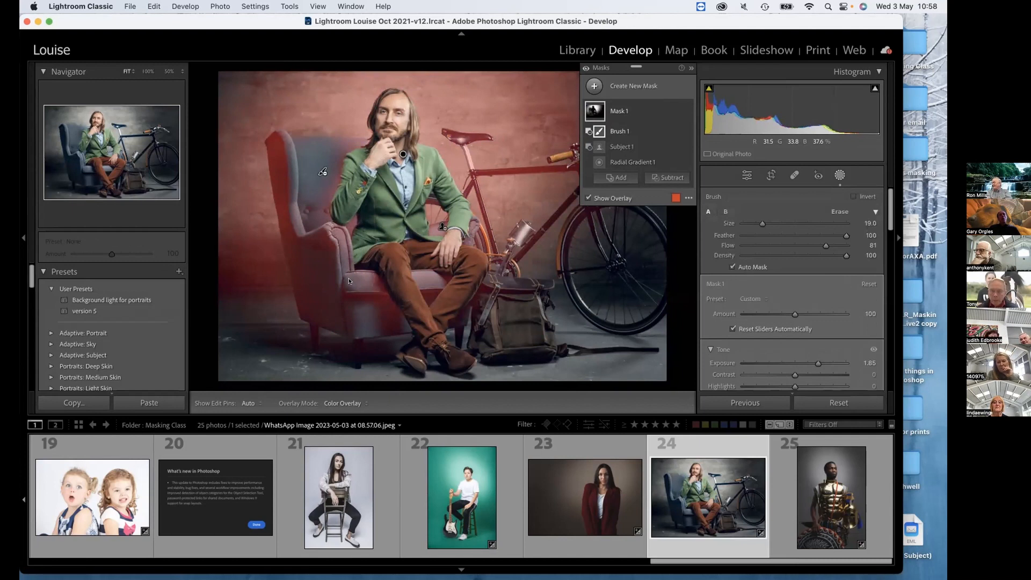
left_click(588, 199)
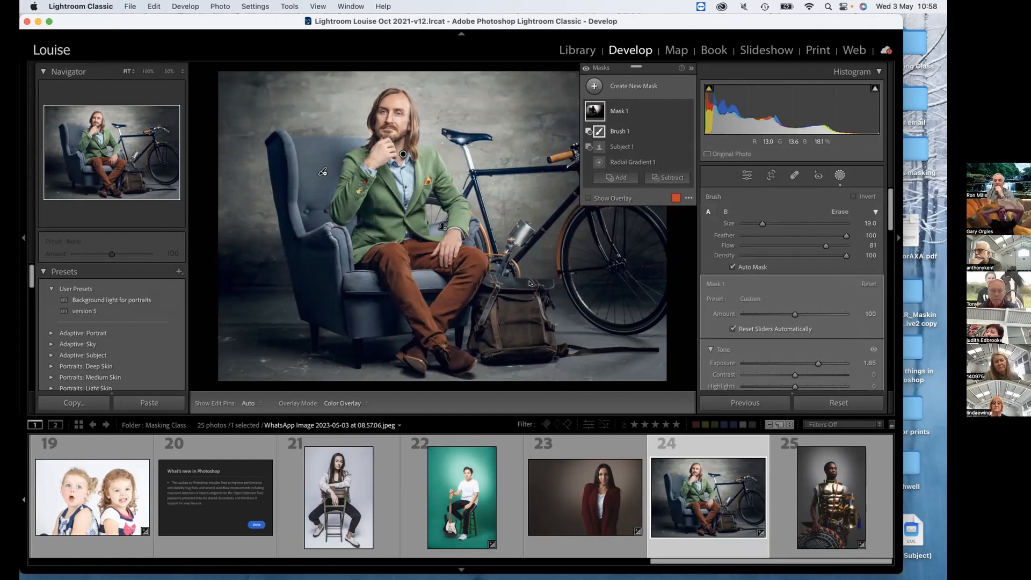
left_click(588, 198)
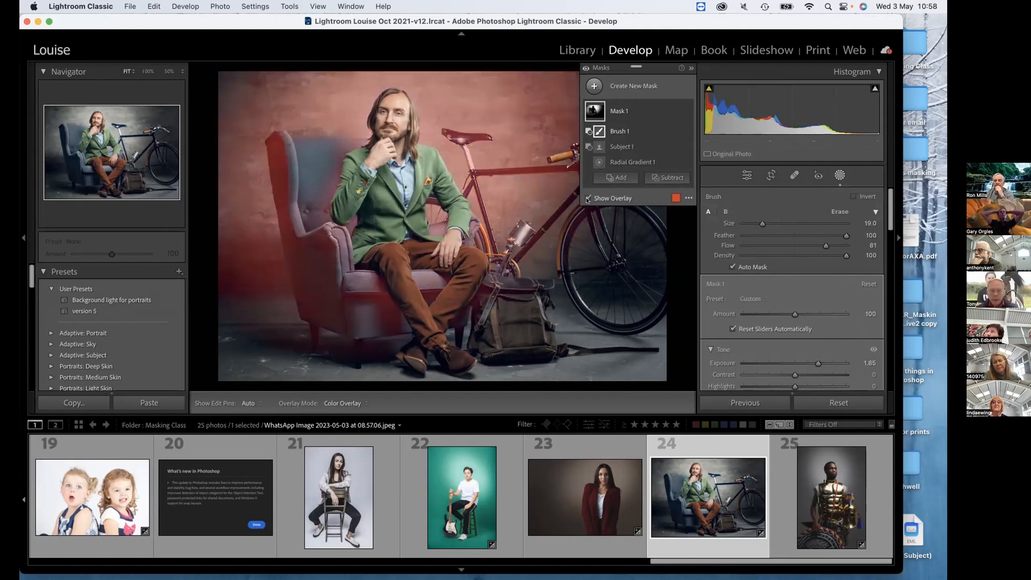
left_click(587, 199)
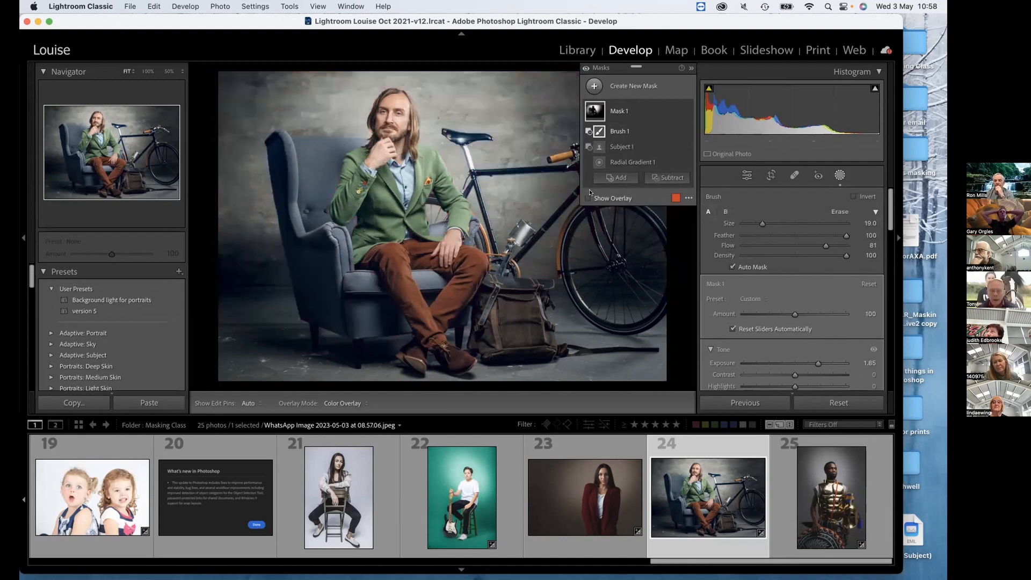
Toggle the visibility of Mask 1 repeatedly to compare the armchair portrait with and without the background light.
left_click(624, 111)
left_click(625, 112)
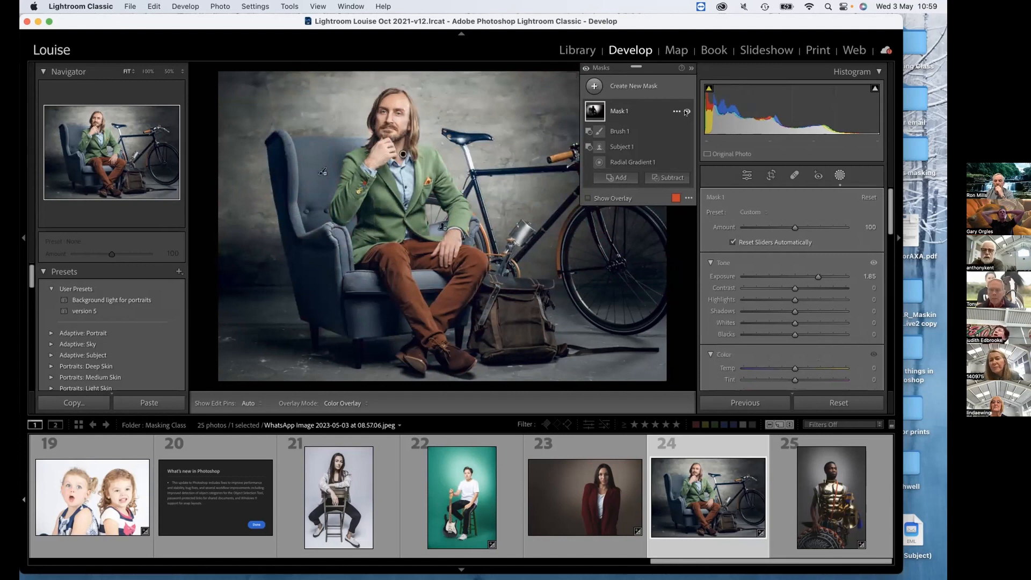
left_click(687, 112)
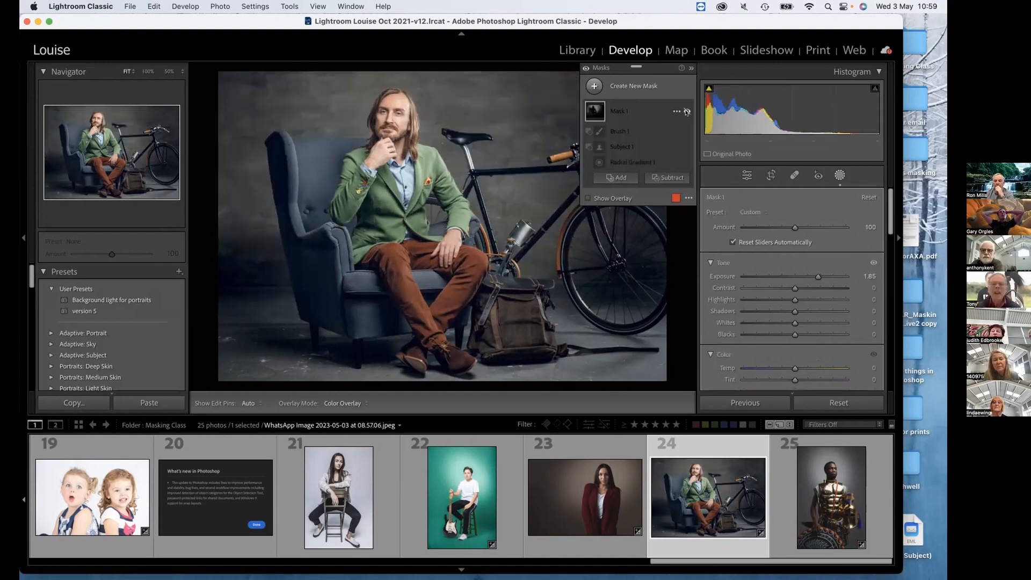
left_click(687, 112)
left_click(686, 112)
left_click(686, 112)
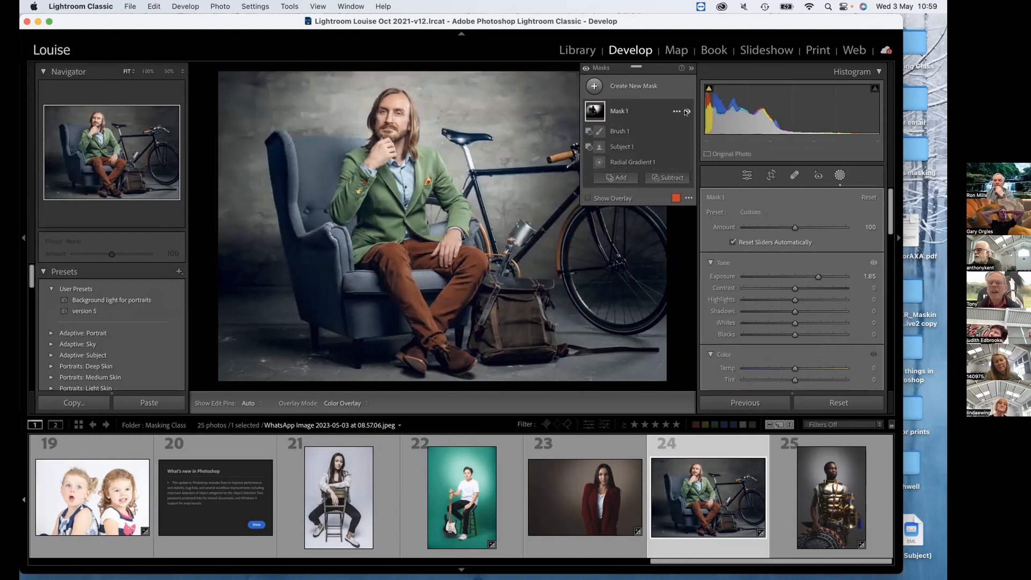
left_click(687, 112)
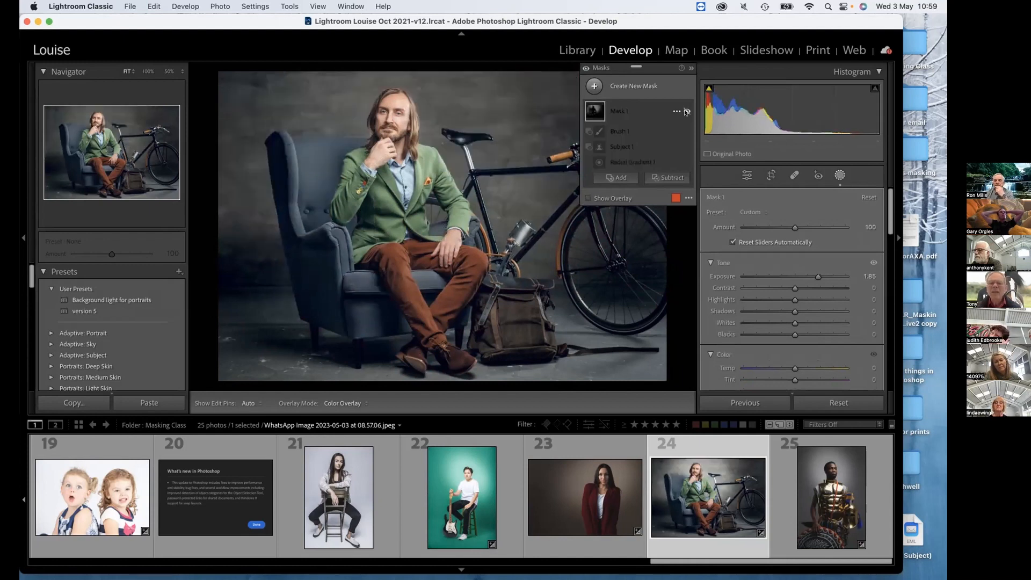
left_click(686, 111)
left_click(686, 112)
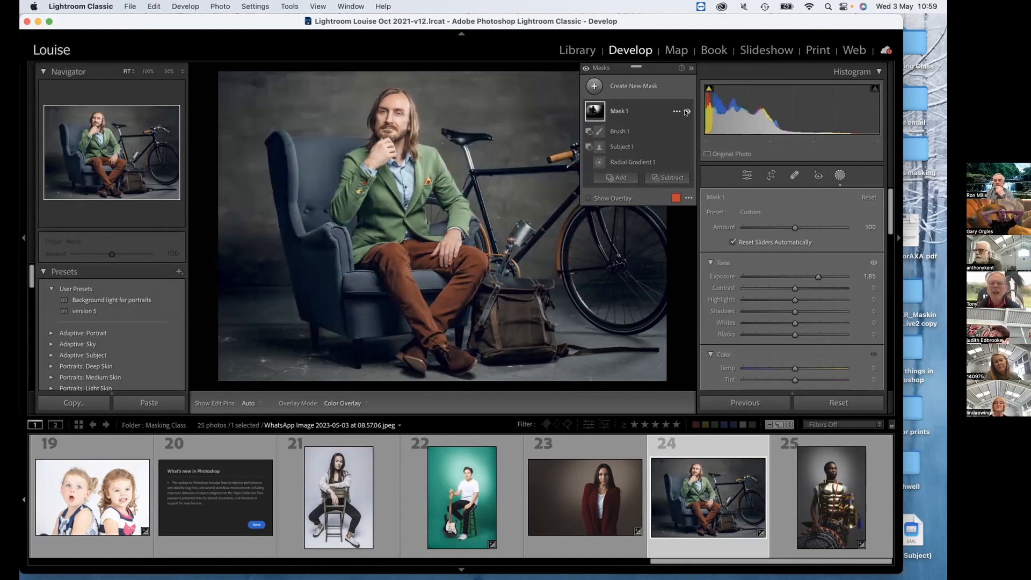
left_click(686, 112)
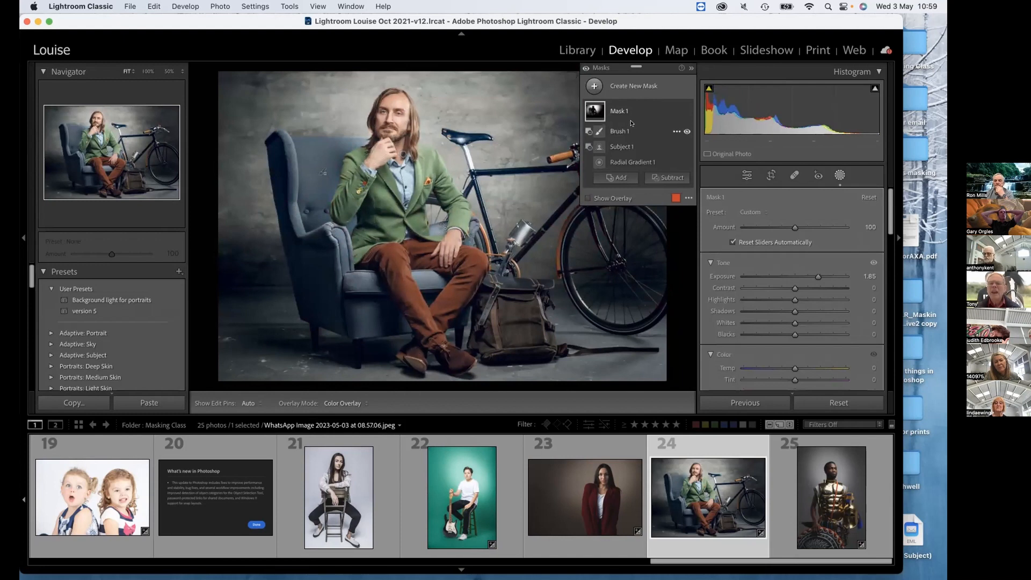
left_click(686, 111)
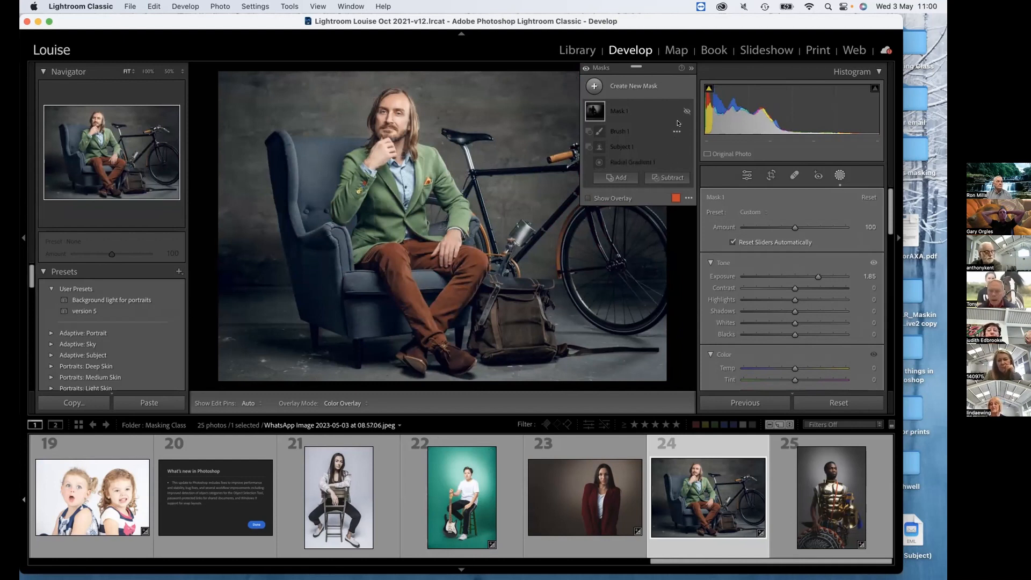
Leave the masking tool with Mask 1 hidden and set the armchair portrait's overall Exposure to +0.55.
left_click(687, 112)
left_click(687, 112)
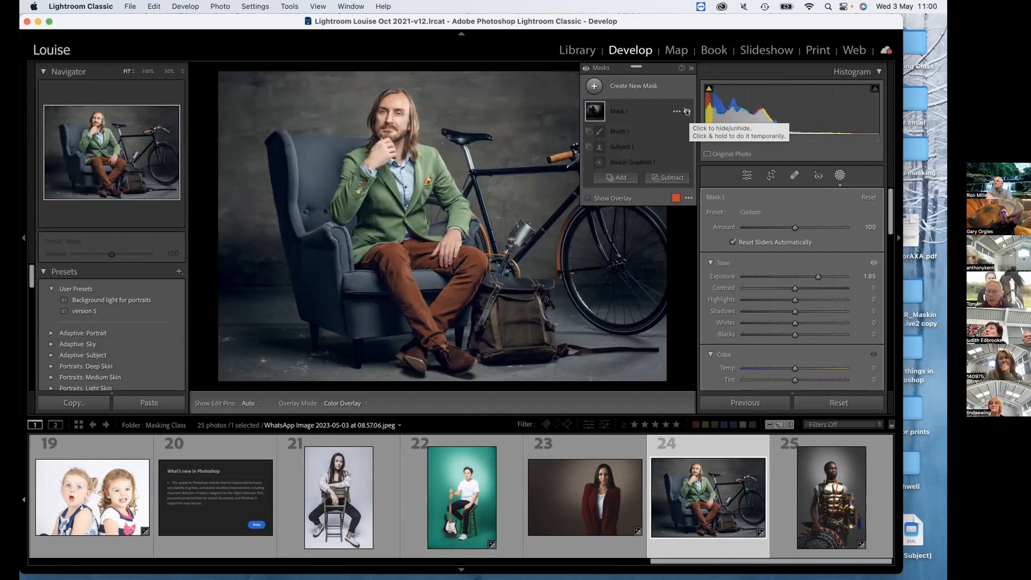
left_click(817, 175)
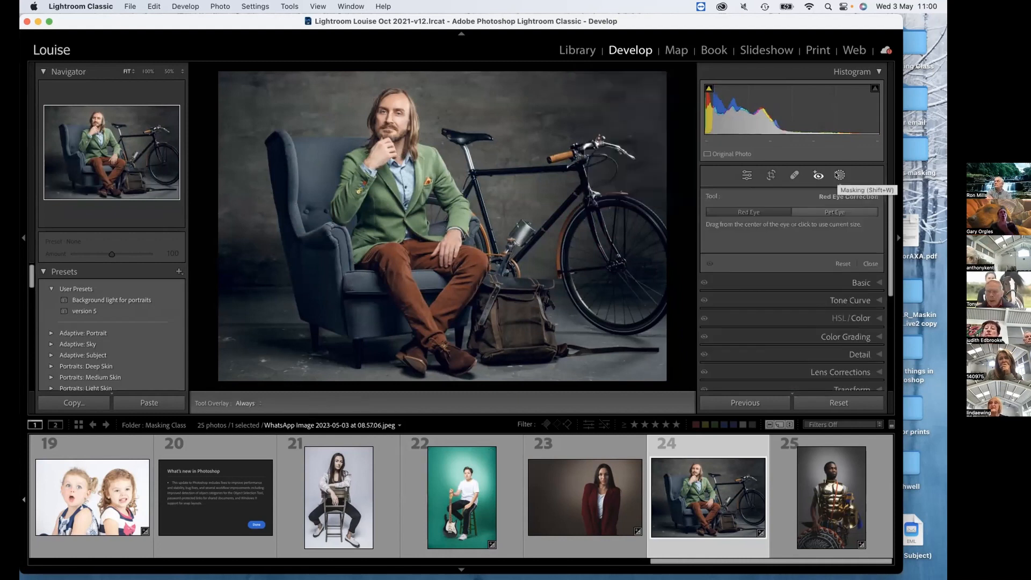
left_click(836, 174)
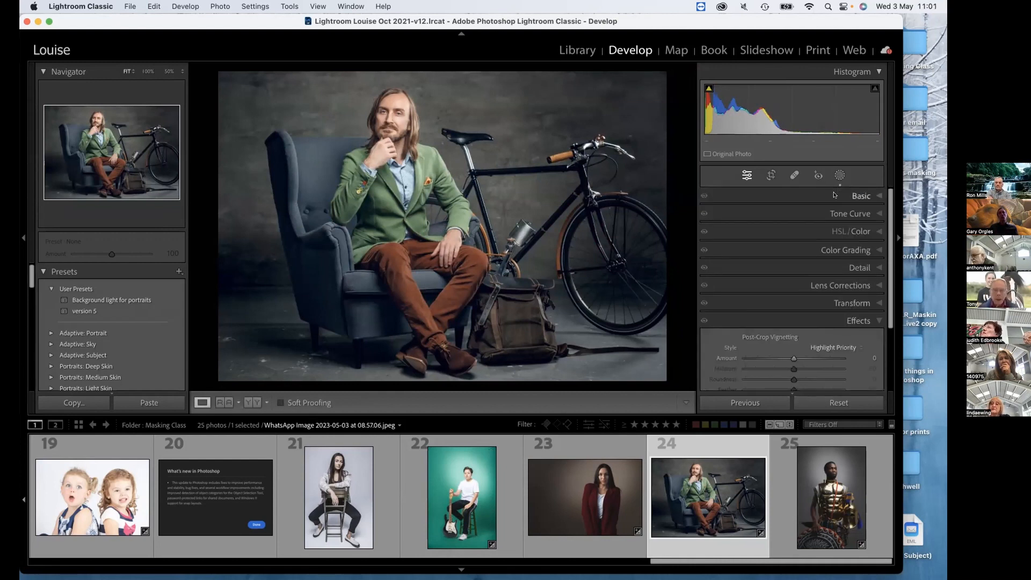
left_click(855, 195)
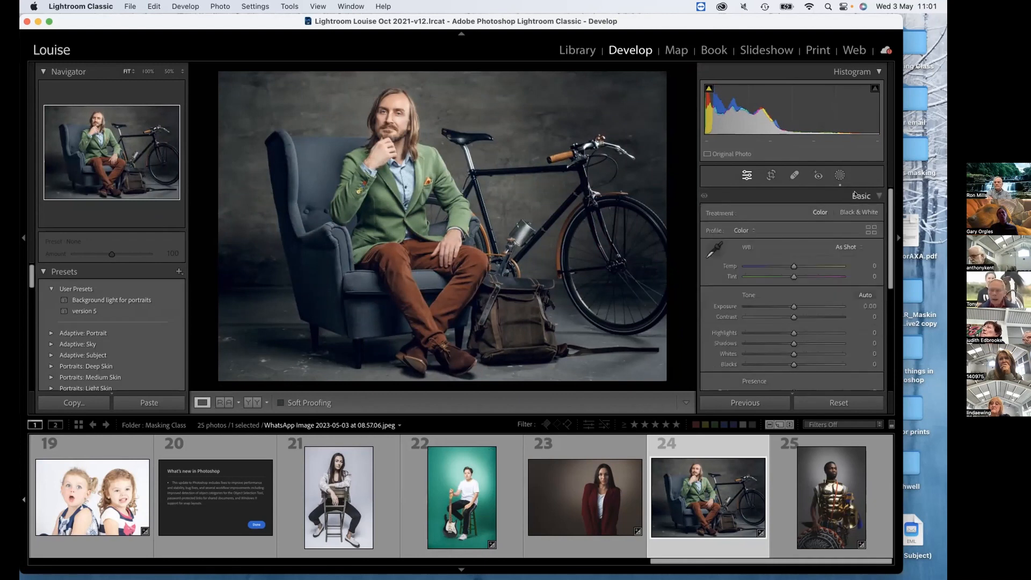
left_click_drag(794, 306, 804, 304)
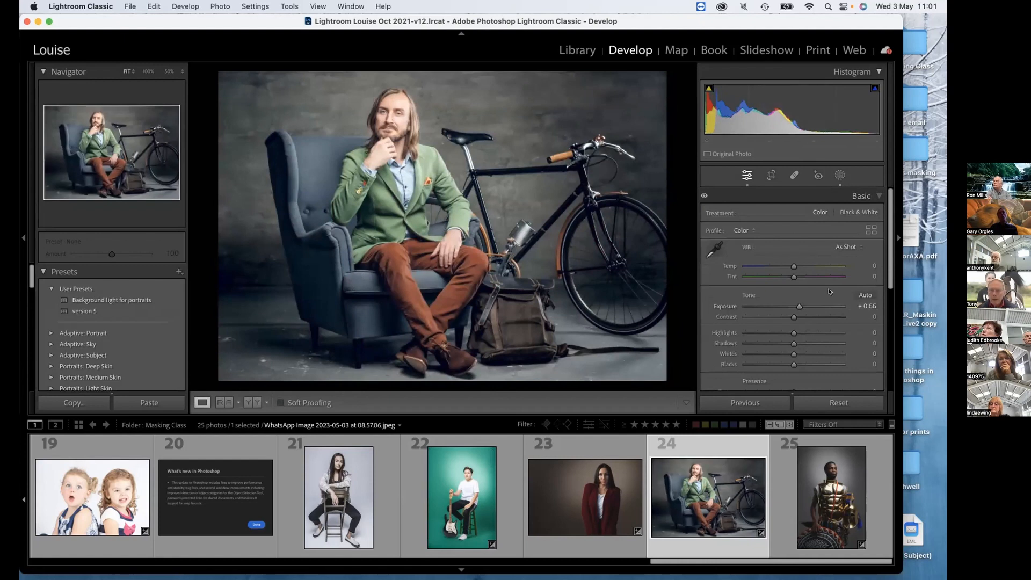
key("alt")
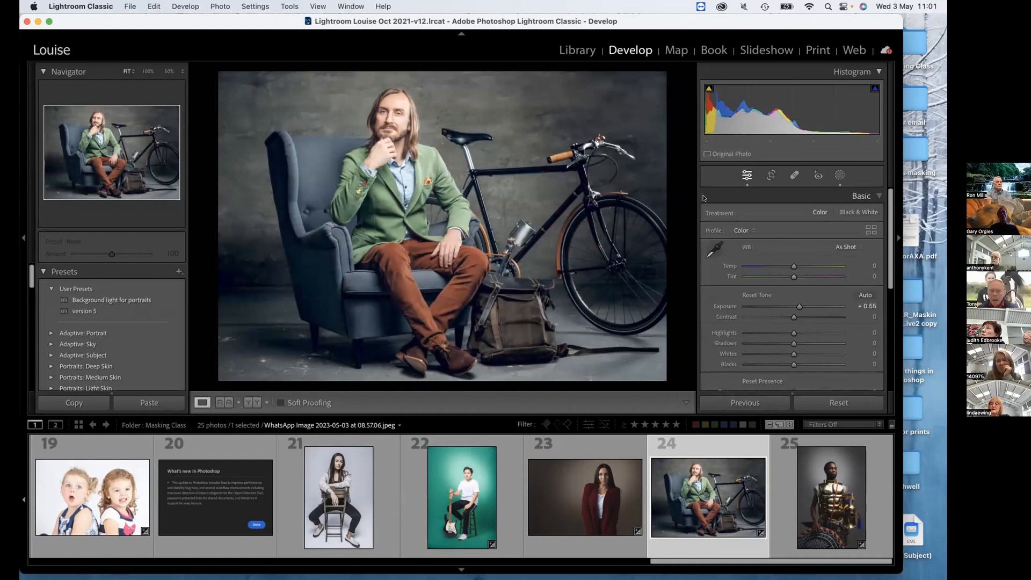
key("alt")
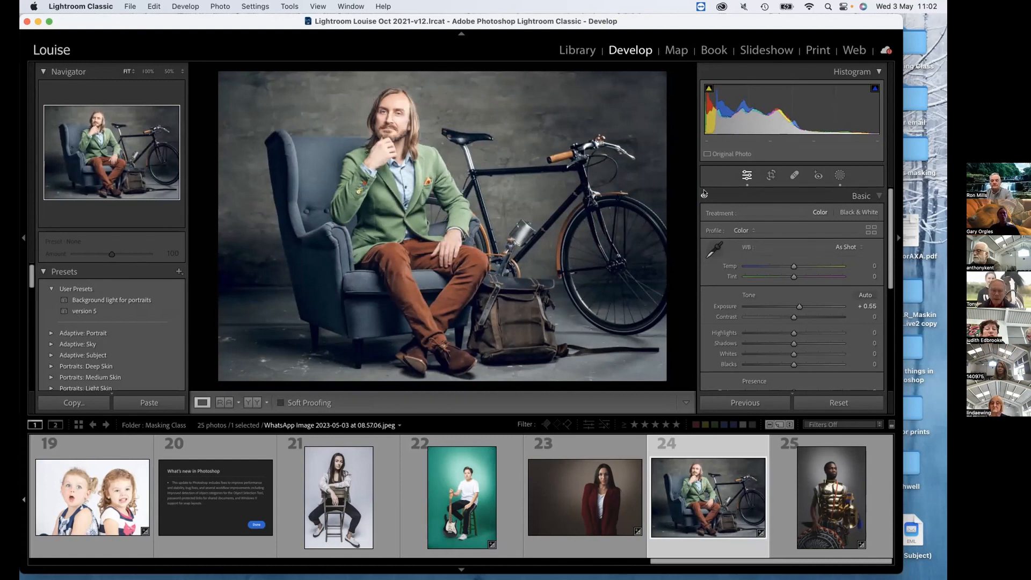
Reopen Mask 1 on the armchair portrait, and view photo 19 of the two girls.
left_click(839, 175)
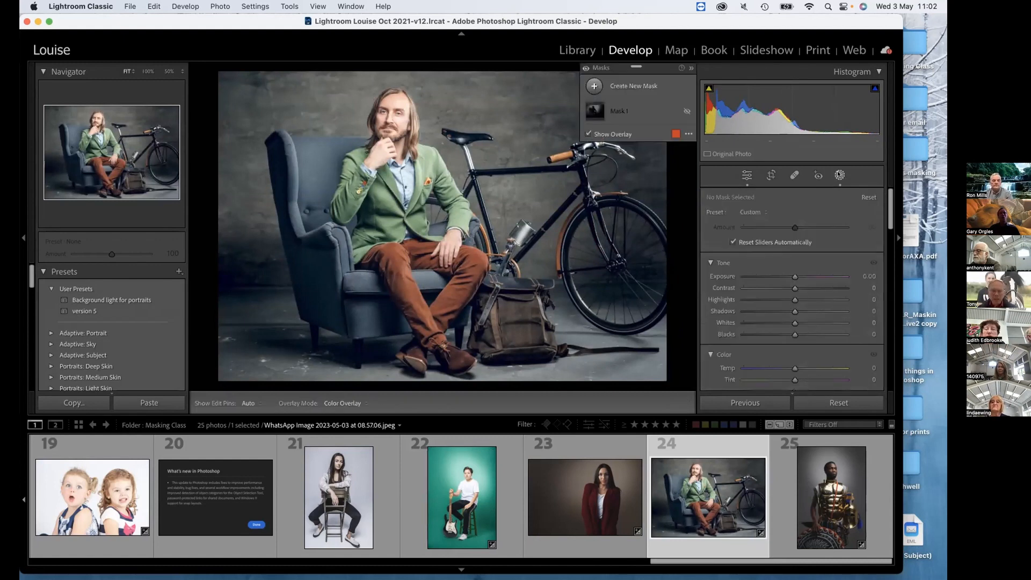
left_click(613, 112)
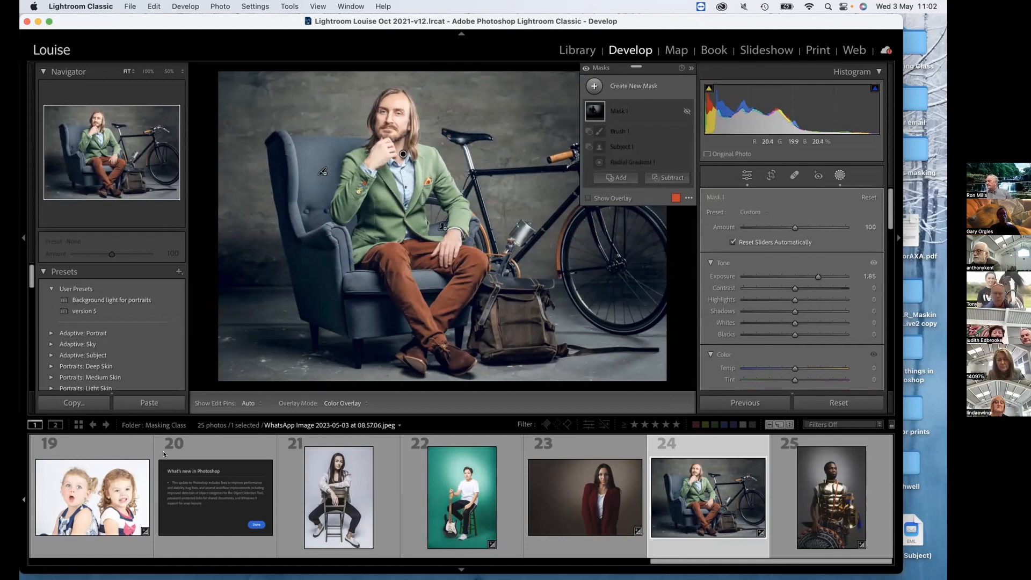
left_click(144, 474)
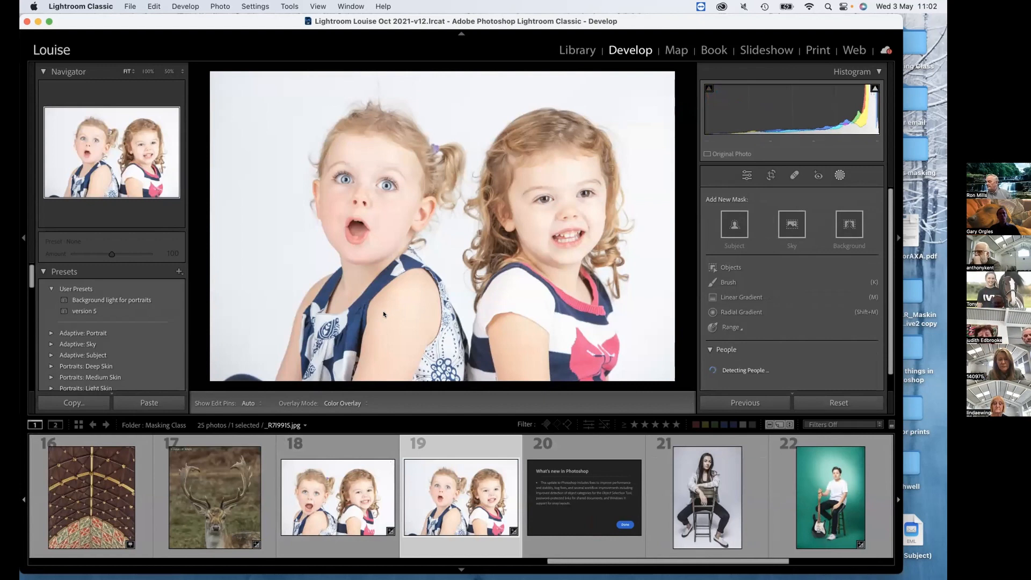
key("super+a")
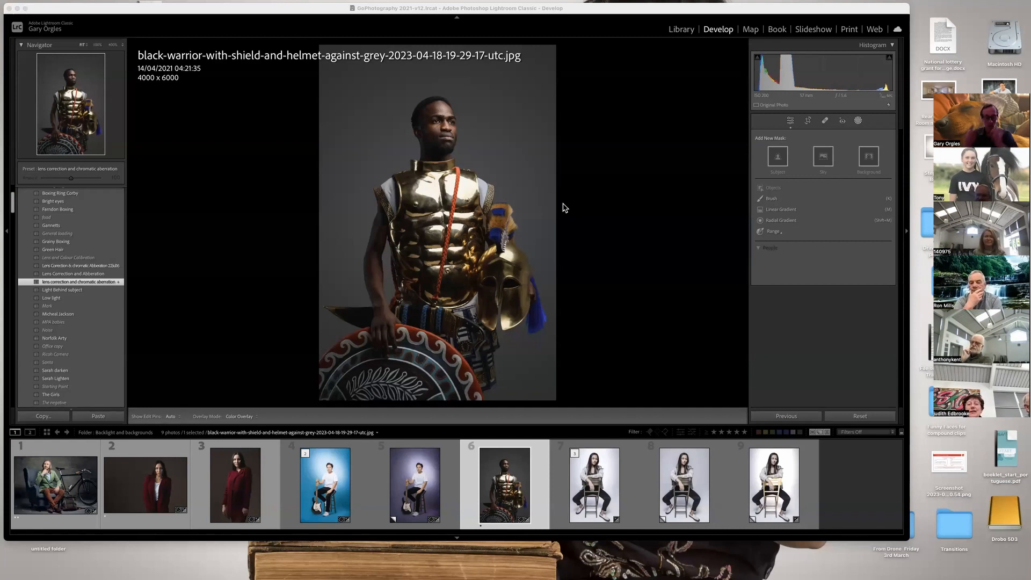
Try the "Light Behind subject" user preset on photo 3, the standing woman in the long red coat.
left_click(254, 489)
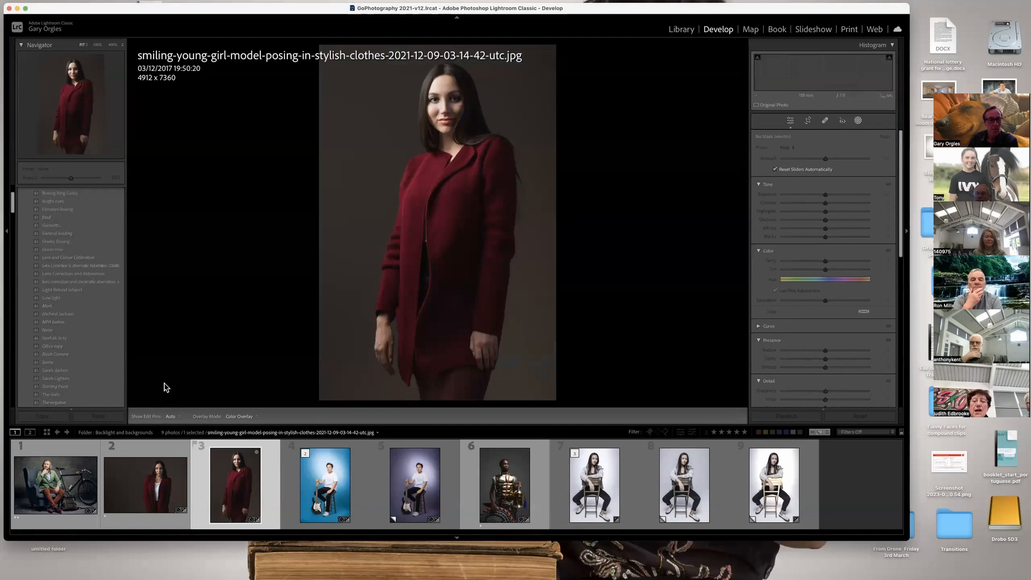
left_click_drag(14, 206, 14, 196)
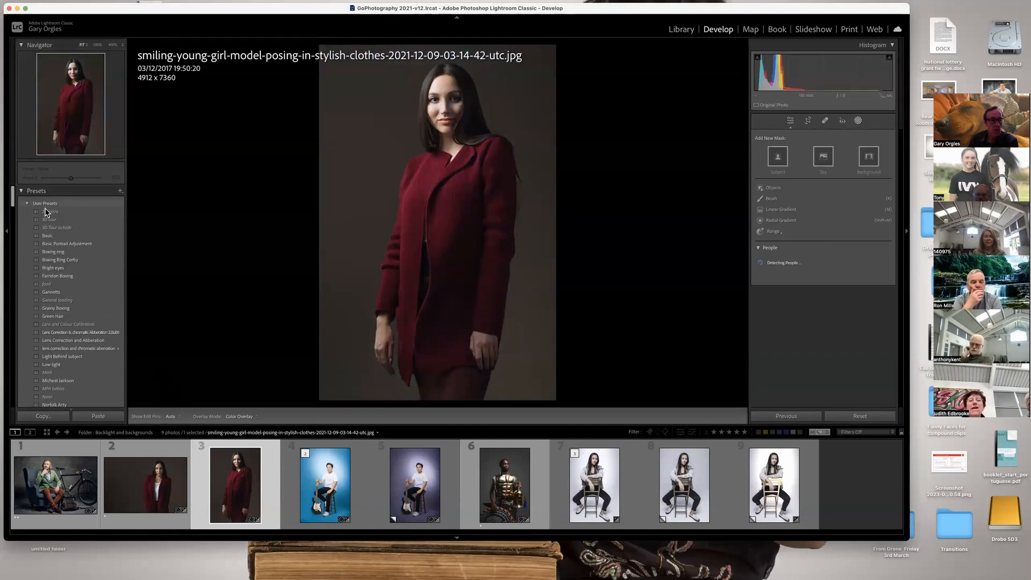
left_click(60, 356)
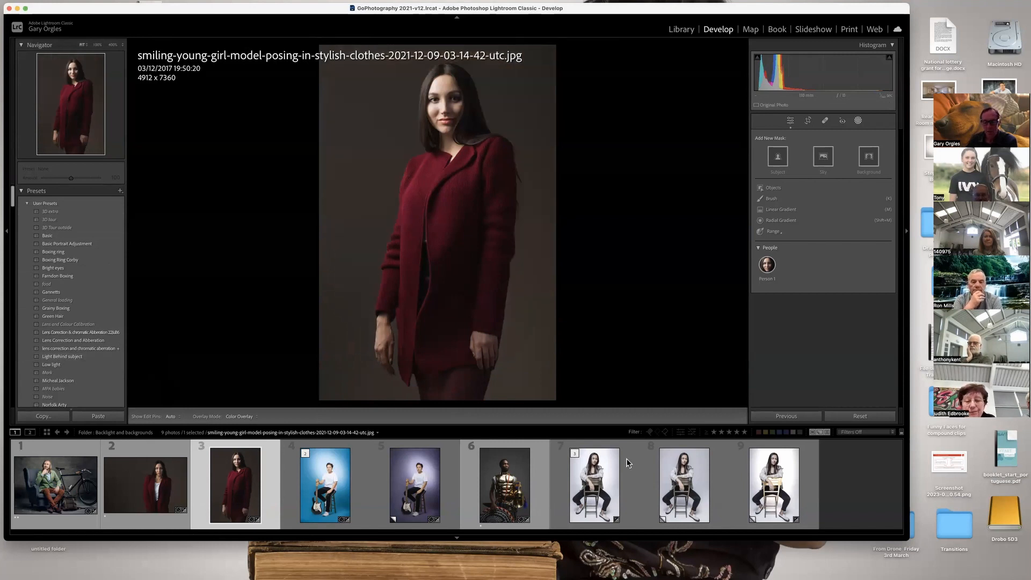
In photo 9, one of the seated woman's copies, move Mask 1's radial gradient down between the chair legs.
left_click(607, 486)
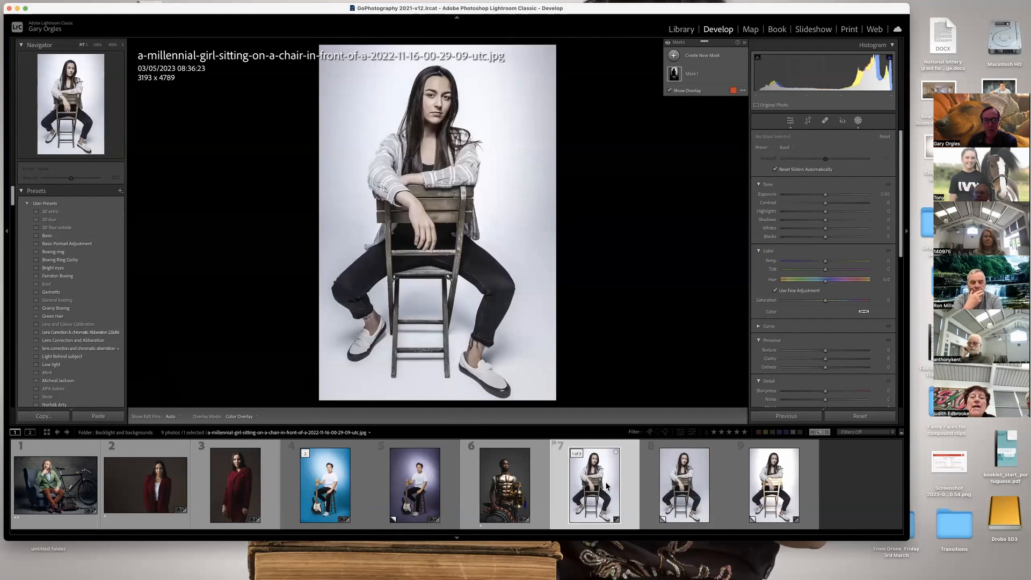
left_click(690, 484)
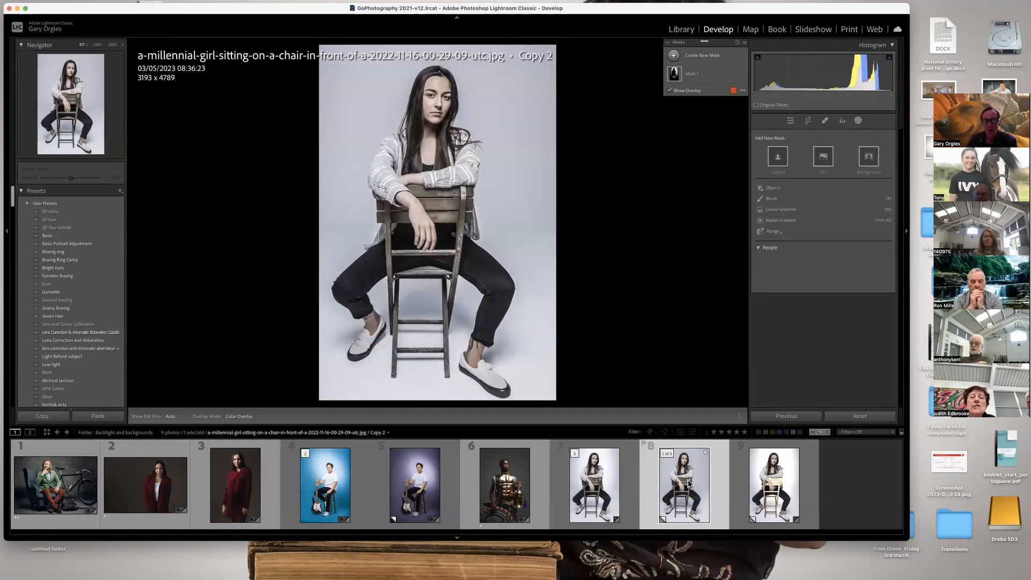
left_click(772, 484)
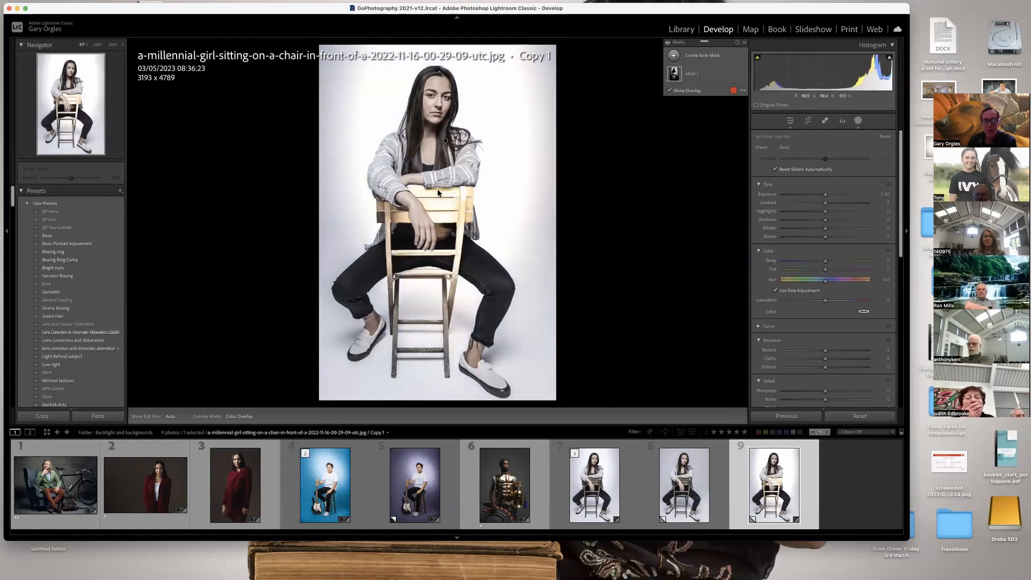
left_click(686, 76)
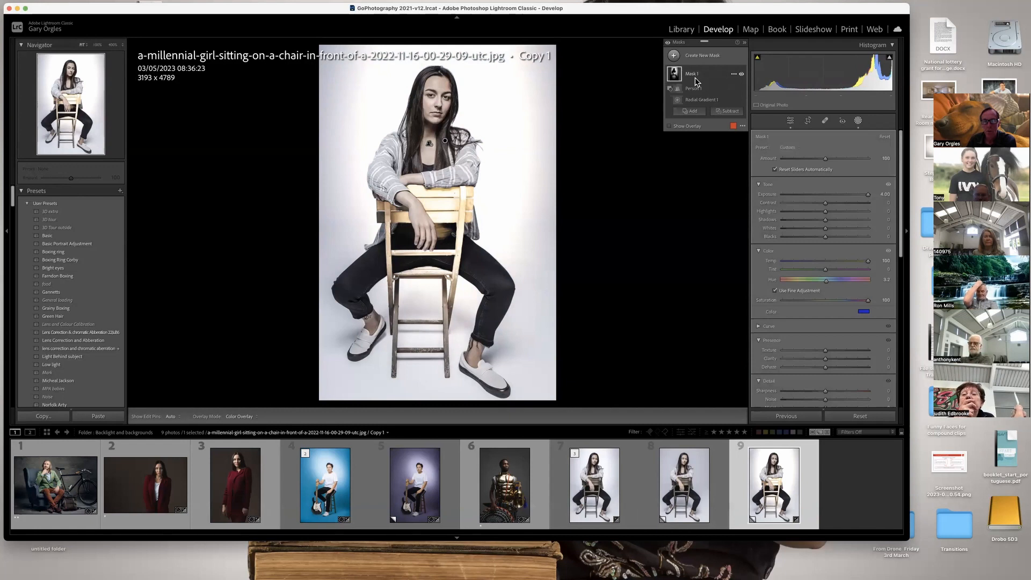
left_click(695, 102)
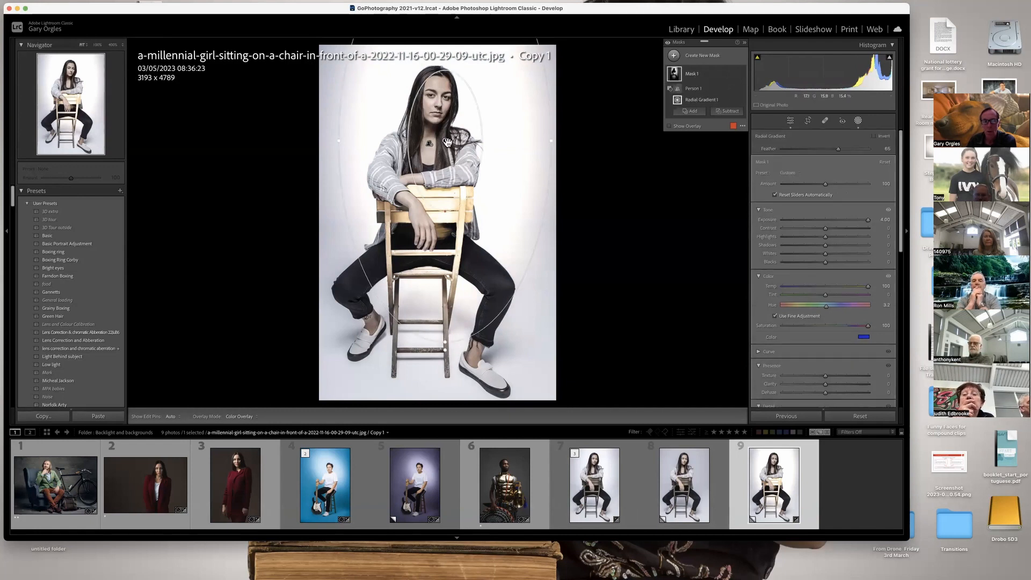
left_click_drag(445, 140, 437, 307)
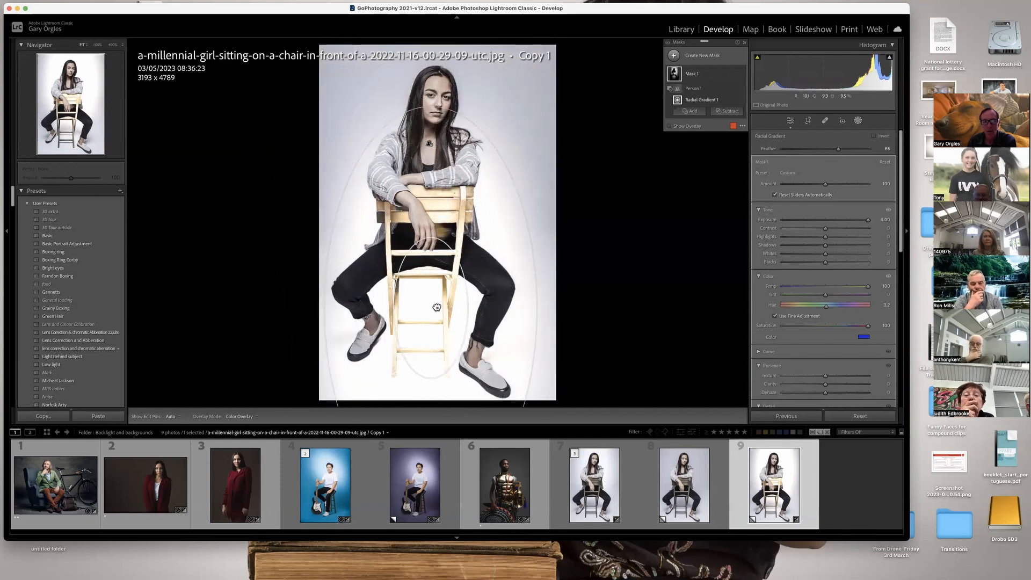
Replace the Person 1 component of photo 9's Mask 1 with a Select Subject subtraction that also protects the chair.
left_click(676, 470)
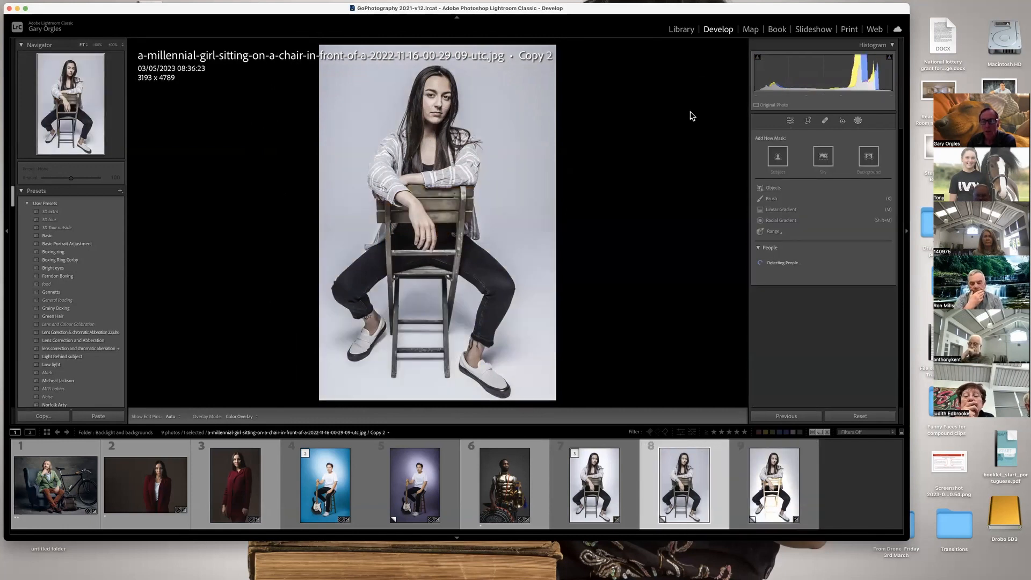
left_click(780, 491)
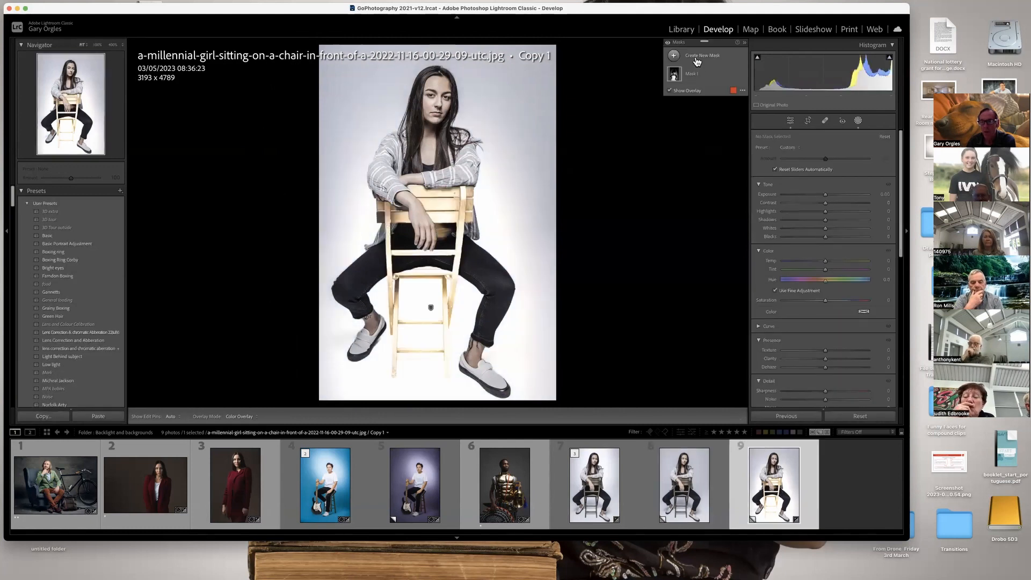
left_click(690, 79)
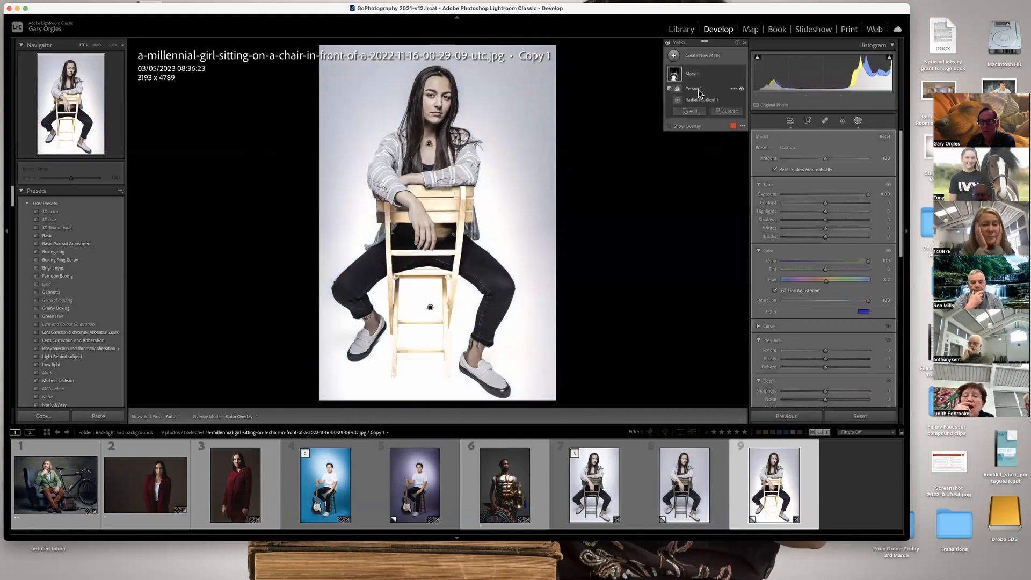
left_click(698, 89)
right_click(699, 94)
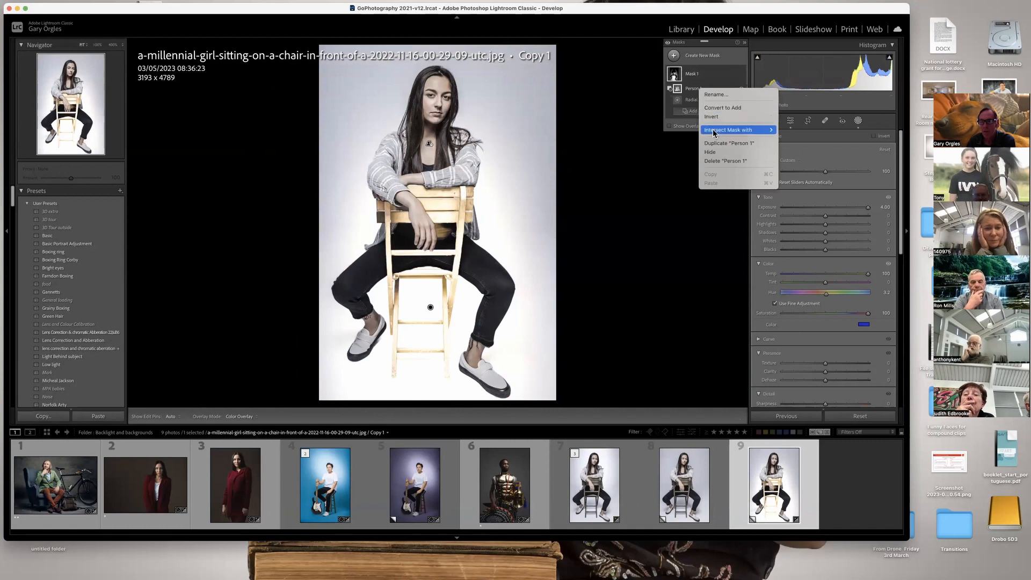
left_click(718, 162)
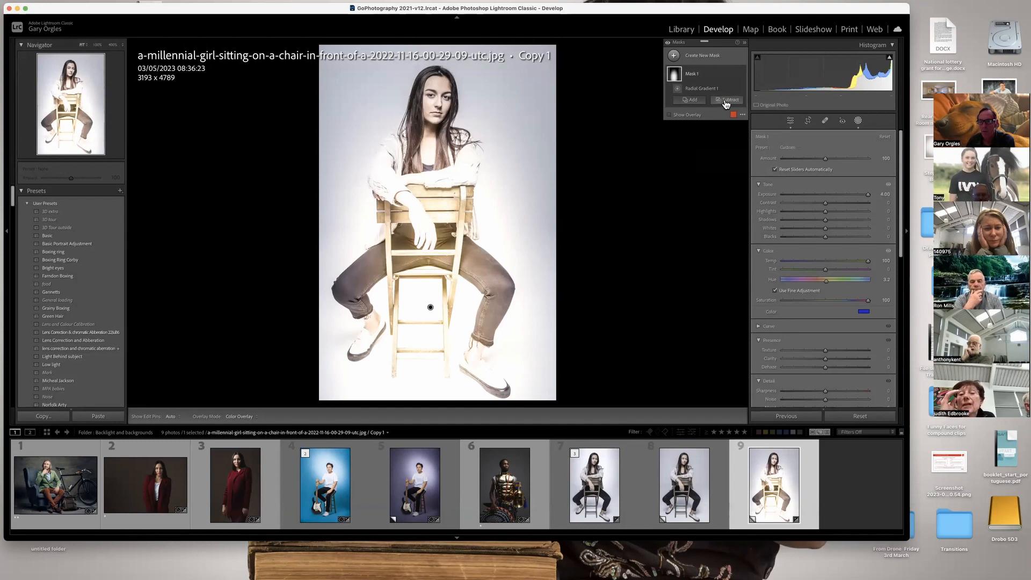
left_click(727, 102)
left_click(737, 123)
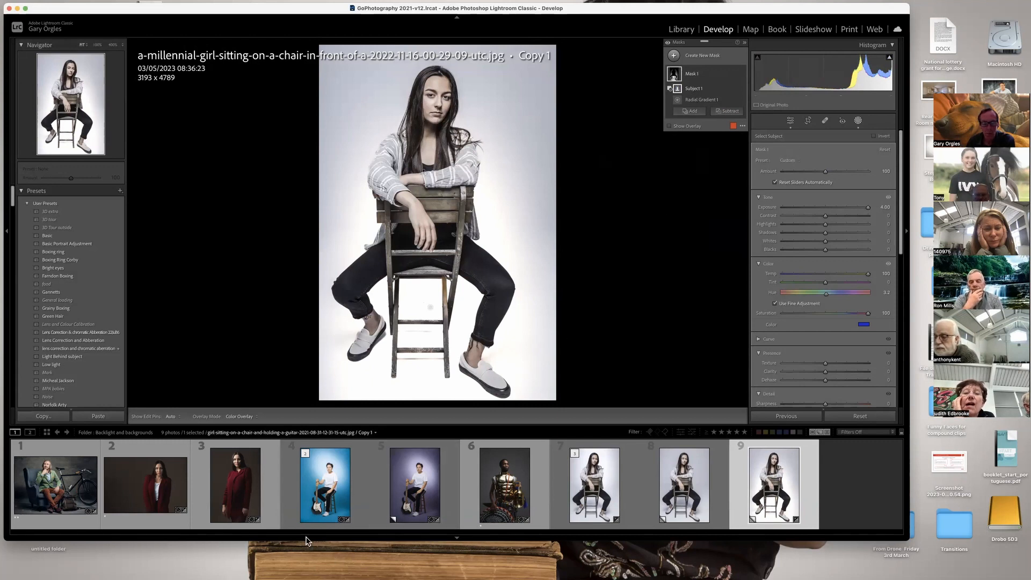
Compare photo 9 with its untreated copy, and move Mask 1's radial gradient up behind the woman's head.
left_click(173, 497)
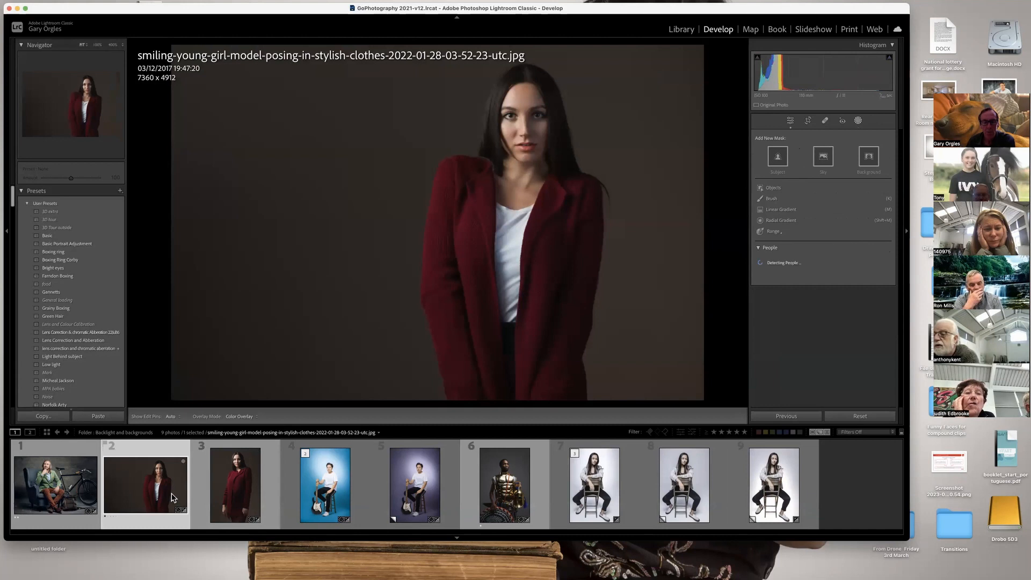
left_click(683, 490)
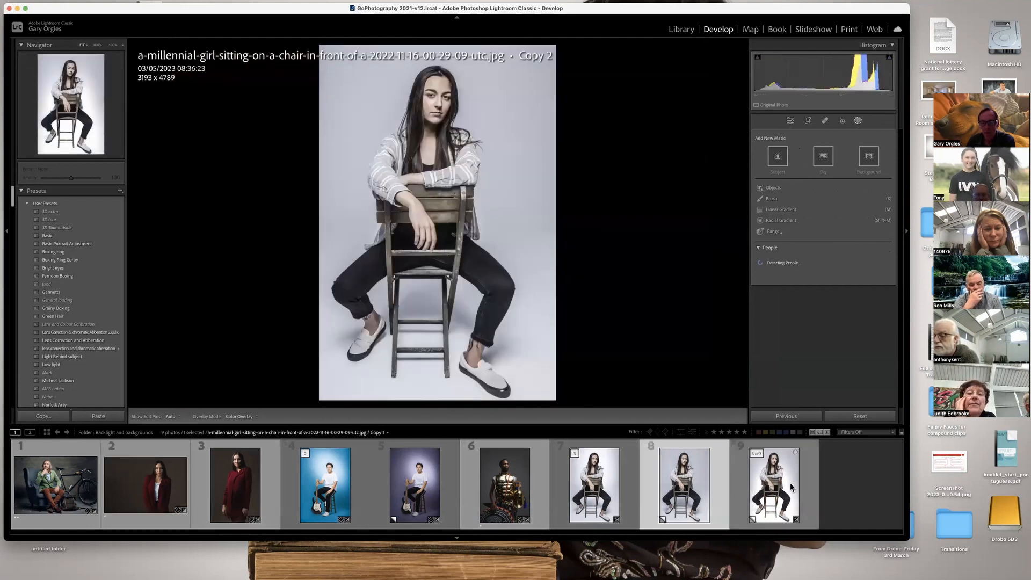
left_click(791, 482)
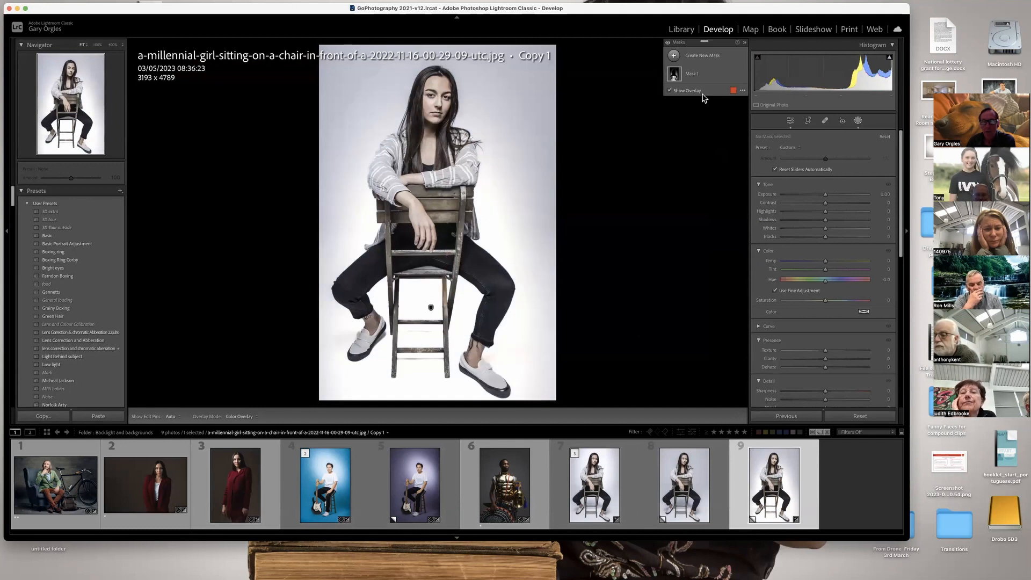
left_click(694, 76)
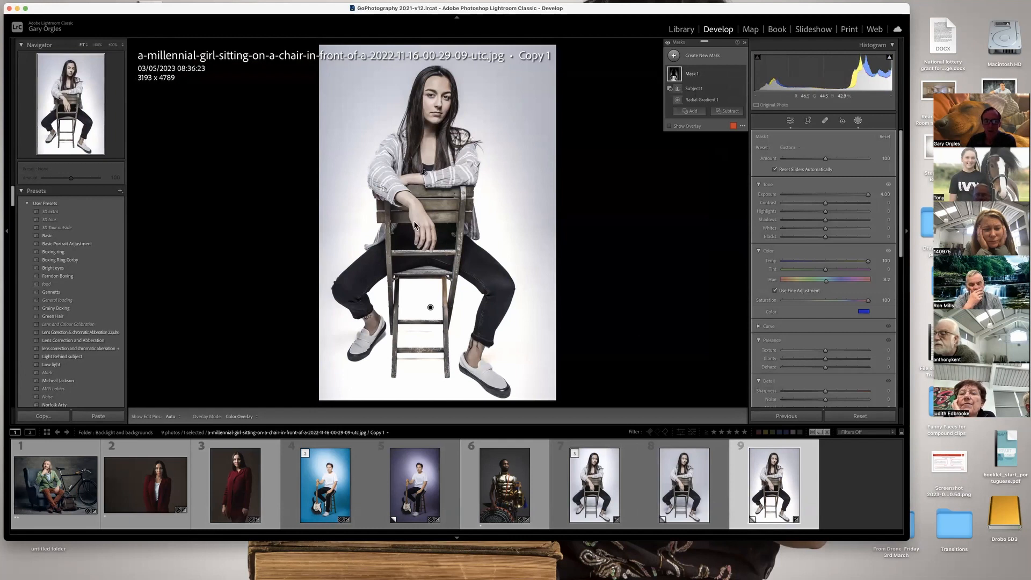
mouse_move(430, 310)
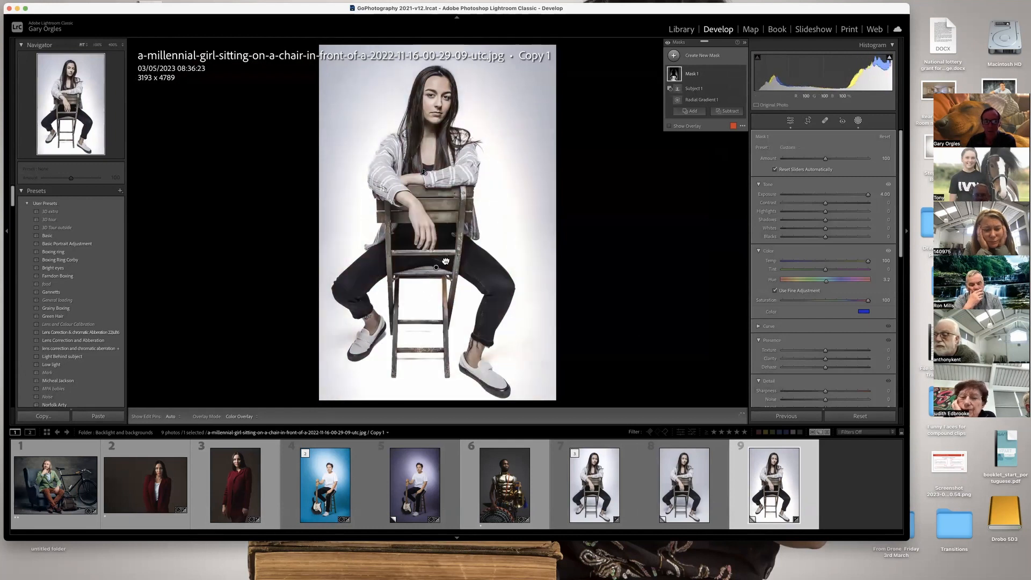
left_click_drag(341, 342, 436, 119)
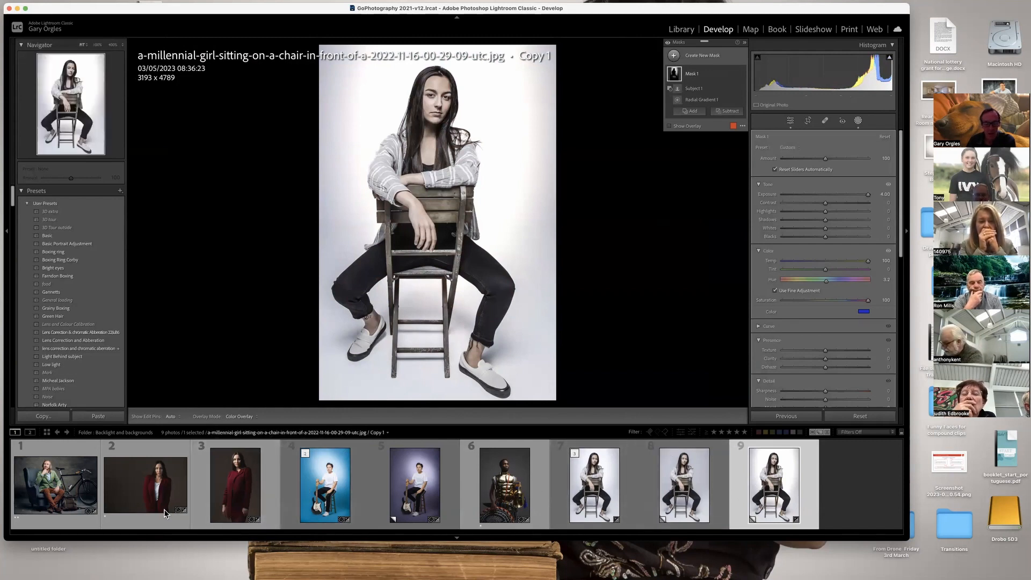
Update photo 1, the man in the armchair, to the current process version and apply the "Light Behind subject" preset.
left_click(83, 497)
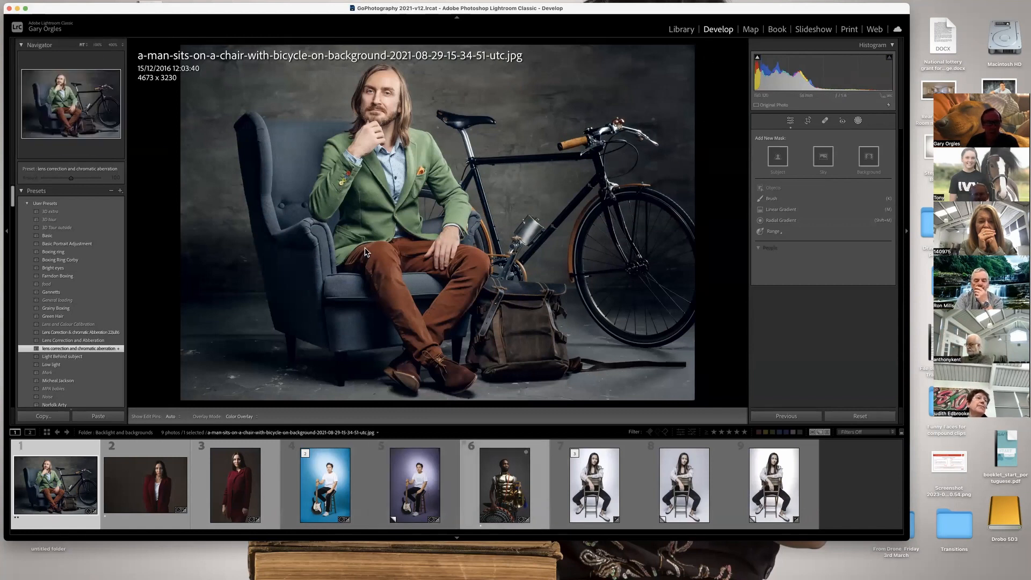
left_click(888, 105)
left_click(481, 203)
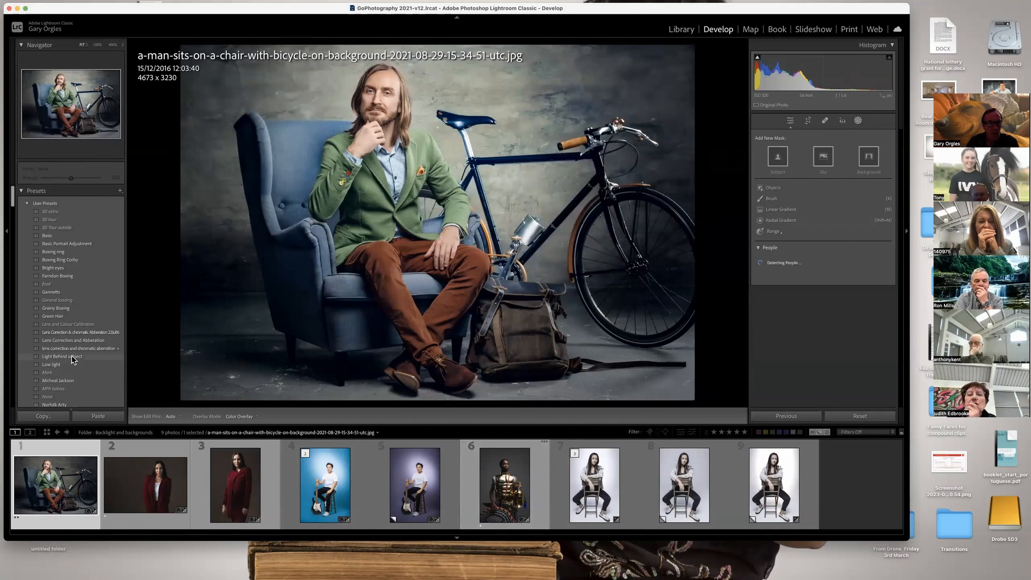
left_click(74, 357)
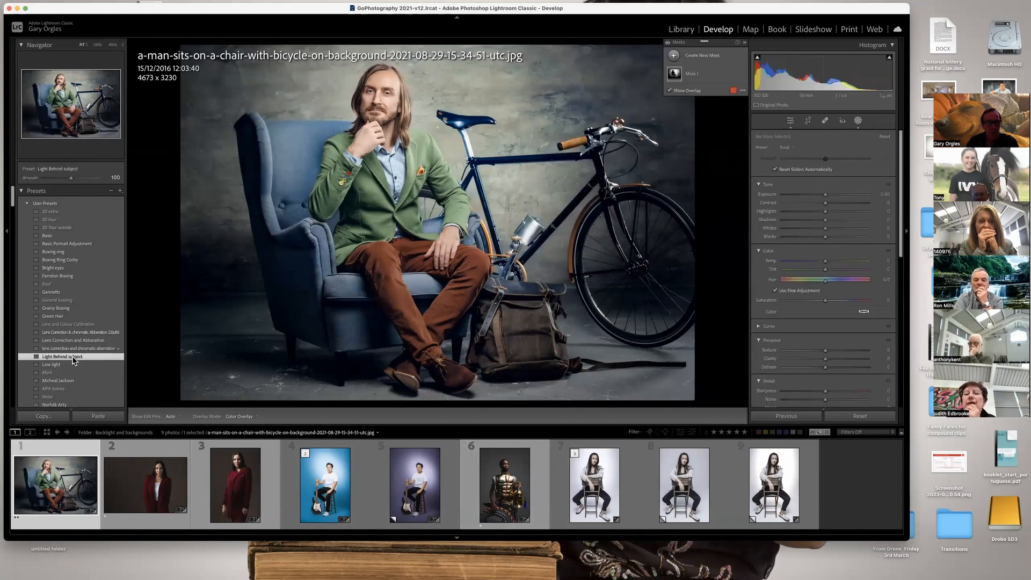
With Mask 1 selected, raise photo 1's overall exposure to +0.88 and sharpen the photo with a high masking amount.
left_click(701, 79)
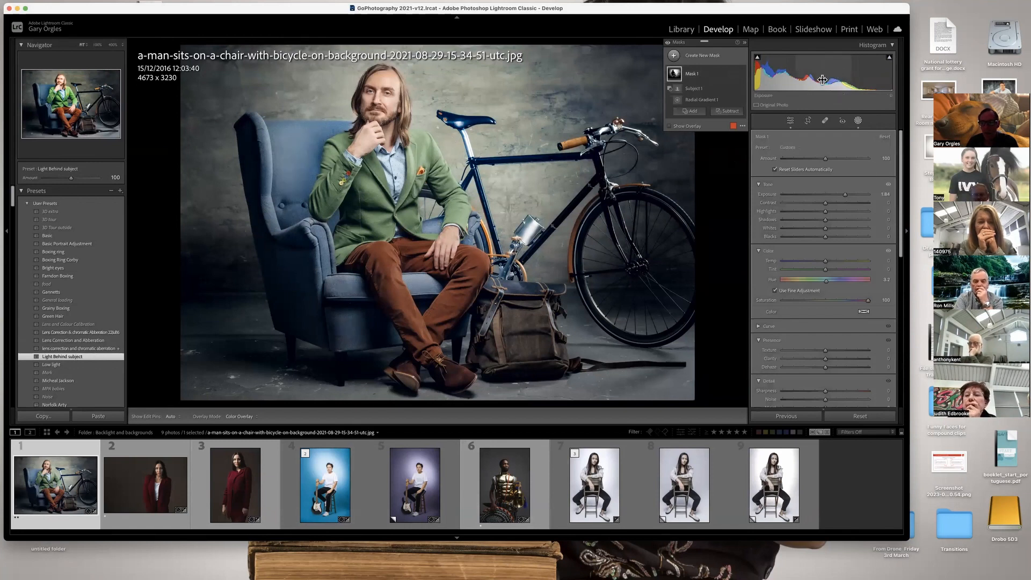
mouse_move(800, 75)
left_mouse_down()
mouse_move(858, 78)
mouse_move(814, 79)
left_mouse_up()
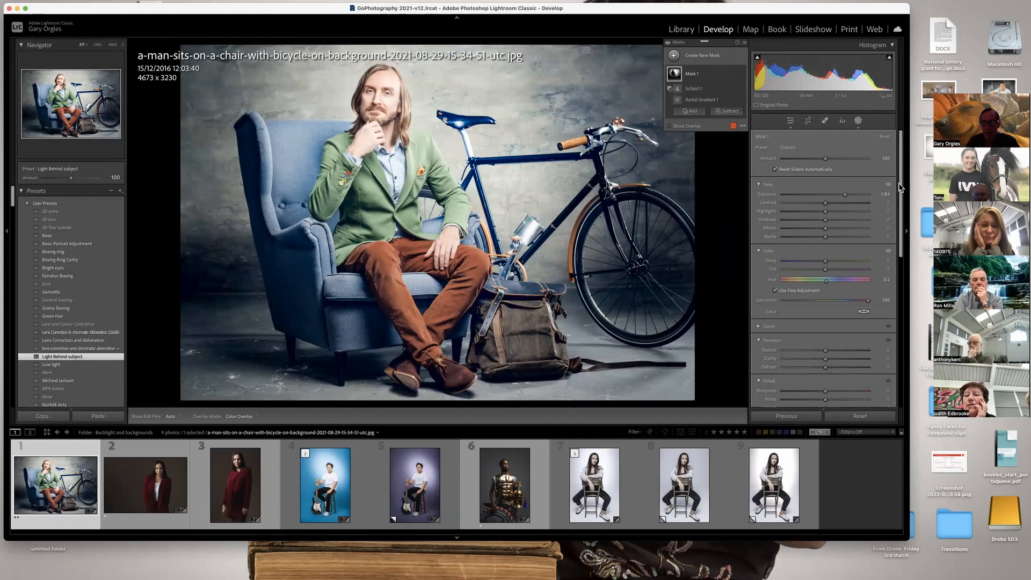
left_click_drag(900, 188, 898, 325)
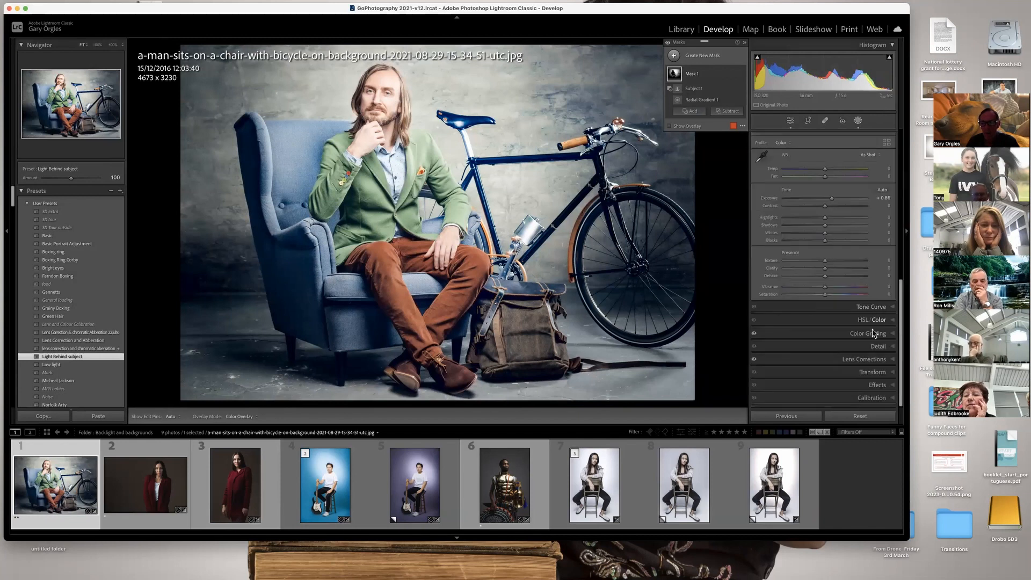
left_click(869, 347)
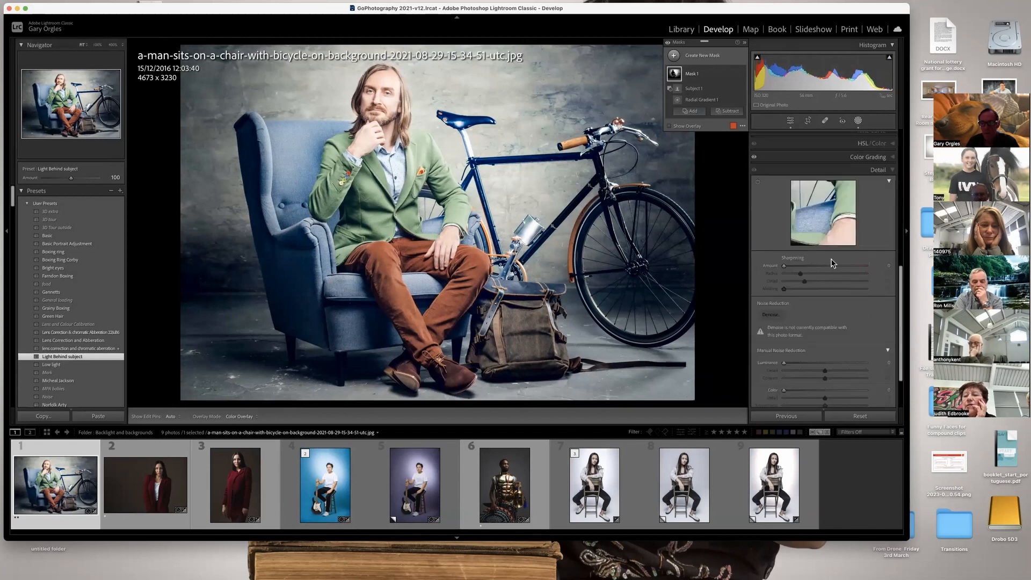
left_click_drag(817, 289, 859, 288)
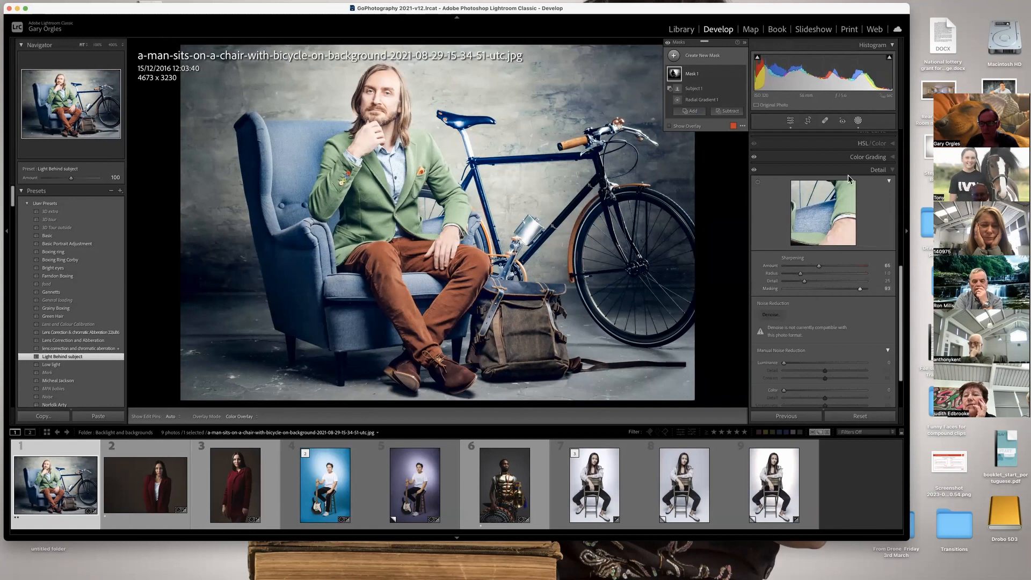
Set photo 1's Red hue to -100, Aqua hue to -31 and Purple hue to -100, and raise Red saturation to +100.
left_click(861, 145)
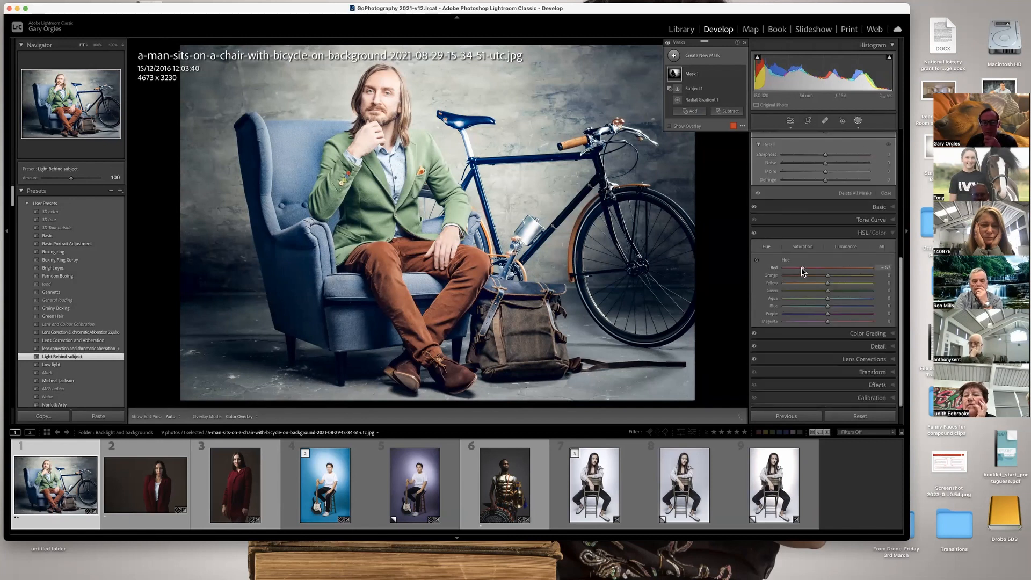
left_click_drag(795, 271, 783, 268)
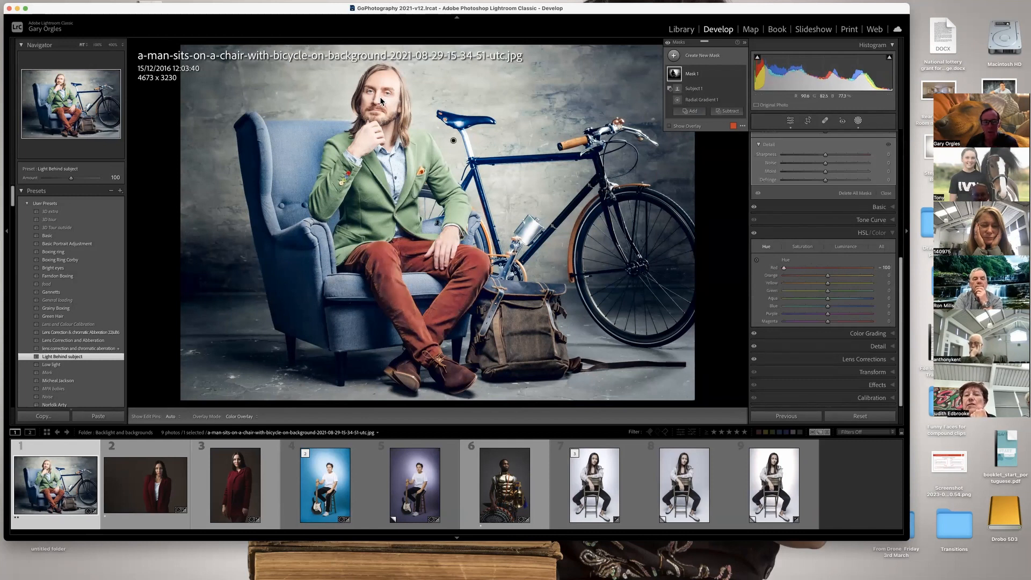
left_click_drag(828, 298, 720, 317)
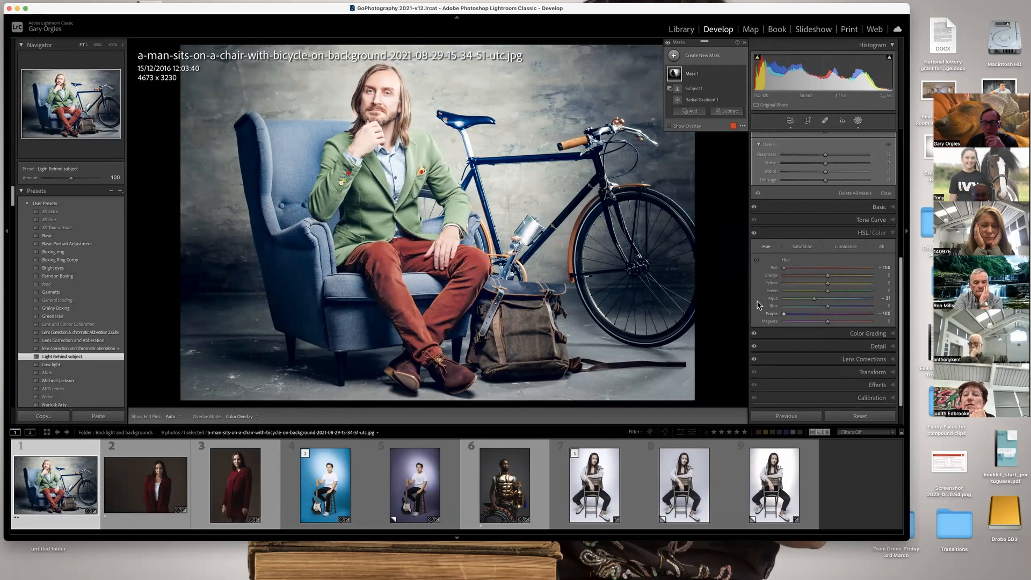
left_click(798, 248)
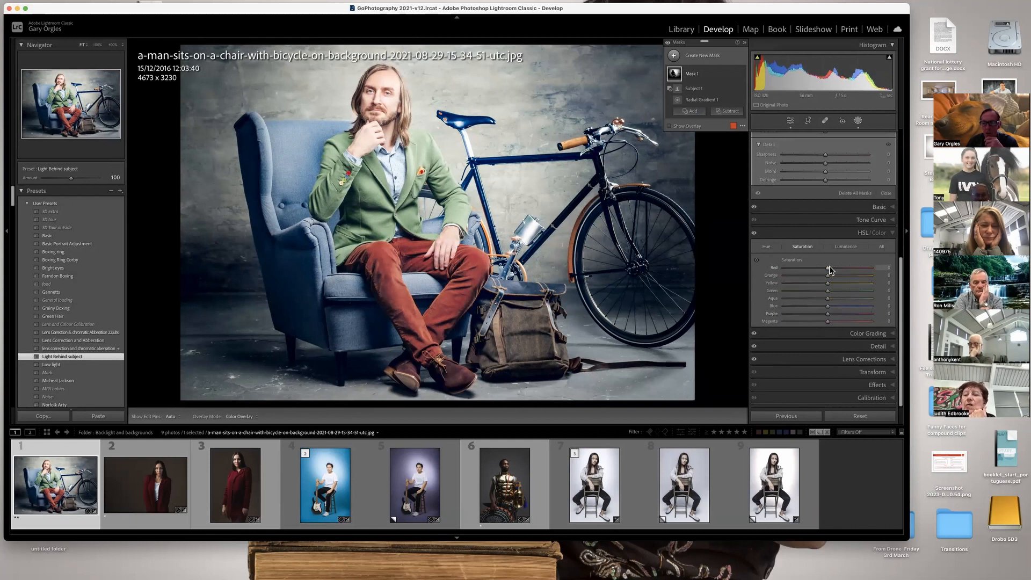
left_click_drag(829, 268, 917, 269)
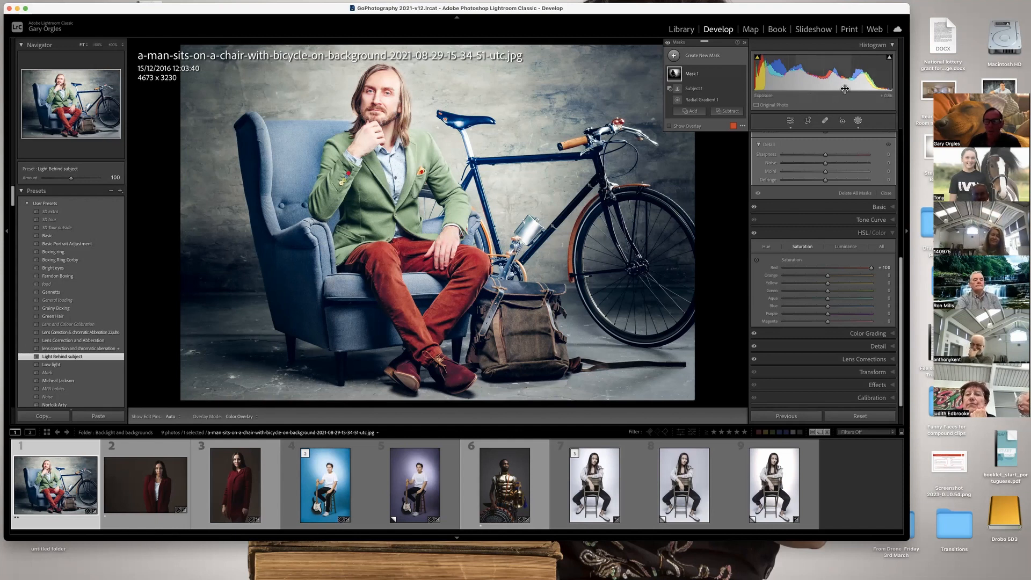
Lower photo 1's overall exposure until the whole scene looks dark and moody.
scroll(843, 199, "up", 3)
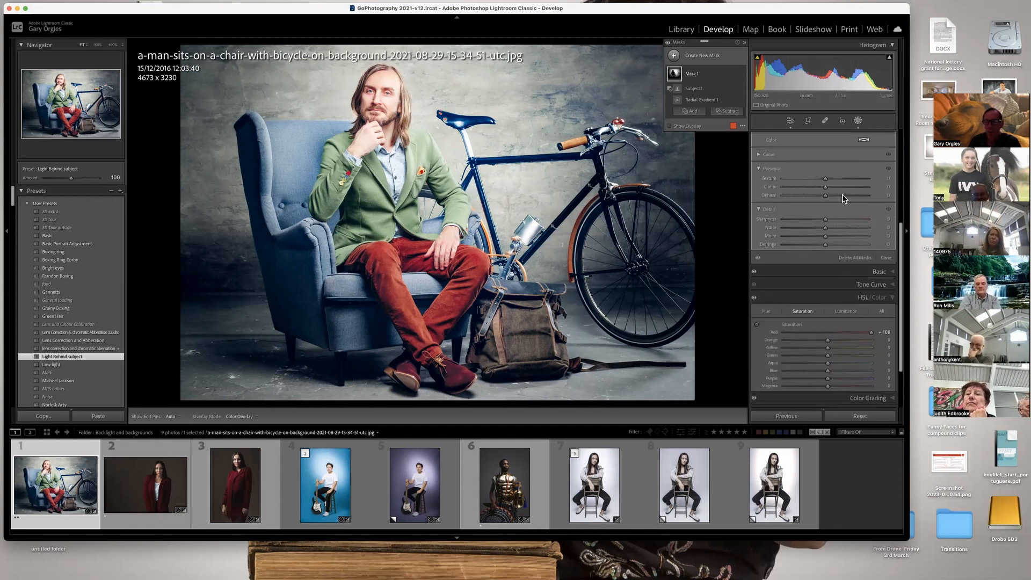
scroll(848, 193, "up", 5)
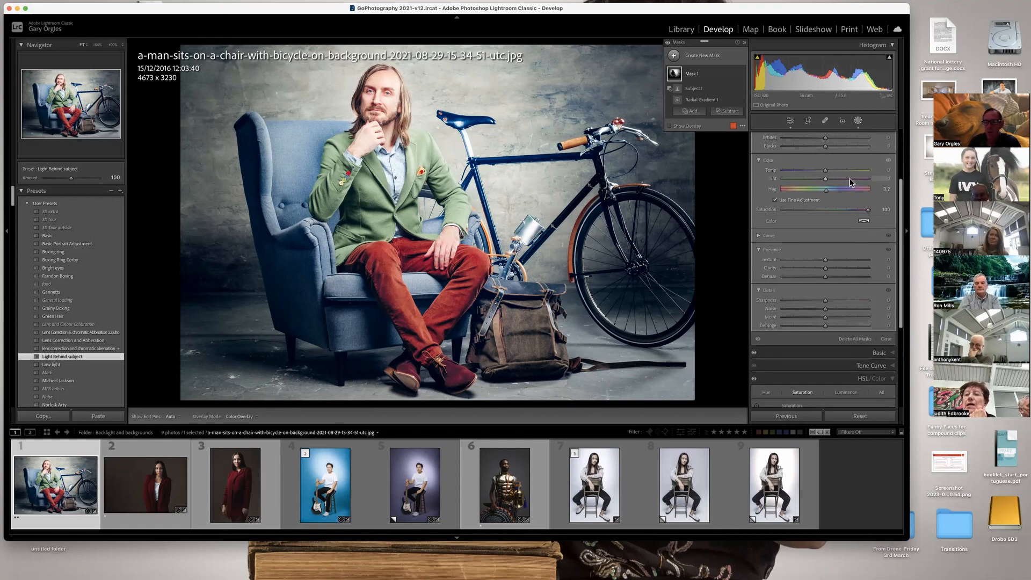
left_click_drag(829, 74, 800, 82)
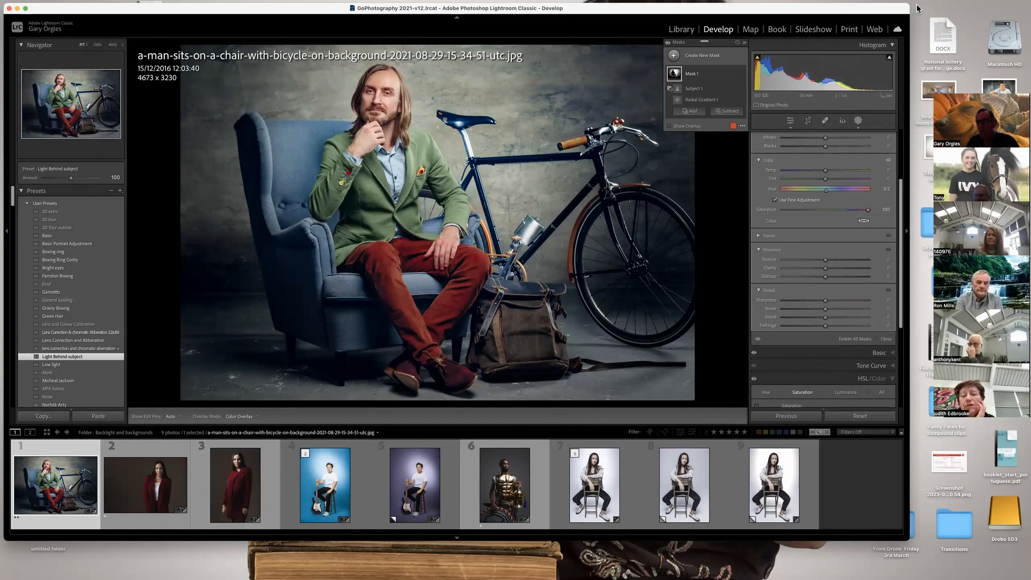
mouse_move(919, 6)
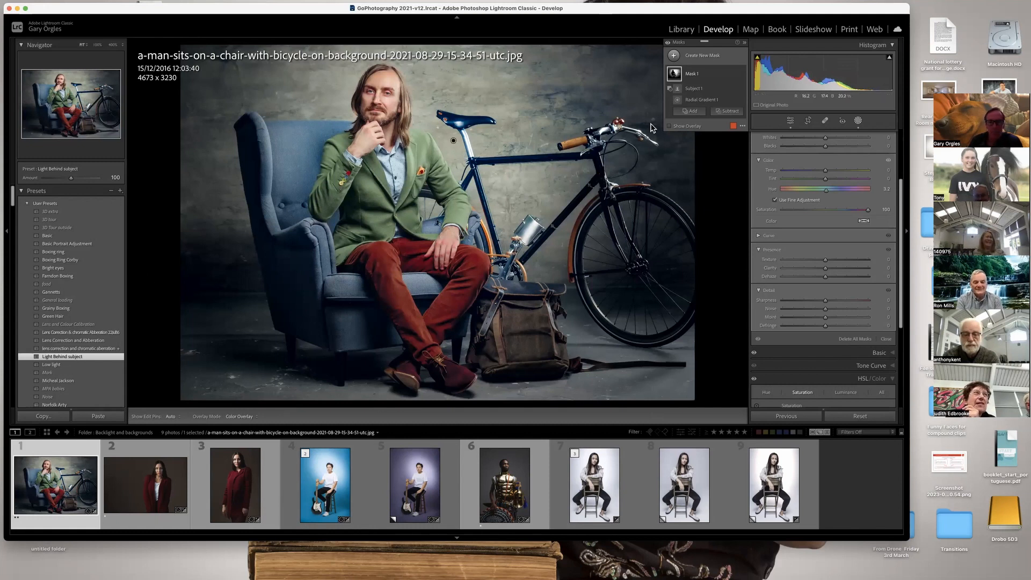
Browse the other For Masking Class subfolders in the Library and select the loch landscape IMG_2406.dng.
left_click(679, 30)
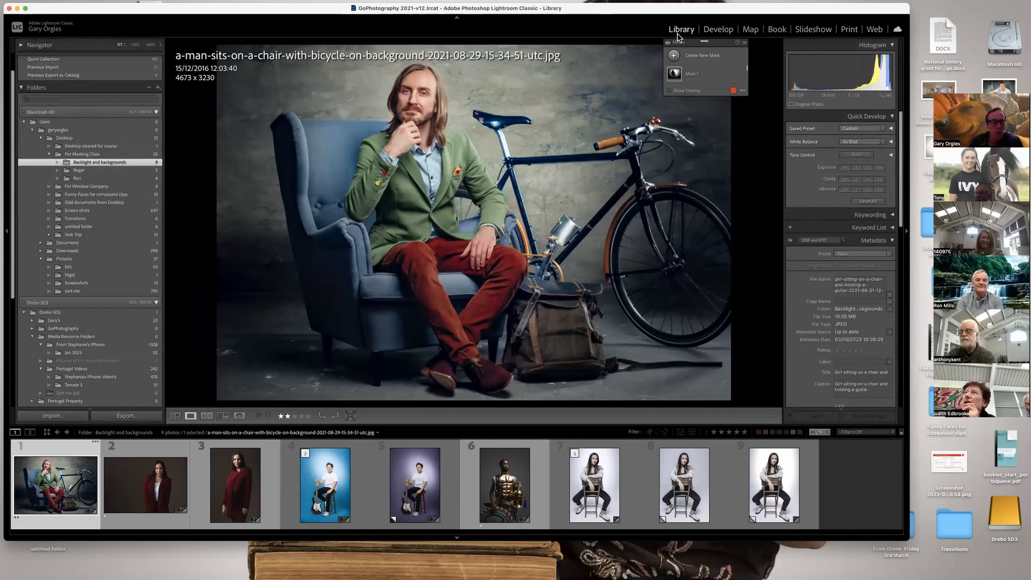
left_click(78, 176)
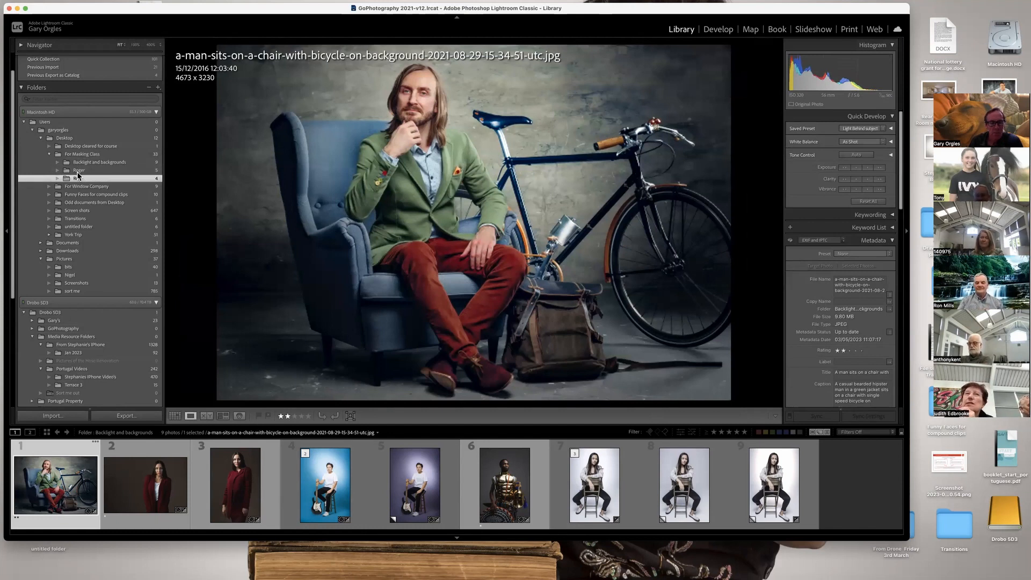
left_click(78, 171)
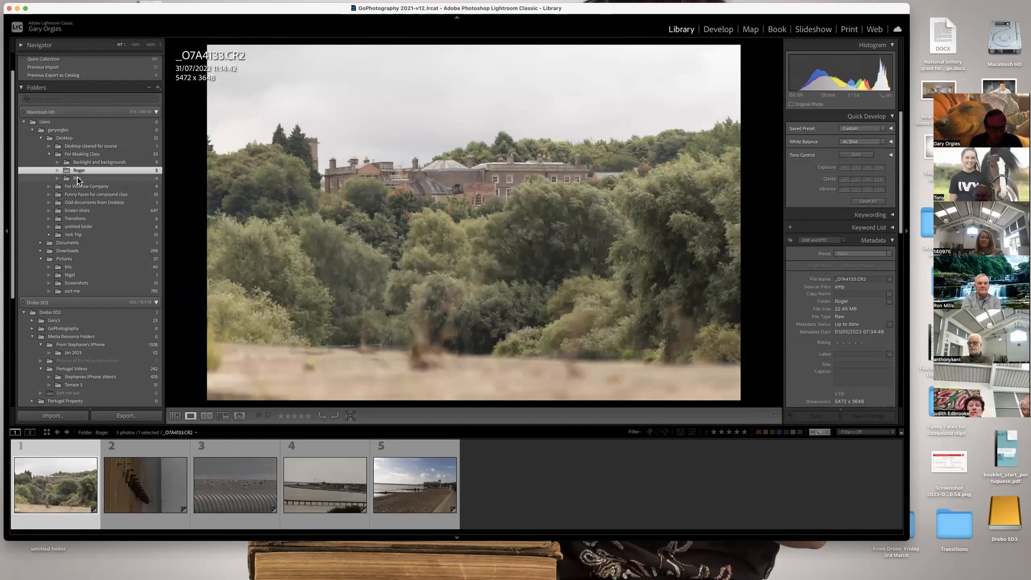
left_click(77, 178)
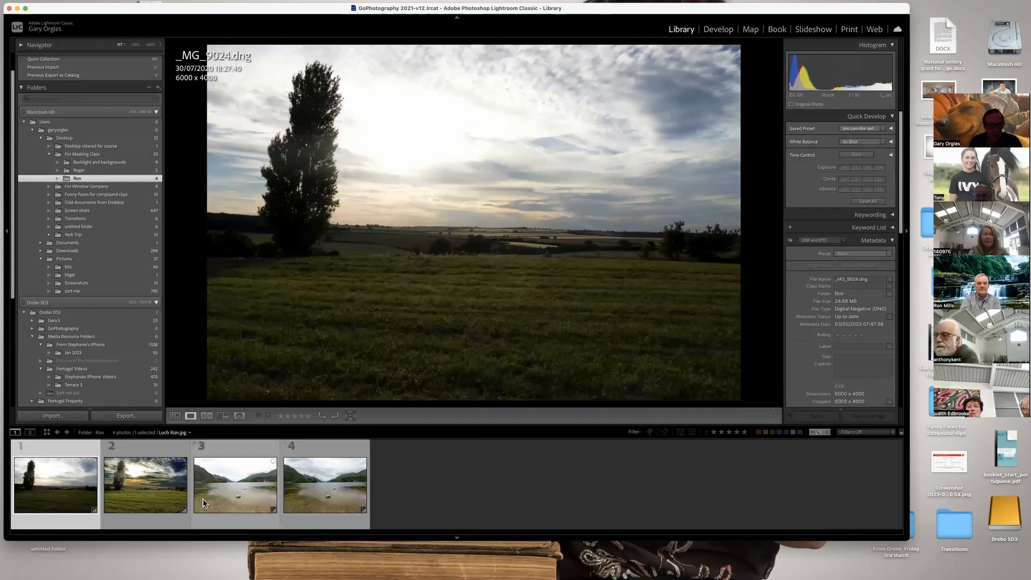
left_click(259, 496)
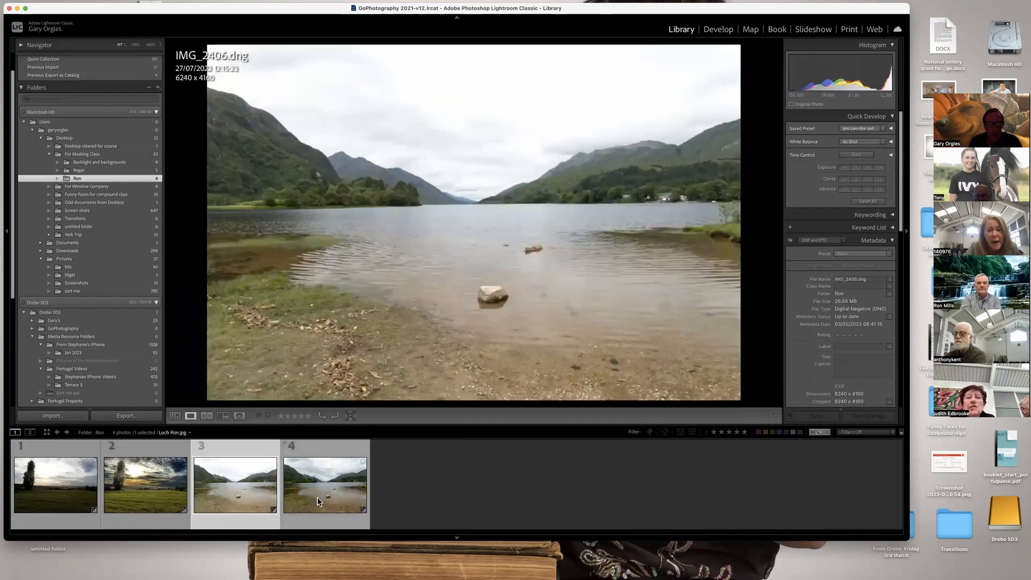
left_click(317, 498)
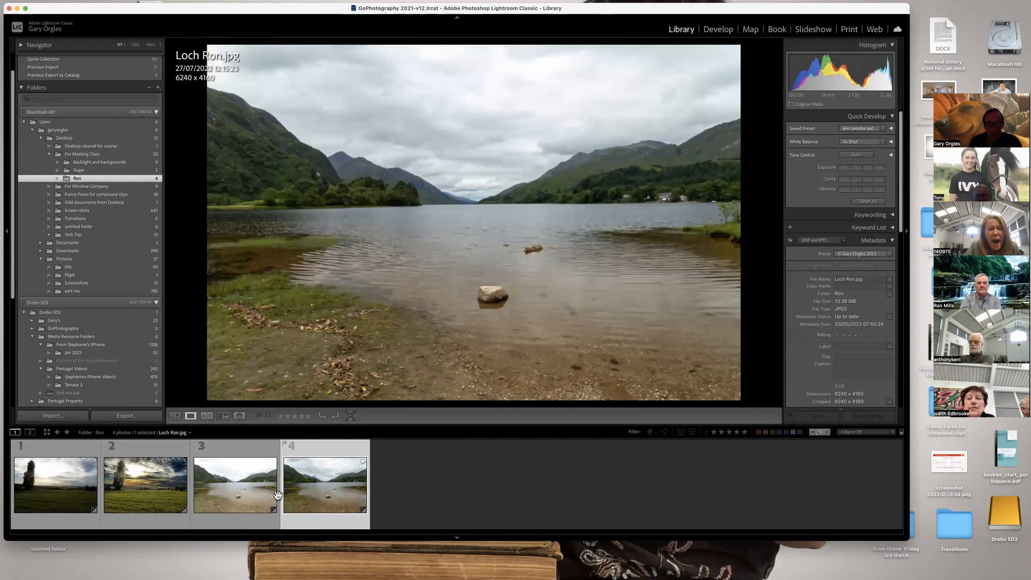
left_click(243, 493)
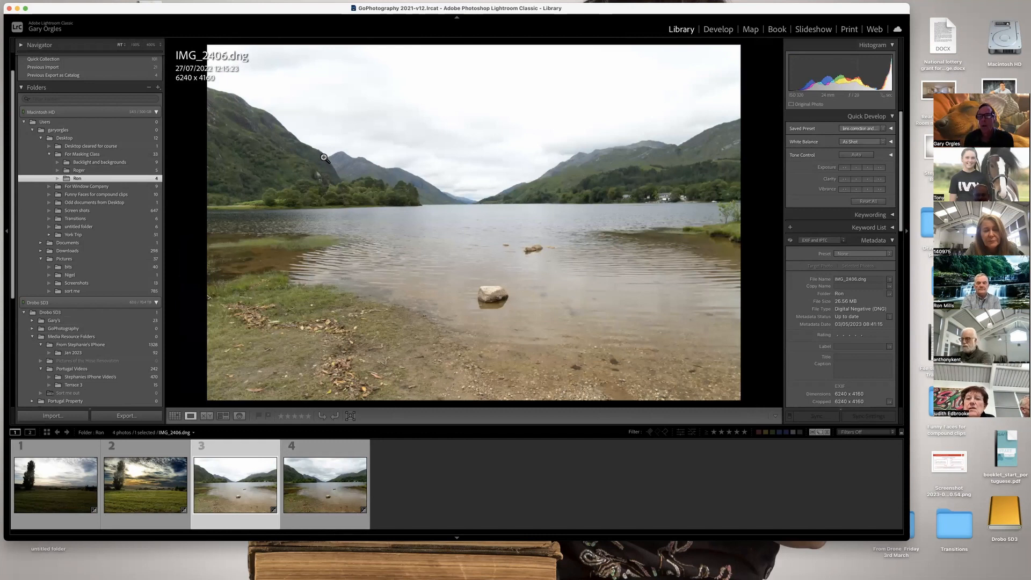
Crop the shoreline foreground off IMG_2406.dng to 6240 x 3396 in Develop with the aspect ratio unlocked.
left_click(711, 32)
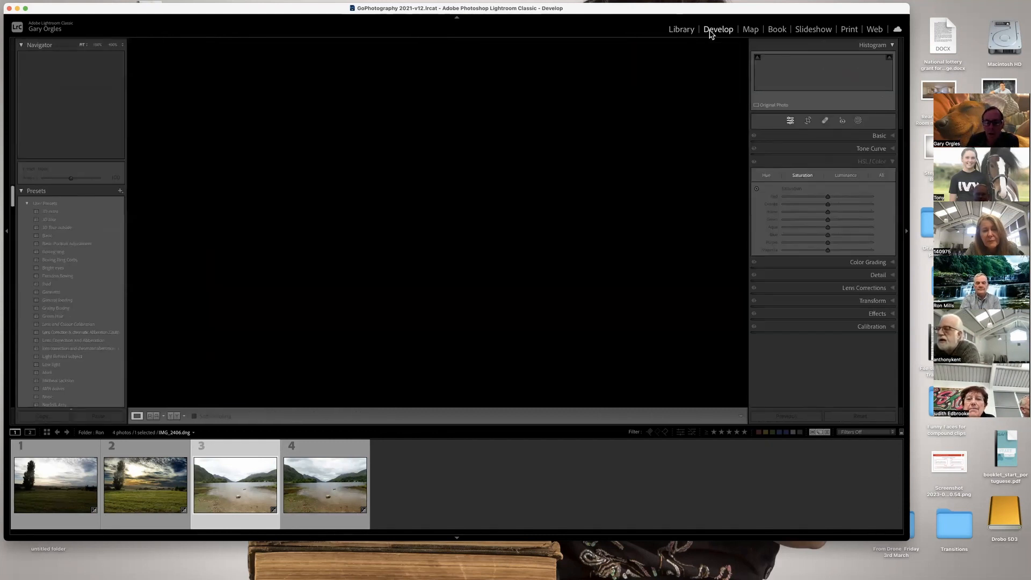
left_click(808, 121)
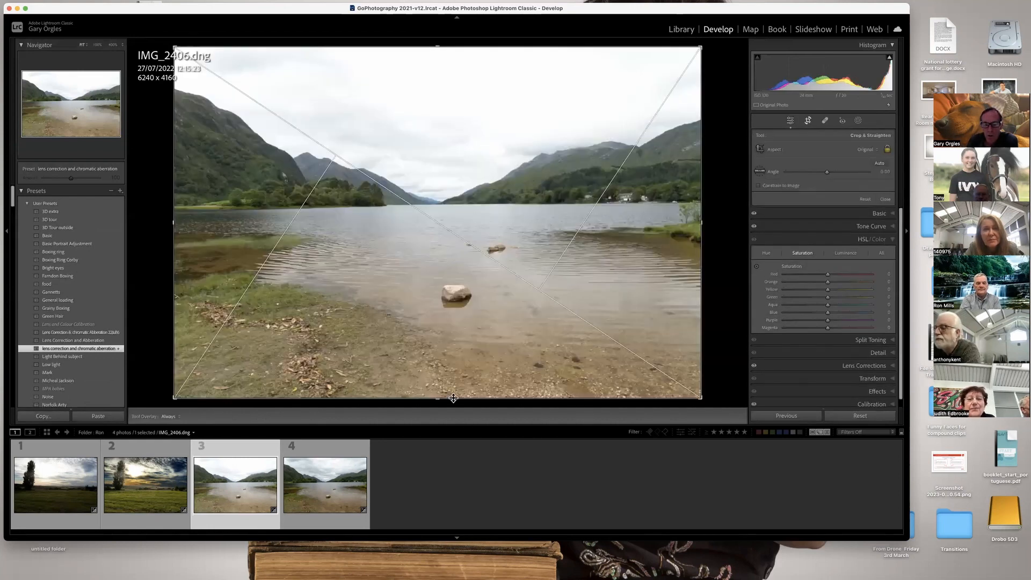
left_click(886, 150)
left_click_drag(438, 398, 440, 364)
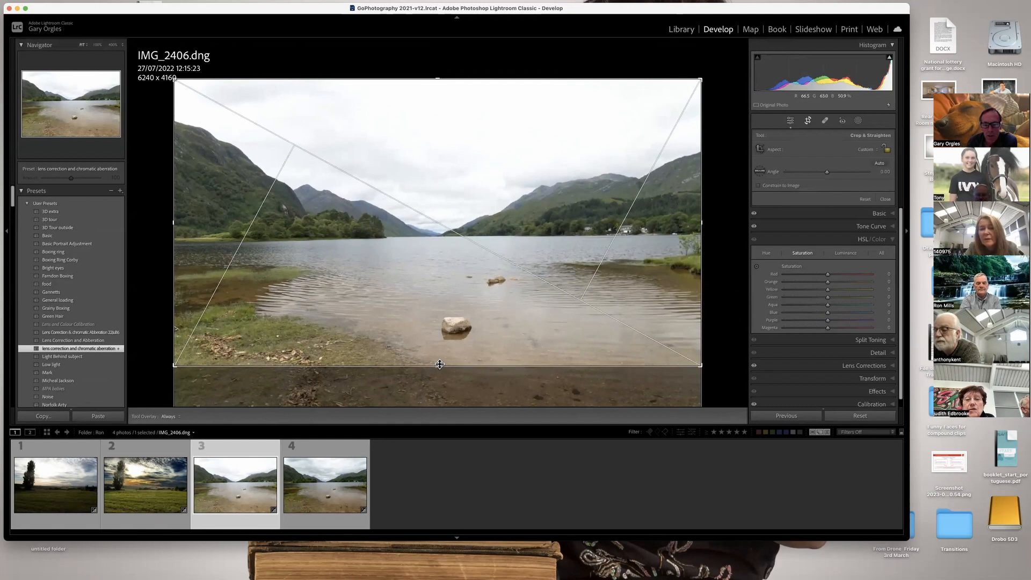
key("Return")
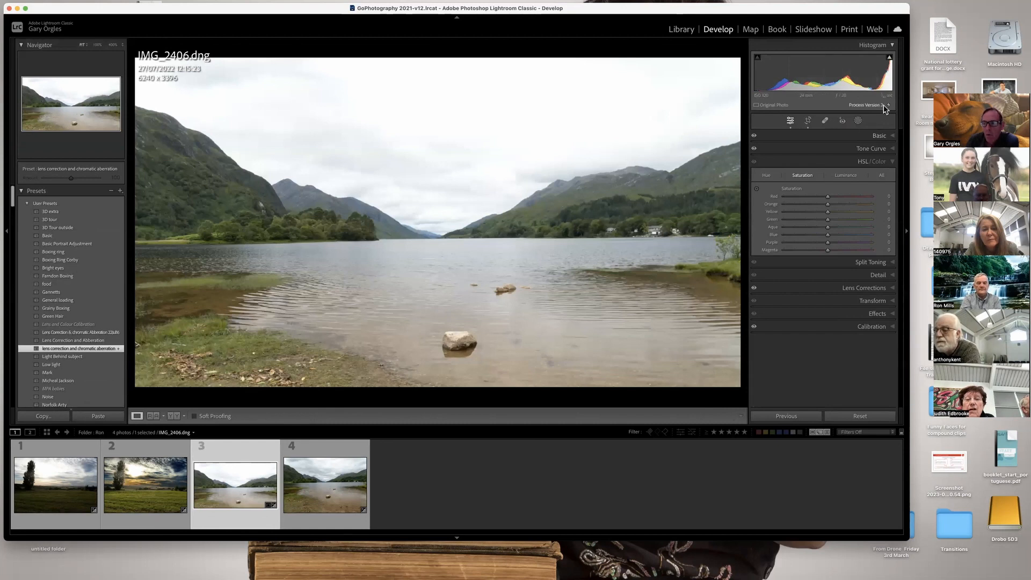
Update the loch photo to the current process version and trim more shoreline, cropping it to 6240 x 3194.
left_click(475, 199)
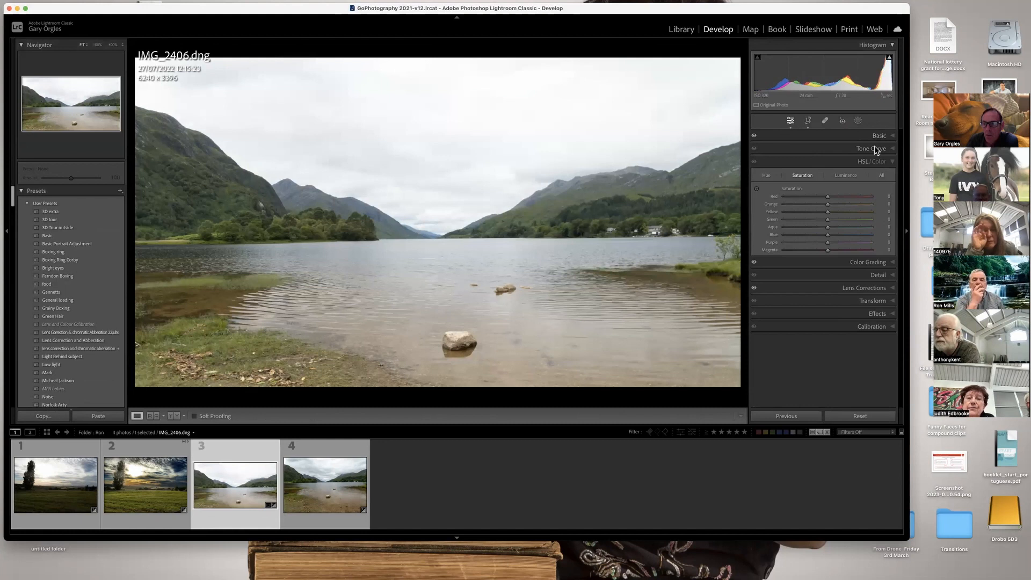
left_click(809, 122)
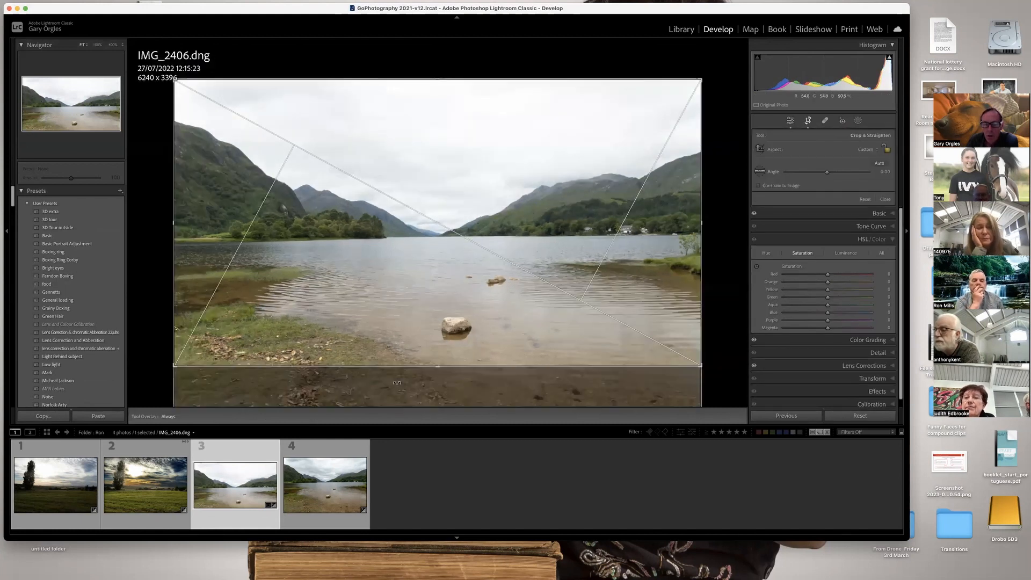
left_click_drag(440, 368, 449, 350)
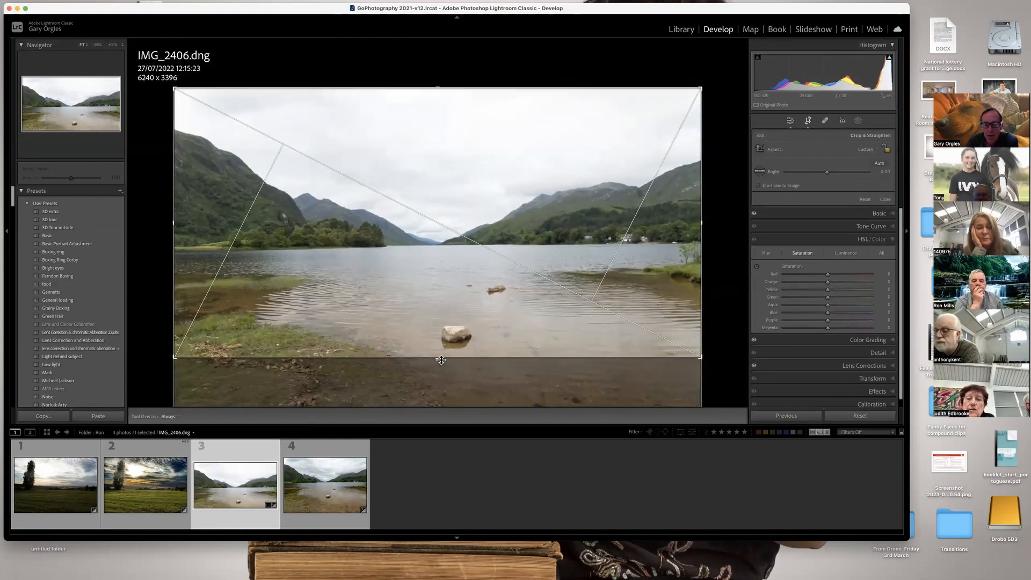
key("Return")
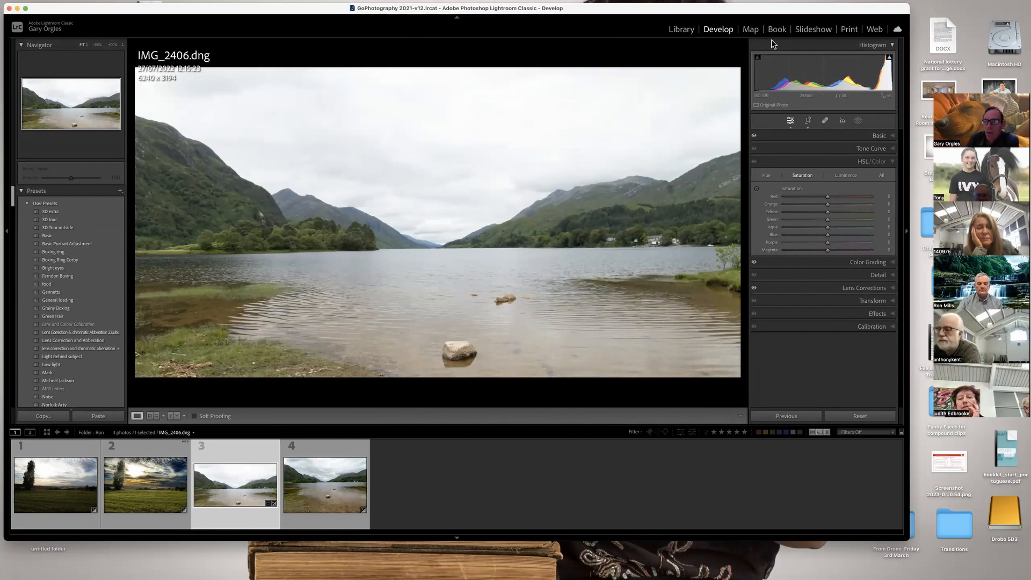
Create a Select Sky mask on the loch photo with exposure about -1.5, increased Texture, Clarity 18 and Dehaze 27.
left_click(858, 121)
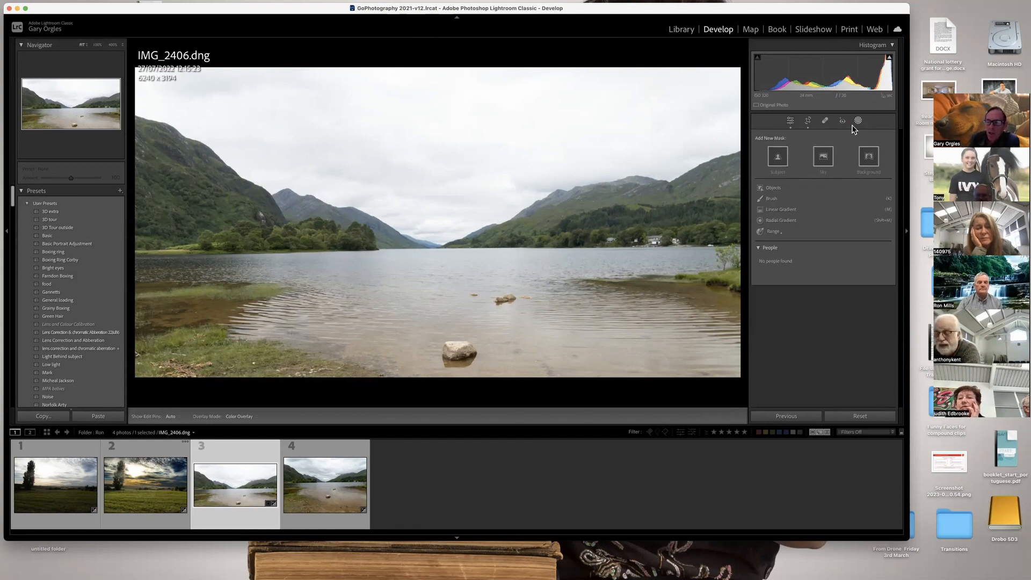
left_click(825, 156)
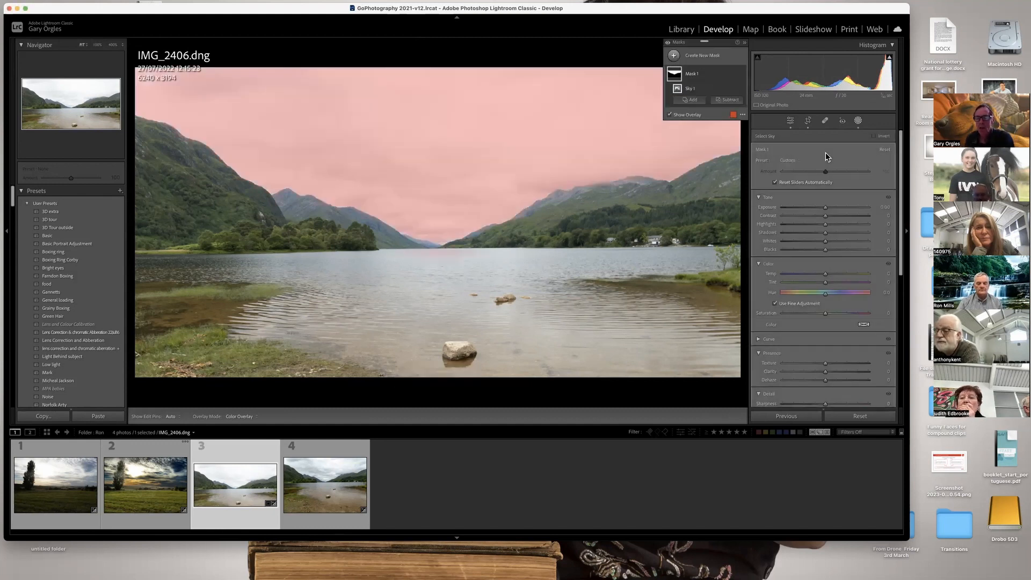
left_click_drag(825, 208, 811, 206)
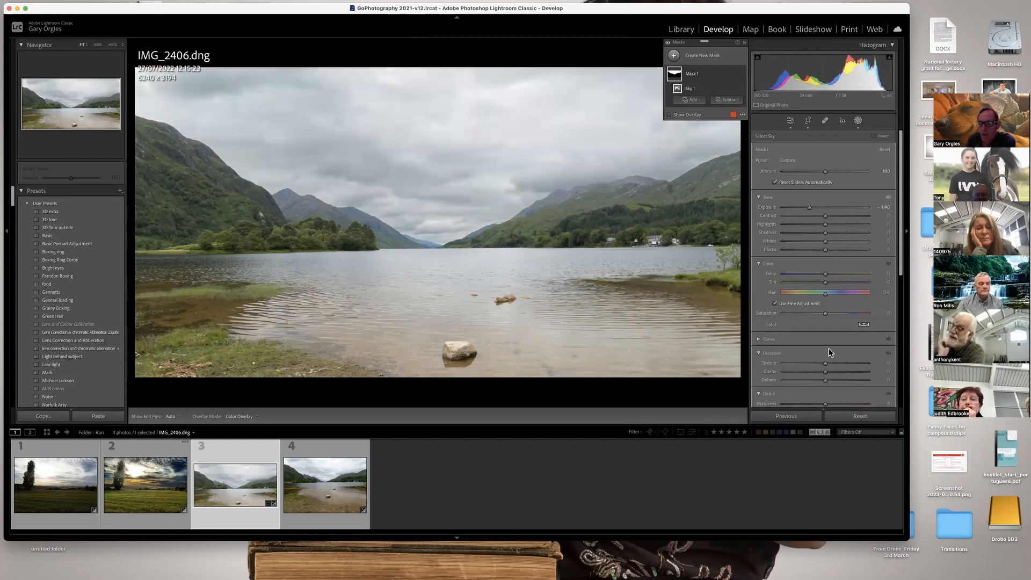
left_click_drag(824, 371, 832, 371)
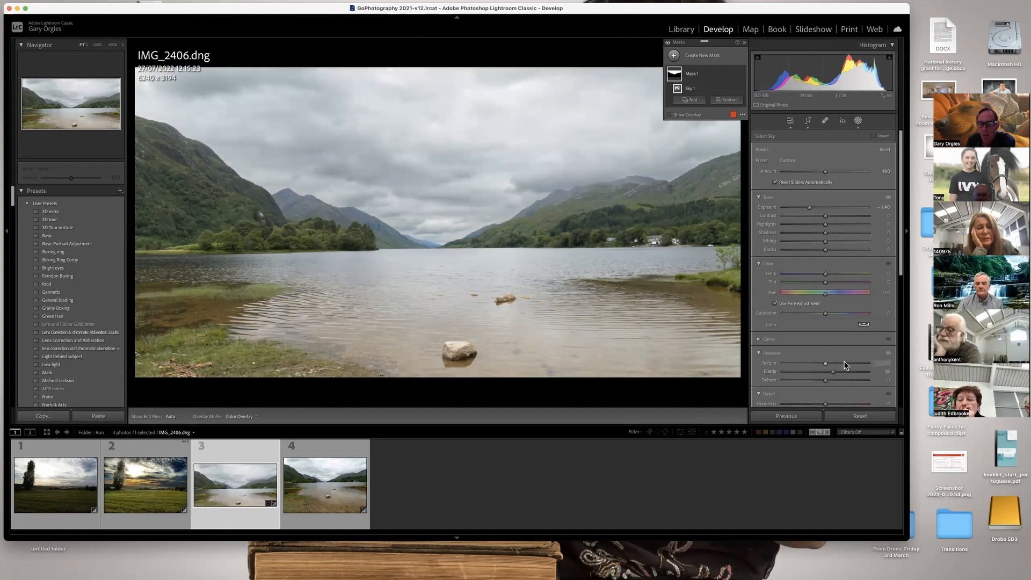
mouse_move(819, 380)
left_mouse_down()
mouse_move(810, 379)
mouse_move(838, 379)
left_mouse_up()
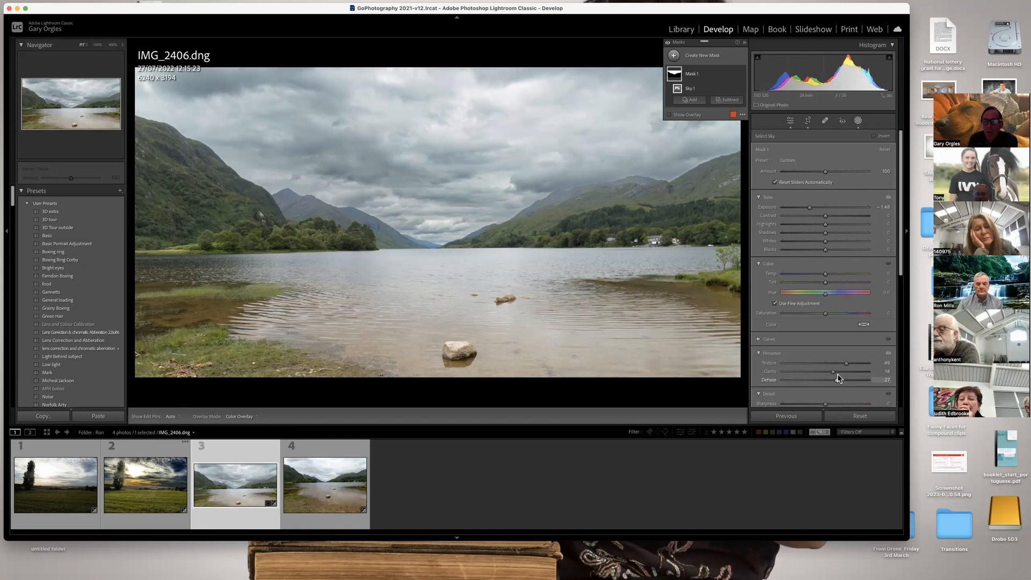
Add a linear gradient over the upper sky to the sky mask, setting exposure to about -1.44 and contrast to about 83.
left_click(693, 102)
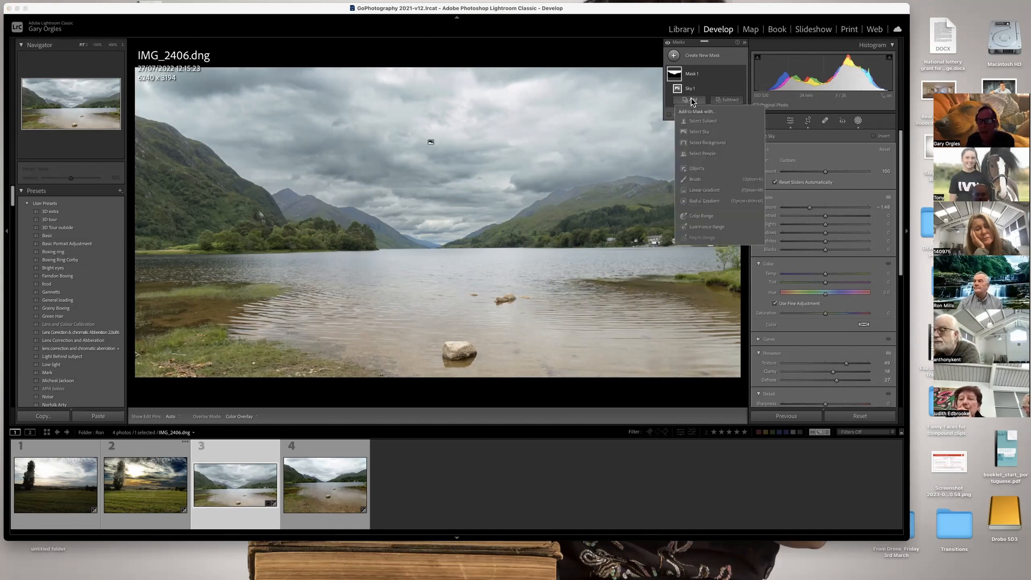
left_click(695, 189)
left_click_drag(454, 68, 455, 189)
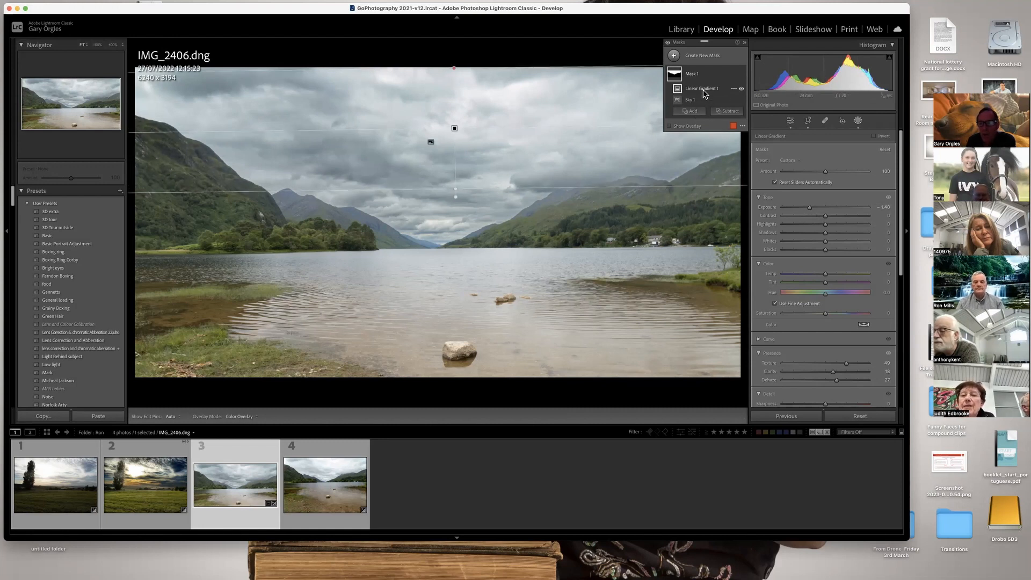
left_click_drag(806, 210, 810, 210)
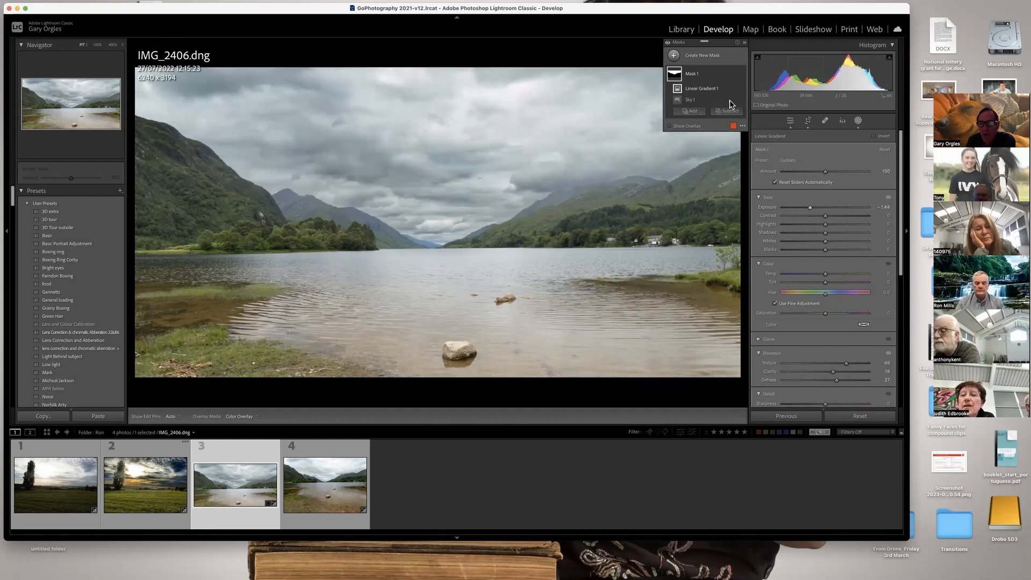
double_click(696, 89)
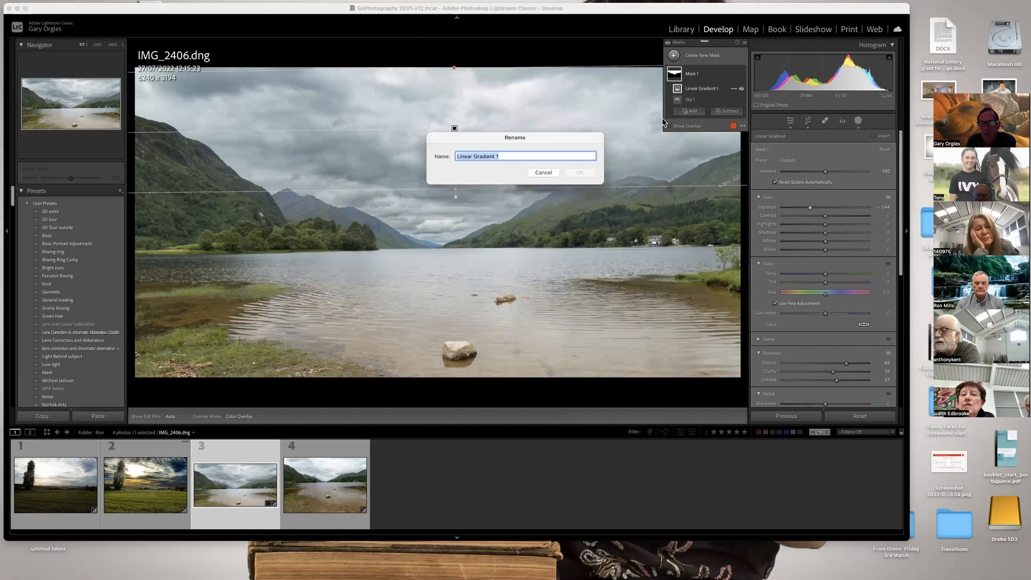
left_click(544, 173)
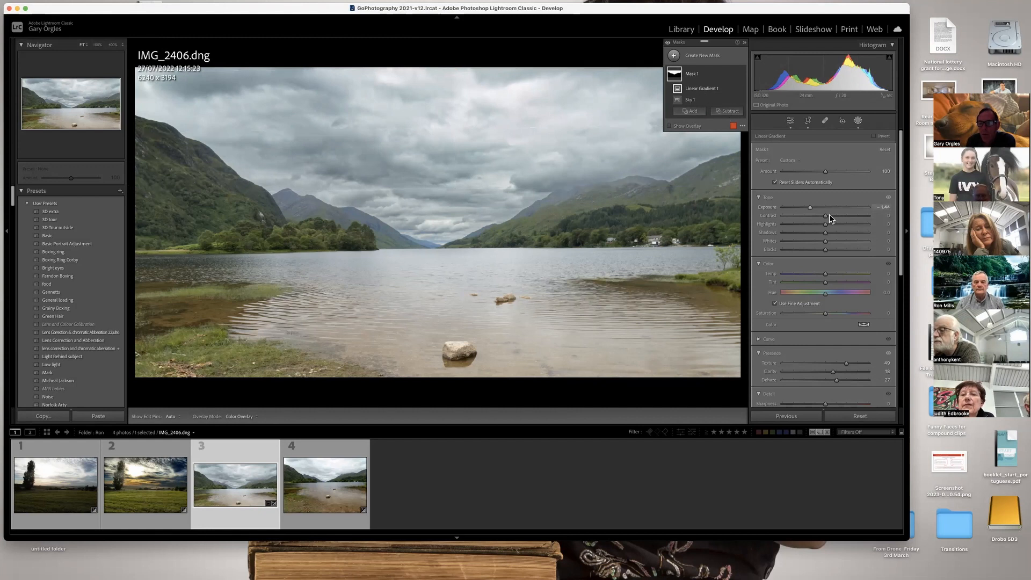
left_click_drag(826, 216, 862, 217)
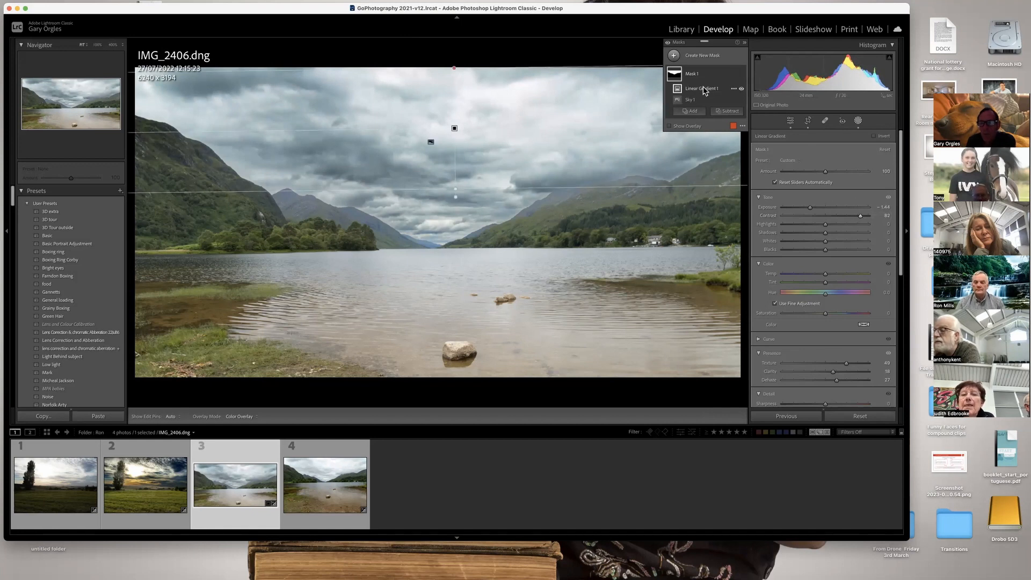
Rework the sky mask's linear gradient, extending its lower edge down towards the distant hills.
left_click(692, 111)
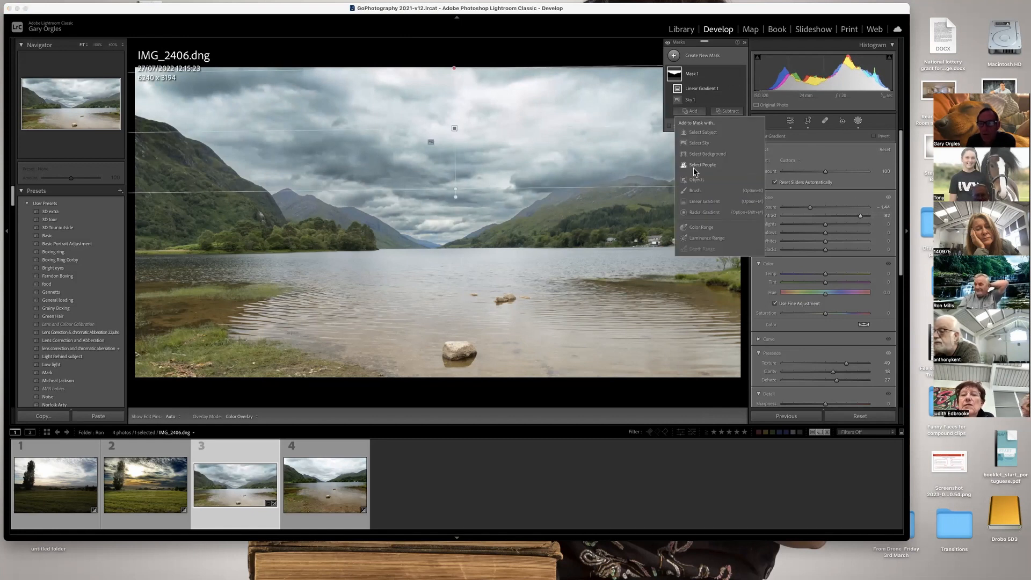
left_click(696, 207)
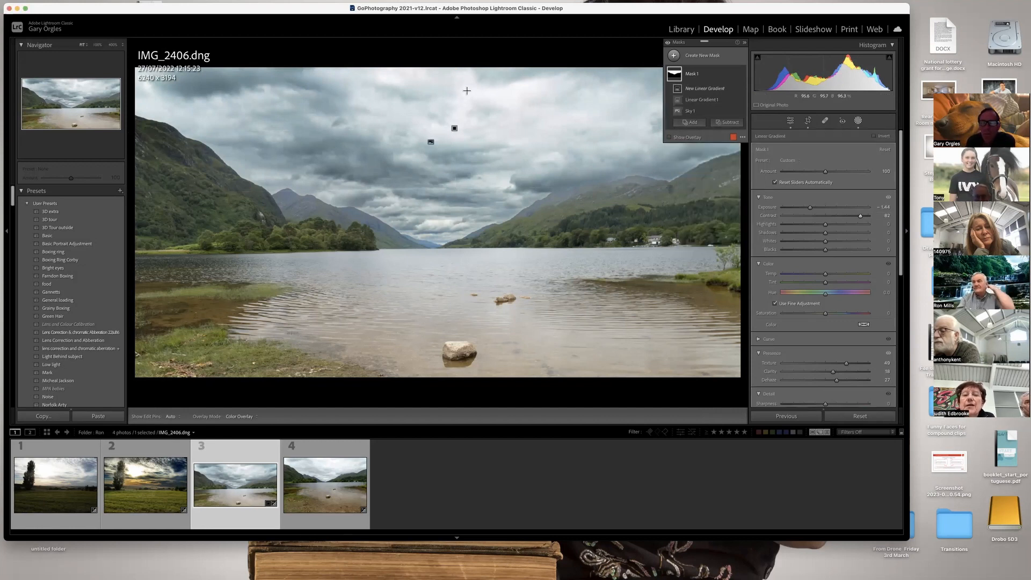
left_click(455, 131)
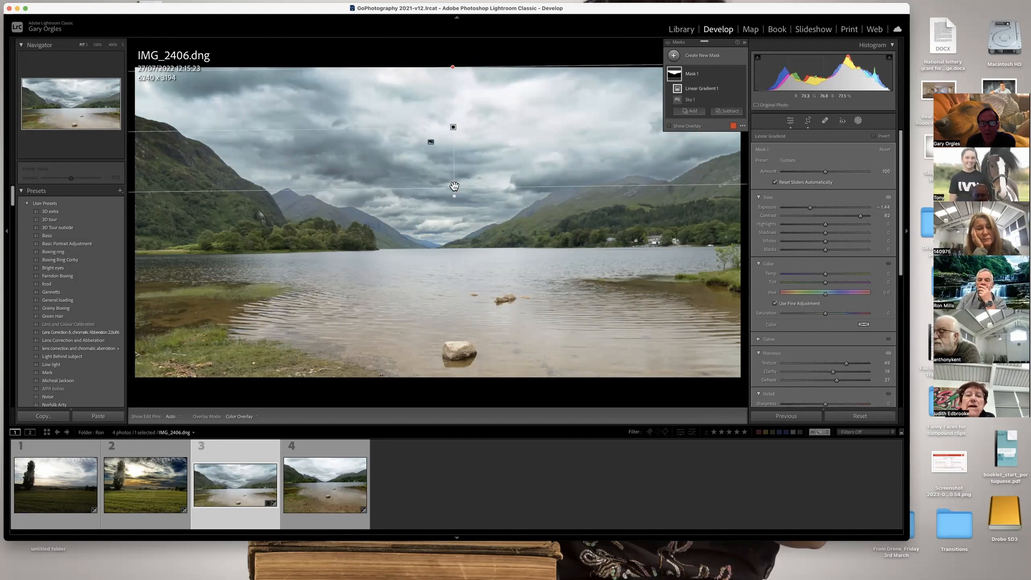
left_click_drag(455, 194, 454, 212)
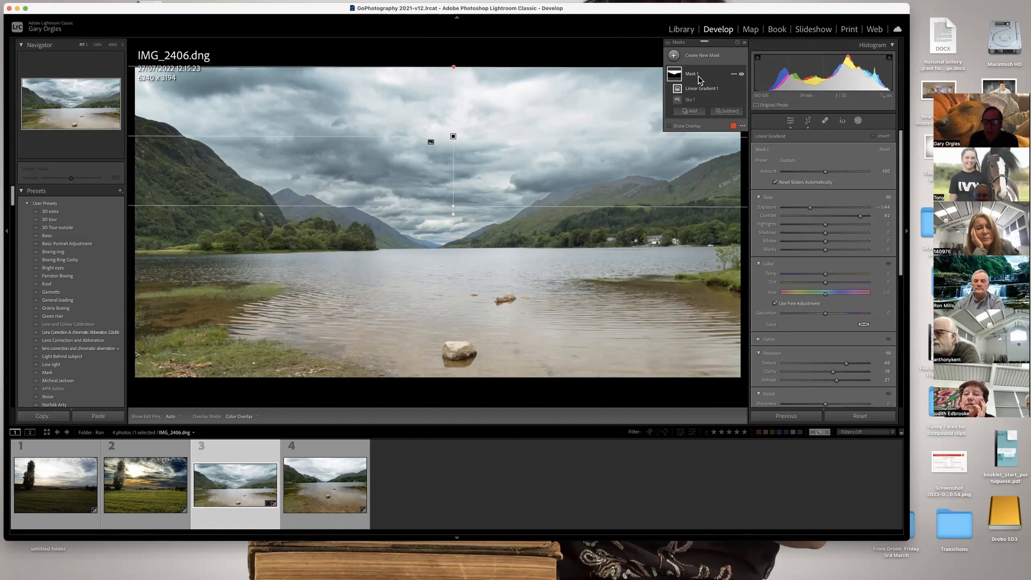
Create a new Luminance Range mask sampled from the loch water and narrow its range to the water's midtones.
left_click(704, 57)
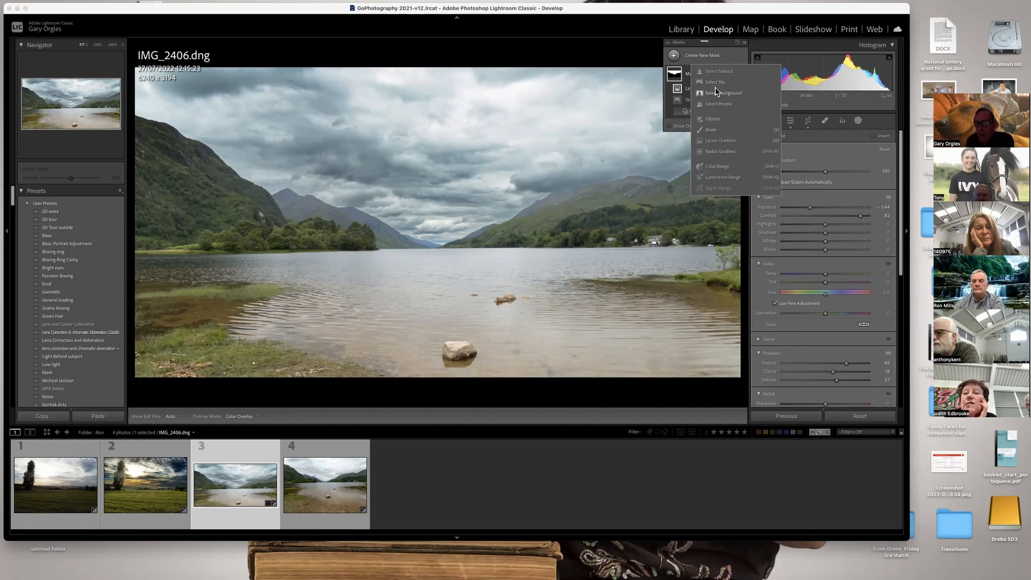
left_click(719, 177)
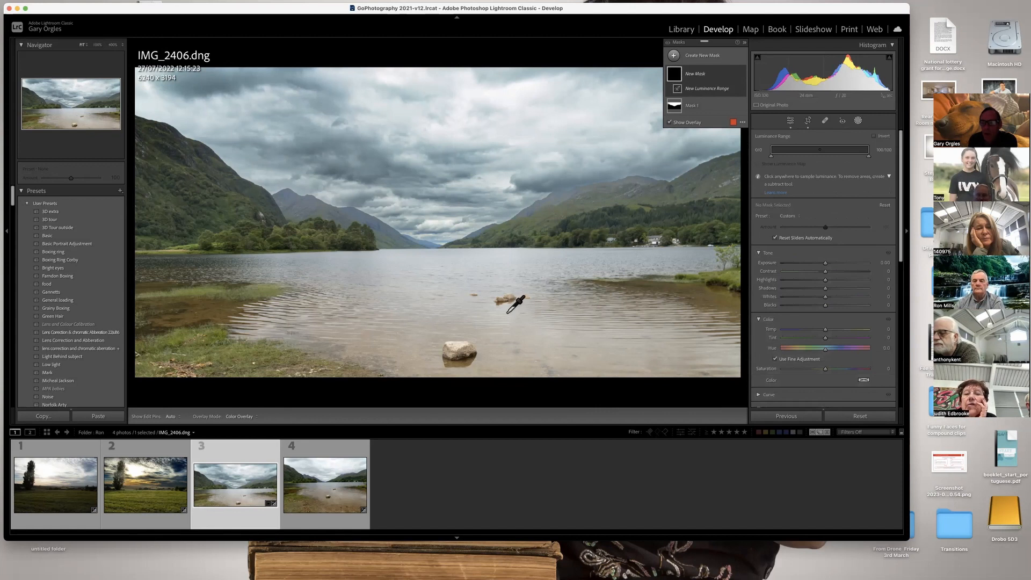
left_click(347, 268)
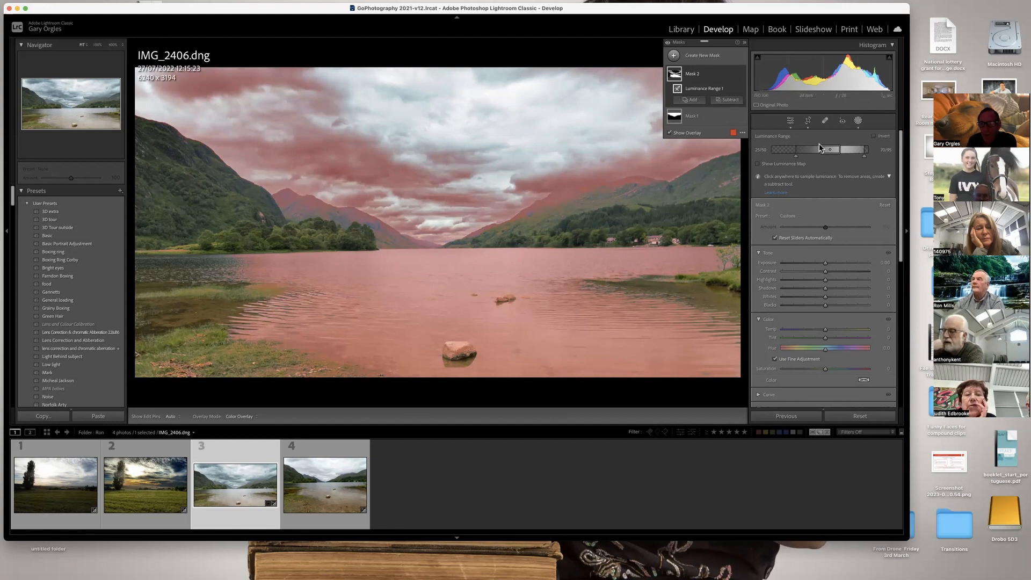
left_click_drag(796, 156, 811, 159)
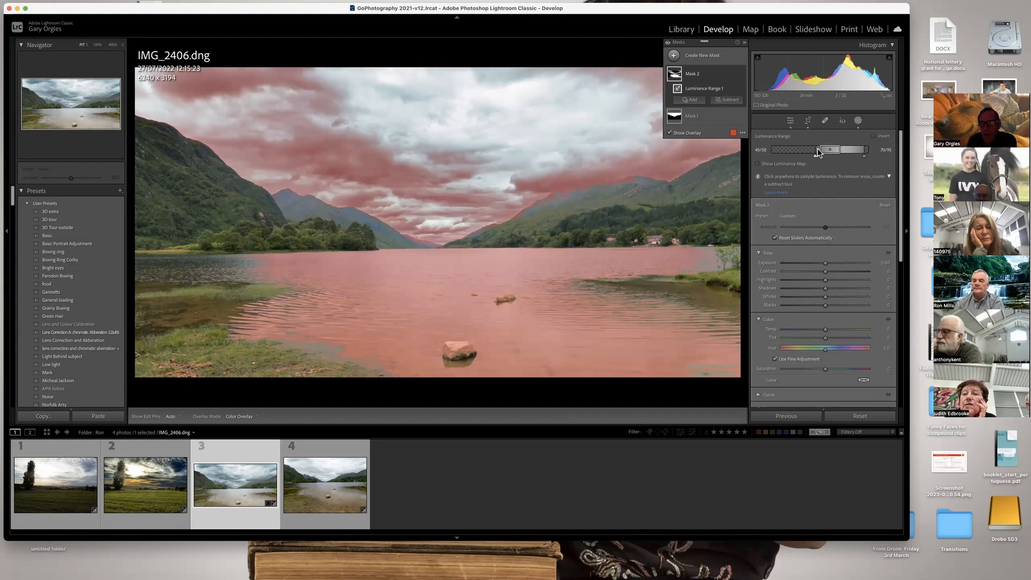
mouse_move(819, 153)
left_mouse_down()
mouse_move(788, 157)
mouse_move(858, 157)
mouse_move(821, 160)
left_mouse_up()
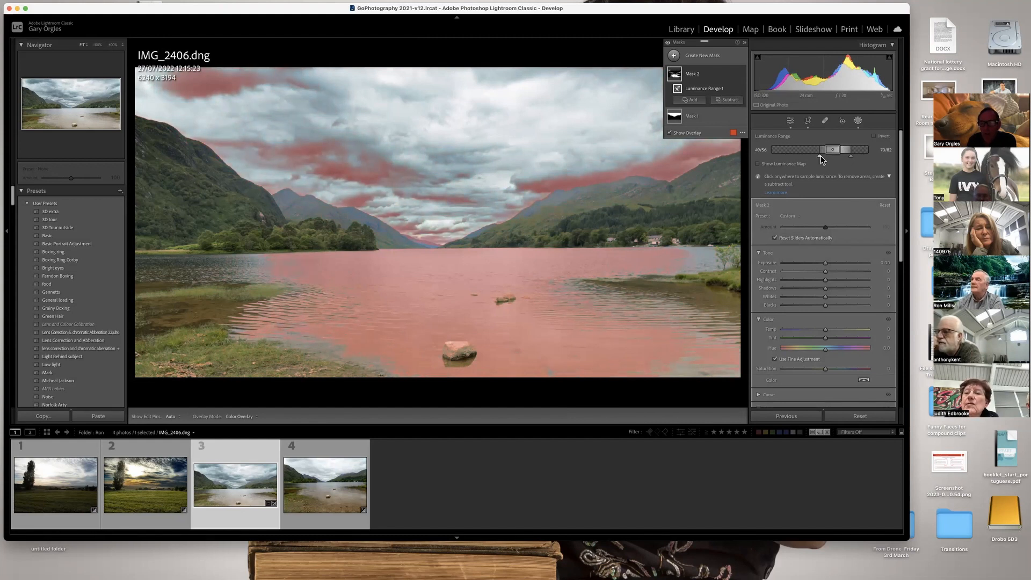
Subtract the clouds and distant hills from the water's luminance mask with a size 8 brush.
left_click(727, 100)
left_click(731, 180)
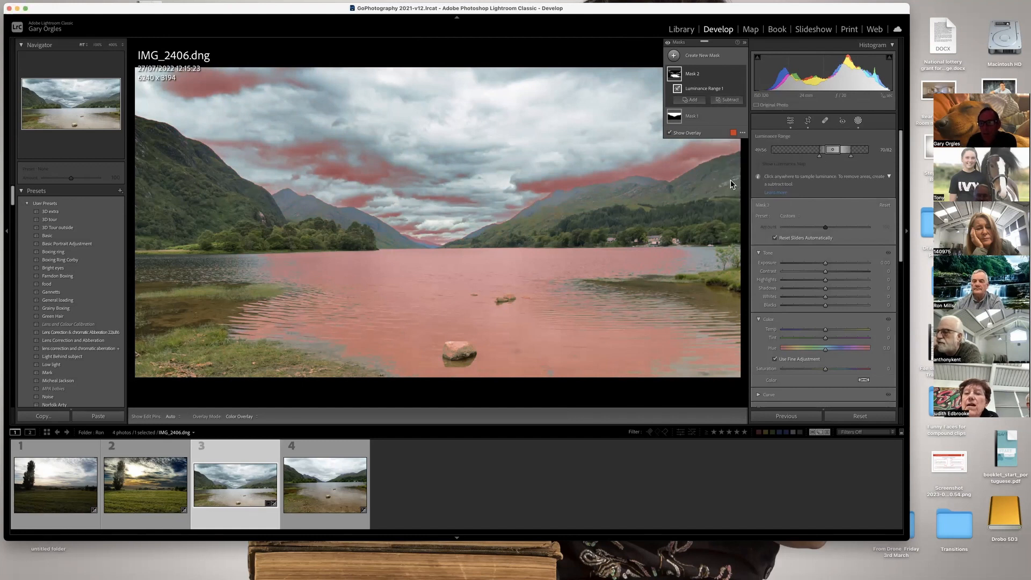
left_click(697, 170)
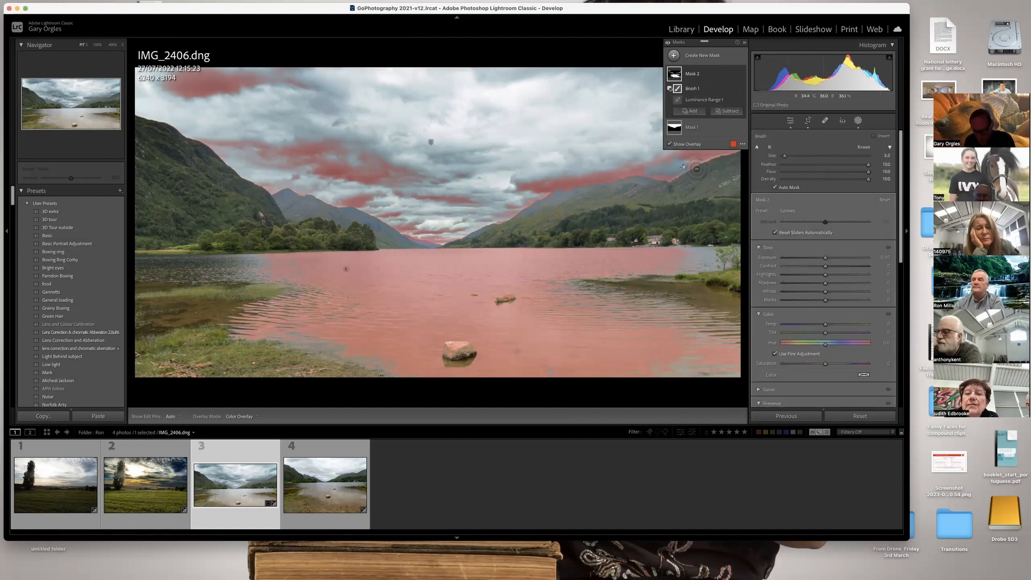
scroll(689, 167, "up", 5)
mouse_move(689, 167)
left_mouse_down()
mouse_move(755, 143)
mouse_move(694, 151)
mouse_move(672, 174)
mouse_move(532, 174)
mouse_move(622, 185)
left_mouse_up()
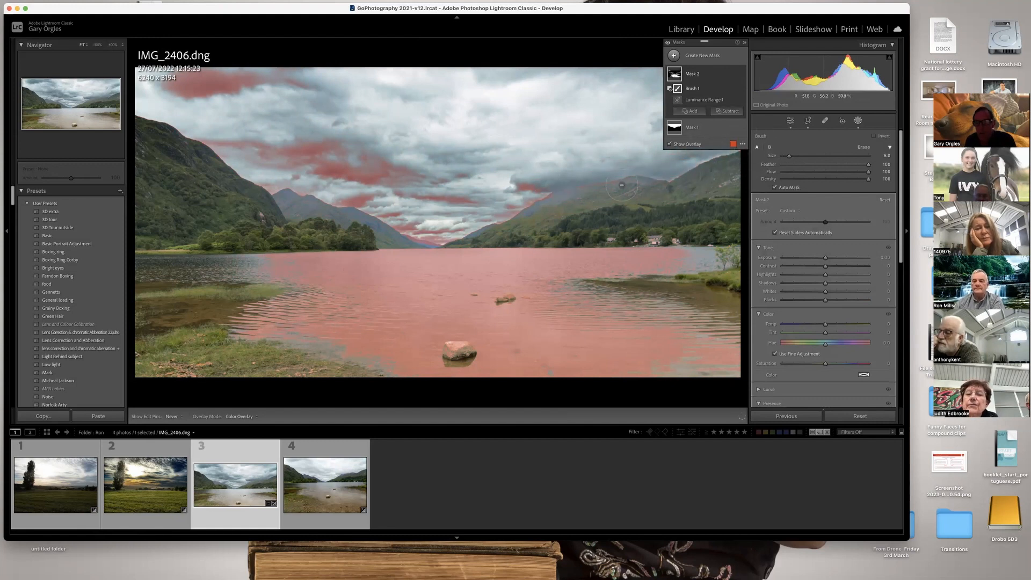
mouse_move(287, 141)
left_mouse_down()
mouse_move(151, 83)
mouse_move(165, 97)
mouse_move(332, 76)
mouse_move(298, 163)
mouse_move(229, 132)
mouse_move(272, 178)
mouse_move(313, 189)
left_mouse_up()
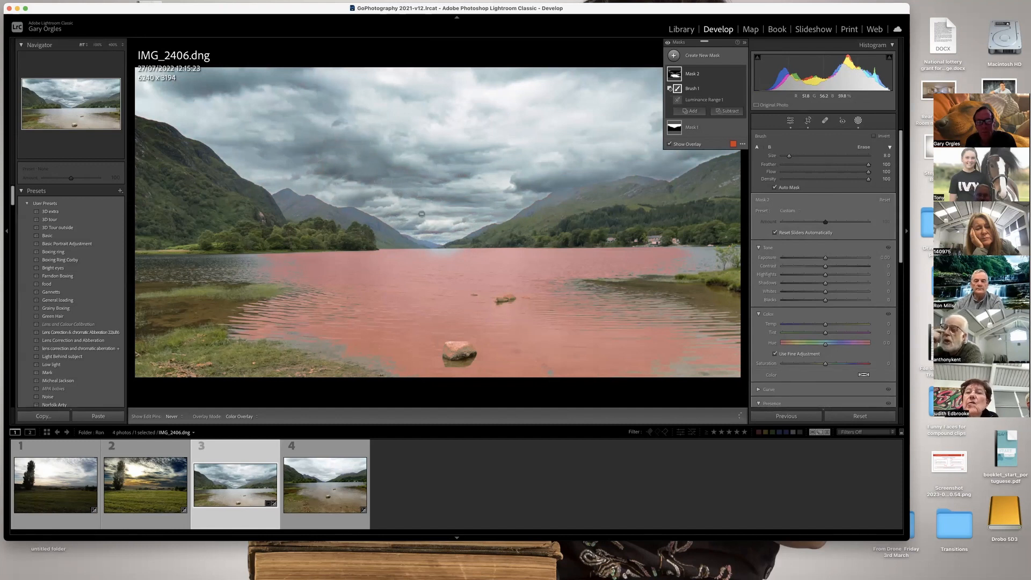
Darken and cool the masked water with exposure about -0.46, contrast 24 and temperature about -15.
key("h")
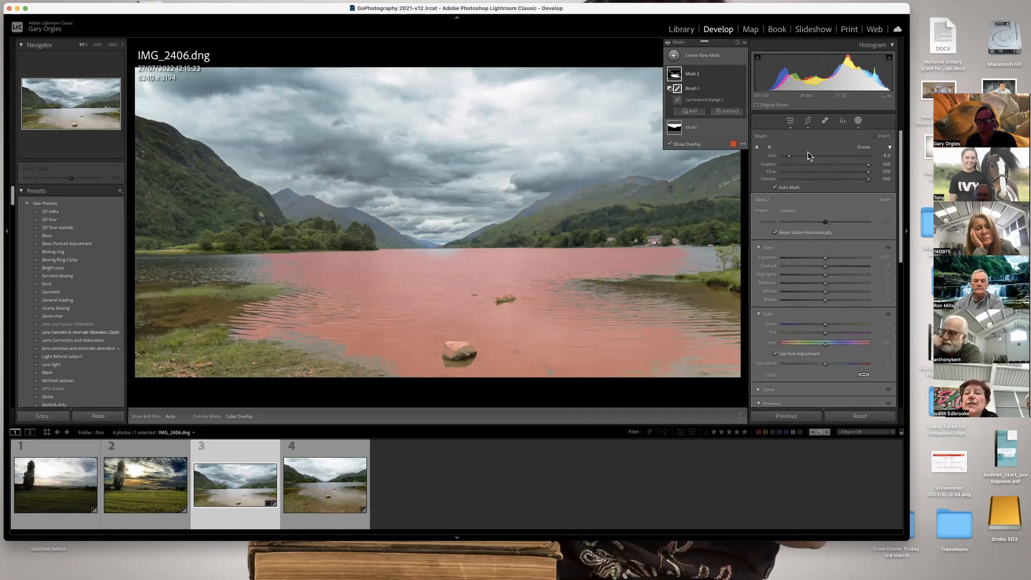
left_click_drag(826, 261, 835, 266)
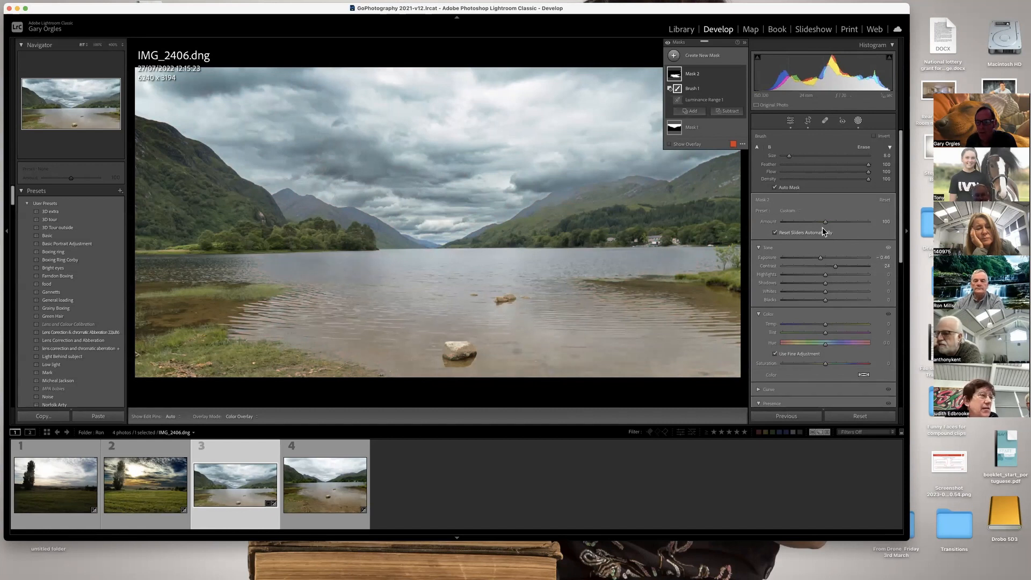
mouse_move(822, 324)
left_mouse_down()
mouse_move(804, 323)
mouse_move(817, 324)
left_mouse_up()
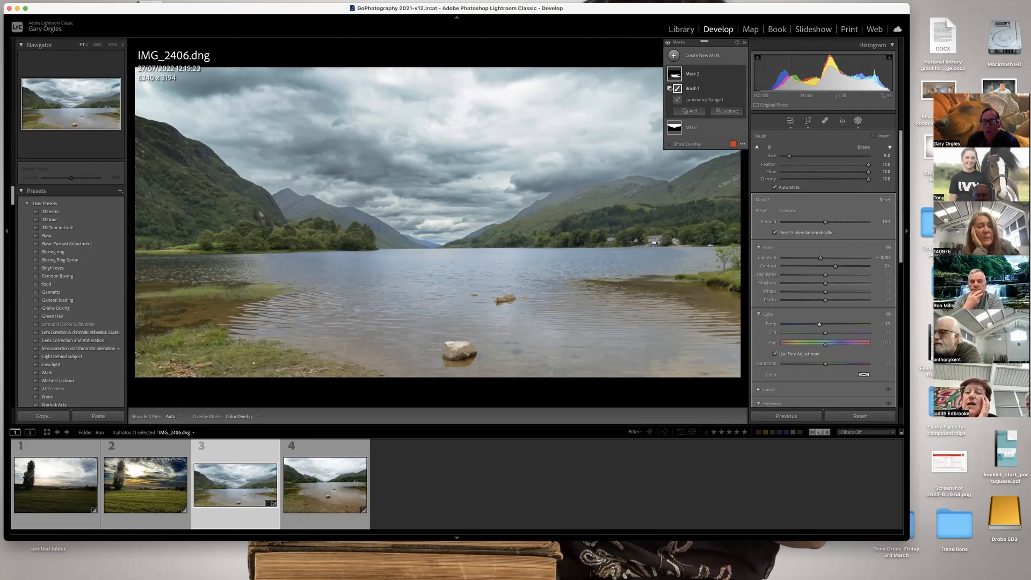
Create a new Color Range mask from the green hillsides, sampling two spots on the wooded far slope.
left_click(714, 59)
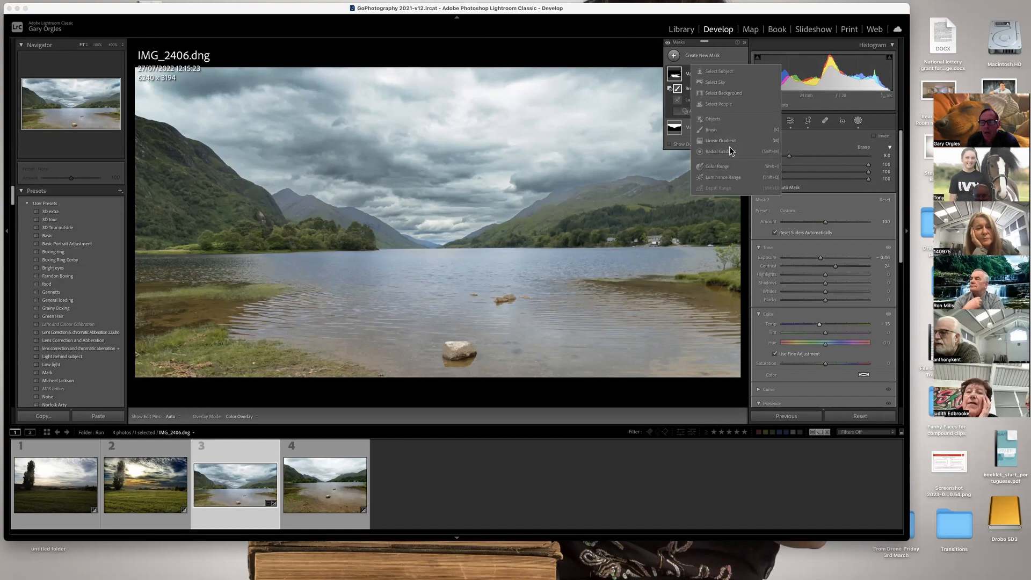
left_click(723, 169)
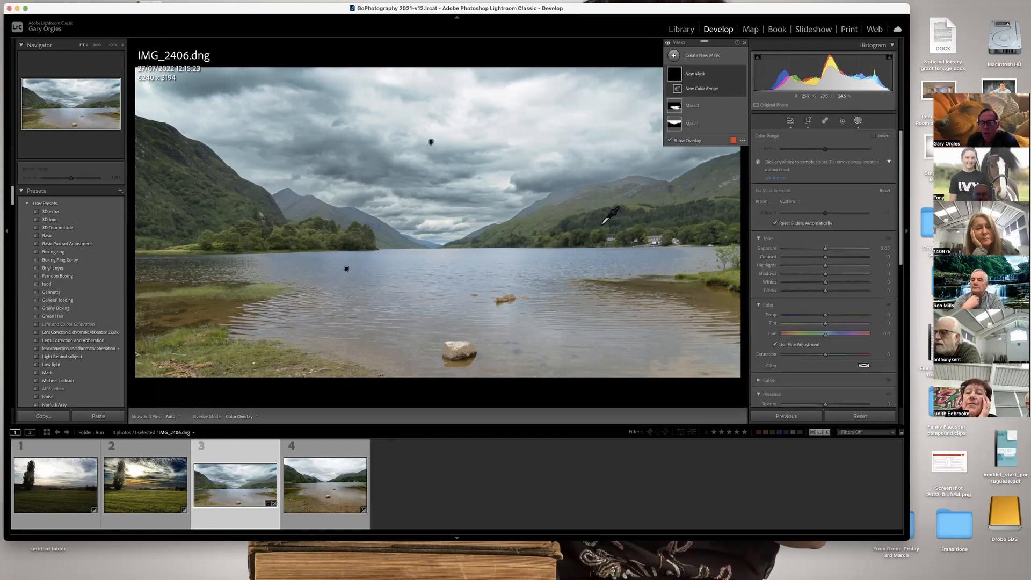
left_click(584, 221)
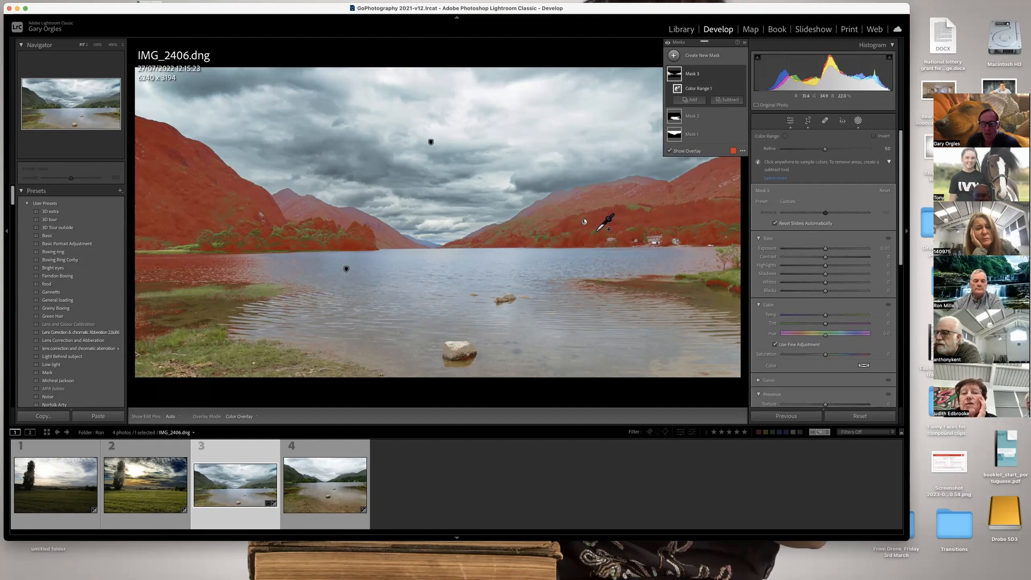
left_click(634, 206, "shift")
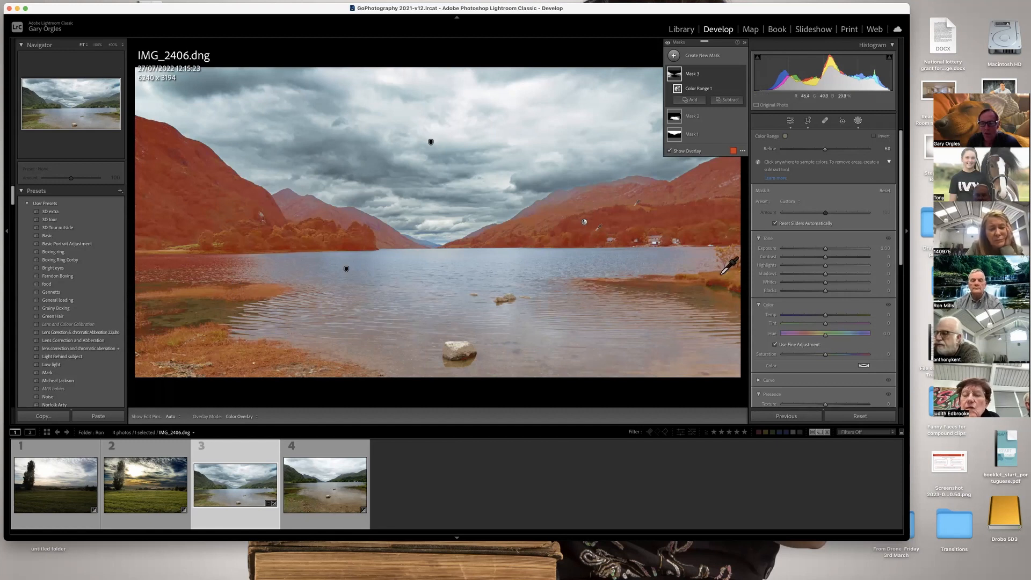
Subtract the shallows, reeds and grassy foreground shore from the hillside colour mask with a brush.
left_click(730, 100)
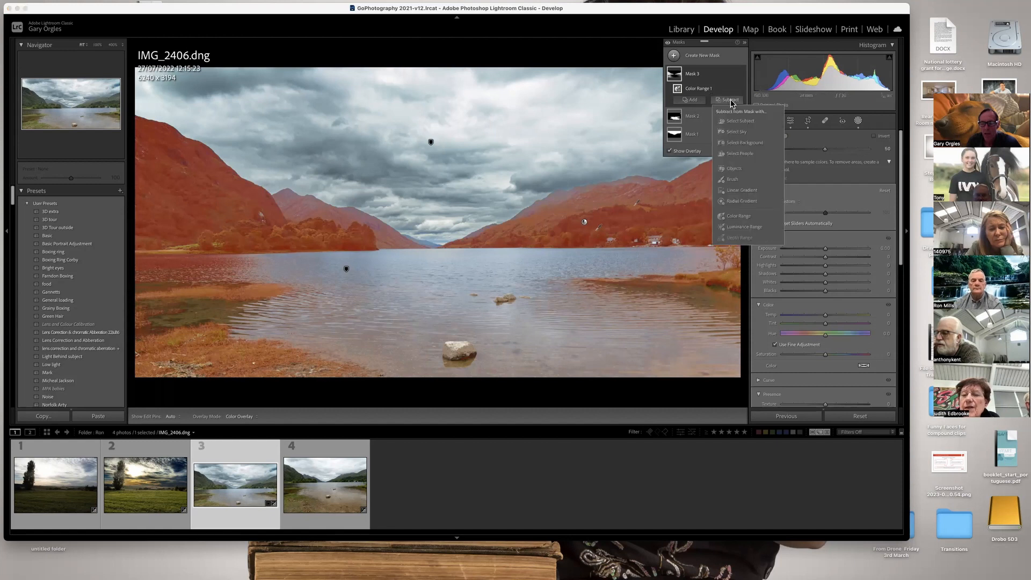
left_click(735, 180)
left_click_drag(588, 278, 682, 283)
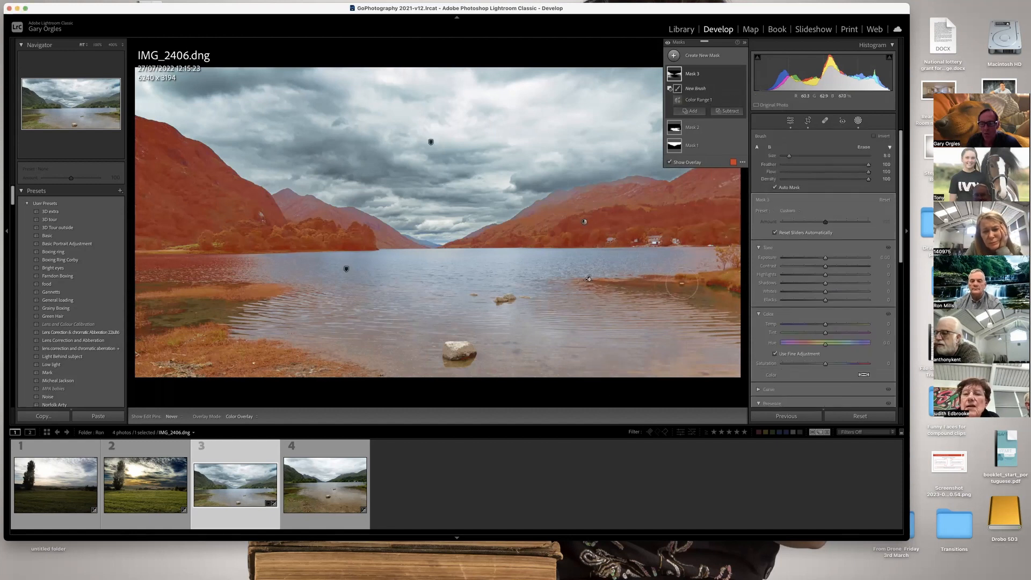
mouse_move(607, 291)
left_mouse_down()
mouse_move(706, 287)
mouse_move(582, 282)
mouse_move(720, 280)
mouse_move(730, 270)
mouse_move(688, 258)
mouse_move(741, 257)
mouse_move(754, 305)
mouse_move(720, 289)
left_mouse_up()
mouse_move(142, 301)
left_mouse_down()
mouse_move(278, 290)
mouse_move(138, 280)
mouse_move(189, 274)
mouse_move(151, 268)
mouse_move(303, 269)
mouse_move(155, 326)
mouse_move(202, 324)
mouse_move(119, 365)
mouse_move(240, 374)
mouse_move(364, 353)
left_mouse_up()
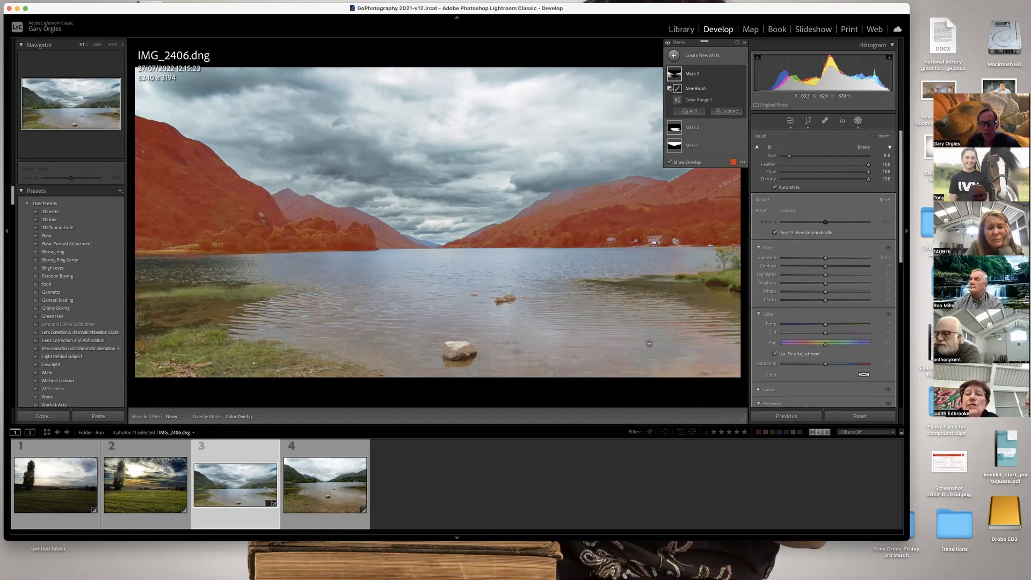
left_click_drag(416, 347, 337, 342)
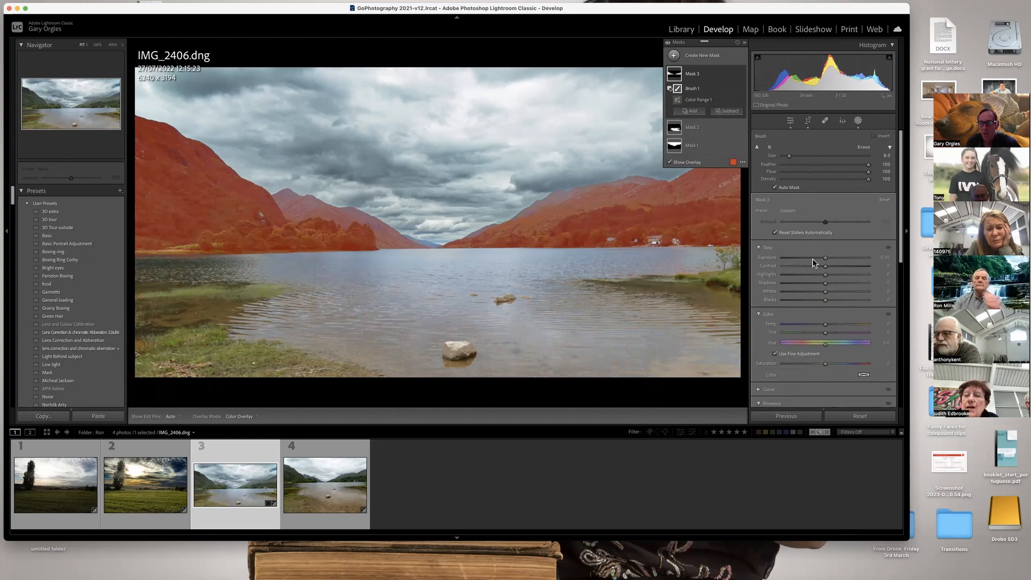
Hide the mask overlay and adjust the hillsides to exposure about -0.52, shadows 13, saturation 52 and dehaze 14.
key("o")
left_click_drag(826, 258, 832, 285)
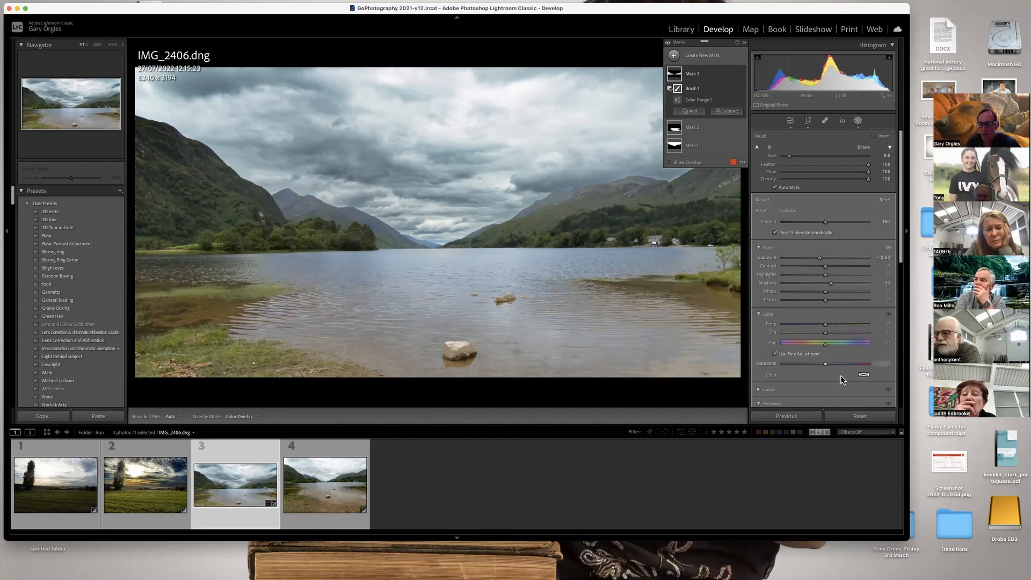
mouse_move(829, 359)
left_mouse_down()
mouse_move(815, 361)
mouse_move(866, 361)
mouse_move(849, 360)
left_mouse_up()
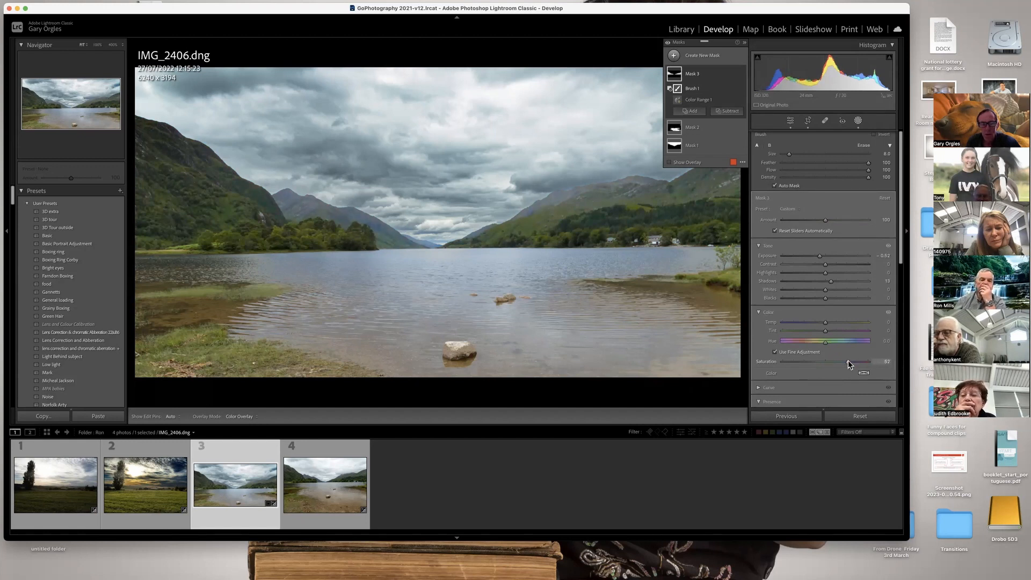
scroll(898, 235, "up", 1)
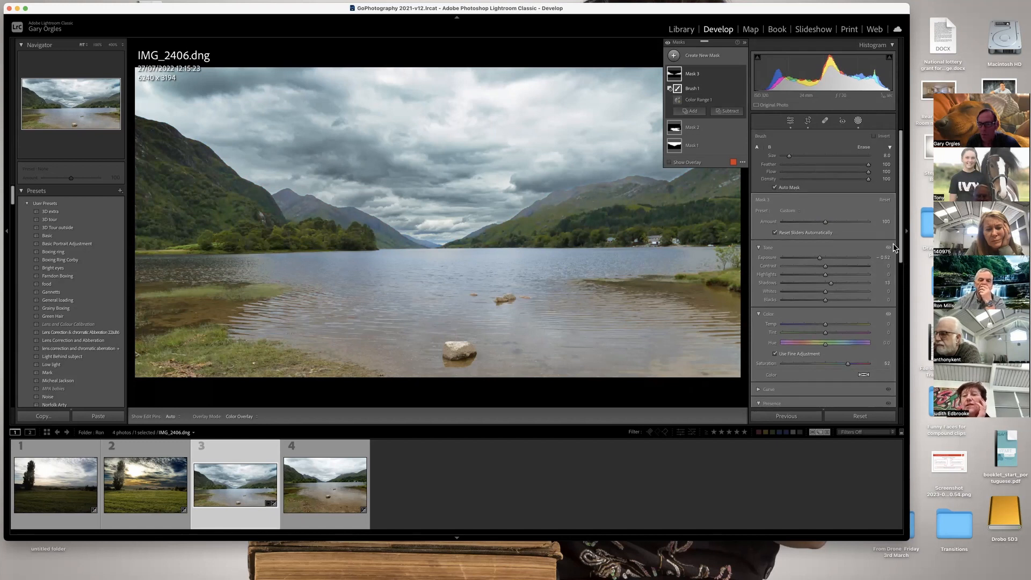
scroll(834, 314, "down", 5)
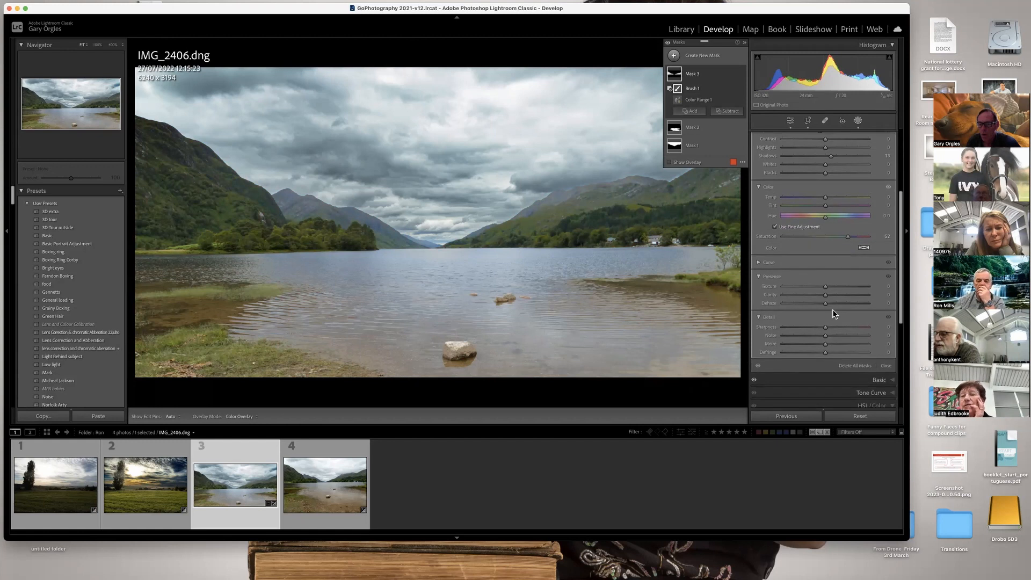
left_click_drag(822, 304, 827, 304)
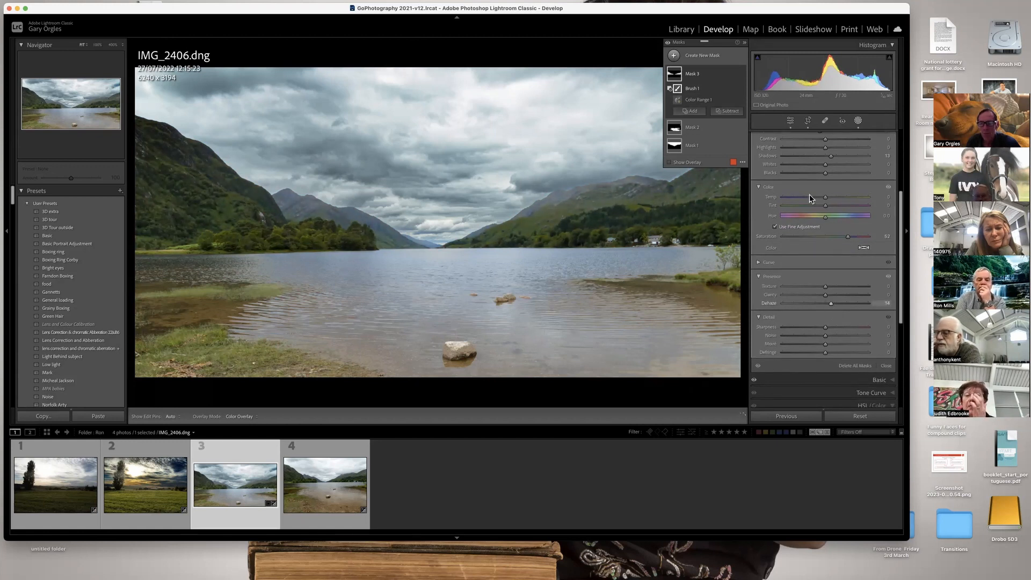
Rename the hillside mask, Mask 3, as Mountains.
left_click(697, 75)
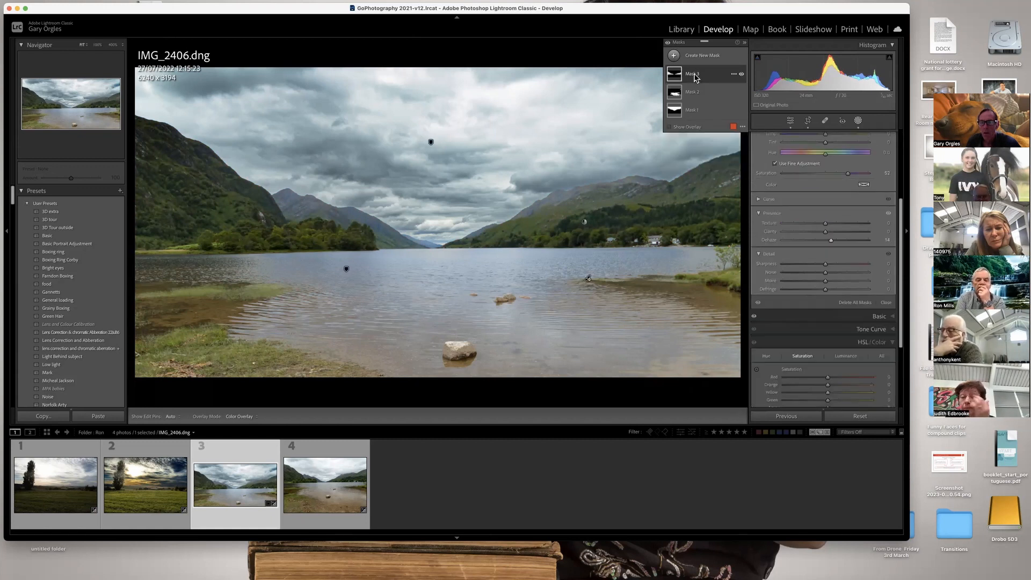
double_click(697, 75)
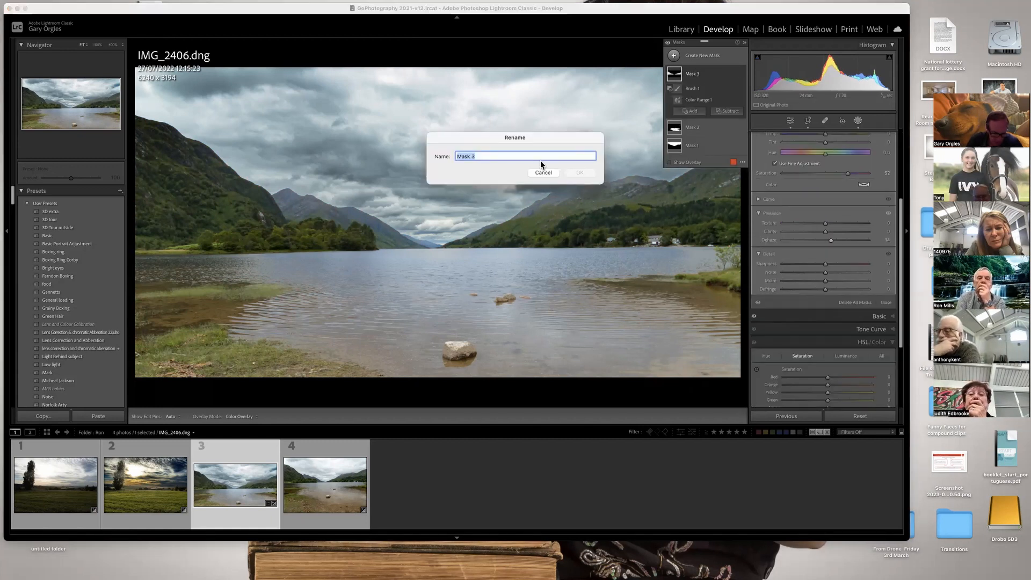
type("Mouintains")
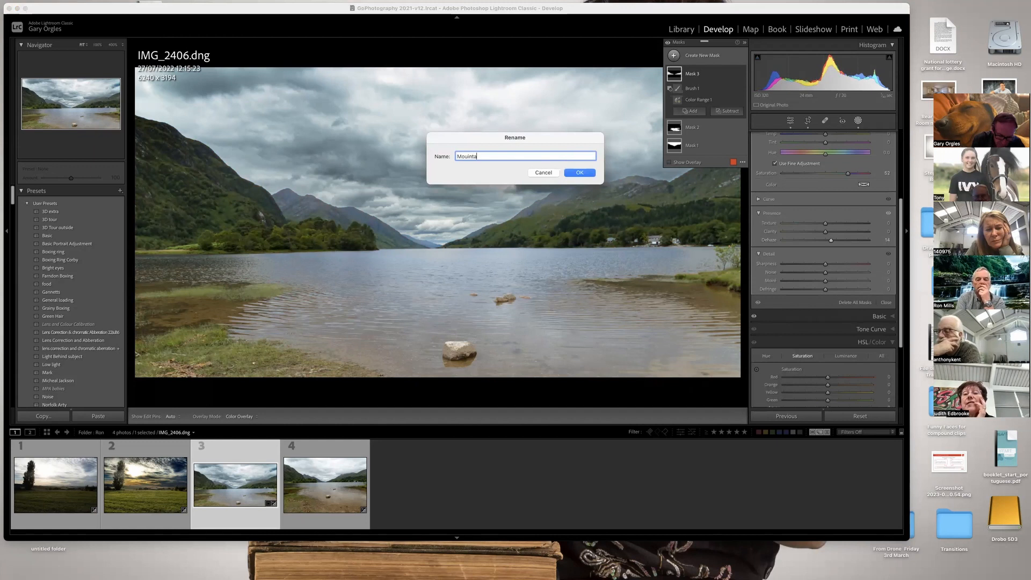
left_click(585, 173)
Rename the loch mask, Mask 2, as Water and the cloud mask, Mask 1, as Sky.
double_click(689, 131)
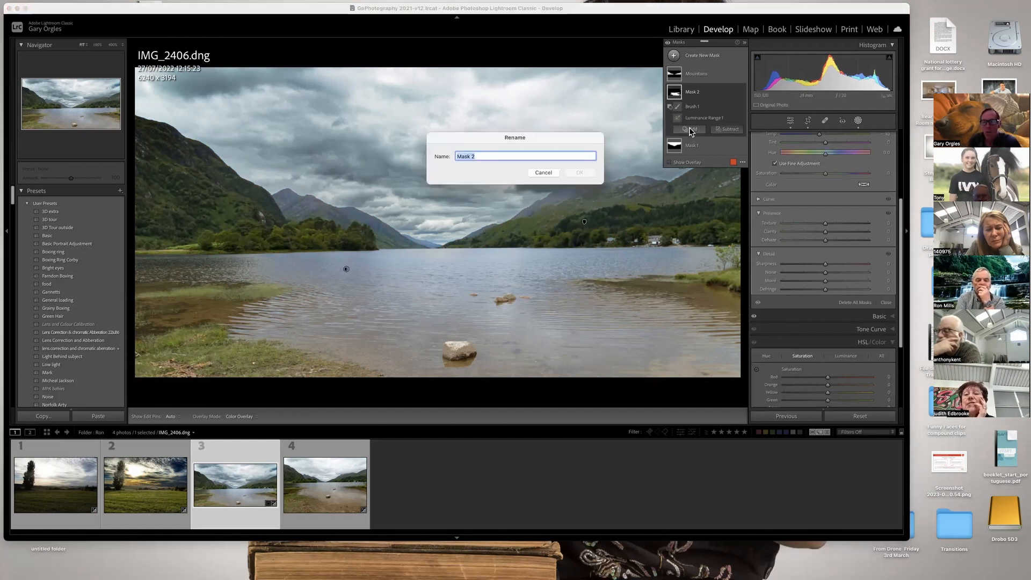
type("Water")
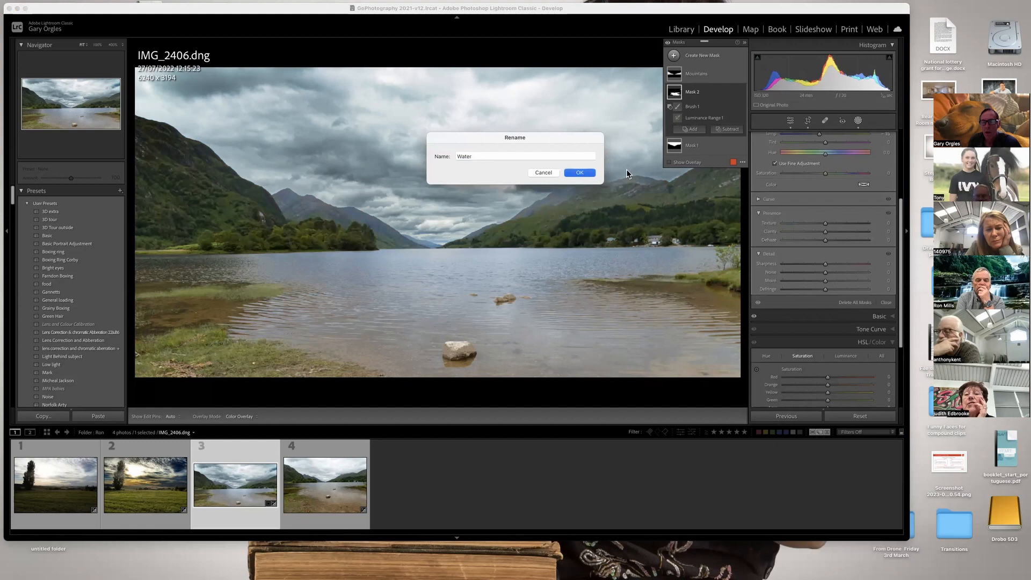
key("Return")
double_click(691, 146)
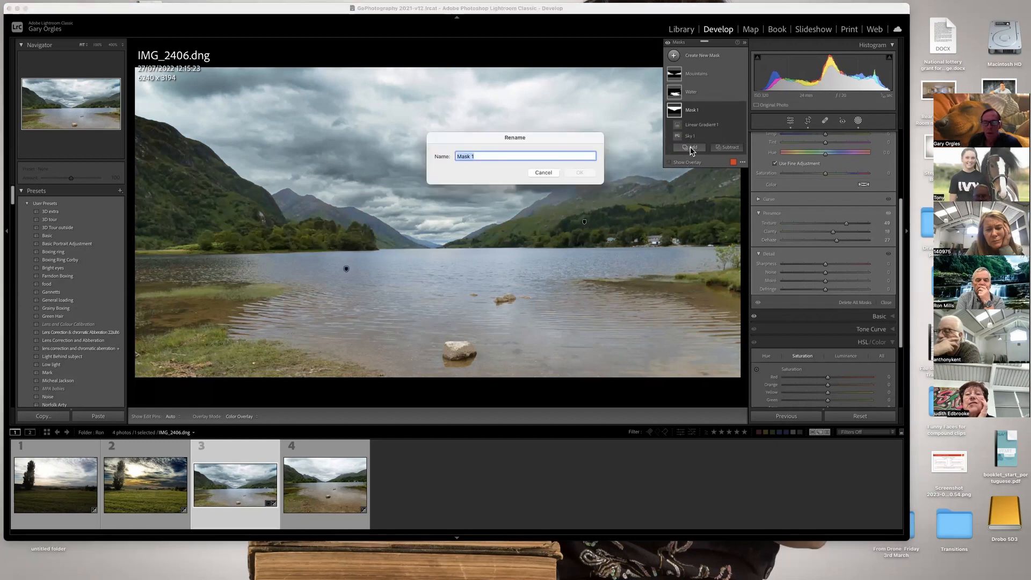
type("Sky")
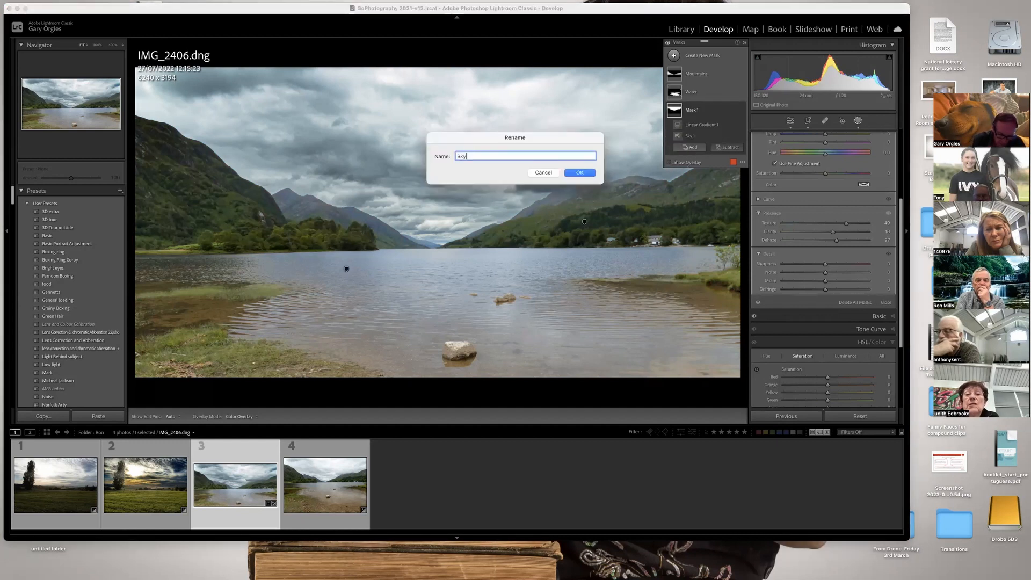
key("Return")
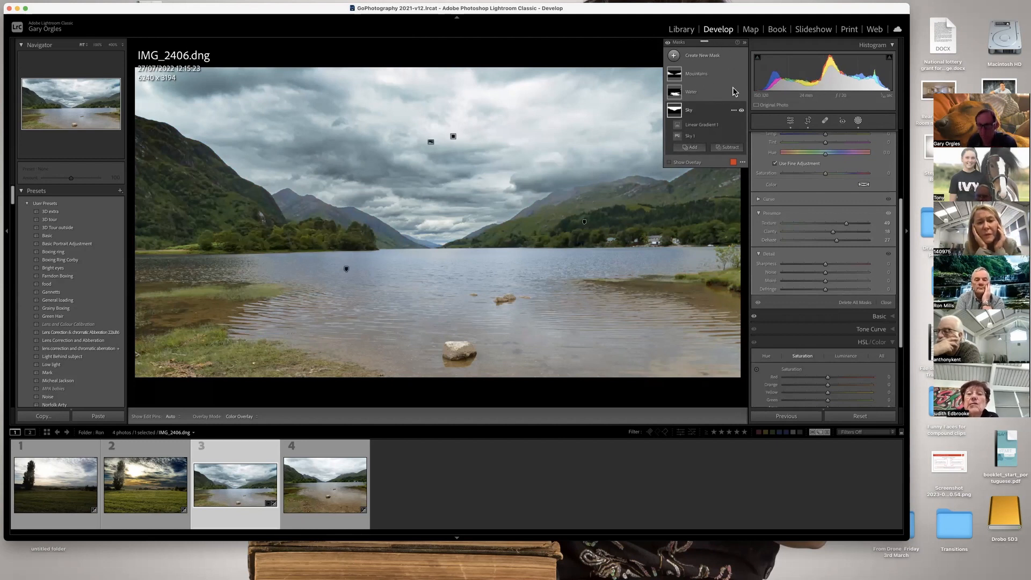
Dock the floating mask list above the adjustment sliders and compare the loch photo before and after editing.
left_click_drag(682, 43, 784, 244)
key("backslash")
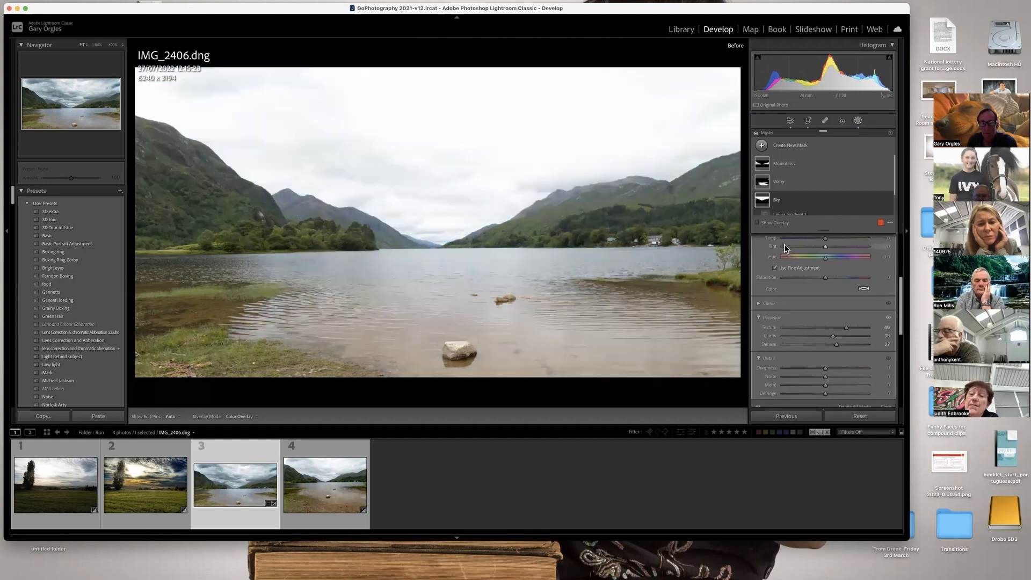
key("backslash")
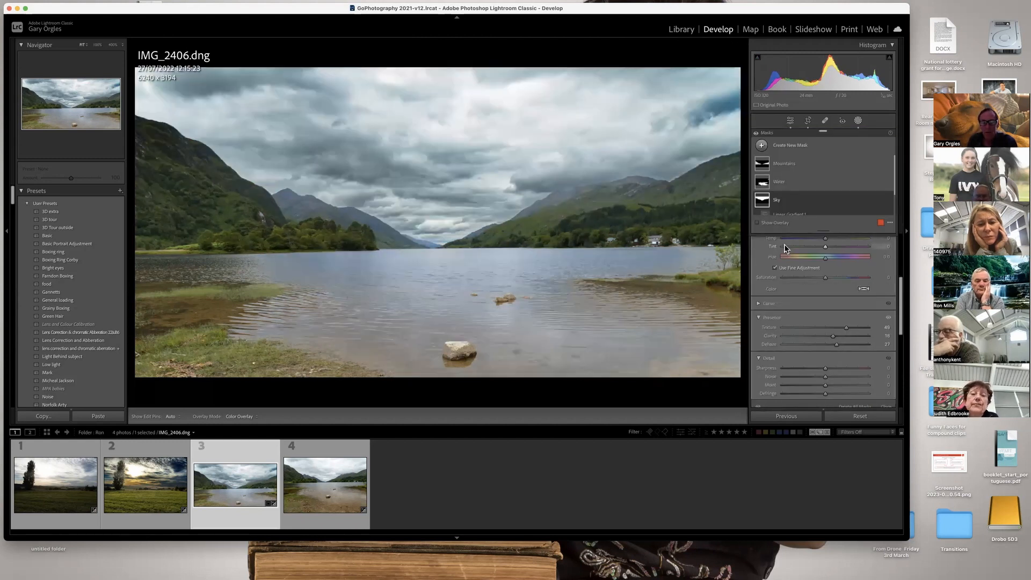
key("backslash")
key("backslash")
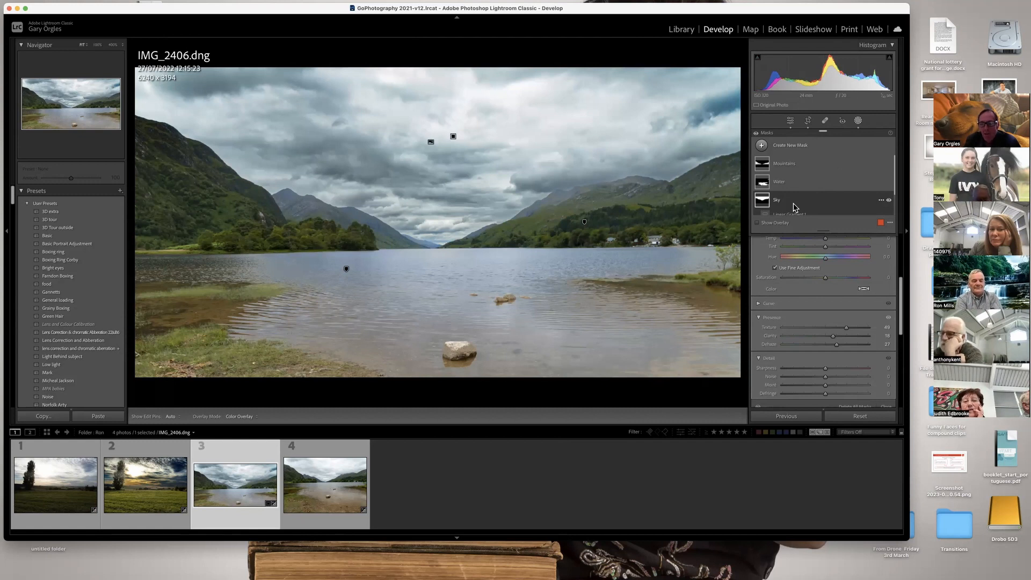
Try smoothing the Water mask with texture -100, clarity -100 and dehaze about -7, and reset all three.
left_click(787, 186)
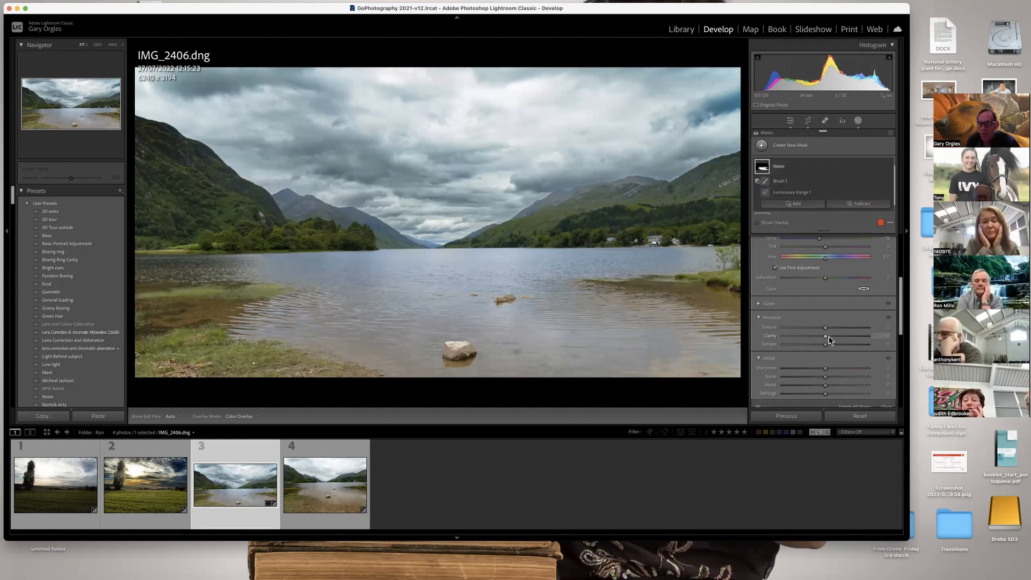
left_click_drag(778, 335, 772, 336)
mouse_move(826, 327)
left_mouse_down()
mouse_move(772, 332)
mouse_move(822, 347)
left_mouse_up()
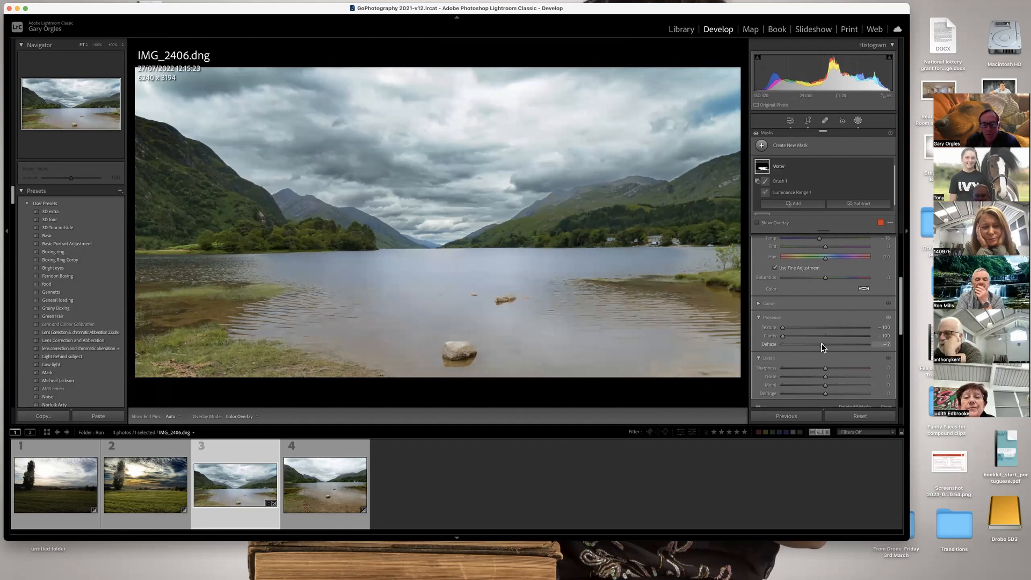
double_click(767, 329)
double_click(768, 336)
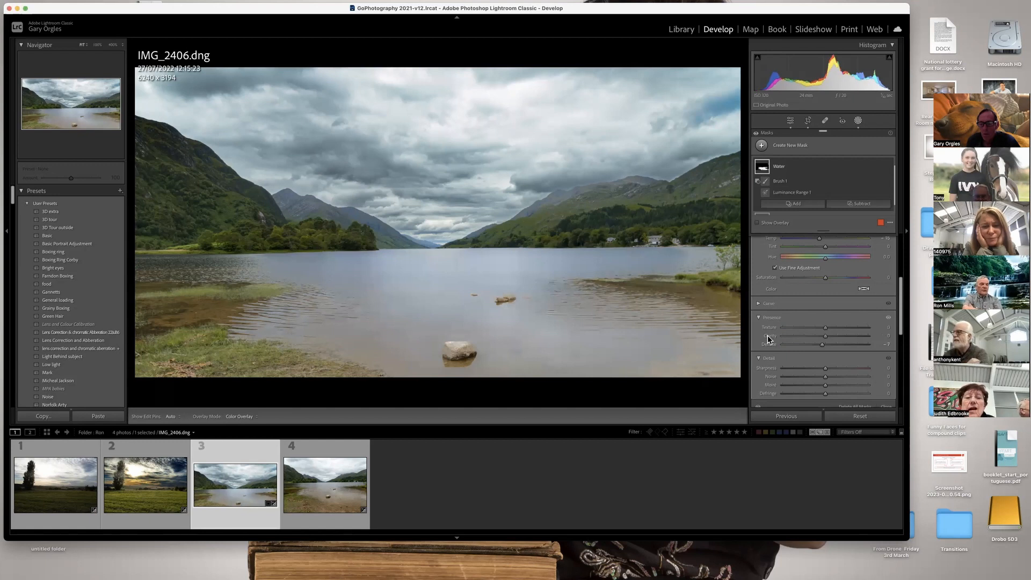
double_click(770, 344)
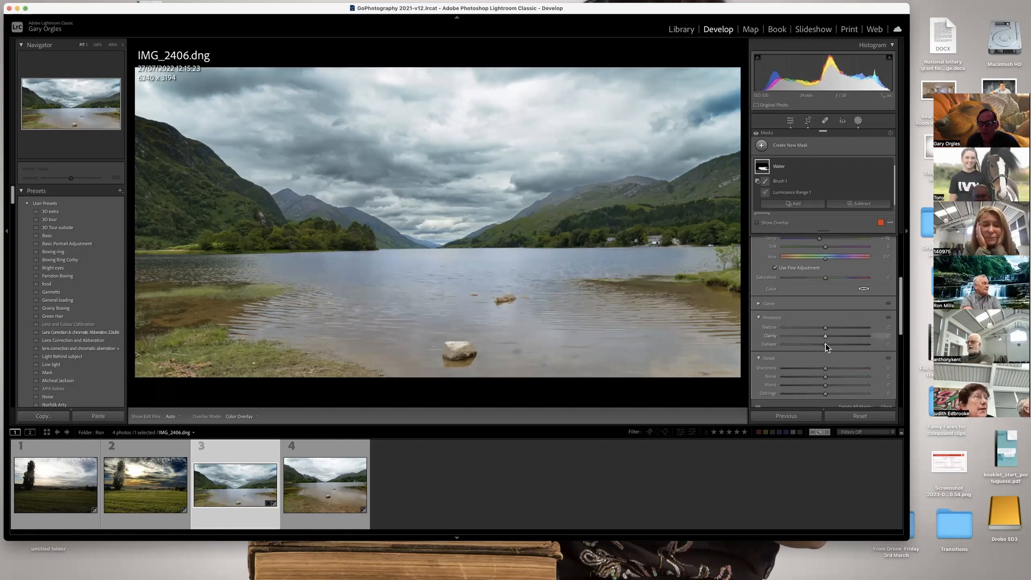
Try softening the water's ripples with clarity about -87 and contrast about -67.
left_click_drag(795, 335, 785, 338)
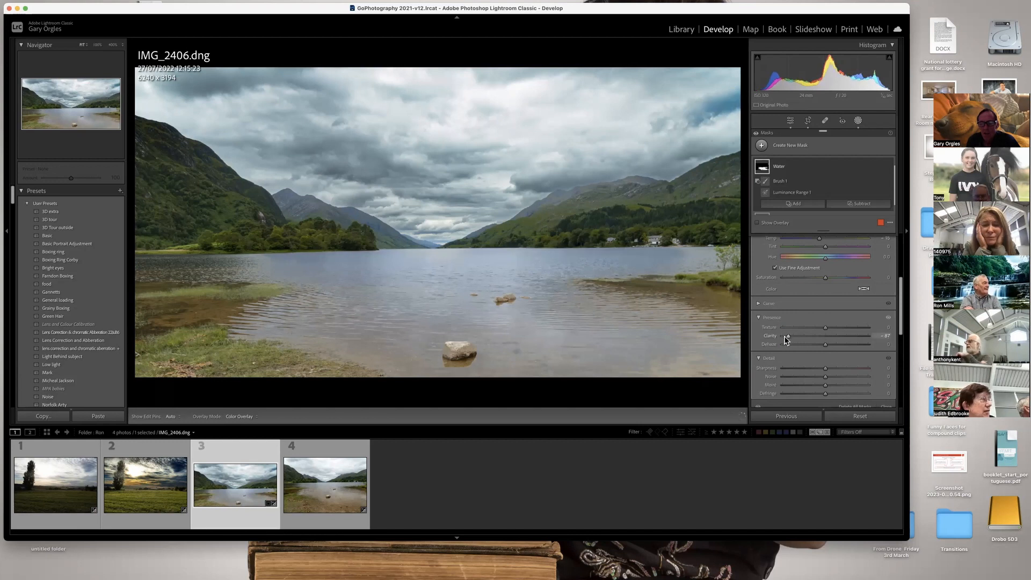
scroll(814, 325, "up", 3)
scroll(813, 327, "up", 2)
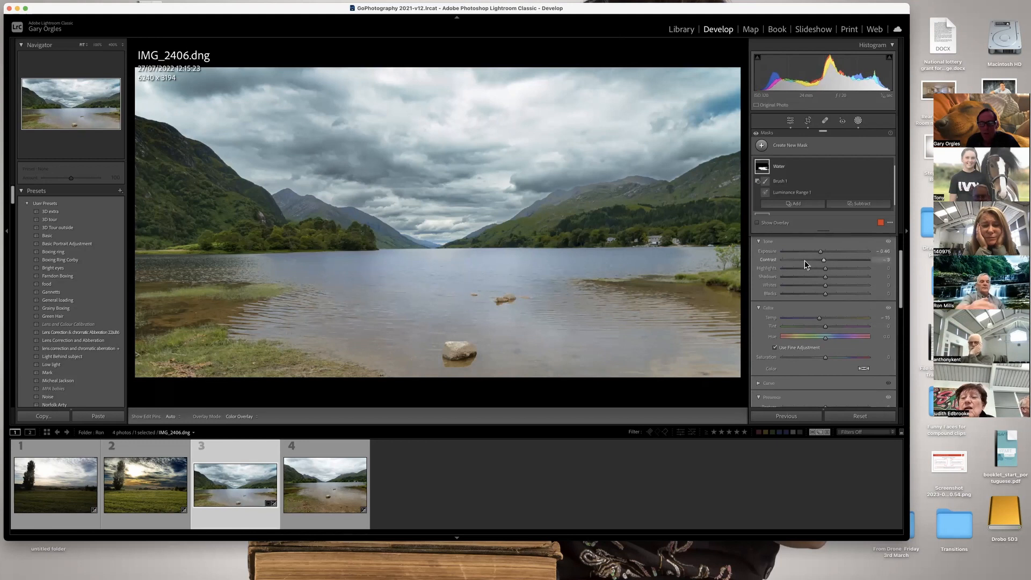
left_click_drag(791, 264, 798, 266)
scroll(824, 339, "down", 3)
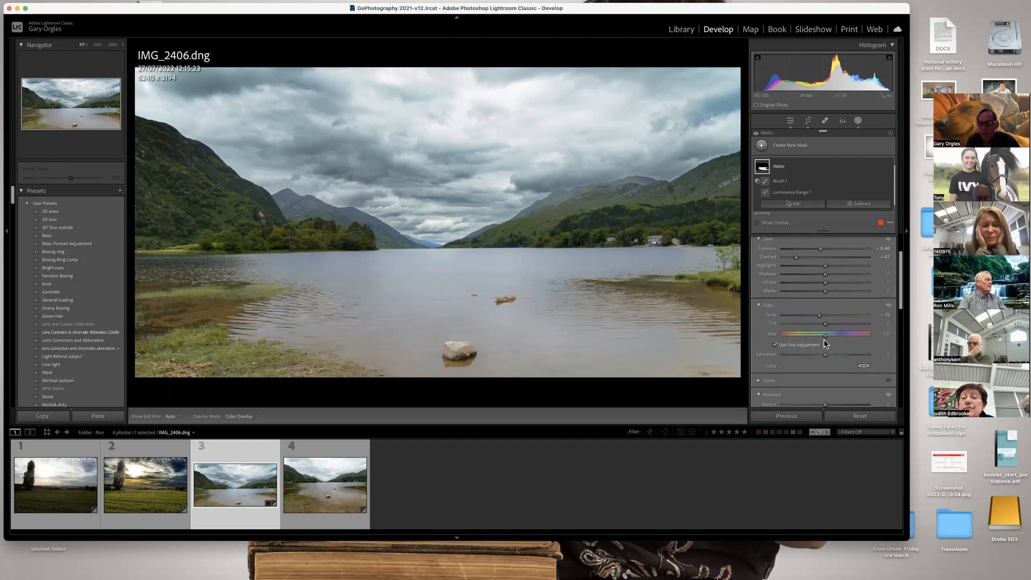
left_click_drag(826, 351, 774, 362)
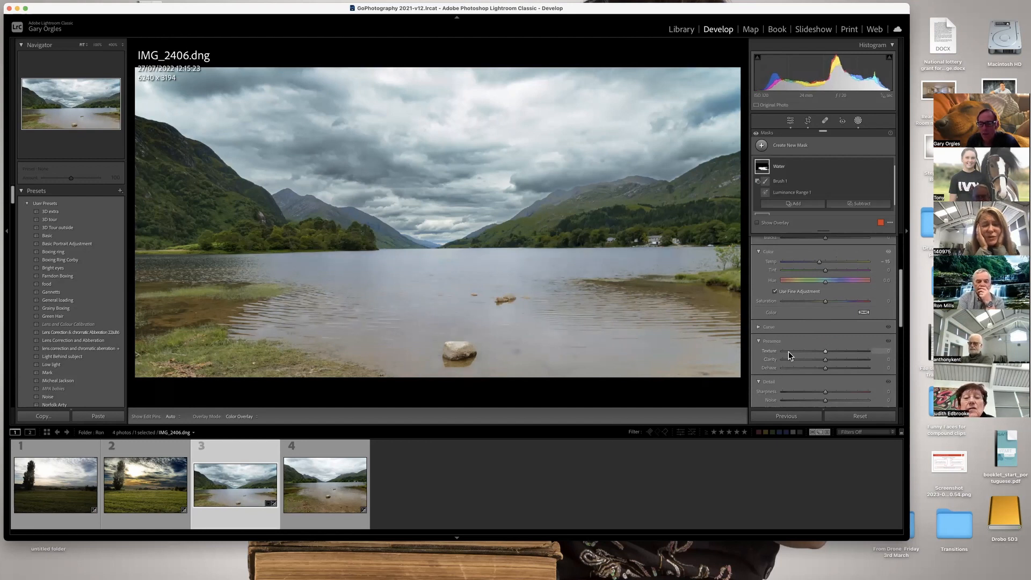
Raise the Water mask's contrast to about 49.
scroll(789, 352, "up", 3)
scroll(789, 362, "up", 1)
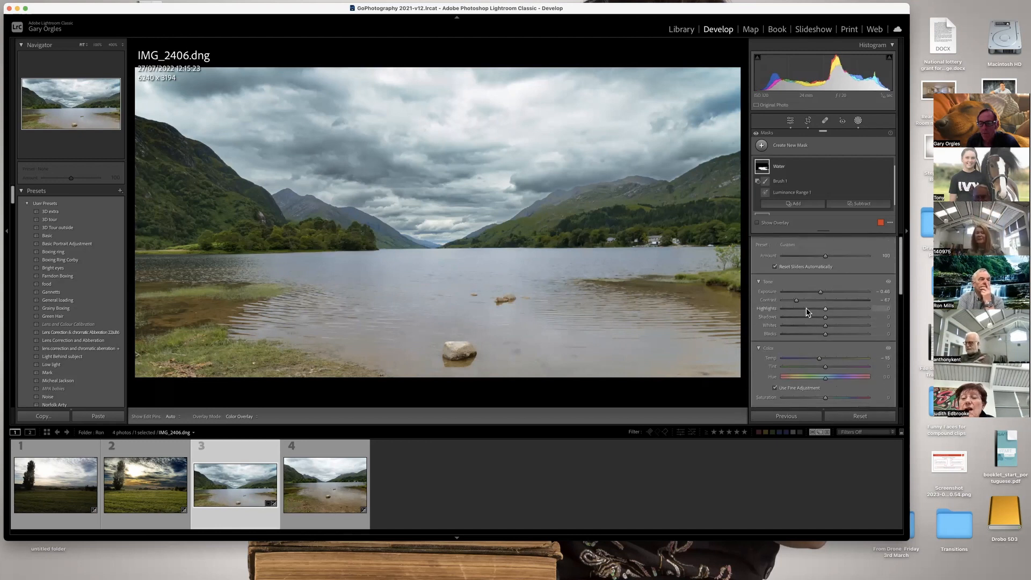
left_click_drag(797, 300, 878, 304)
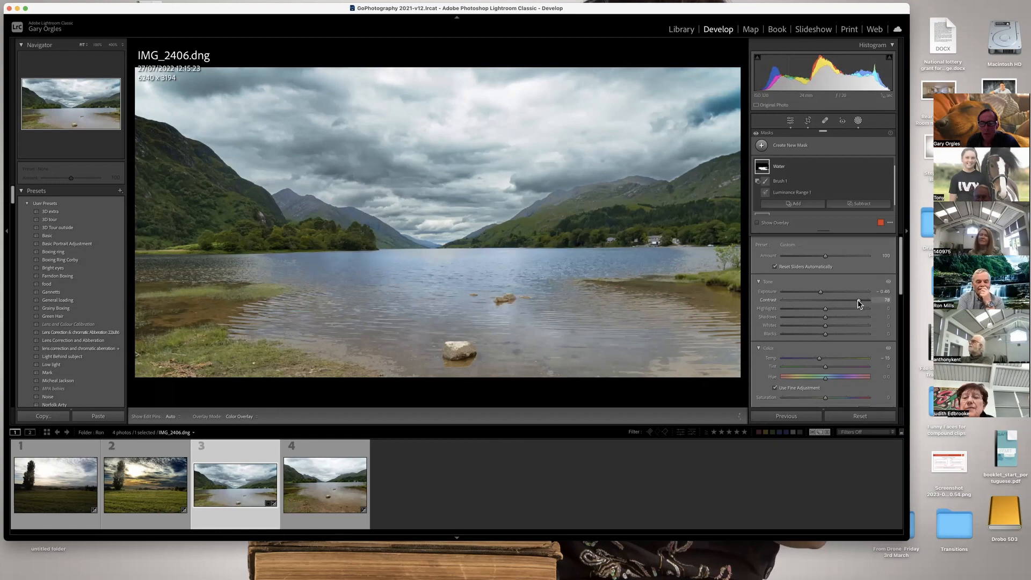
left_click_drag(858, 301, 849, 301)
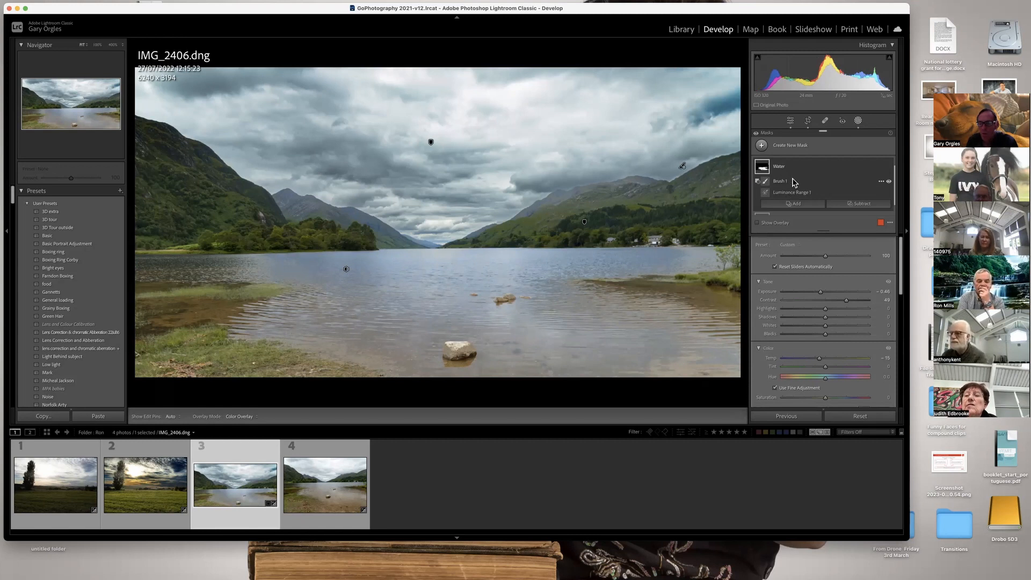
left_click(780, 183)
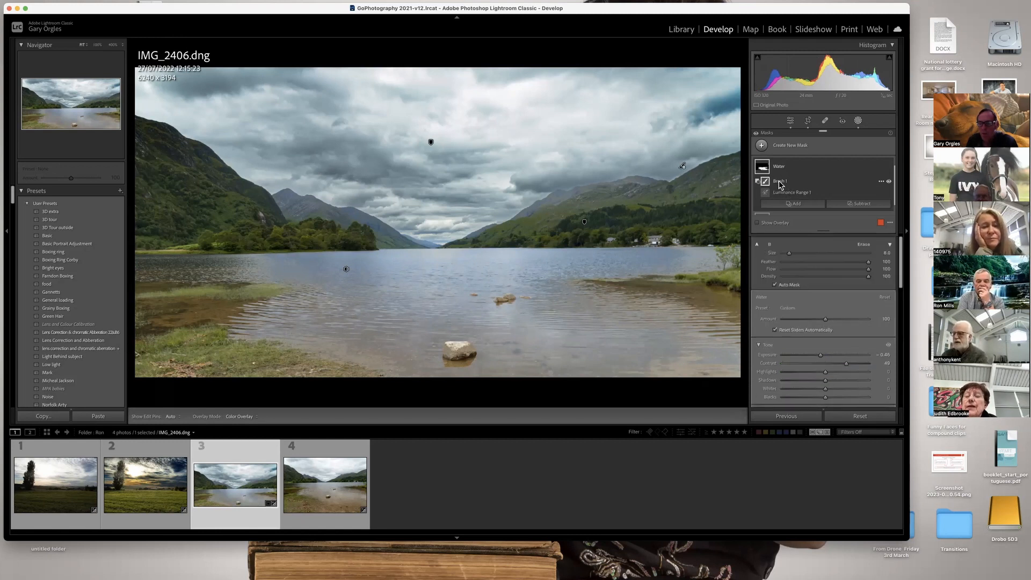
mouse_move(684, 262)
left_mouse_down()
mouse_move(656, 263)
mouse_move(694, 264)
left_mouse_up()
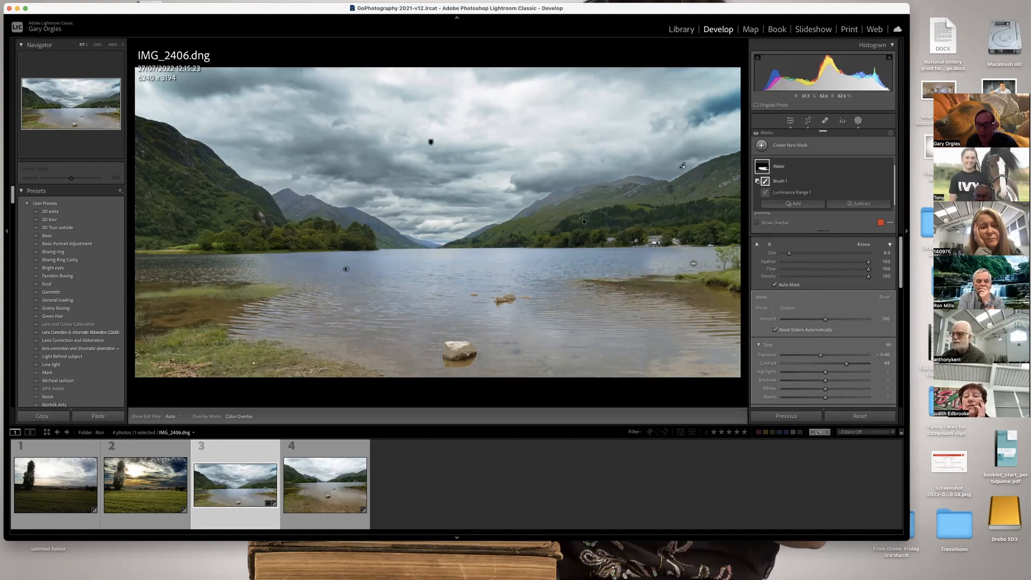
key("super+z")
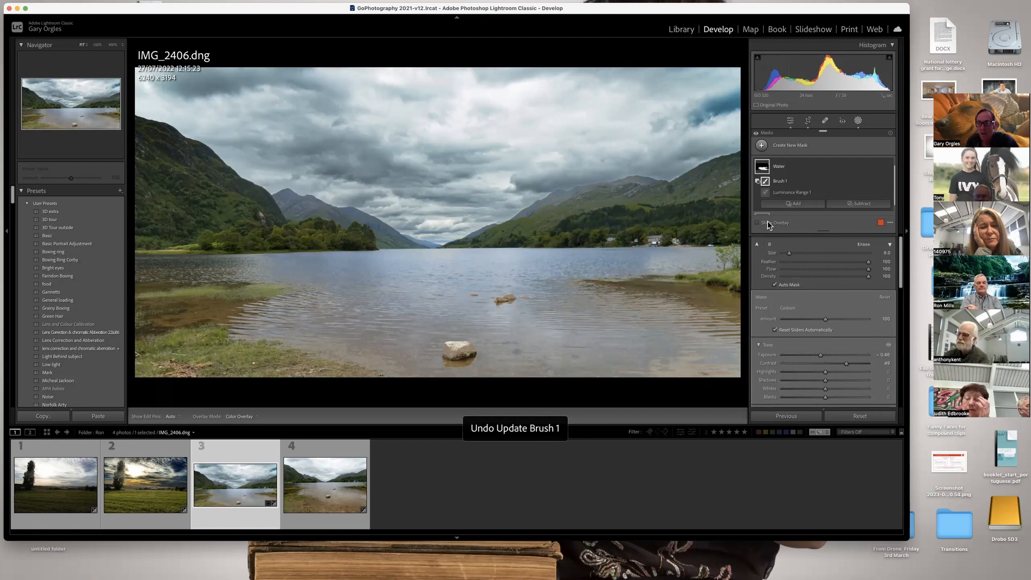
Add a new brush to the Water mask and paint from the reedy far-shore shallows down to the near edge.
left_click(794, 203)
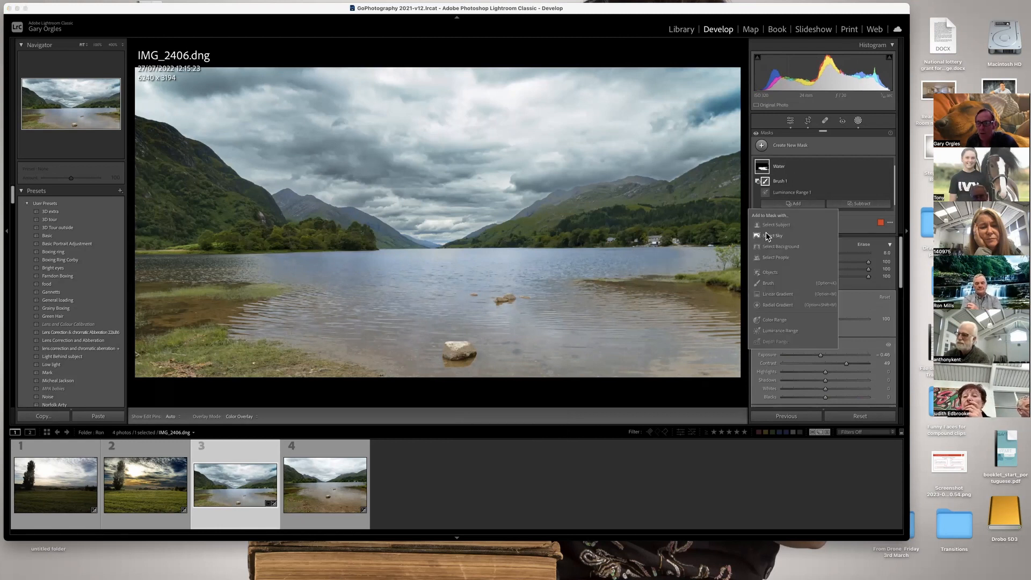
left_click(771, 283)
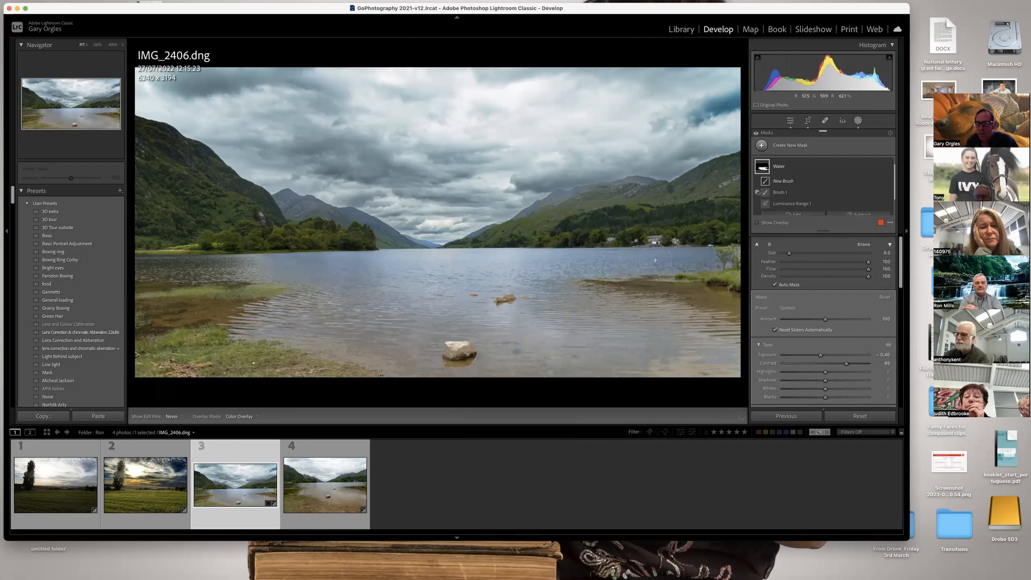
mouse_move(696, 261)
left_mouse_down()
mouse_move(604, 290)
mouse_move(712, 299)
mouse_move(720, 307)
mouse_move(657, 372)
mouse_move(703, 370)
left_mouse_up()
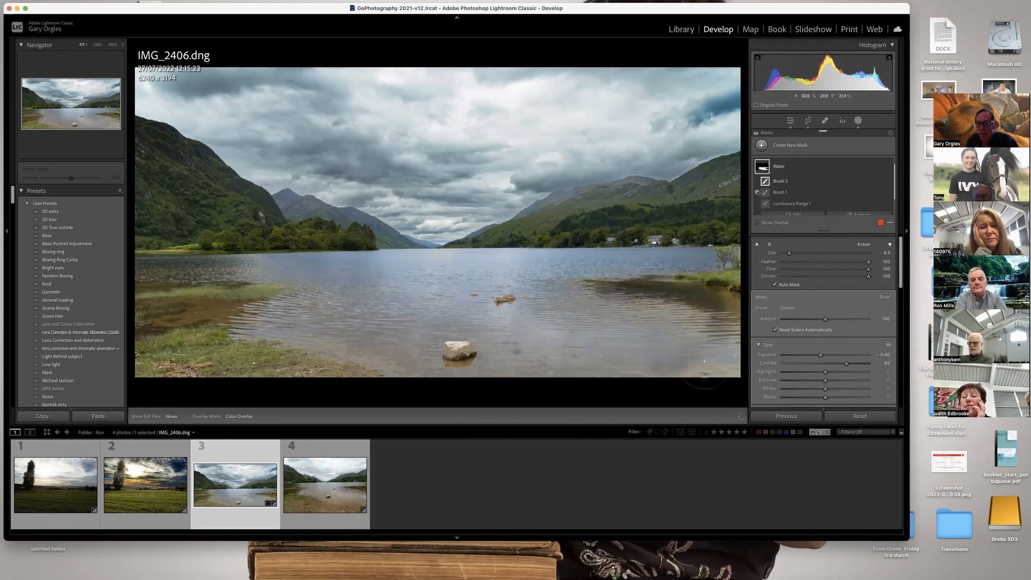
Reset the Water mask's exposure to zero and set its contrast to about 44.
scroll(810, 291, "up", 1)
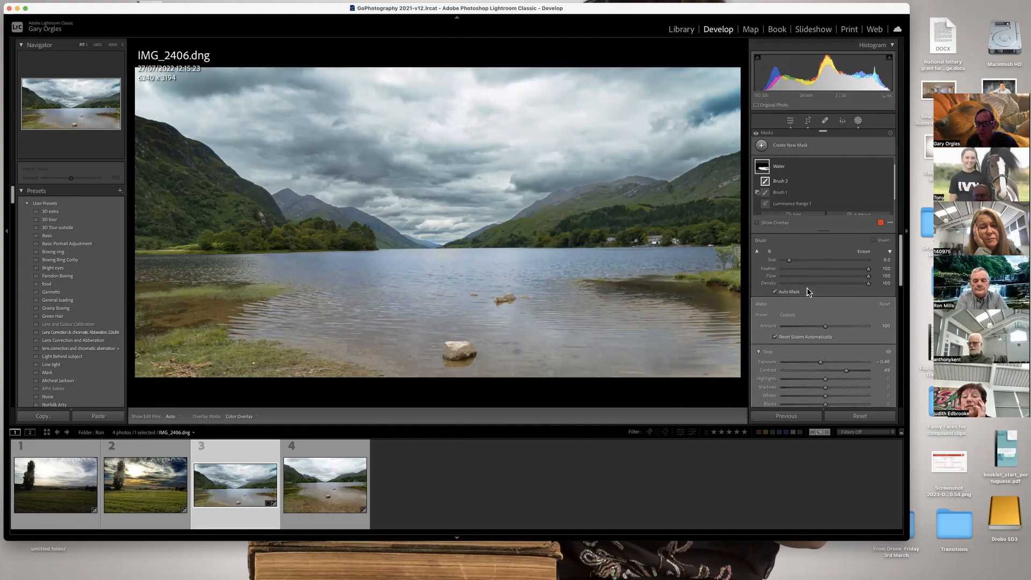
scroll(843, 354, "down", 2)
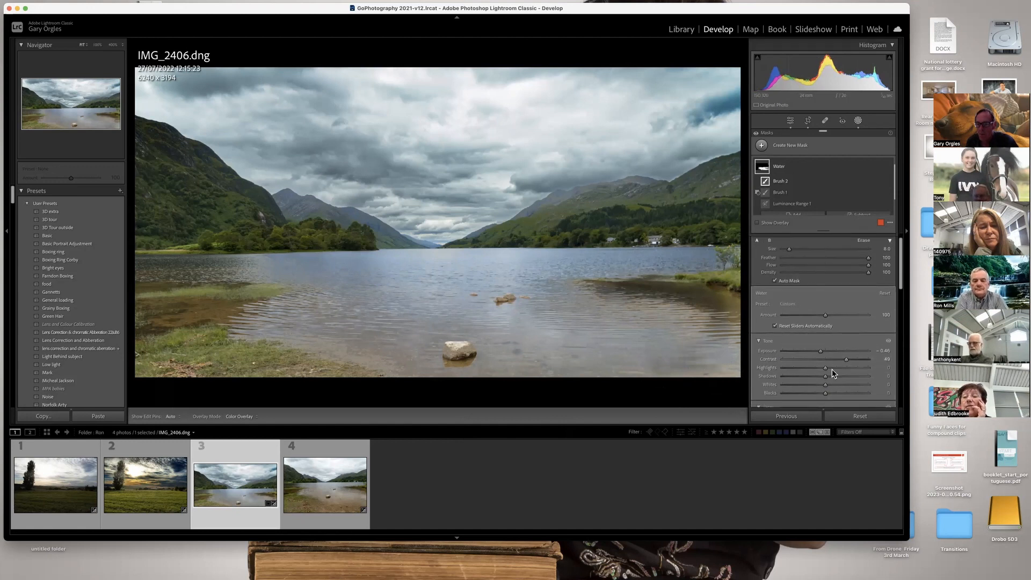
double_click(772, 350)
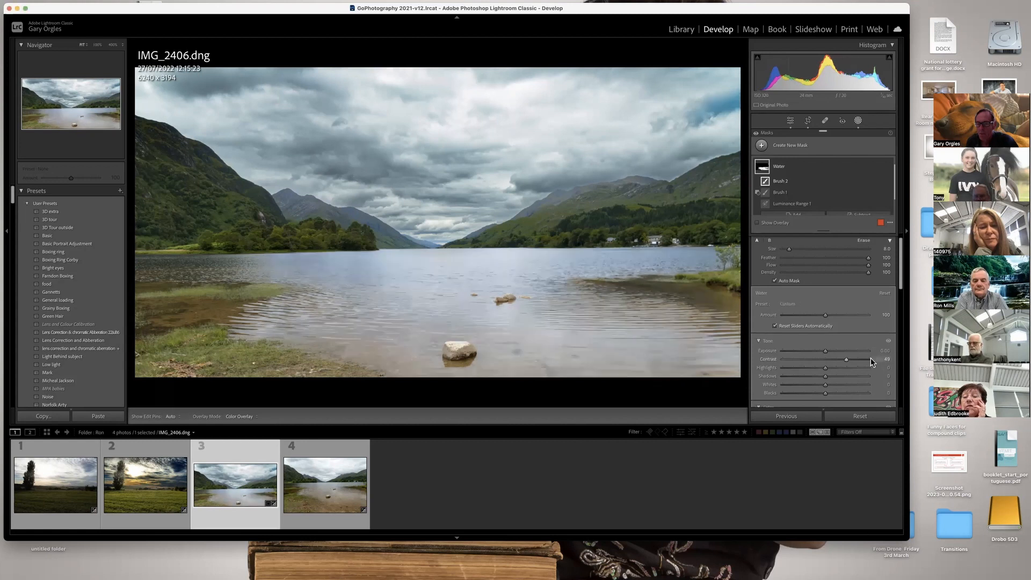
left_click_drag(846, 359, 844, 359)
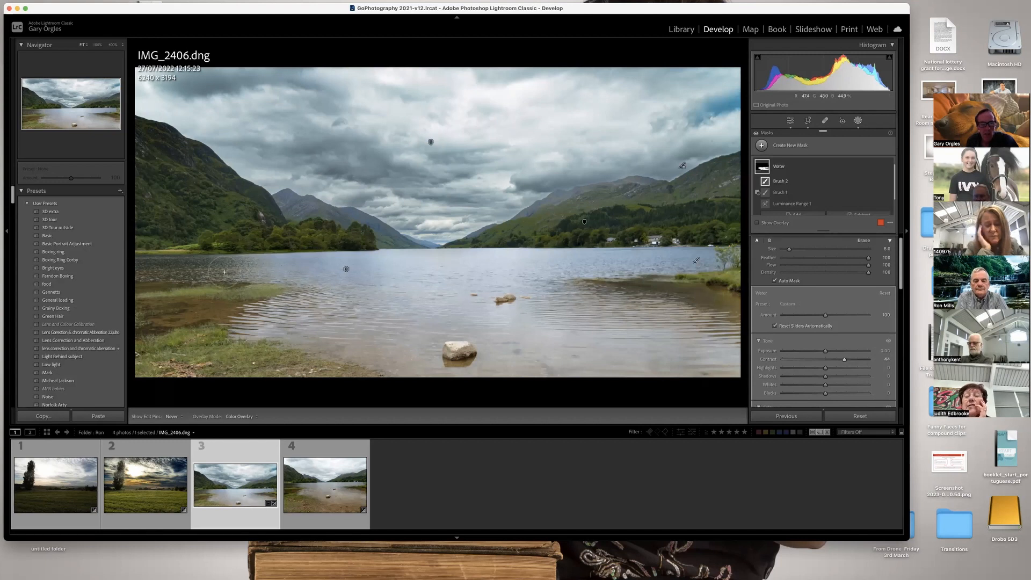
key("h")
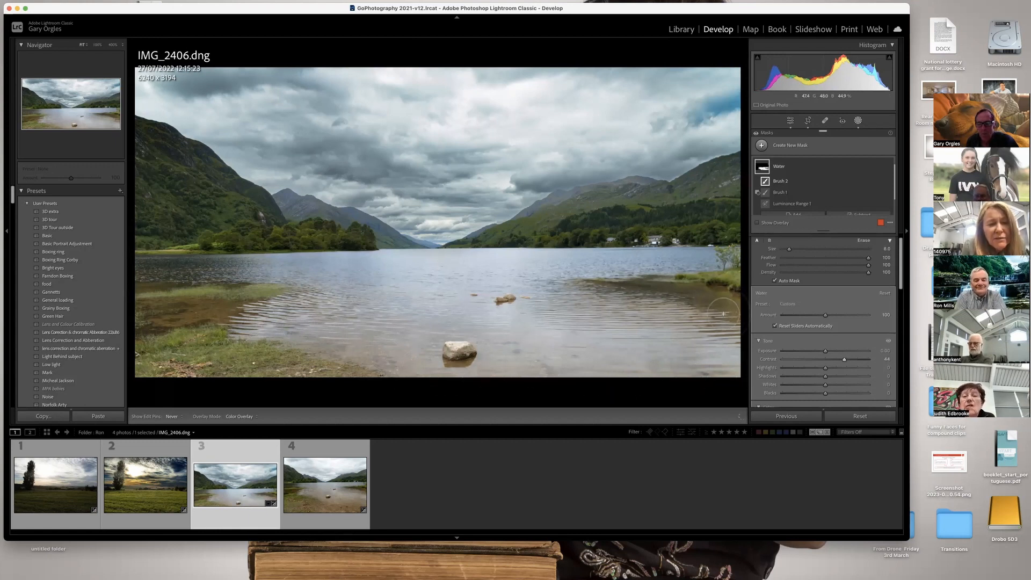
key("h")
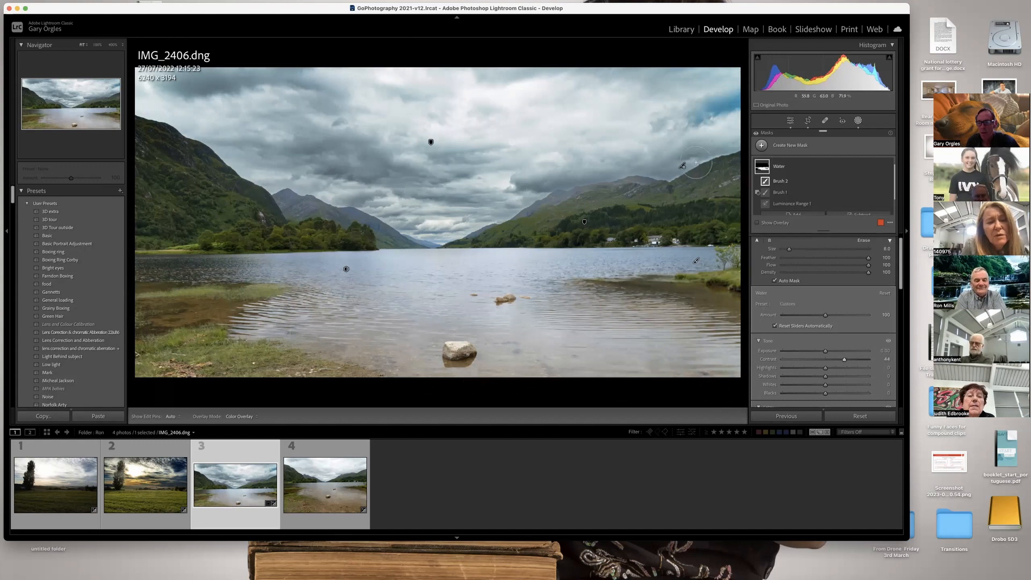
scroll(801, 204, "down", 1)
scroll(800, 204, "up", 2)
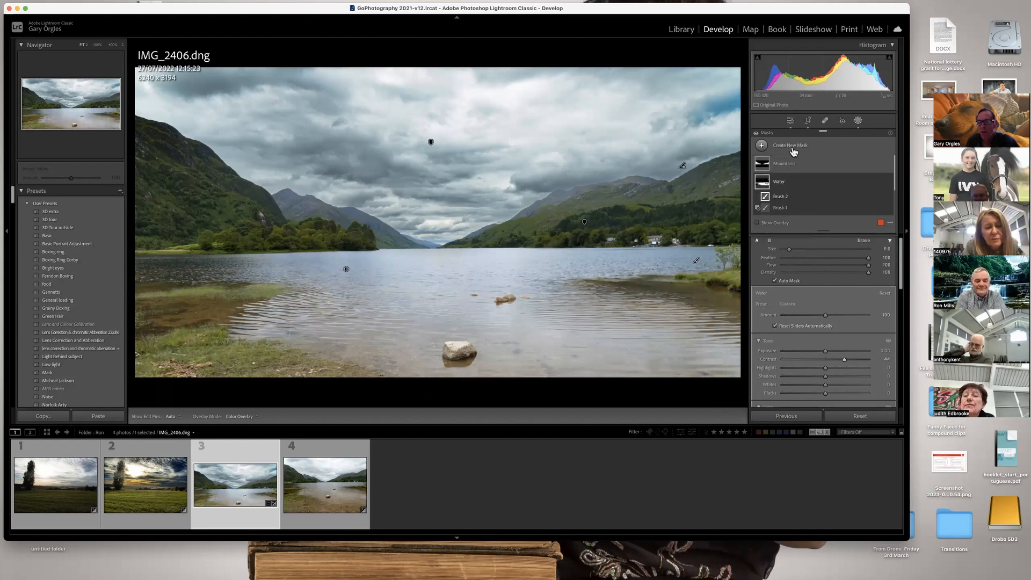
Inspect the color range and brush components that make up the Mountains mask.
left_click(792, 166)
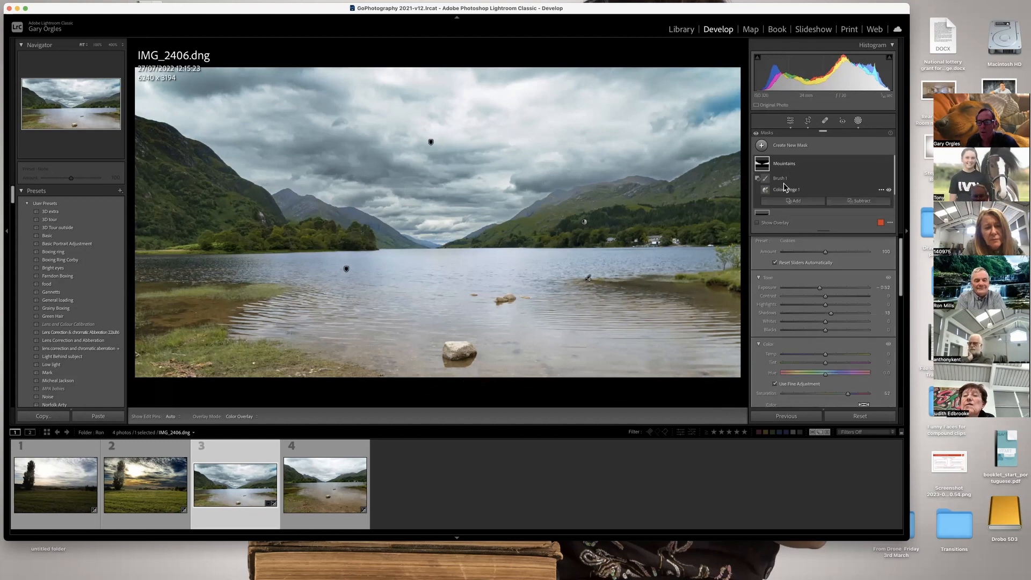
left_click(783, 191)
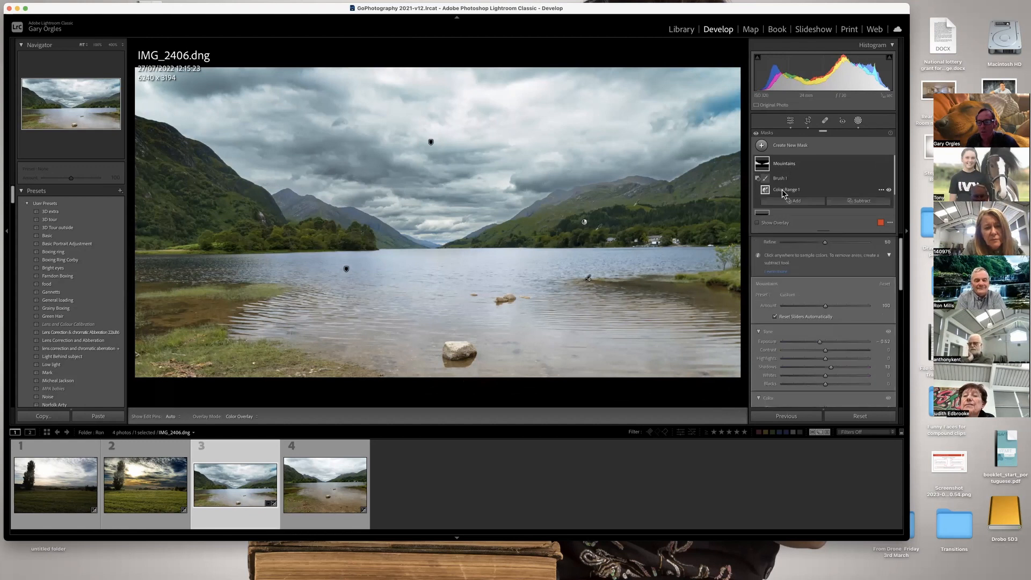
mouse_move(767, 193)
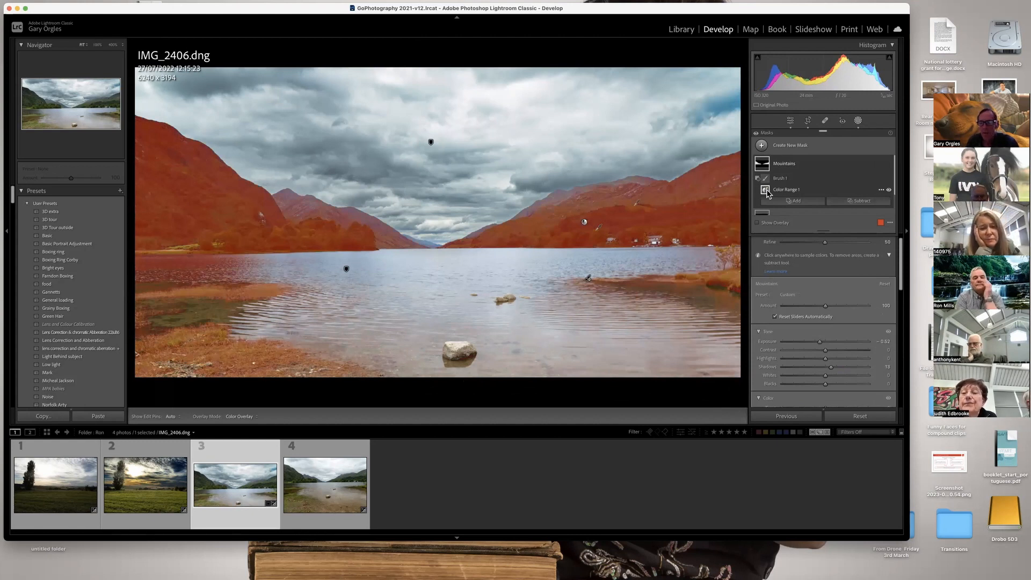
left_click(765, 181)
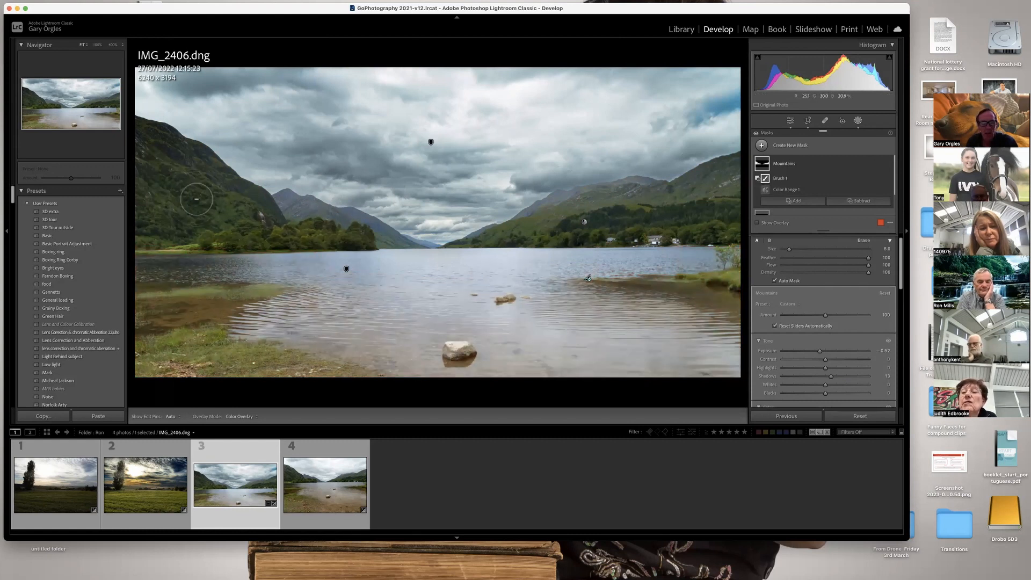
left_click(782, 164)
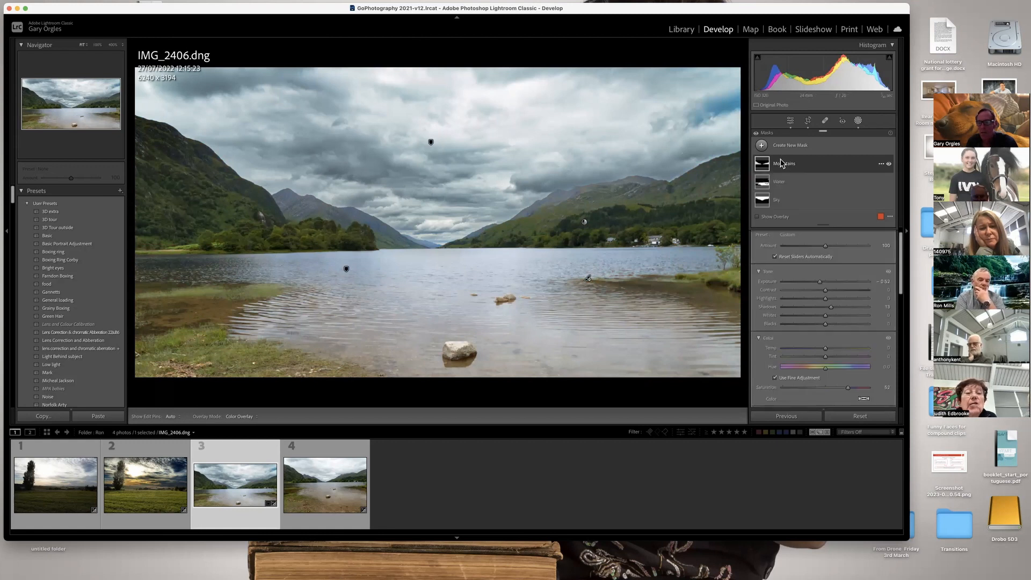
left_click(781, 165)
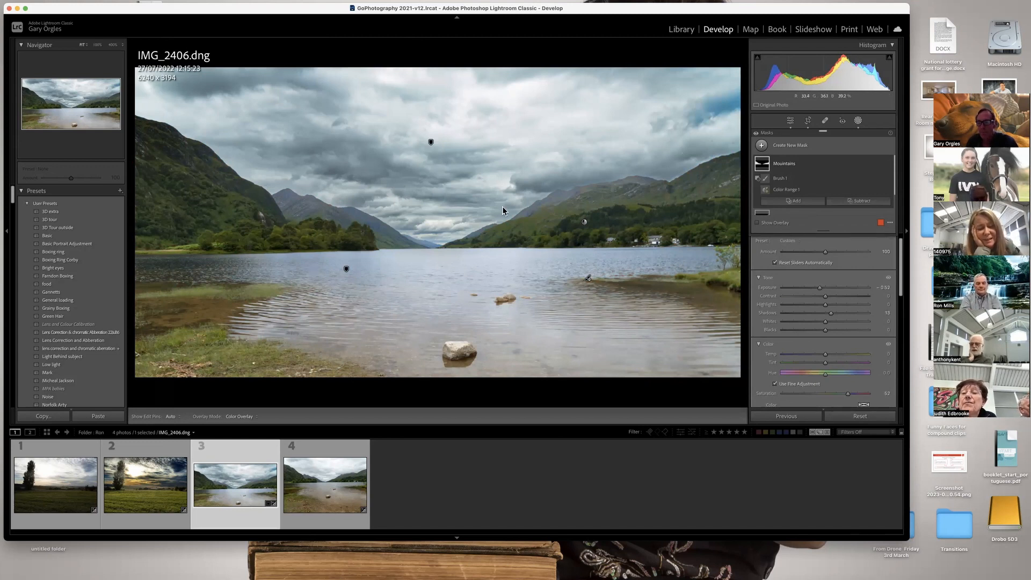
Add a new brush to the Mountains mask, paint the dark near hillside, and raise the mask's shadows to about 43.
left_click(812, 202)
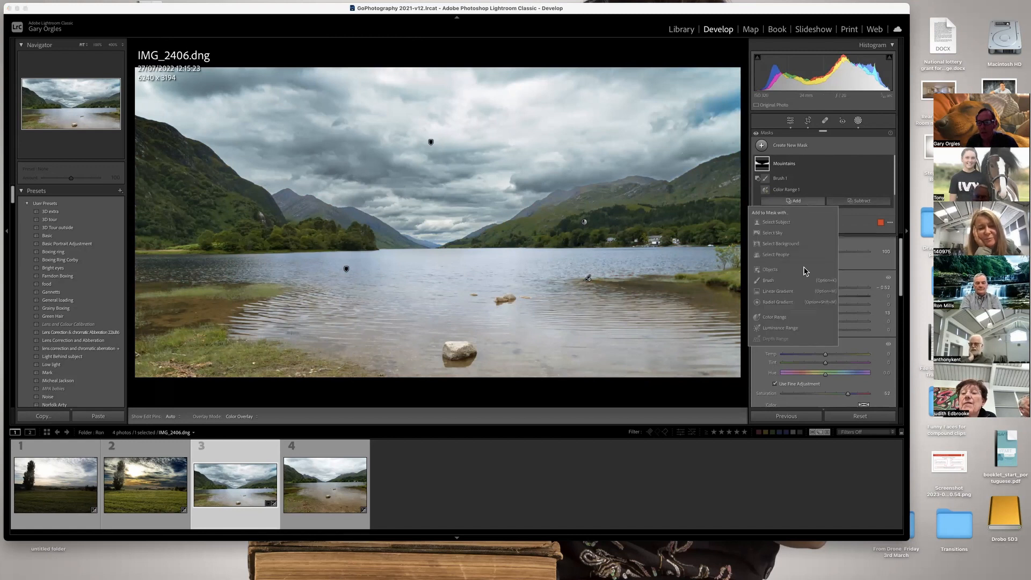
left_click(762, 280)
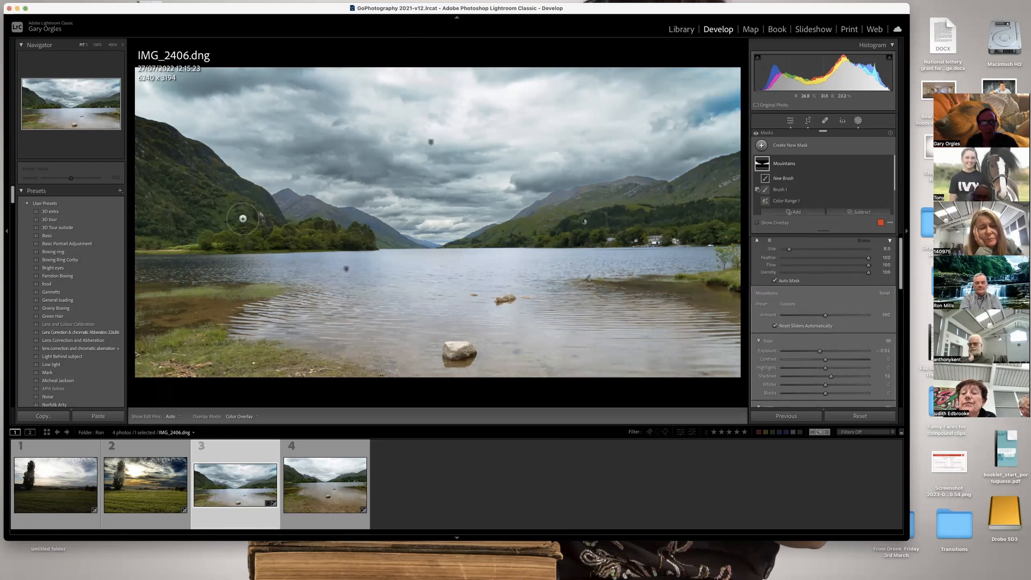
left_click_drag(221, 177, 200, 222)
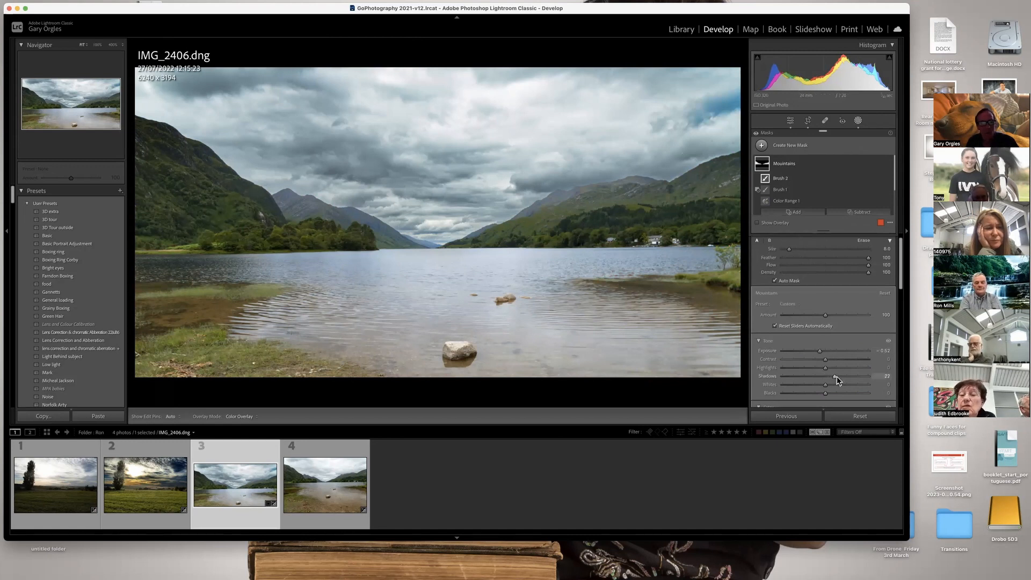
left_click_drag(837, 376, 846, 375)
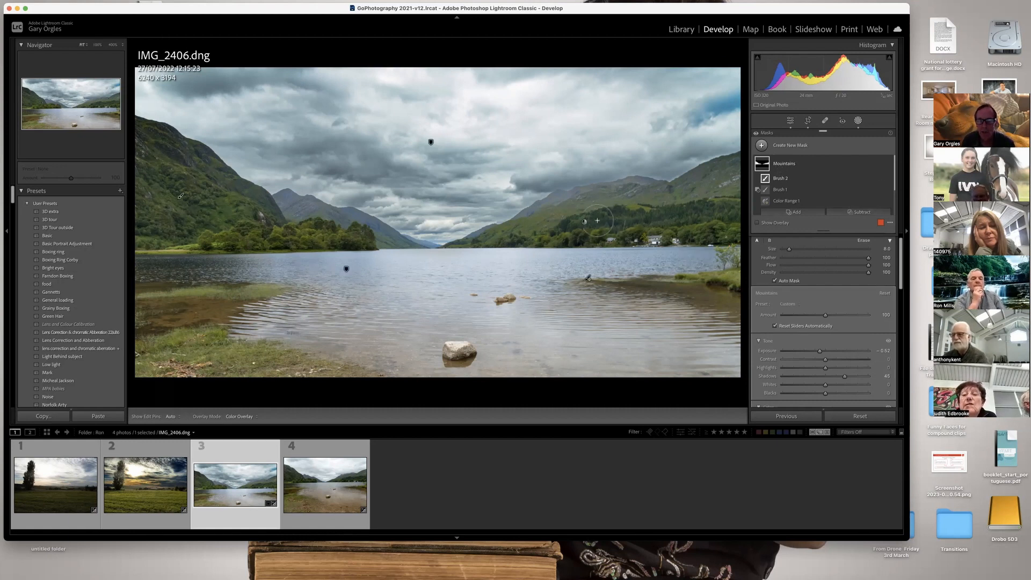
Detach the Masks panel and float it over the sky of the loch photo.
scroll(811, 196, "down", 2)
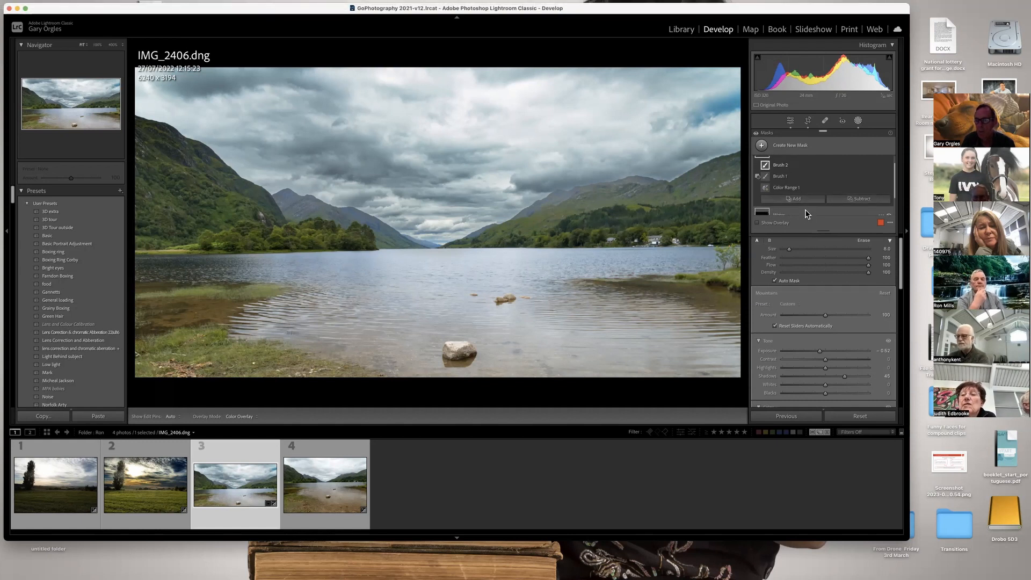
scroll(805, 210, "up", 2)
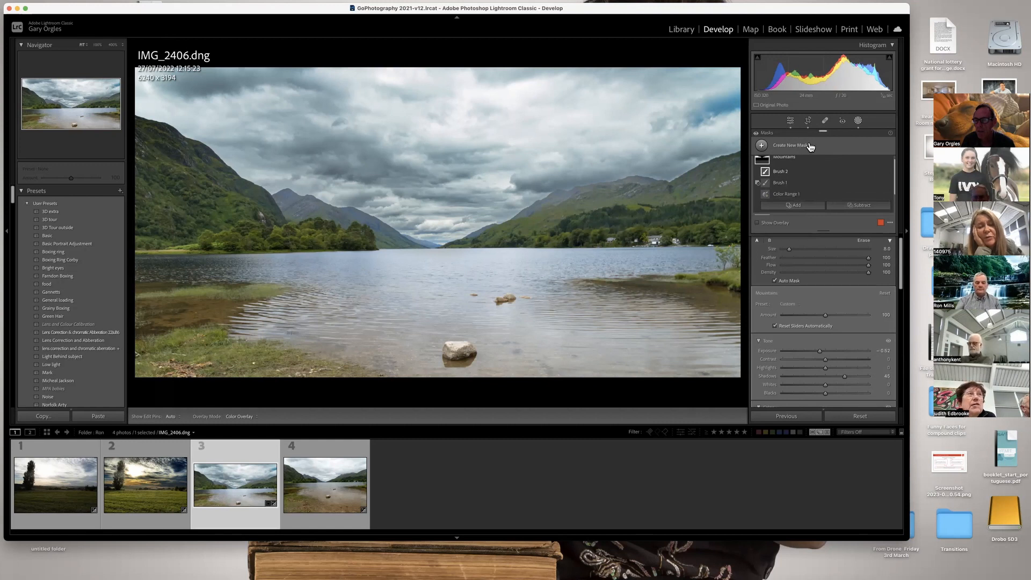
left_click(810, 146)
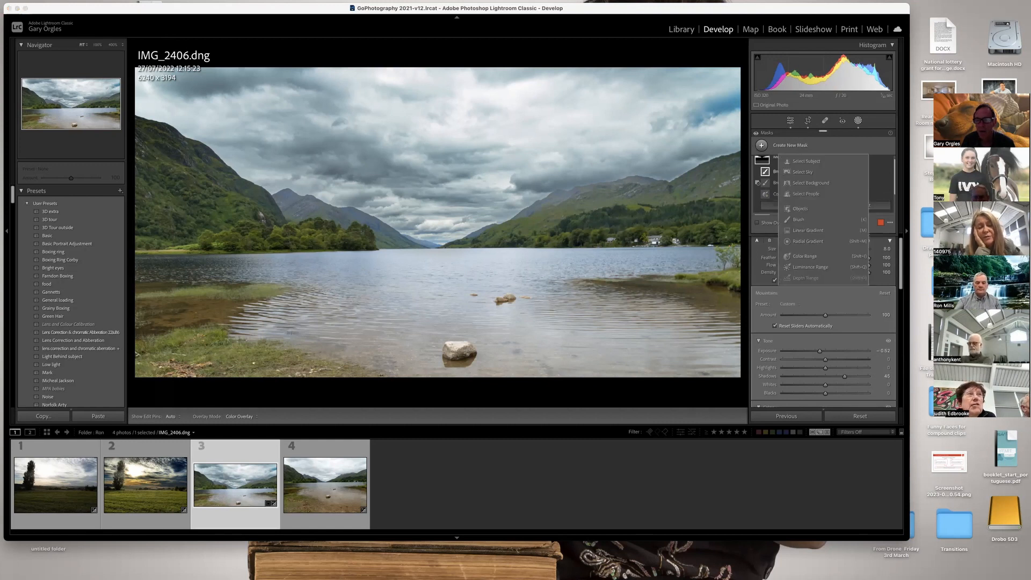
left_click(800, 146)
left_click_drag(823, 132, 425, 80)
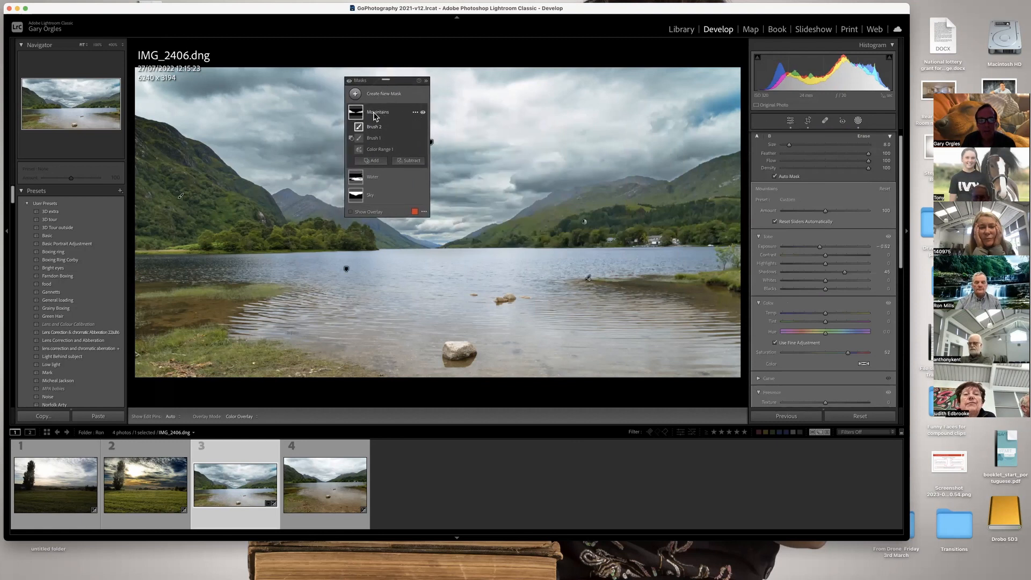
Review the Sky mask's components, followed by the Water mask's luminance range and two brushes.
left_click(352, 114)
left_click(368, 148)
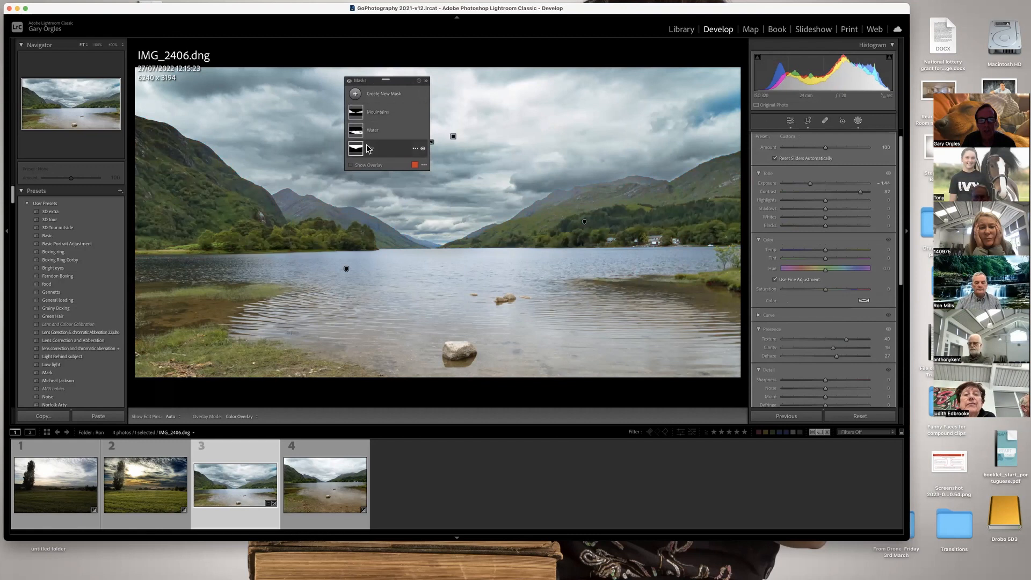
left_click(376, 152)
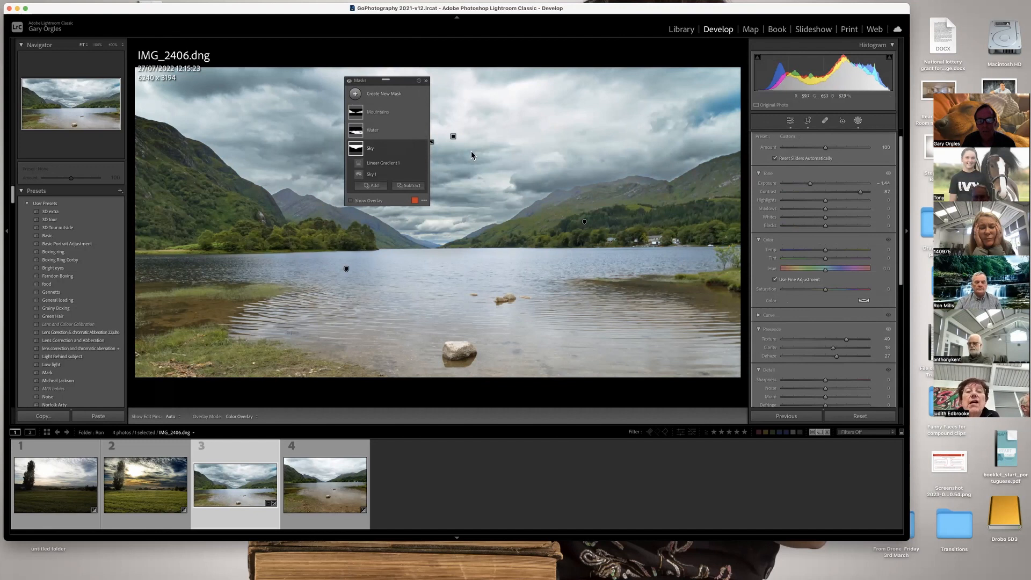
left_click(379, 135)
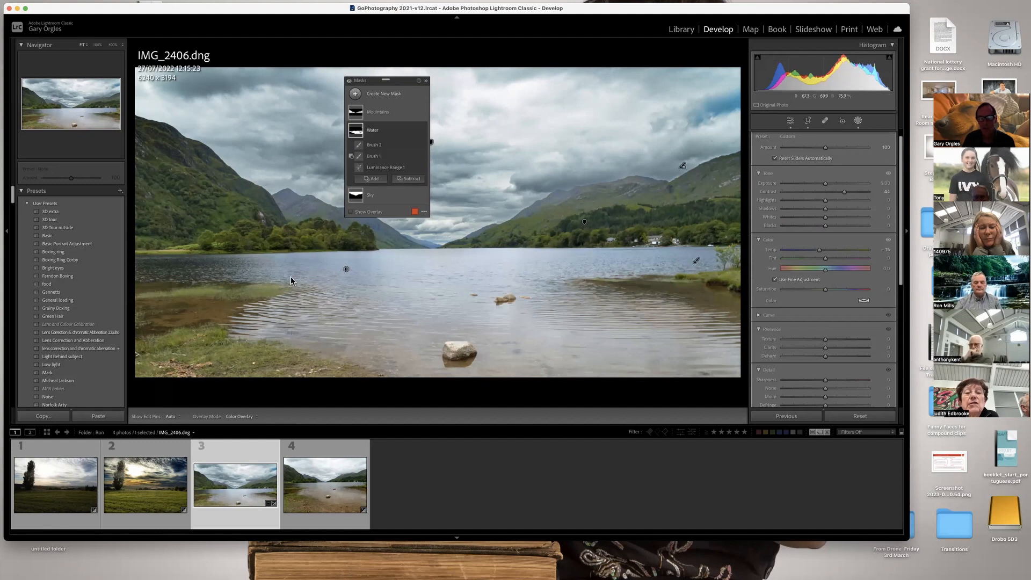
left_click(387, 171)
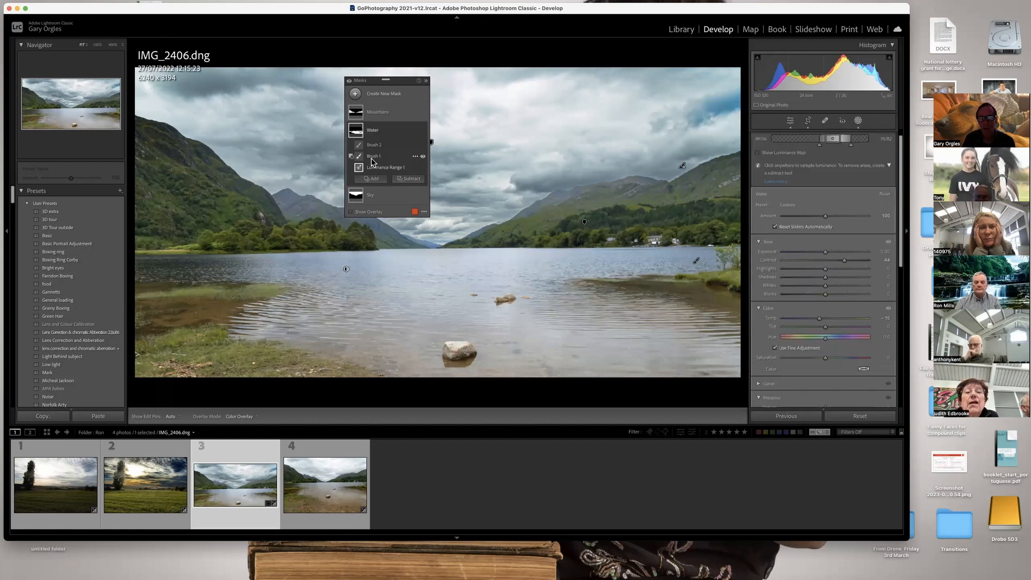
left_click(372, 158)
left_click(371, 147)
left_click(371, 157)
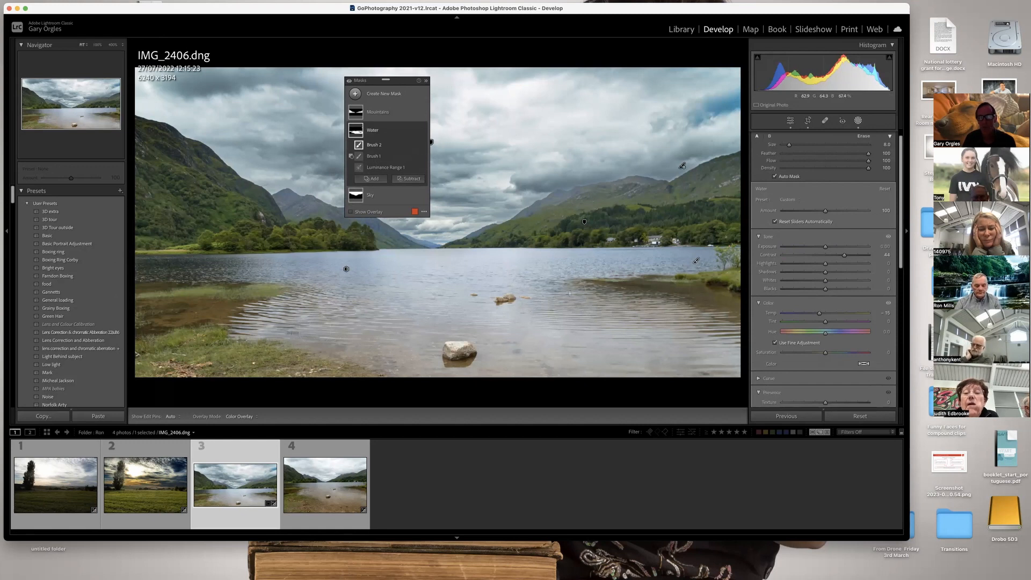
Examine the overlays of the Mountains mask's color range, subtracting brush and added hillside brush.
left_click(391, 115)
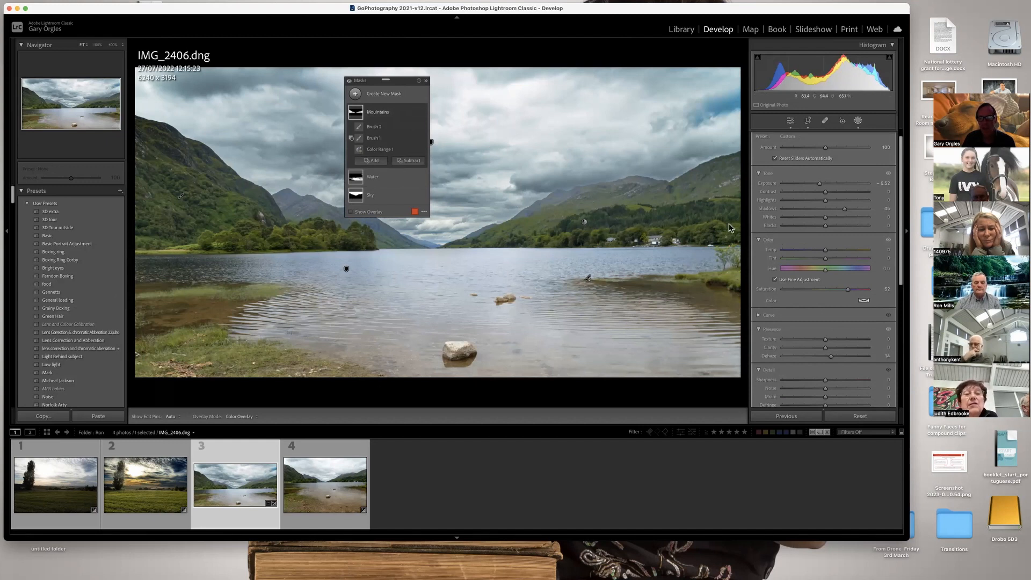
left_click(379, 150)
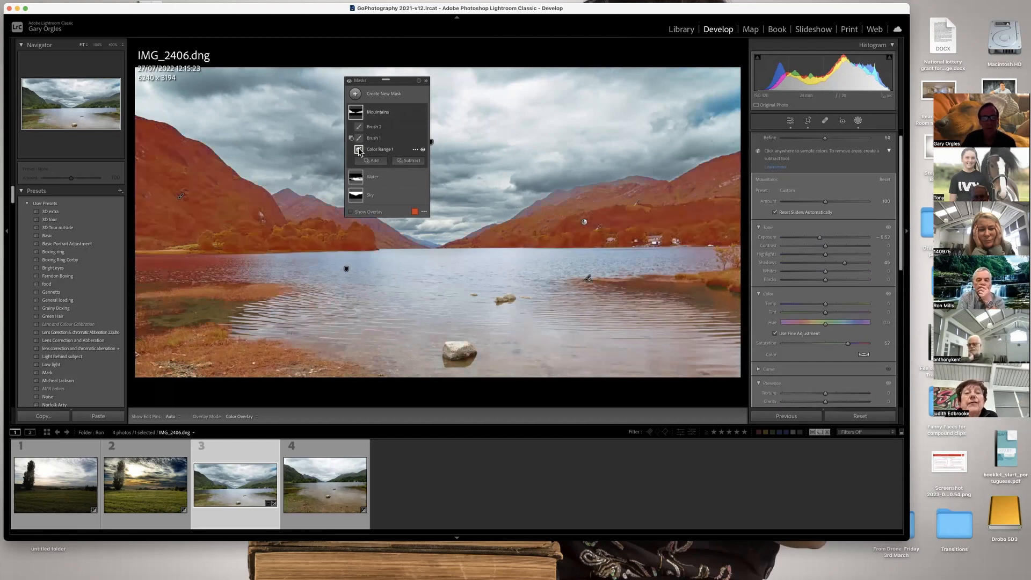
left_click(359, 139)
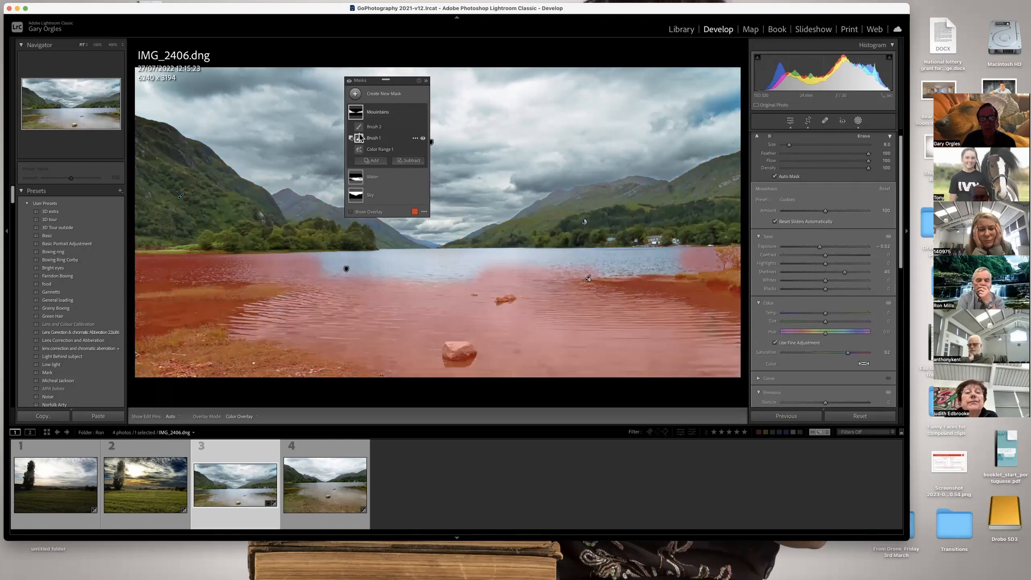
mouse_move(359, 129)
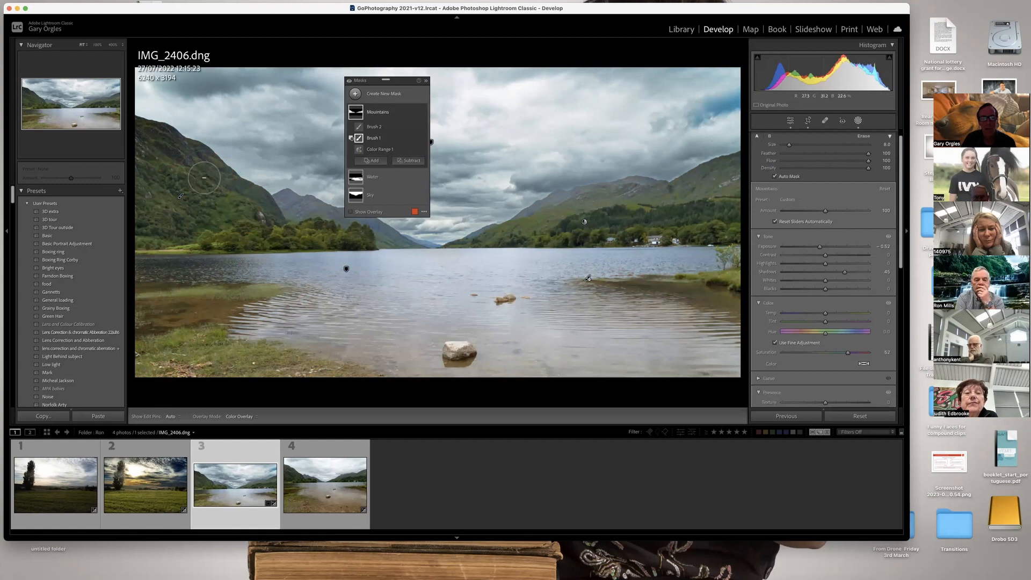
left_click(359, 128)
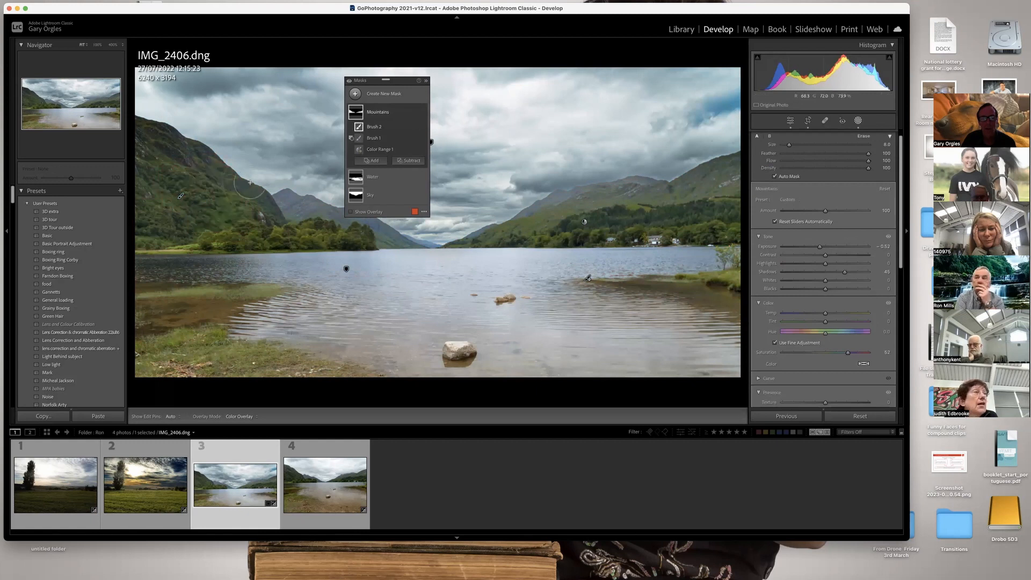
mouse_move(360, 130)
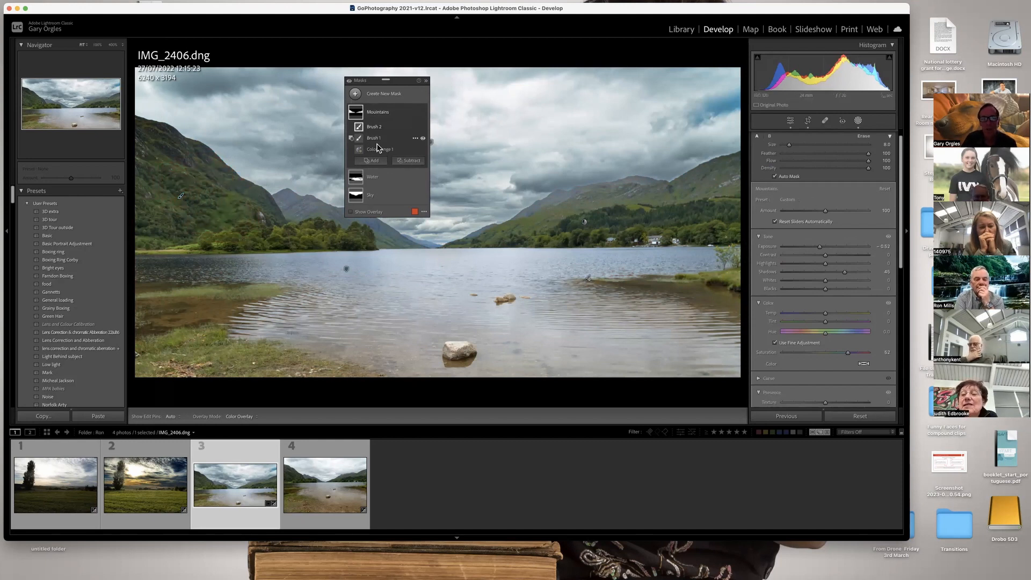
left_click(374, 113)
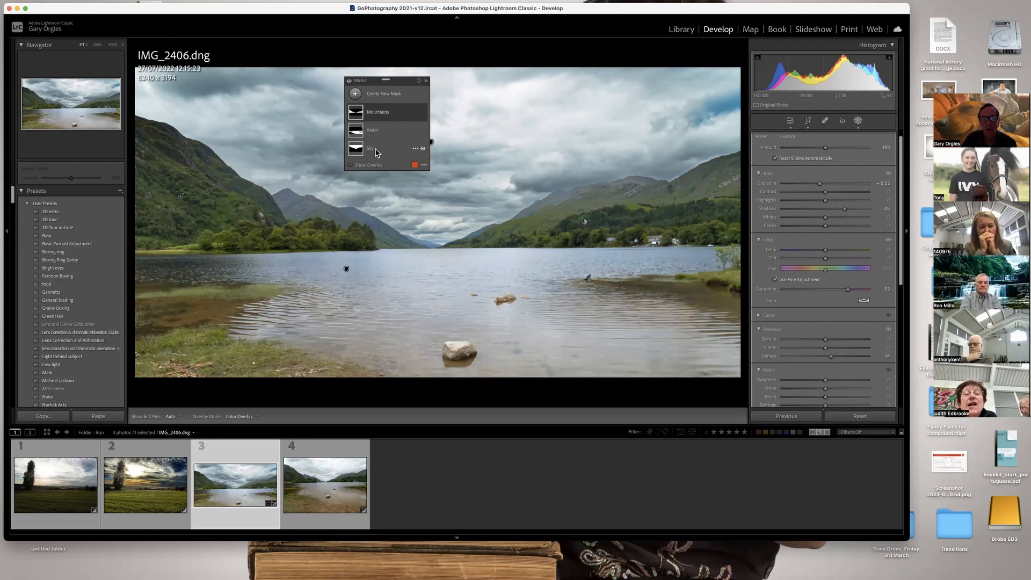
left_click(378, 115)
left_click(391, 141)
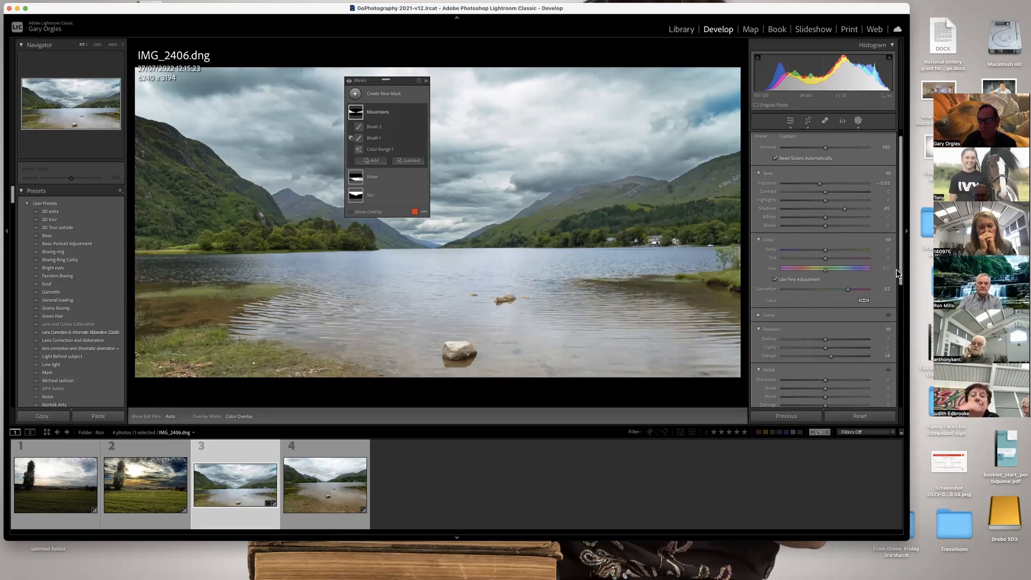
Darken the photo's edges with a Highlight Priority post-crop vignette, setting its amount to about -15.
scroll(897, 290, "up", 2)
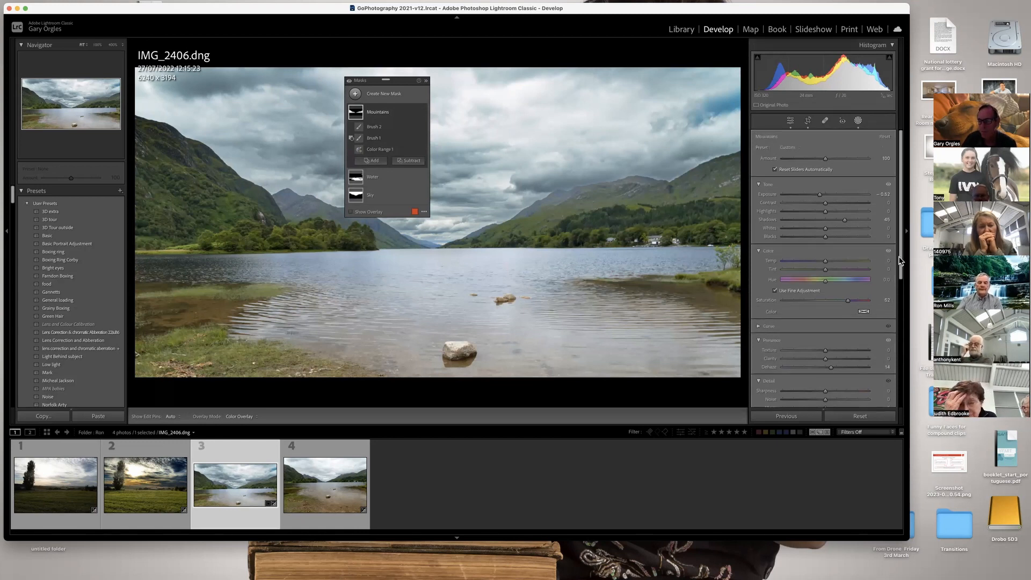
scroll(887, 343, "down", 10)
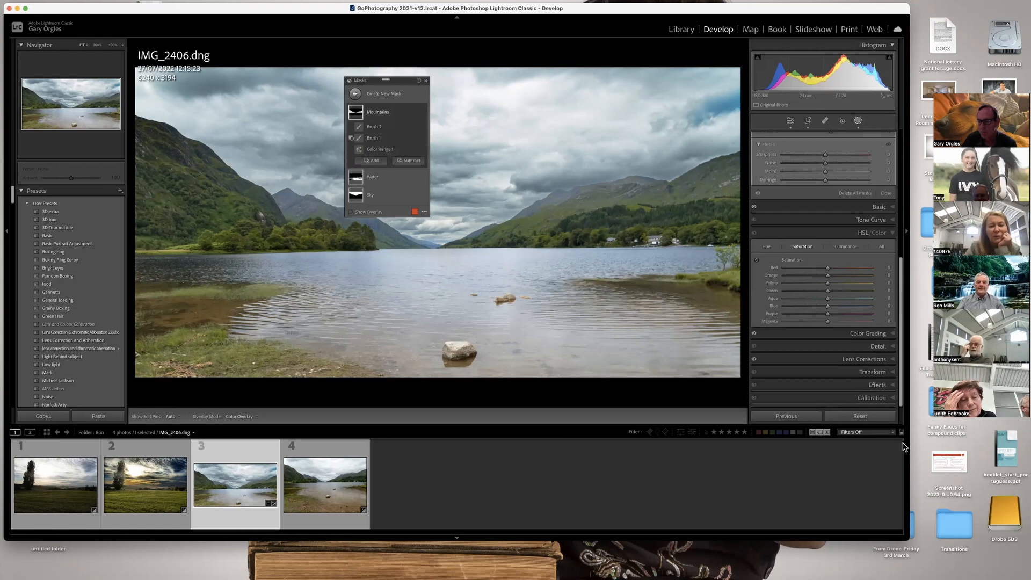
left_click(877, 385)
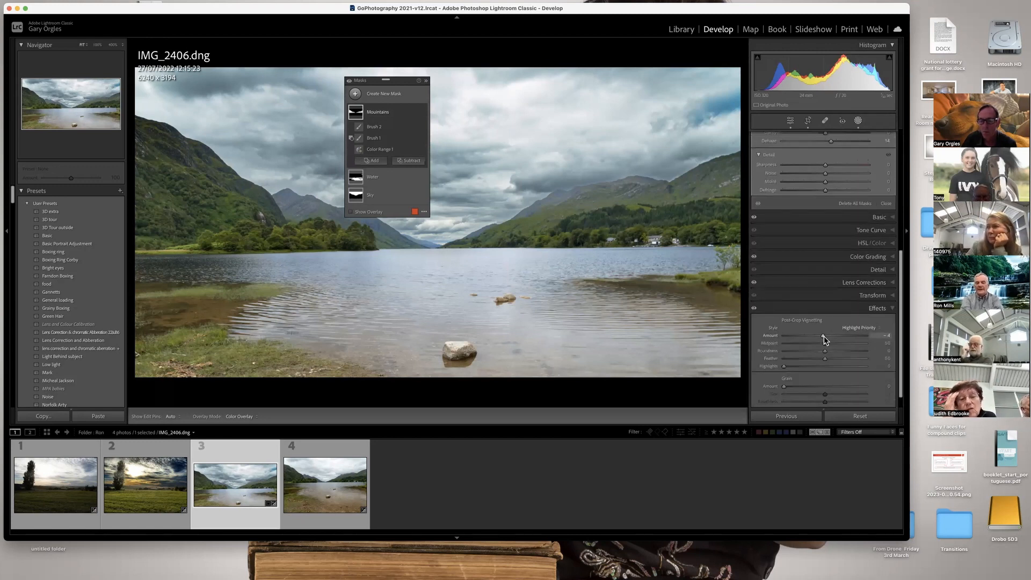
left_click_drag(823, 335, 819, 336)
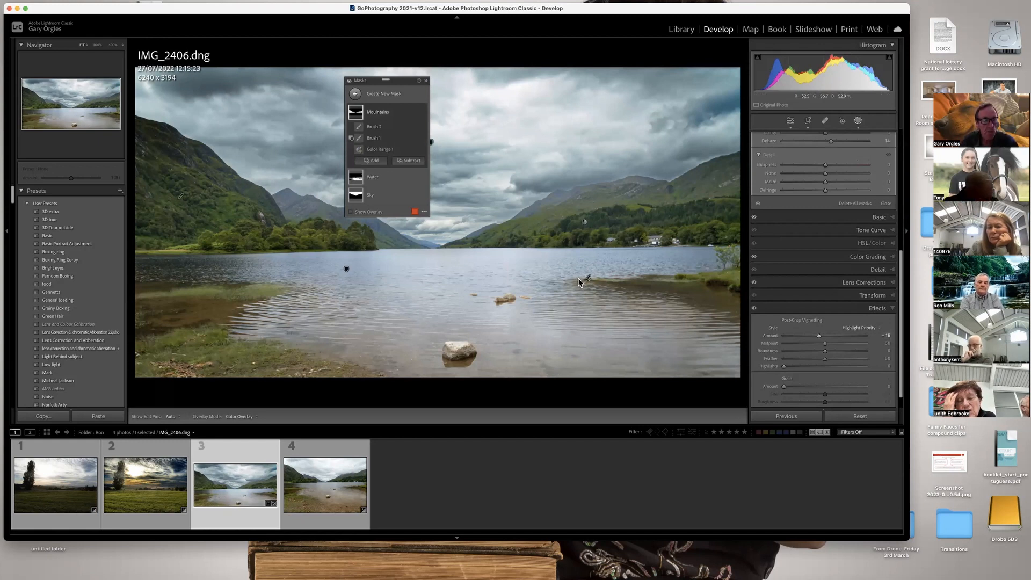
Show the loch photo full screen with the floating masks list collapsed, and switch to the Before view for comparison.
key("shift+Tab")
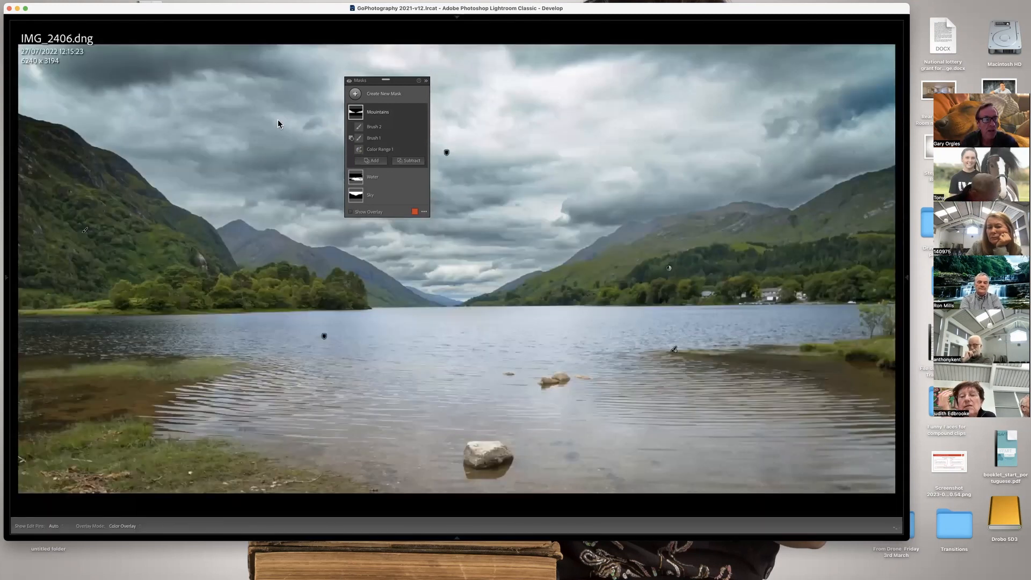
left_click(25, 9)
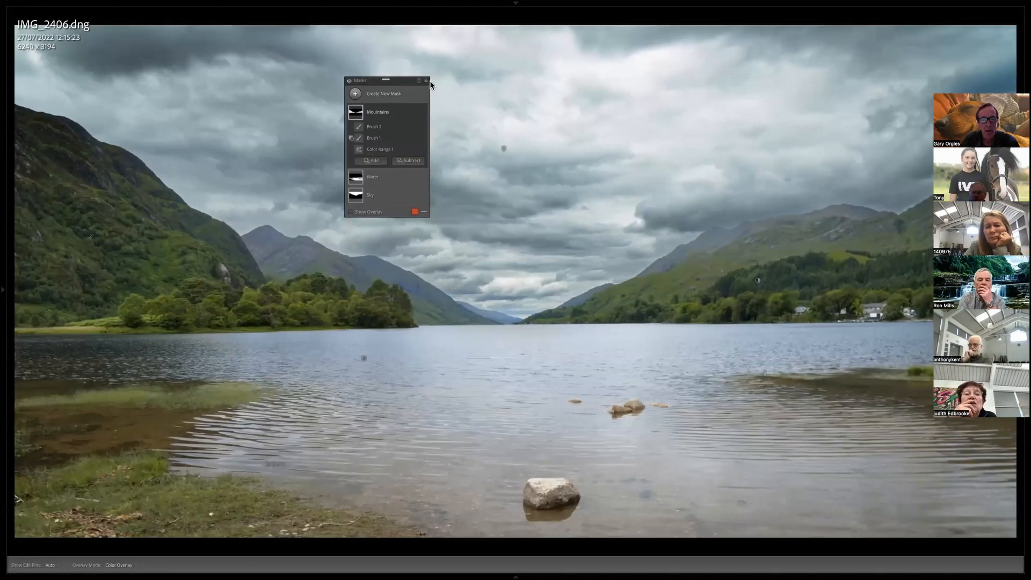
left_click(425, 82)
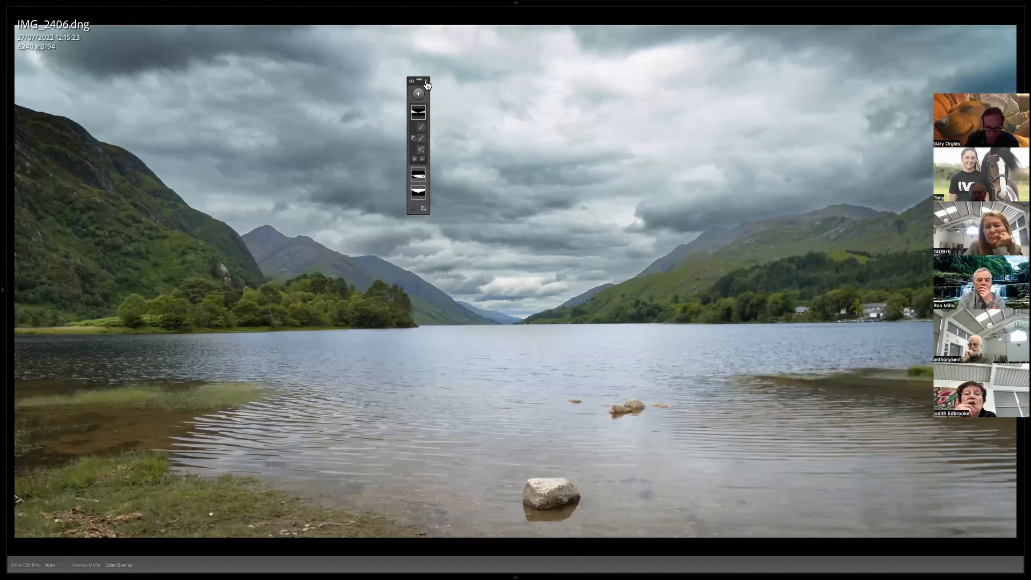
key("backslash")
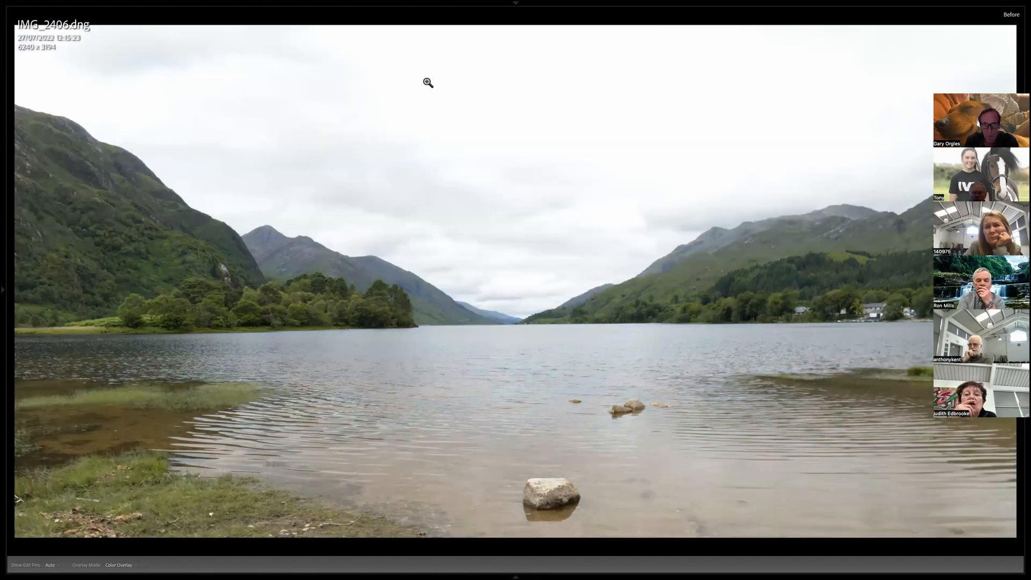
Compare the edited loch photo with its Before version several times, finishing on the edited view.
key("backslash")
key("backslash")
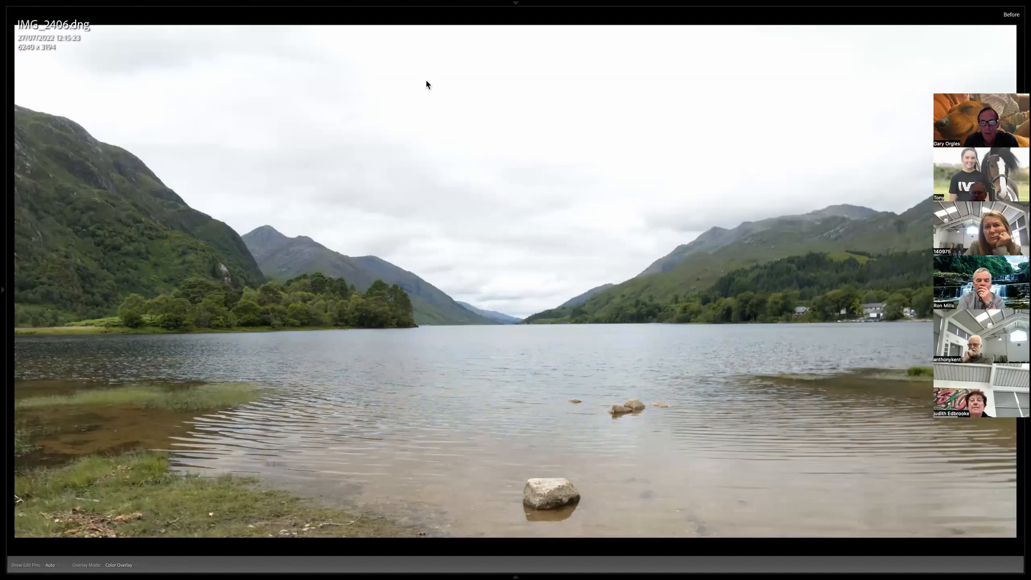
key("backslash")
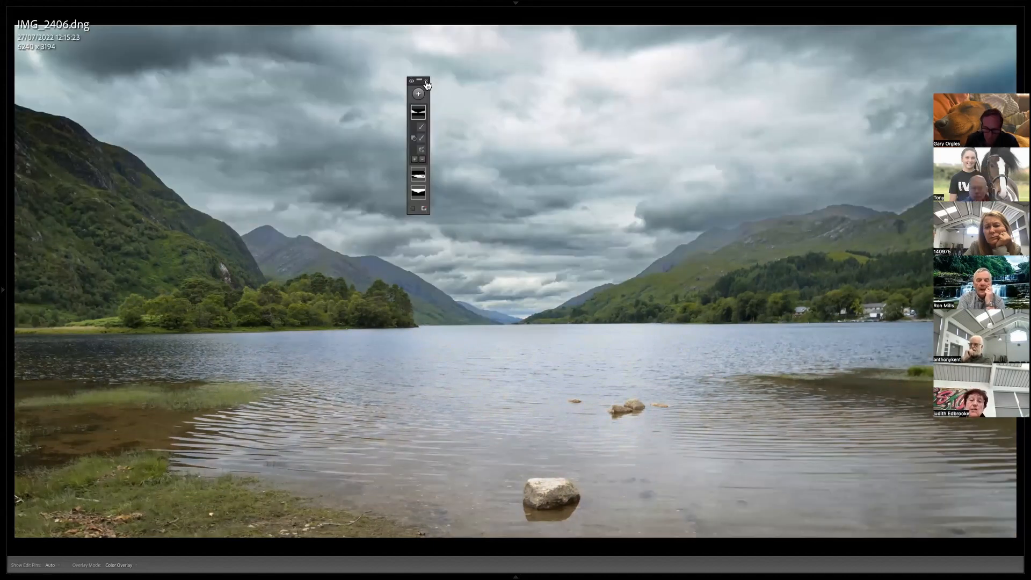
key("backslash")
key("backslash")
key("backslash")
key("backslash")
key("backslash")
key("backslash")
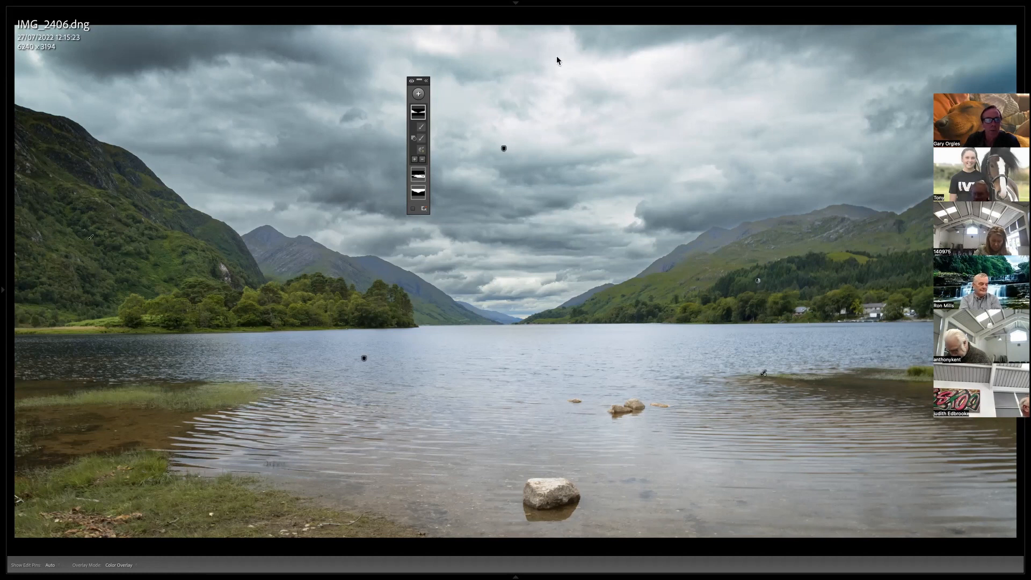
Restore the hidden panels, switch to the Library's Loupe view and open the For Masking Class folder.
key("shift+Tab")
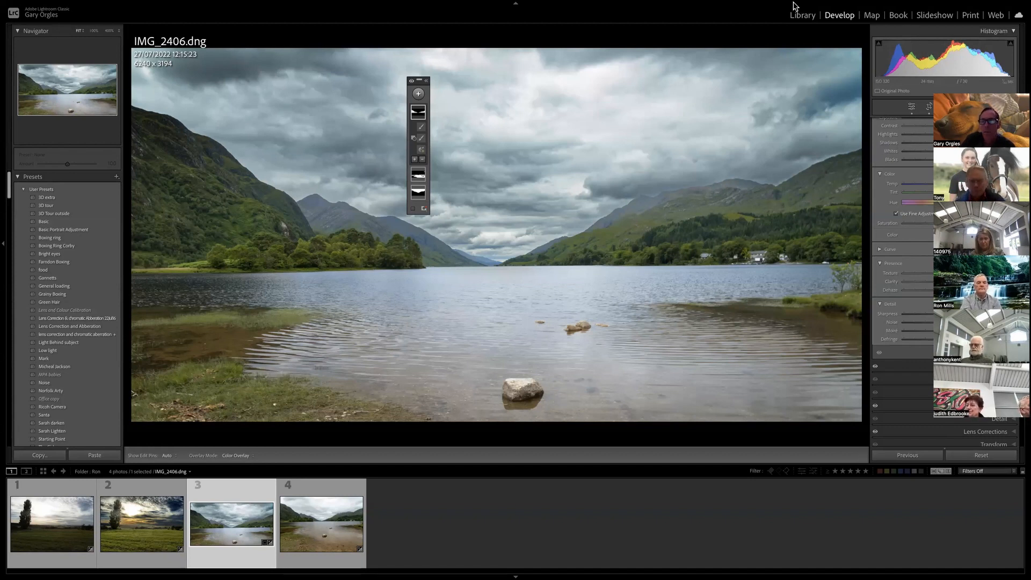
key("e")
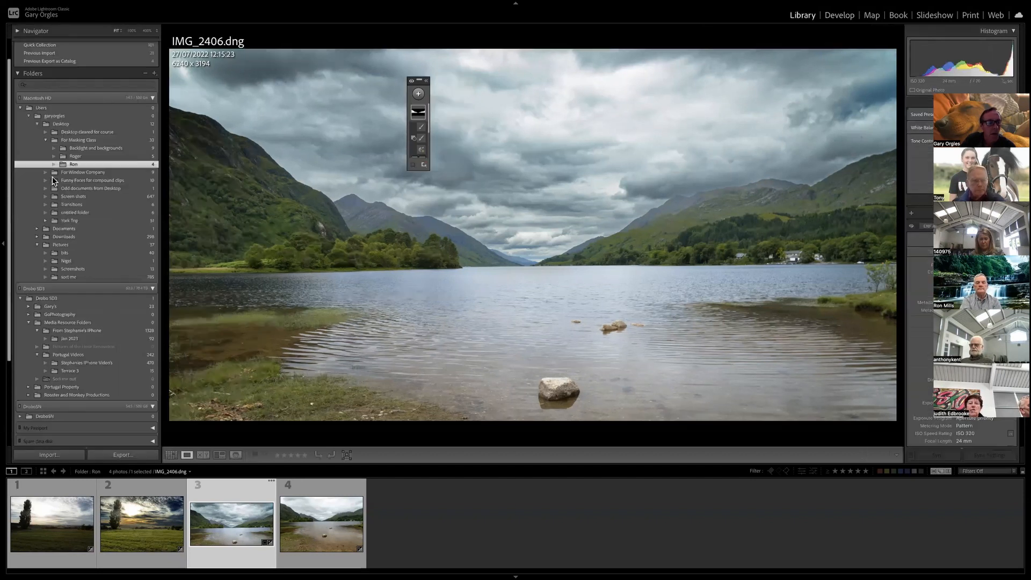
left_click(68, 140)
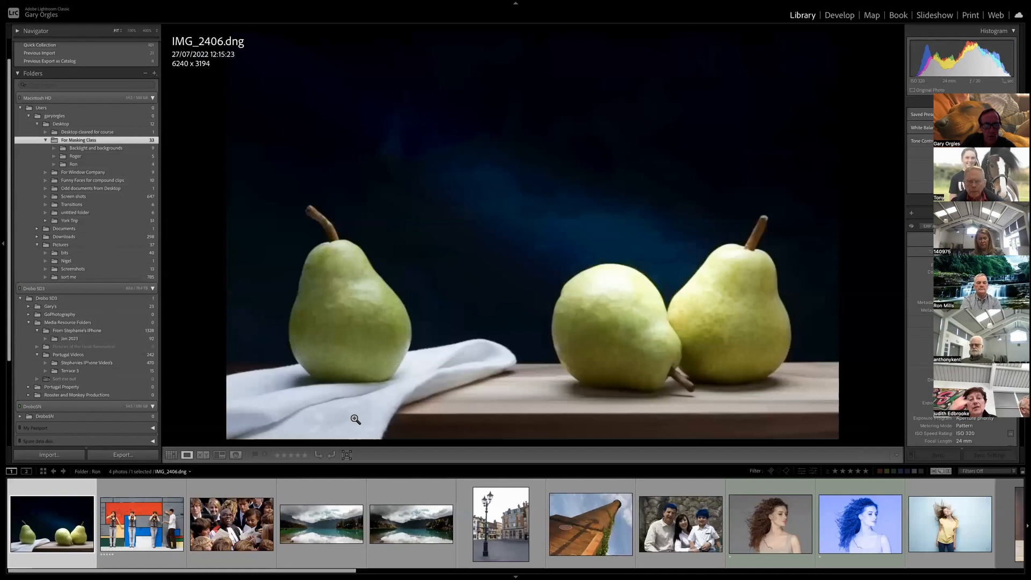